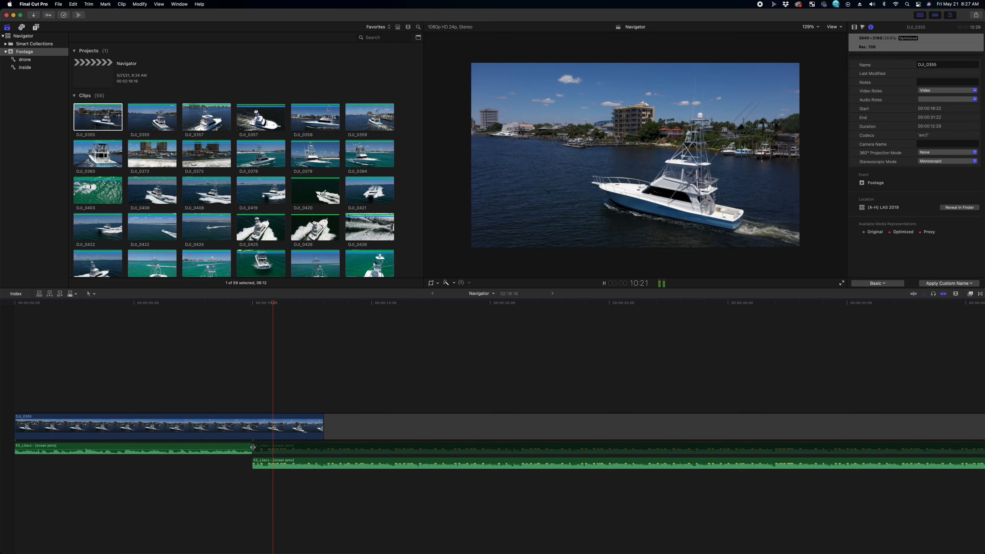
Step: Extend the end of the first music clip so it overlaps the start of the second one, and play the transition
key("space")
left_click_drag(252, 446, 268, 449)
left_click(194, 335)
key("space")
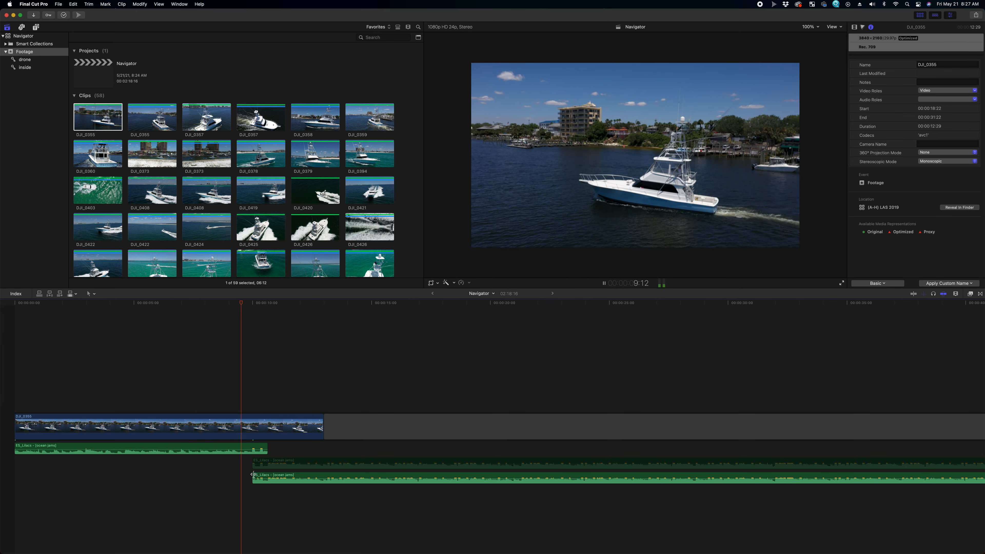
Step: Shorten the start of the lower music clip and play the transition between the two music pieces
left_click_drag(253, 474, 285, 447)
left_click(215, 367)
key("space")
key("super+equal")
key("super+equal")
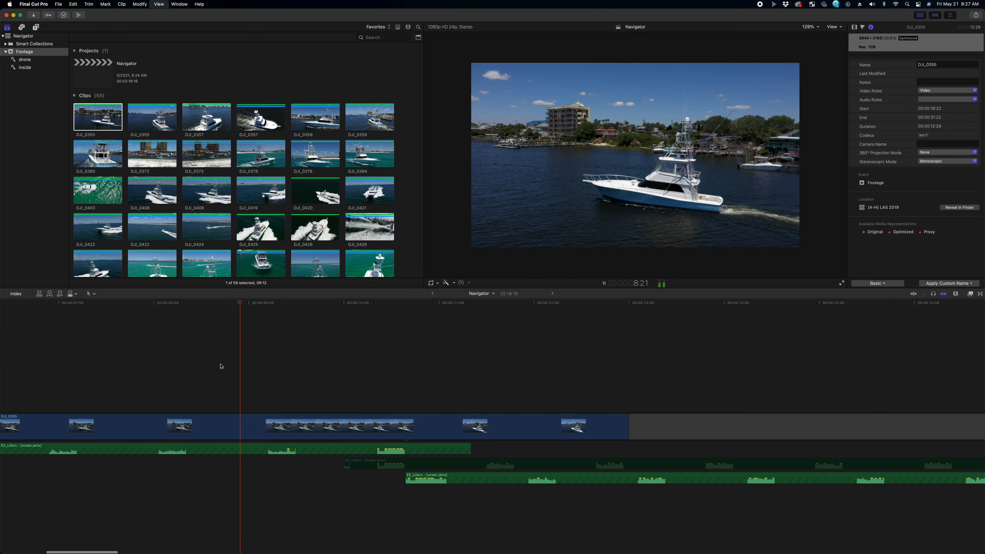
Step: Retrim the start of the lower music clip so it begins at about 10.5 seconds, and play the join
key("super+equal")
key("space")
left_click(571, 477)
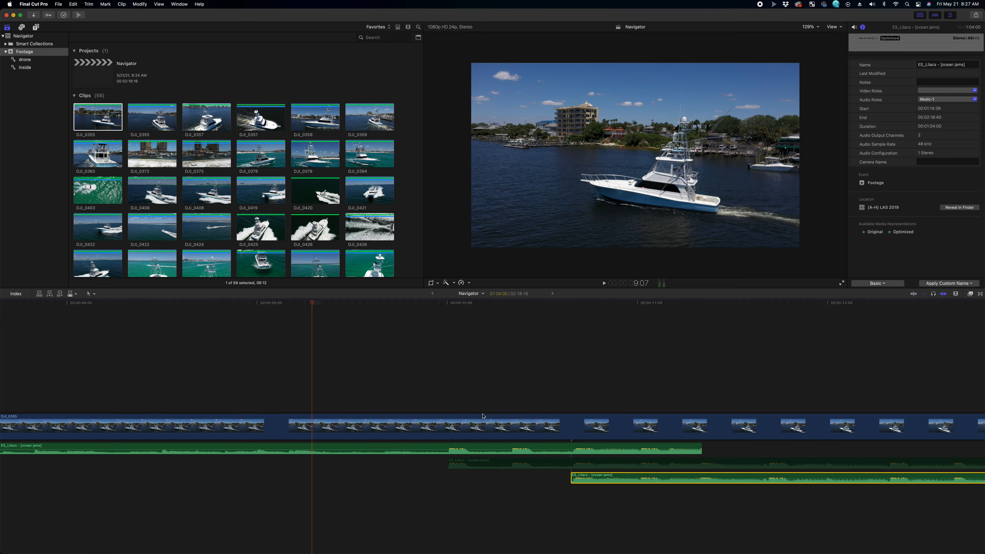
left_click_drag(572, 478, 459, 479)
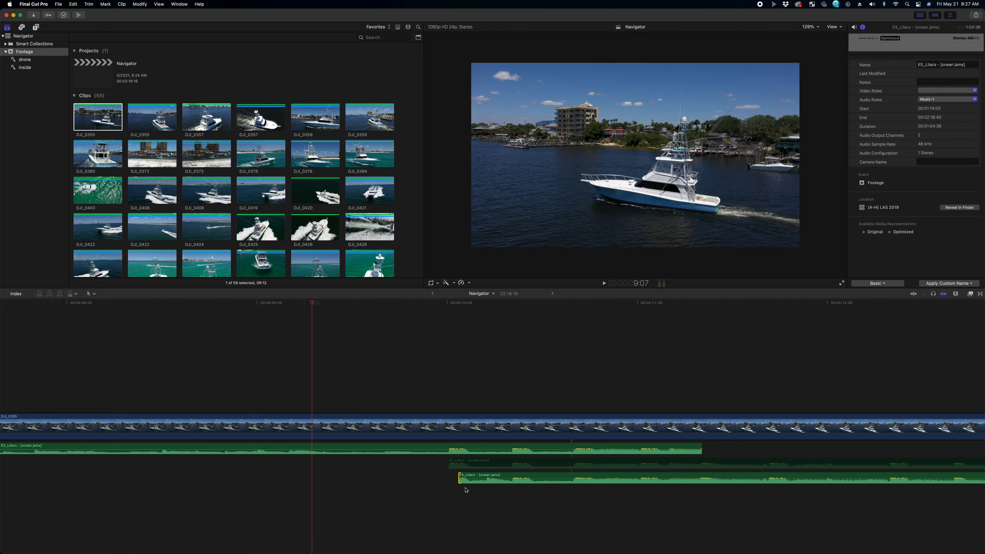
left_click_drag(459, 481, 550, 488)
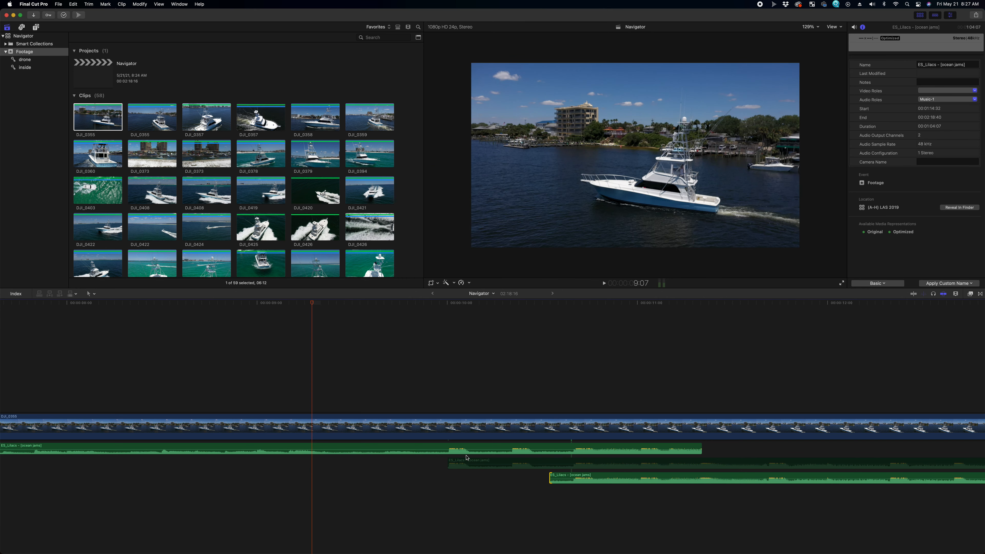
left_click(400, 390)
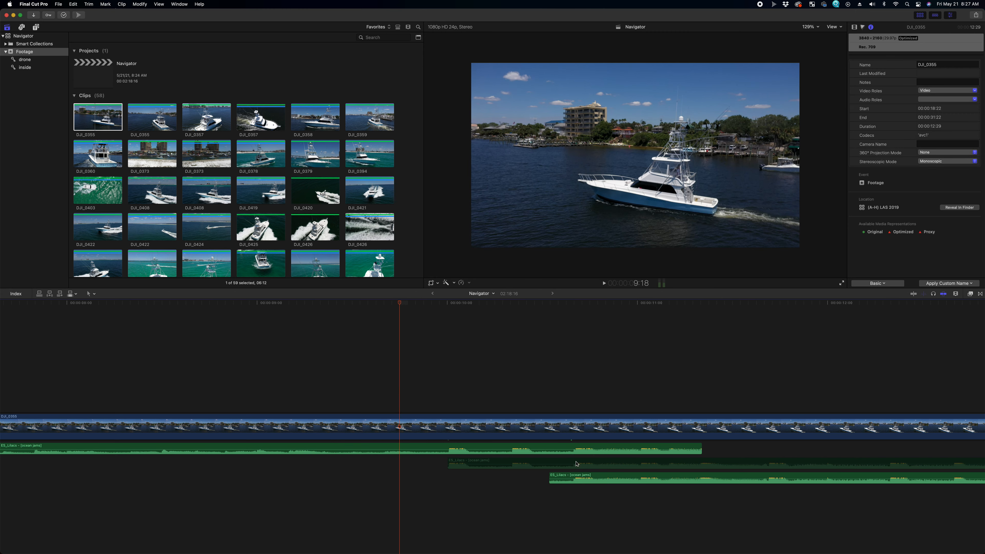
key("space")
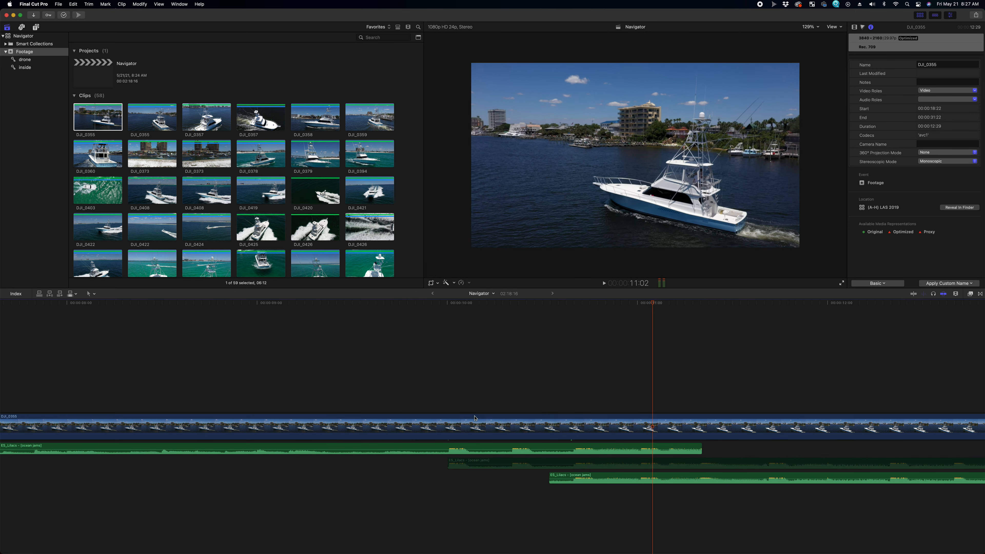
Step: Replay the music join and trim the end of the first music clip to a duration of 10:48
left_click(456, 302)
left_click_drag(456, 302, 381, 302)
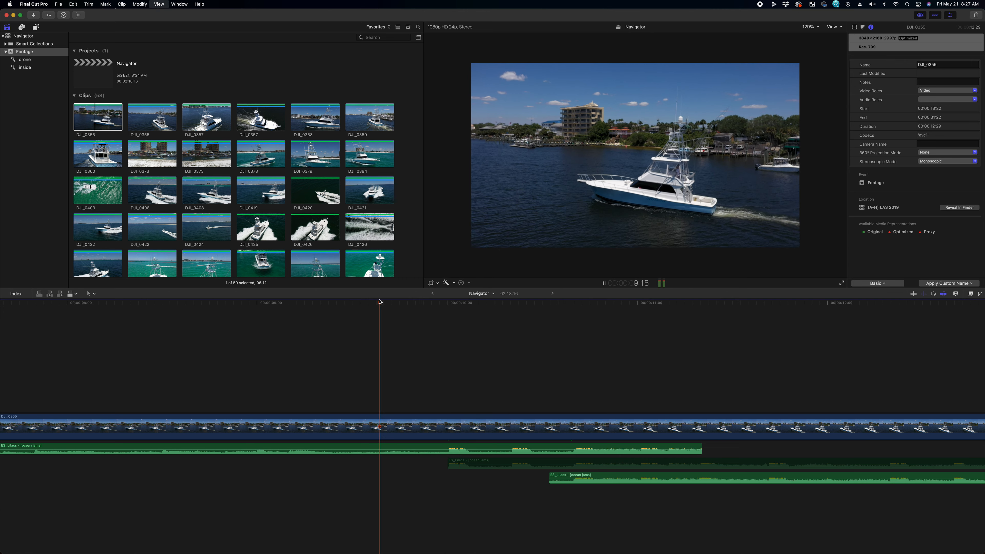
key("space")
key("space")
left_click_drag(702, 450, 599, 457)
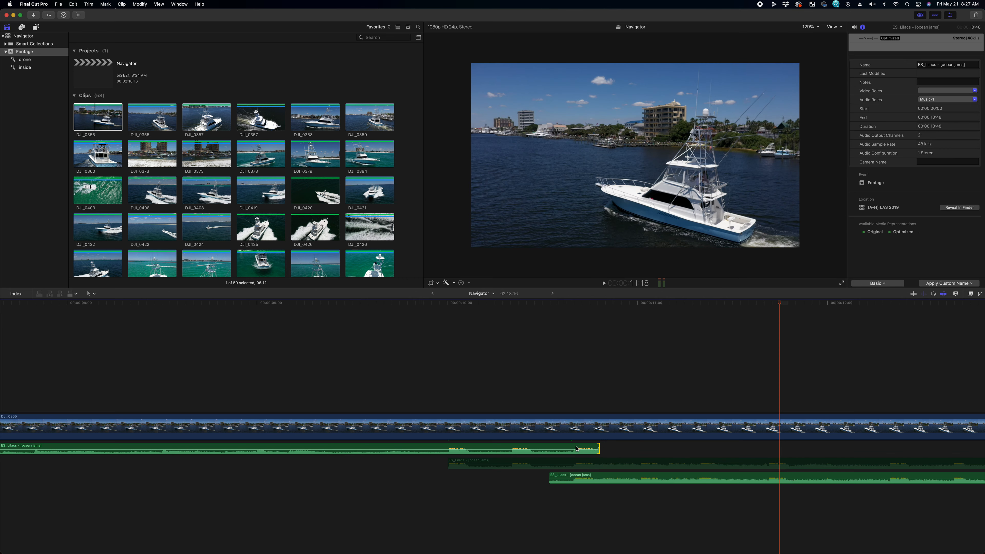
Step: Add a short fade-out at the end of the first music clip and play the transition
left_click_drag(588, 302, 576, 305)
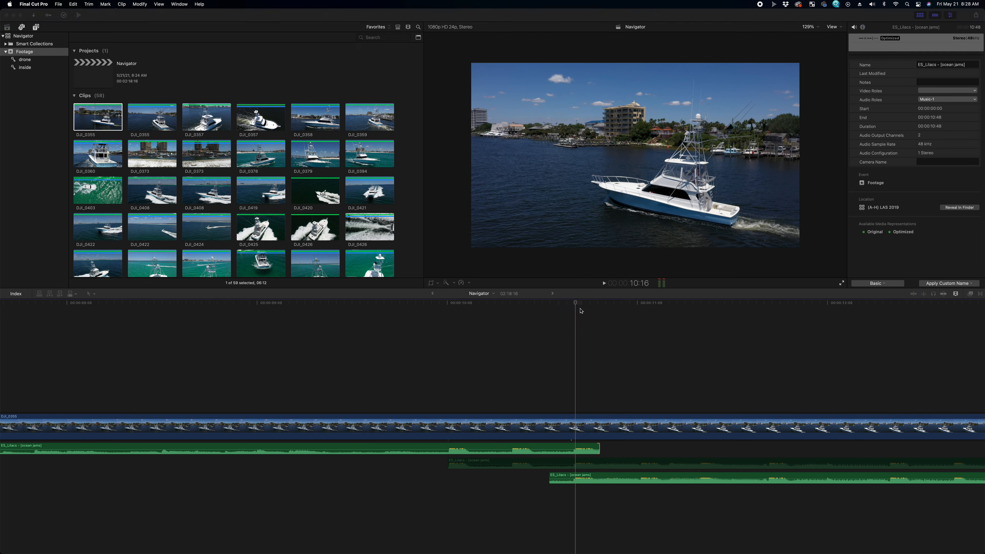
left_click(598, 449)
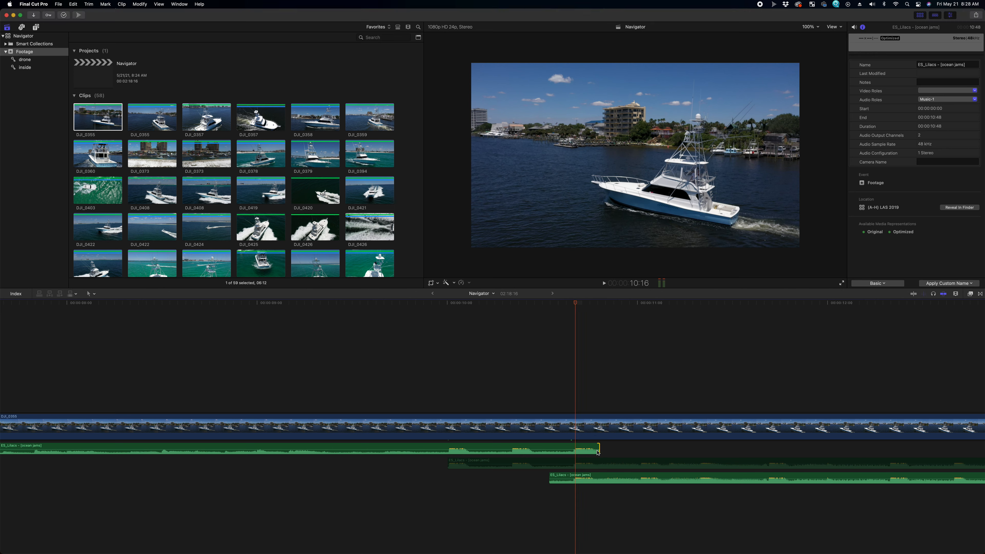
left_click_drag(598, 448, 565, 446)
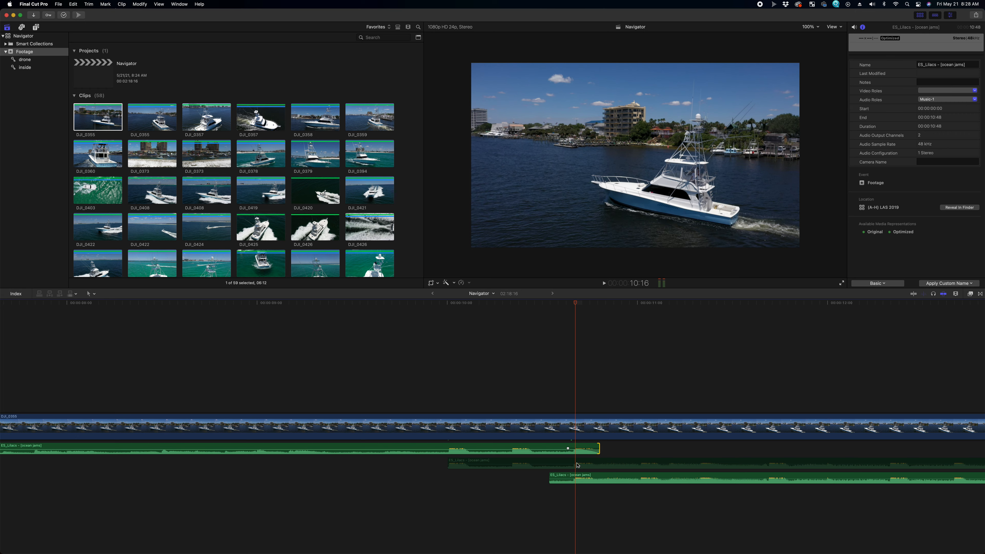
left_click(450, 330)
key("space")
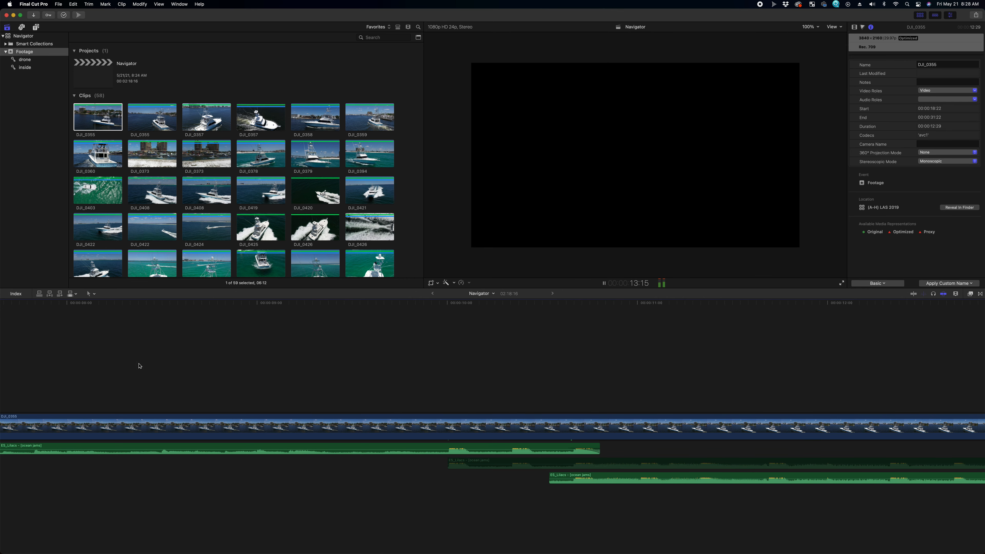
Step: Play the music transition again, then view the whole timeline and move the playhead to 55:04
left_click(139, 365)
key("super+minus")
key("super+minus")
key("super+minus")
key("super+minus")
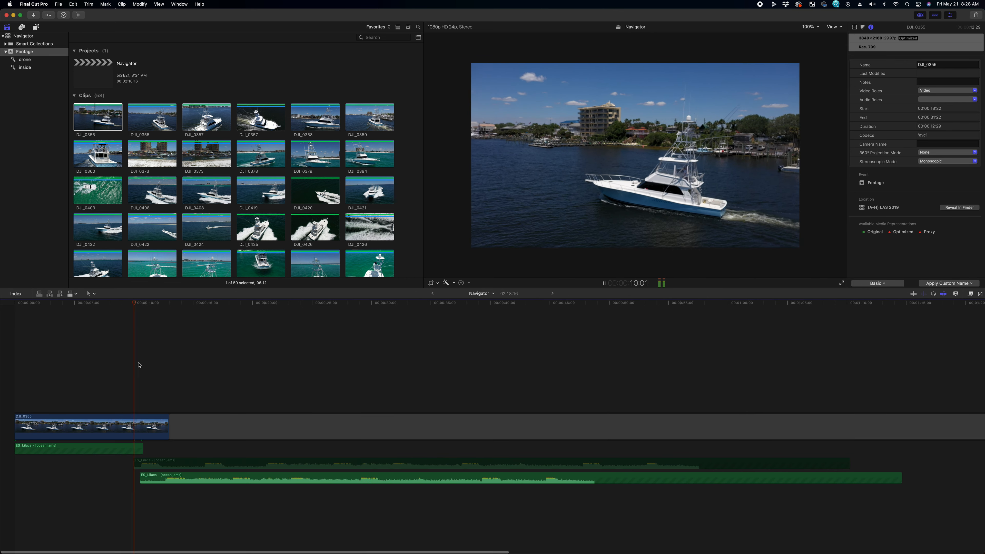
key("super+minus")
key("super+minus")
key("space")
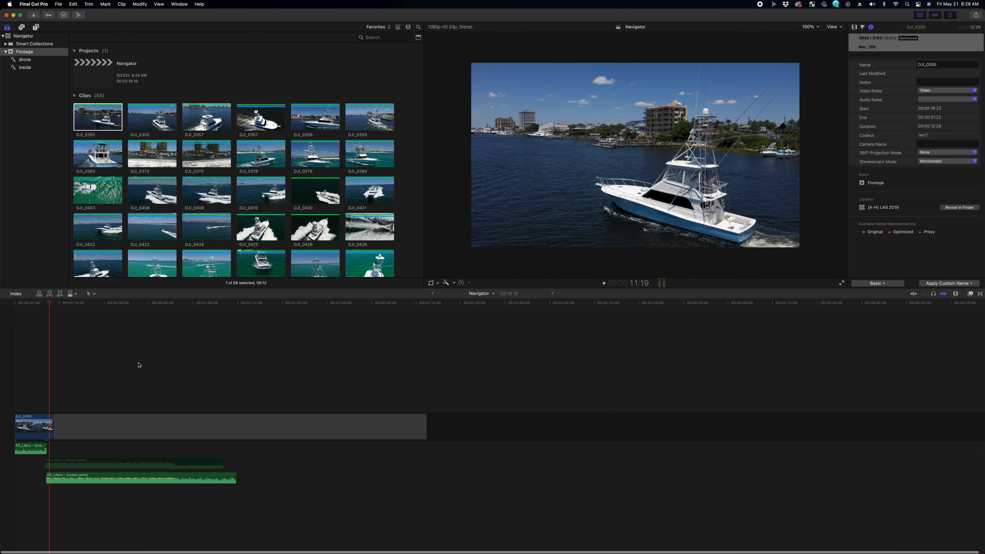
key("super+equal")
left_click_drag(97, 306, 343, 380)
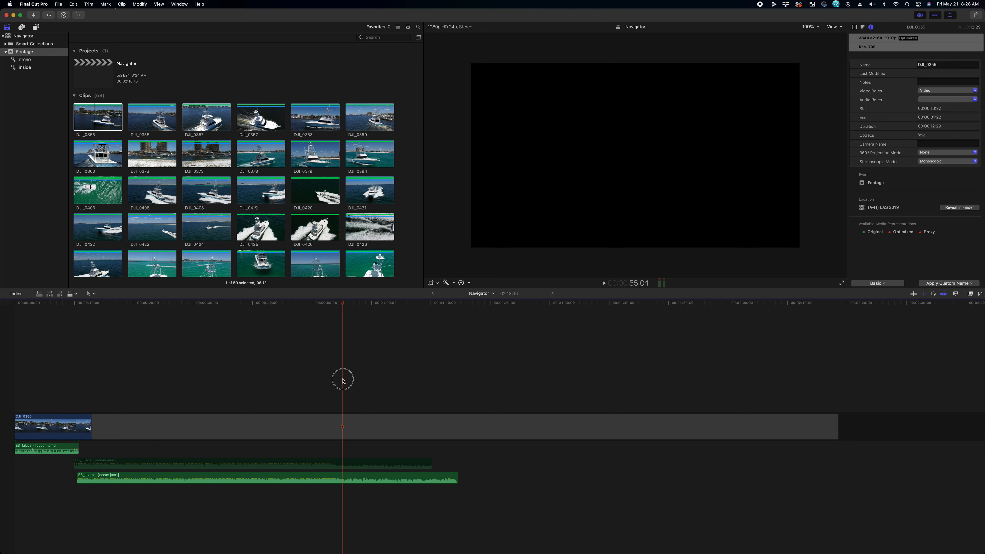
Step: Undo the music overlap edits back to the uncut first half of the song, and delete the second music clip
key("super+z")
key("super+z")
key("super+z")
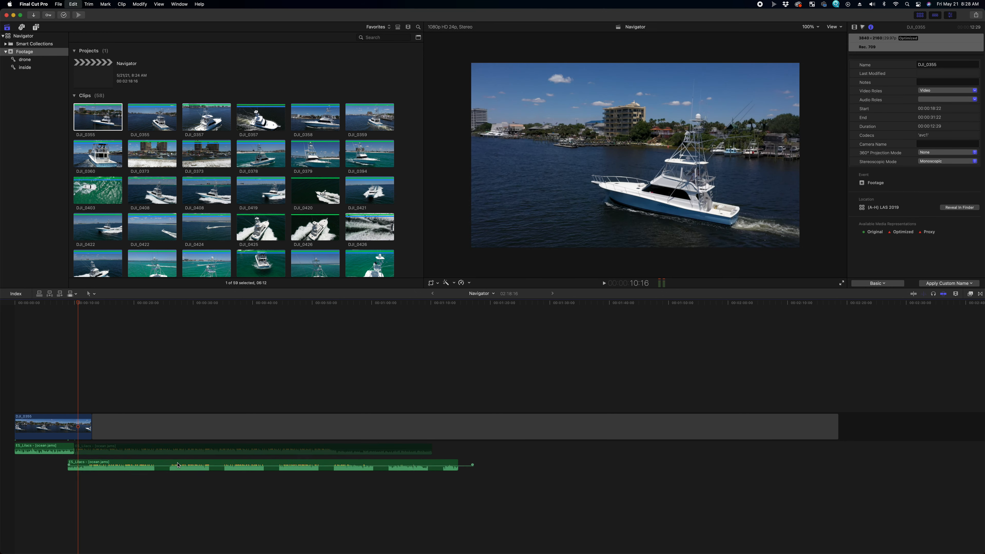
key("super+z")
key("super+z")
key("super+z")
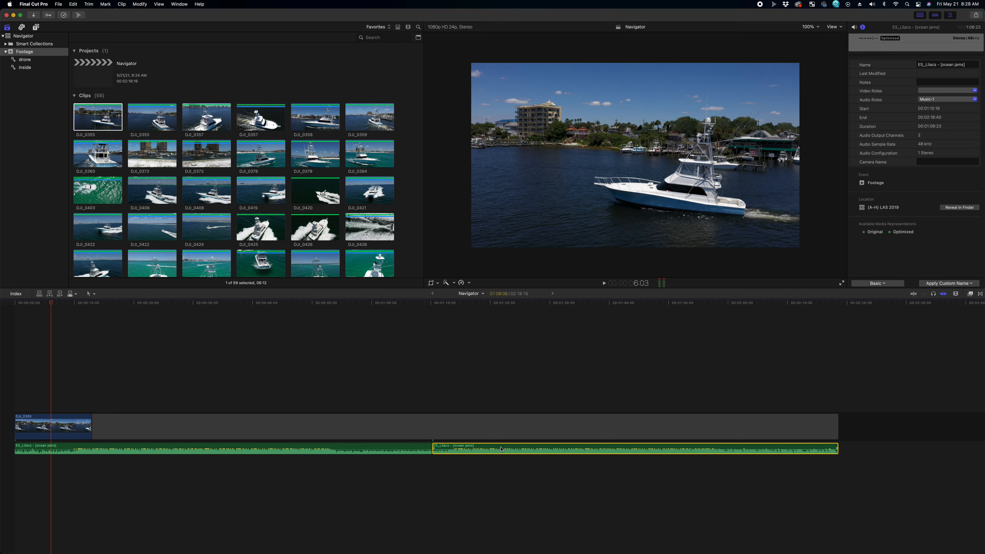
key("Delete")
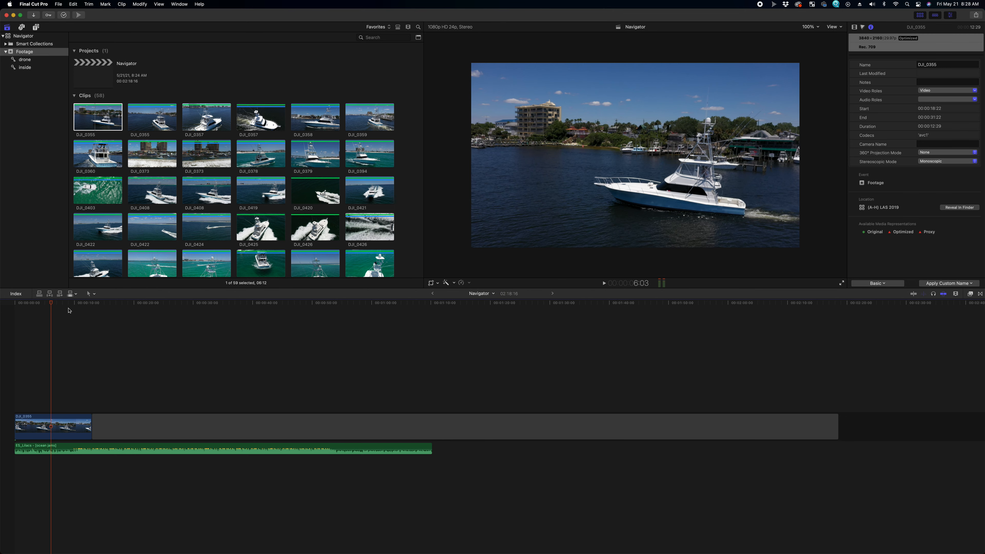
Step: Add DJI_0474, DJI_0477 and DJI_0486 to the timeline, with DJI_0474 in the primary storyline after DJI_0355 and the others connected above the gap
left_click(29, 359)
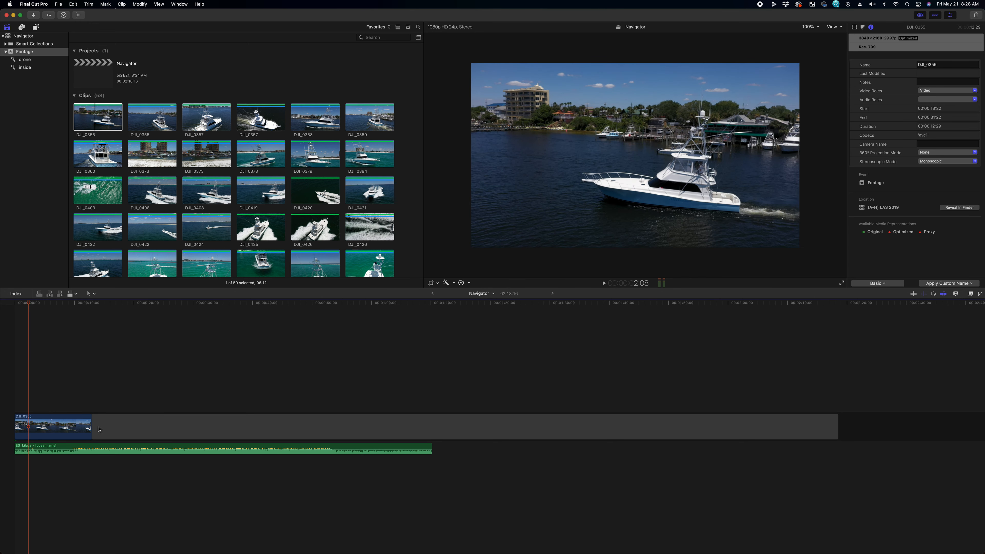
left_click(182, 270)
scroll(170, 233, "down", 4)
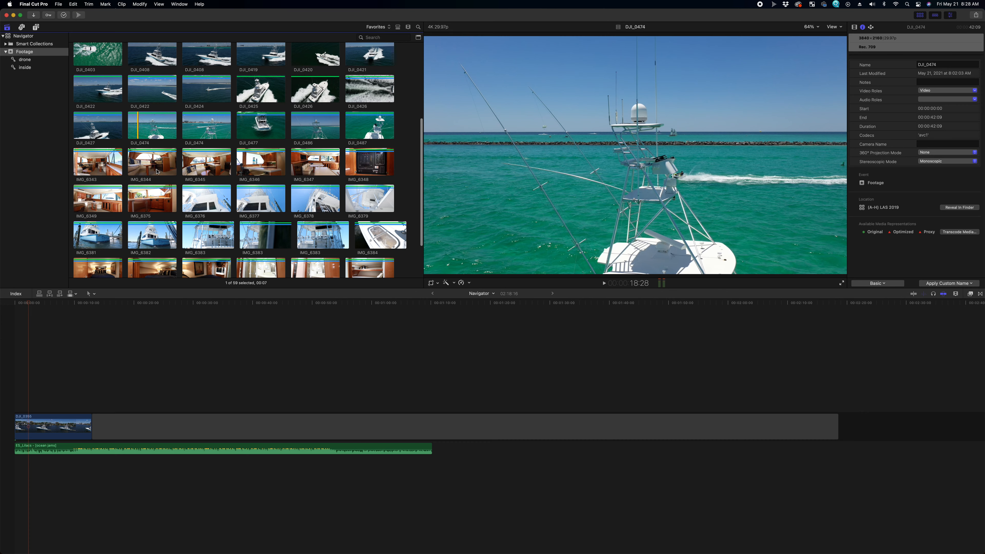
left_click_drag(199, 134, 99, 396)
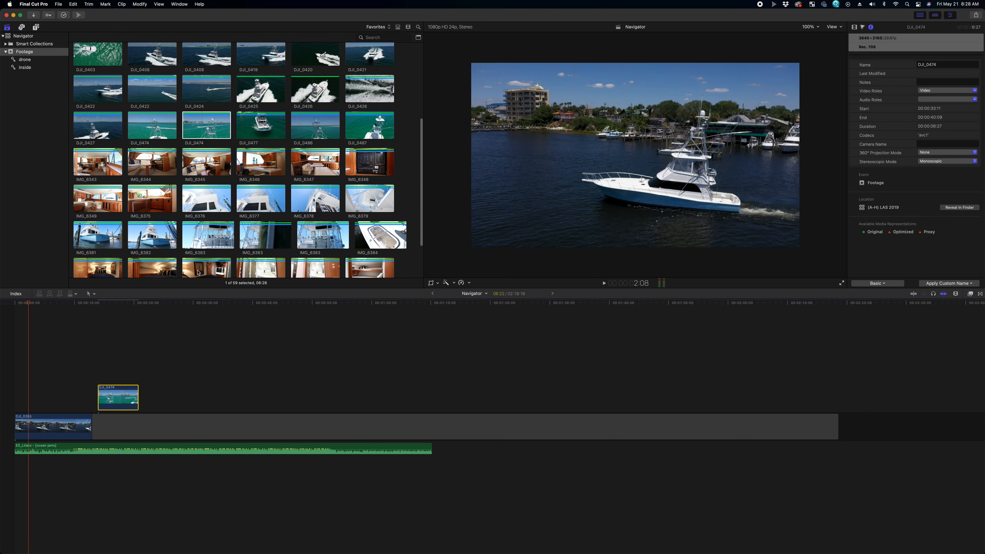
left_click_drag(262, 130, 127, 368)
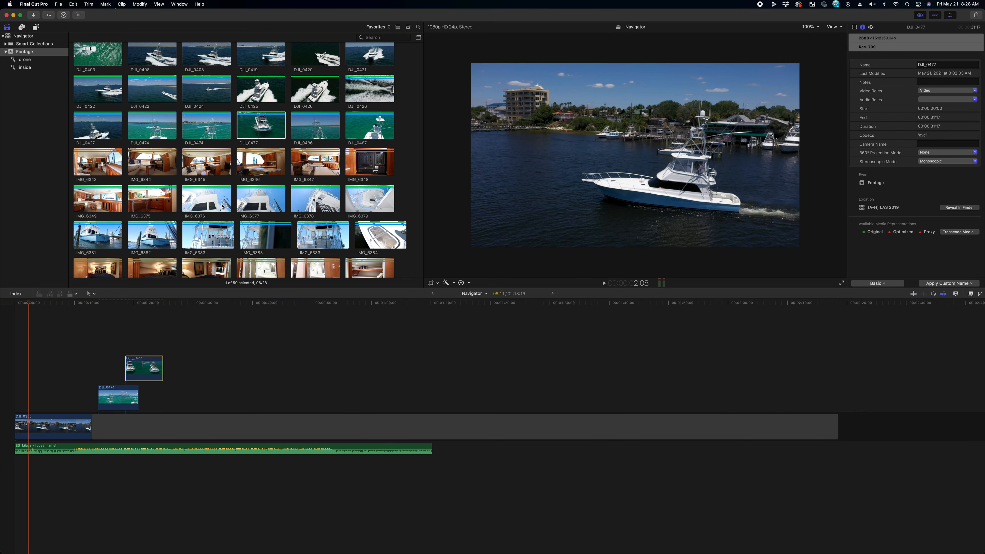
left_click_drag(327, 125, 120, 424)
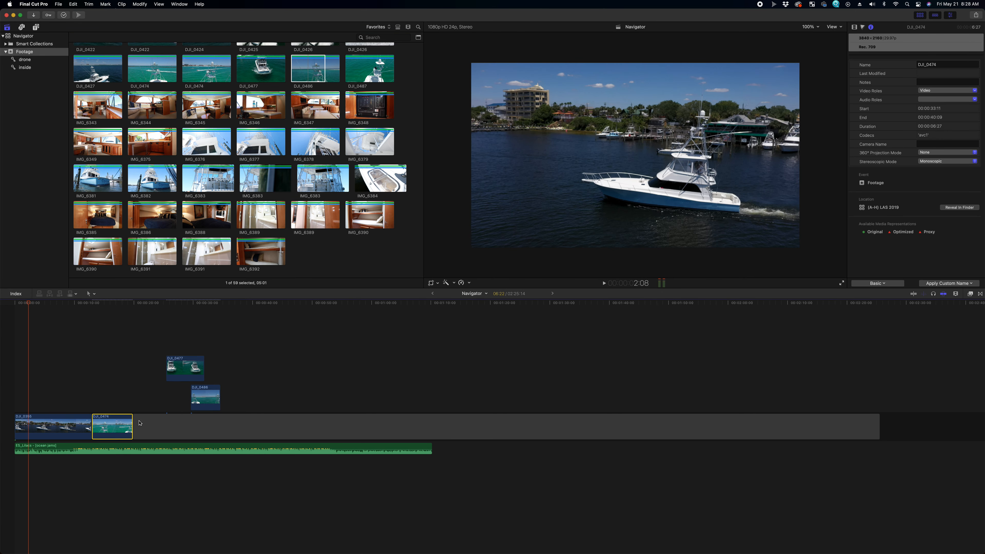
Step: Cut DJI_0474 down to about 4 seconds by deleting its end, and insert DJI_0477 directly after it in the primary storyline
left_click(118, 424)
key("a")
left_click(125, 424)
key("Delete")
left_click_drag(172, 370, 122, 427)
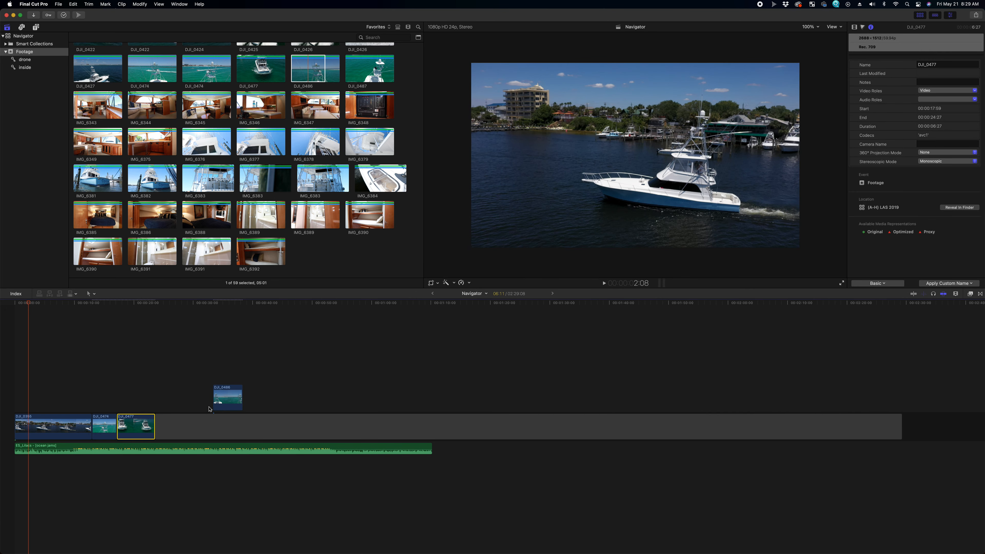
Step: Place the connected clip DJI_0486 above the end of DJI_0477 and preview the overlap
left_click_drag(239, 398, 136, 388)
left_click(138, 361)
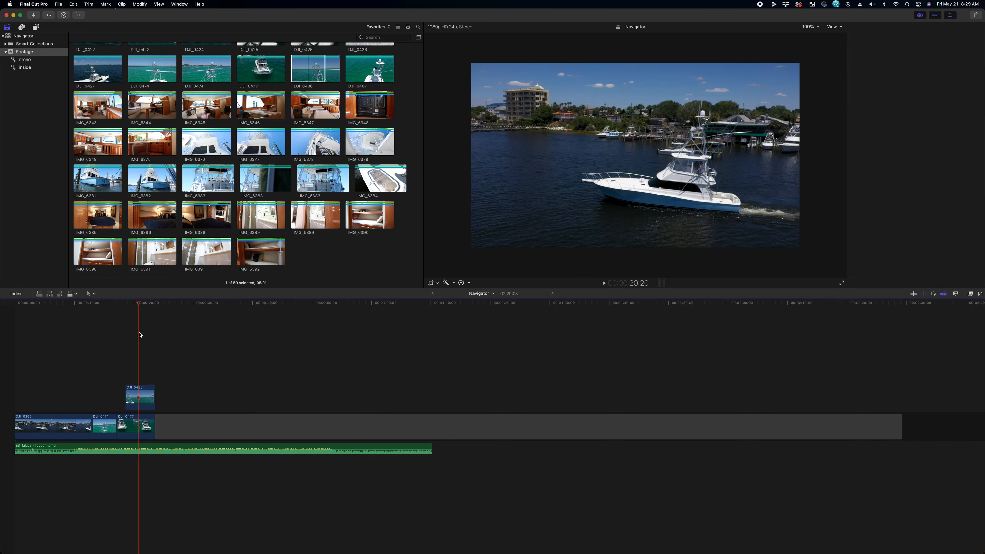
left_click(148, 304)
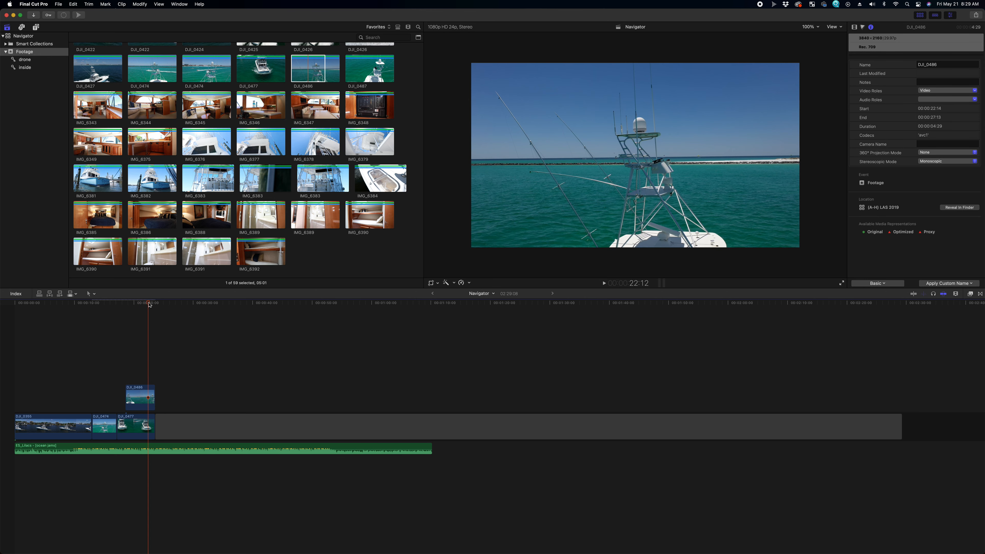
Step: Move DJI_0486 above the start of the gap after DJI_0477, and trim the gap's end to match the end of the music
left_click(165, 304)
left_click_drag(140, 392, 170, 391)
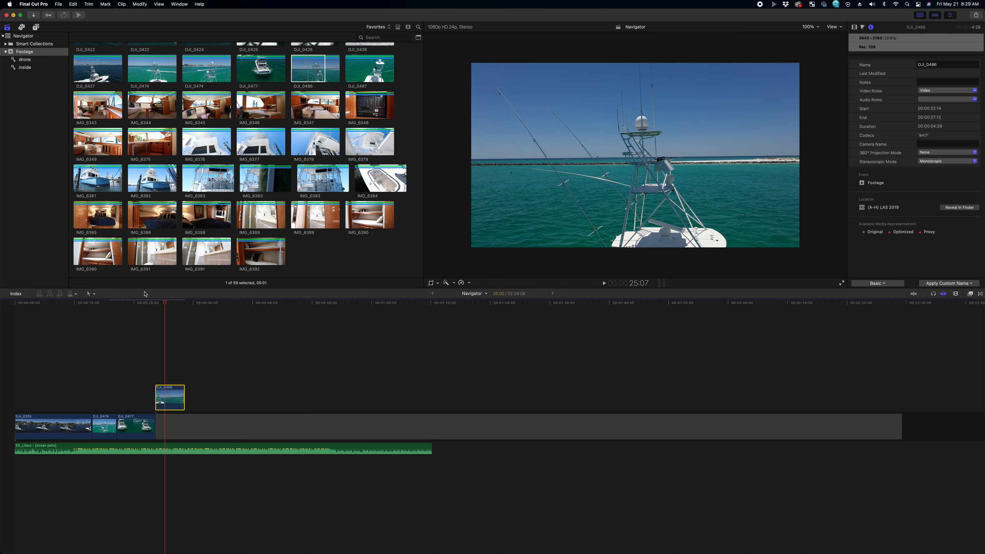
left_click_drag(168, 302, 99, 307)
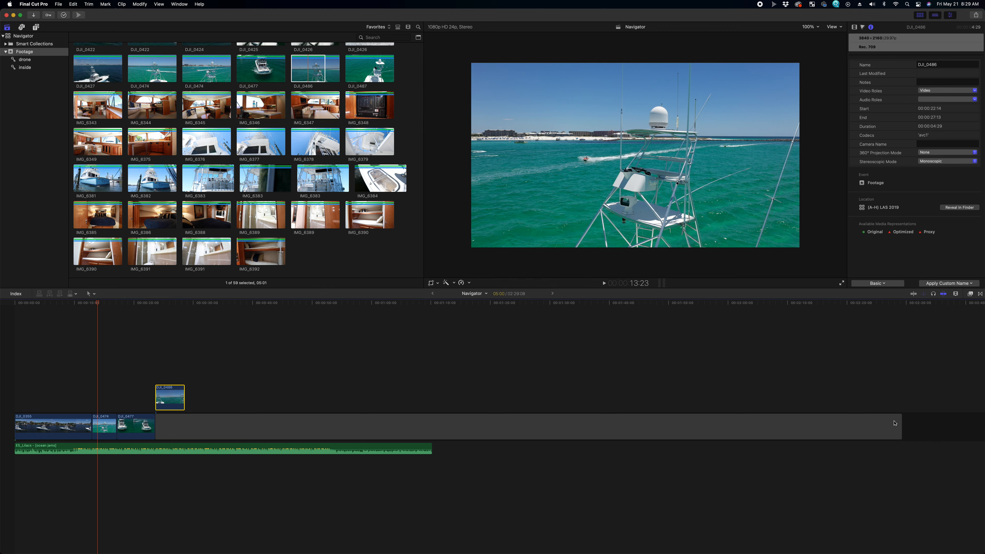
left_click_drag(899, 423, 425, 450)
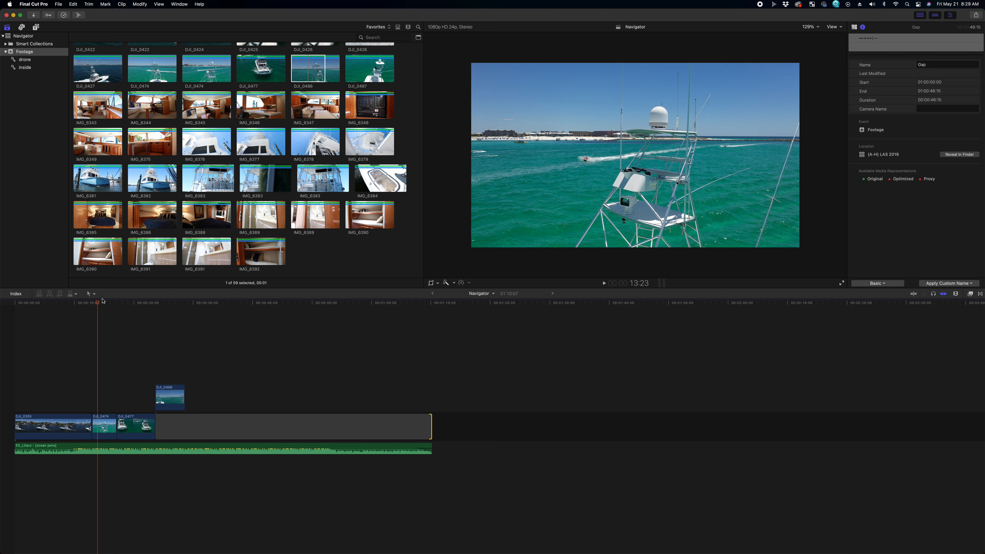
Step: Play the edit from the start, cut DJI_0355 at 3:18 and delete the rest of that clip
left_click(11, 316)
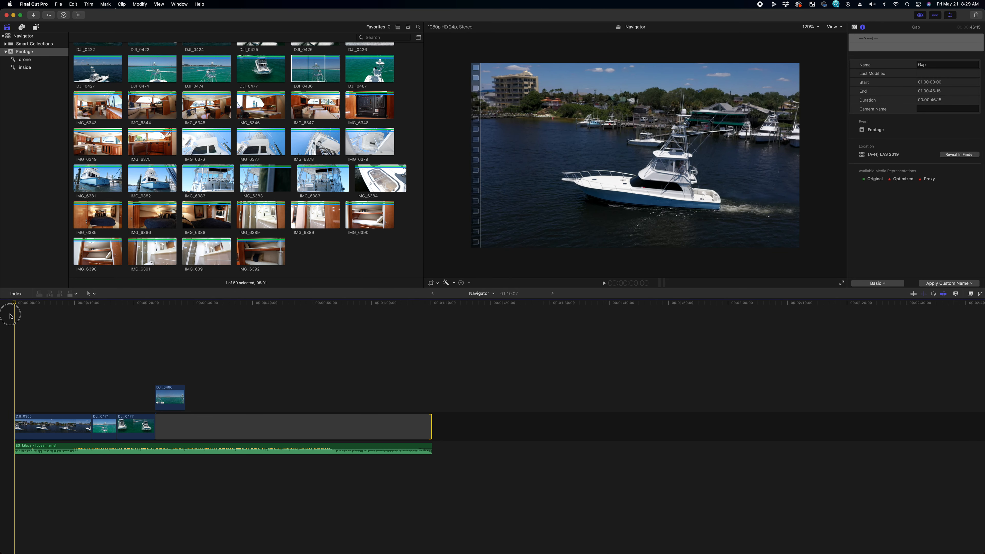
scroll(91, 153, "up", 10)
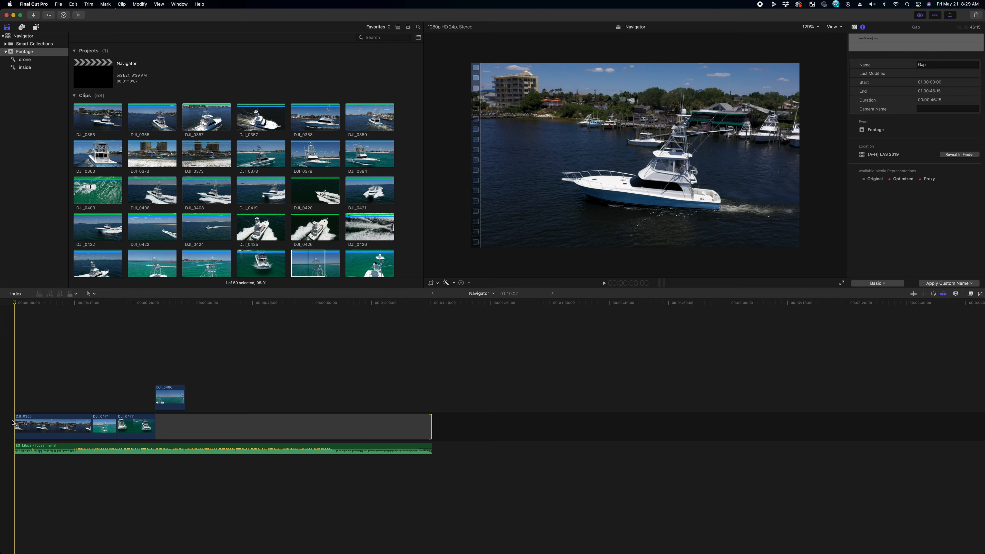
left_click(430, 420)
key("super+equal")
key("super+equal")
left_click_drag(355, 303, 1, 306)
key("space")
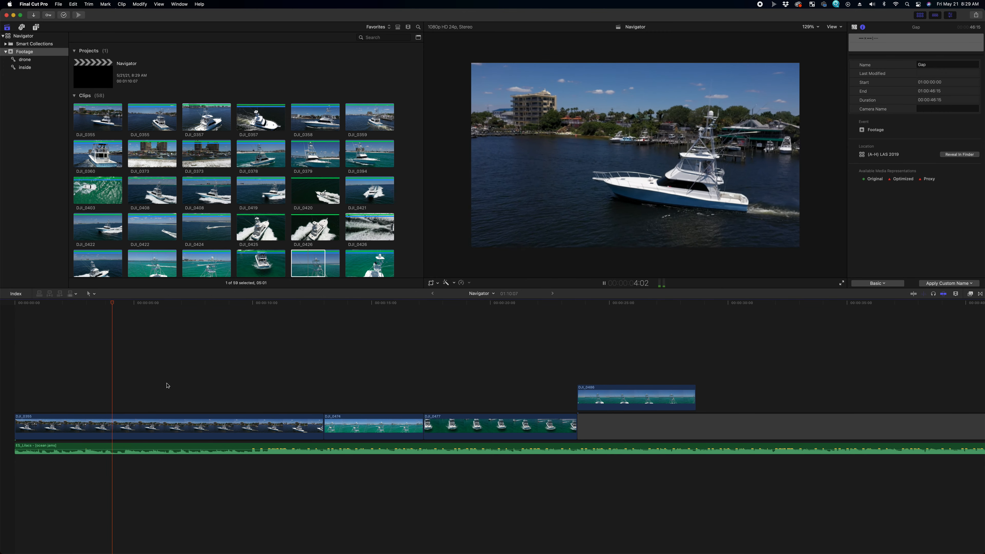
key("space")
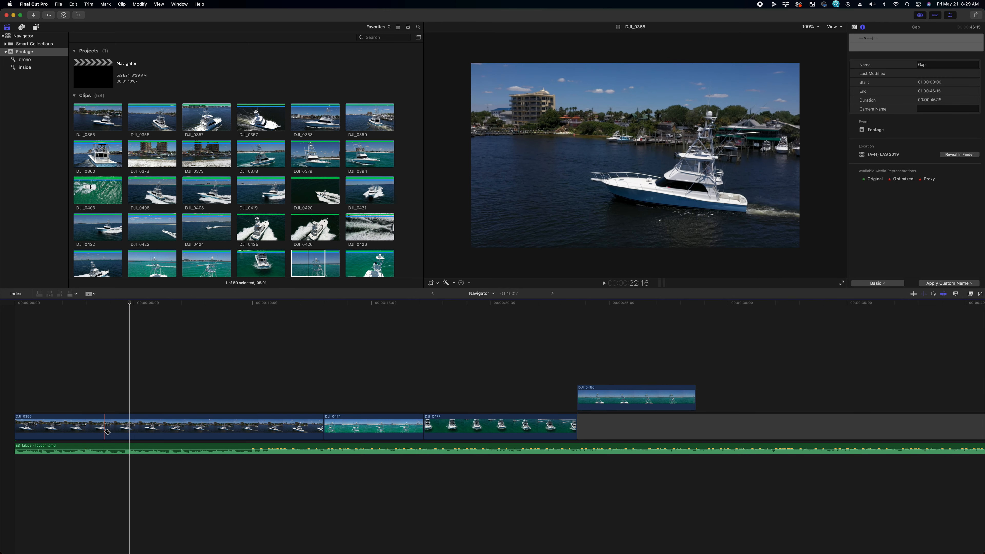
left_click(104, 432)
key("a")
left_click(151, 427)
key("Delete")
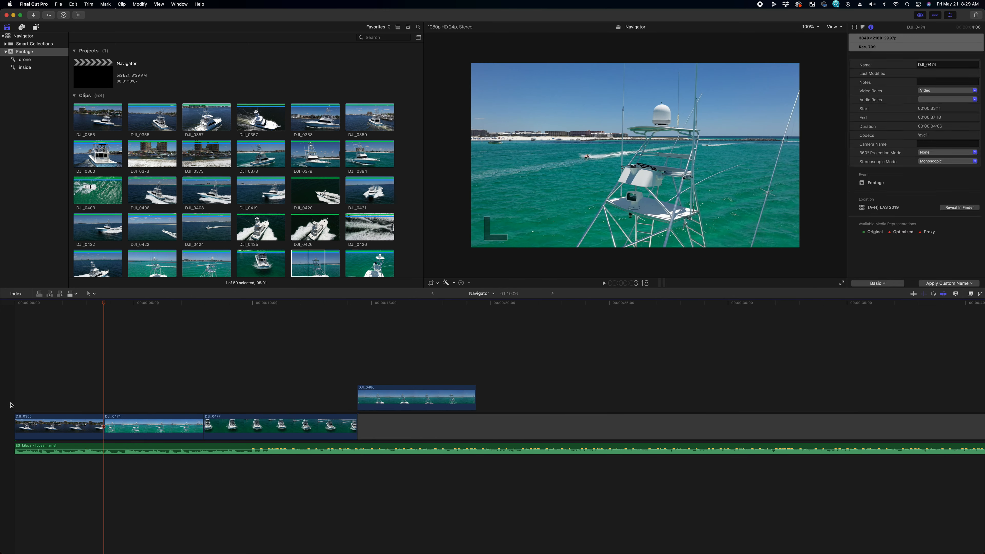
Step: Preview the second DJI_0355 clip in the browser and insert its 9:09 selected range at the very start of the primary storyline
key("Home")
left_click(130, 113)
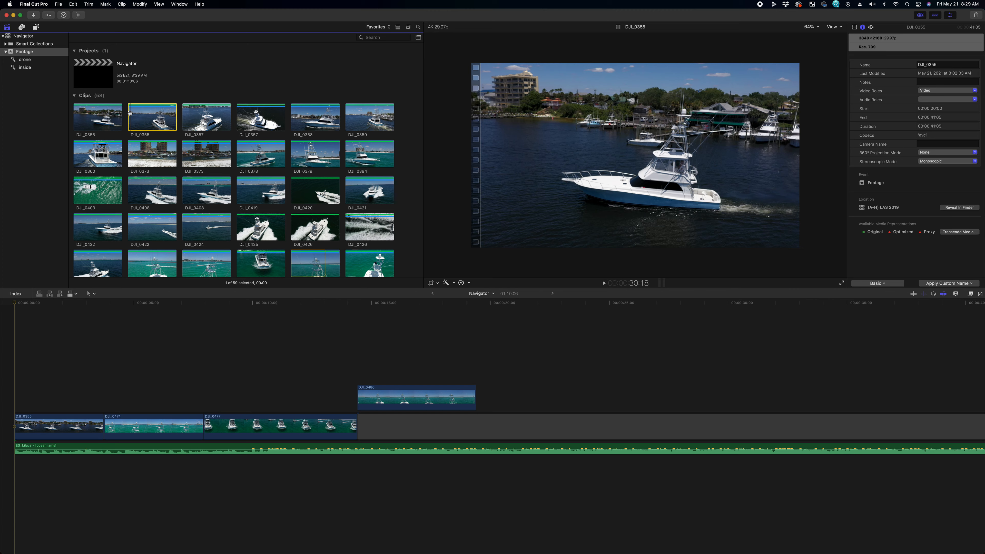
key("space")
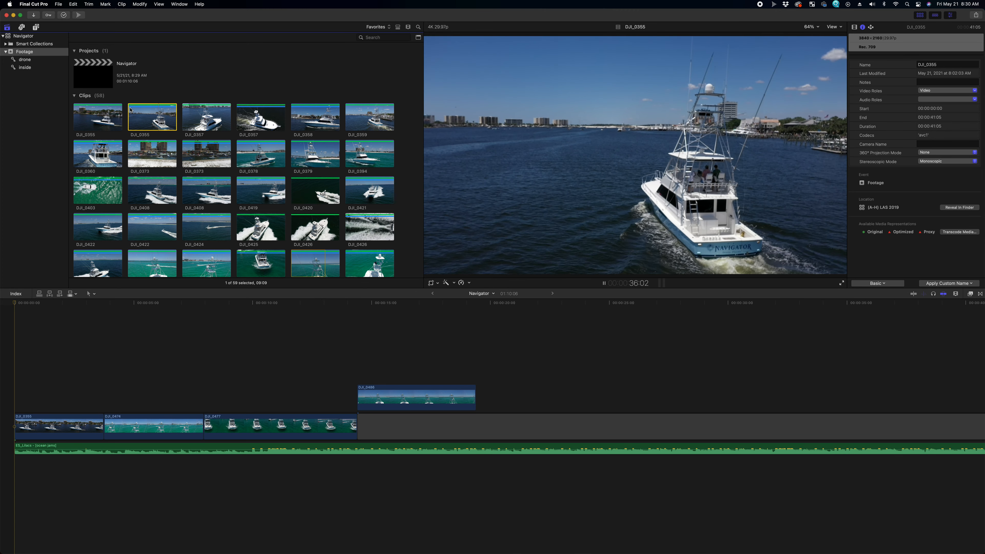
key("space")
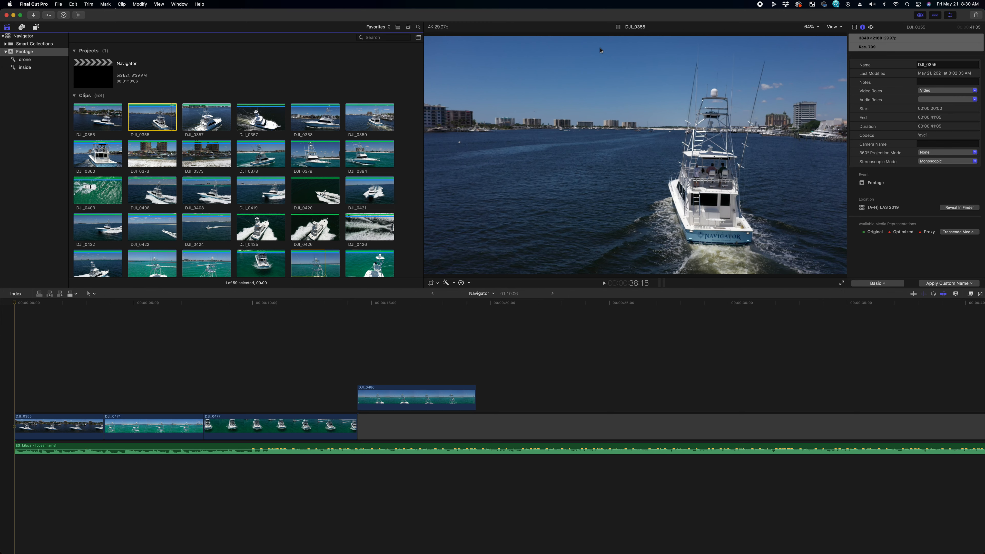
left_click_drag(152, 112, 66, 424)
left_click(240, 450)
left_click_drag(240, 449, 4, 382)
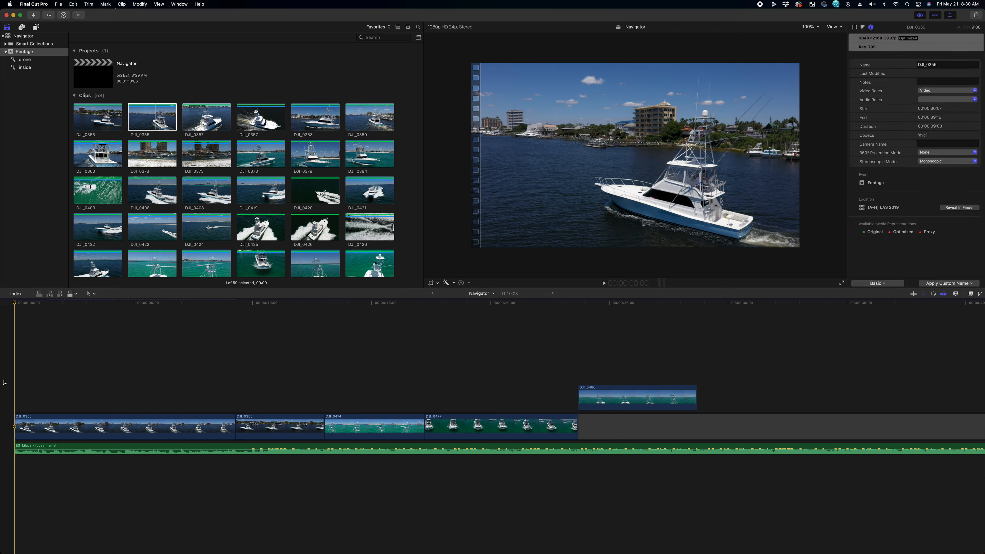
Step: Play the opening and trim the start of the first DJI_0355 clip so that it lasts about 7:09
key("space")
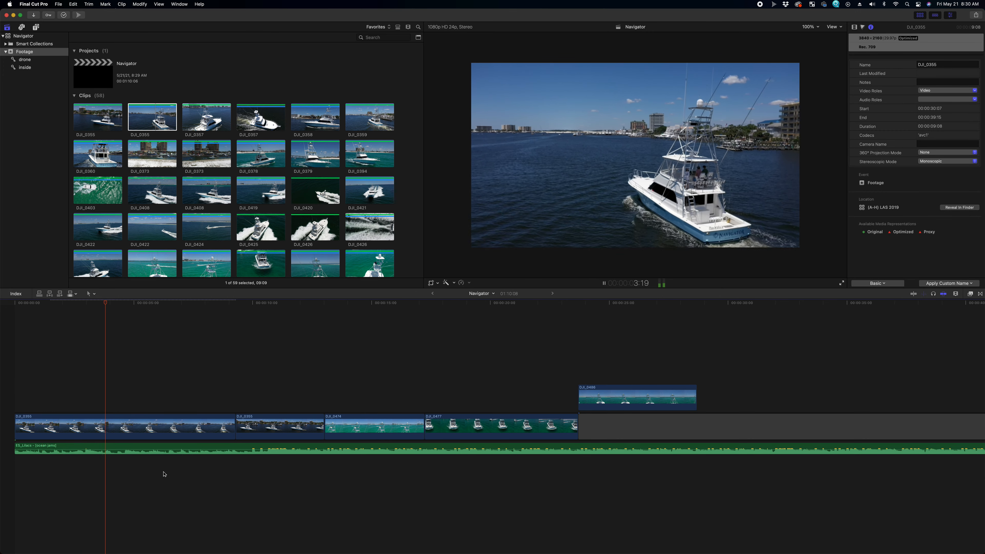
key("space")
left_click_drag(18, 417, 69, 415)
key("super+z")
mouse_move(85, 447)
left_mouse_down()
mouse_move(94, 509)
mouse_move(87, 466)
left_mouse_up()
left_click(29, 366)
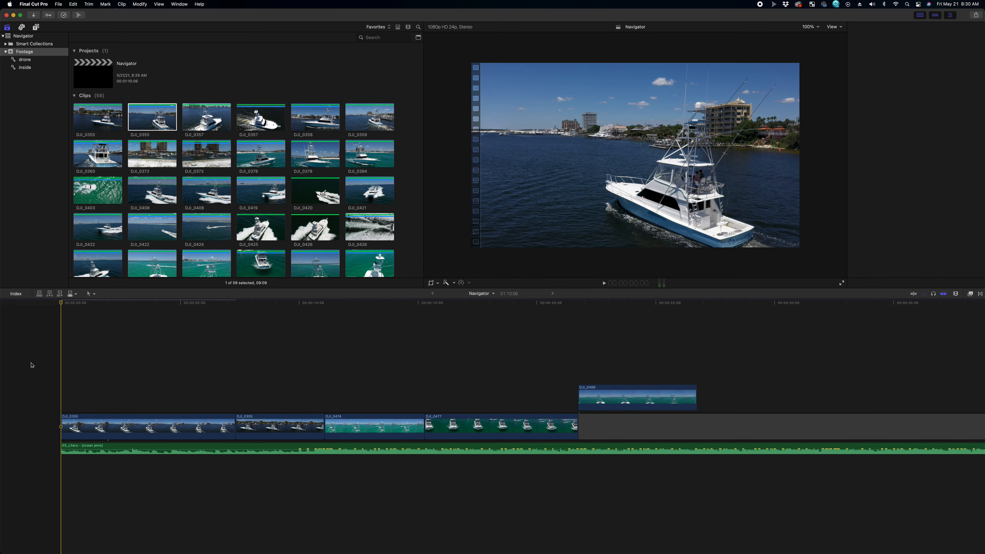
Step: Watch the opening of the edit and look through the browser footage for a drone clip to follow it
key("space")
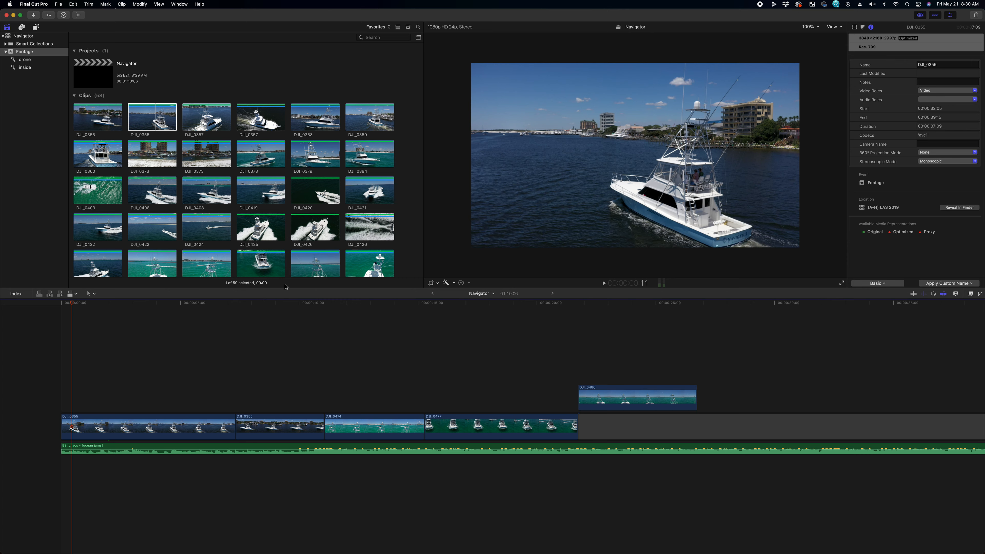
scroll(259, 191, "down", 3)
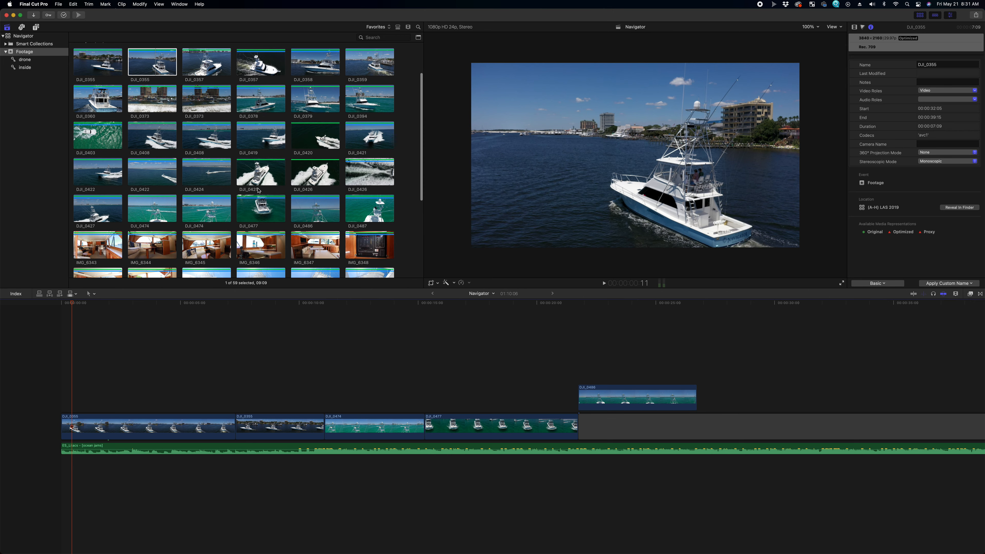
scroll(260, 189, "up", 3)
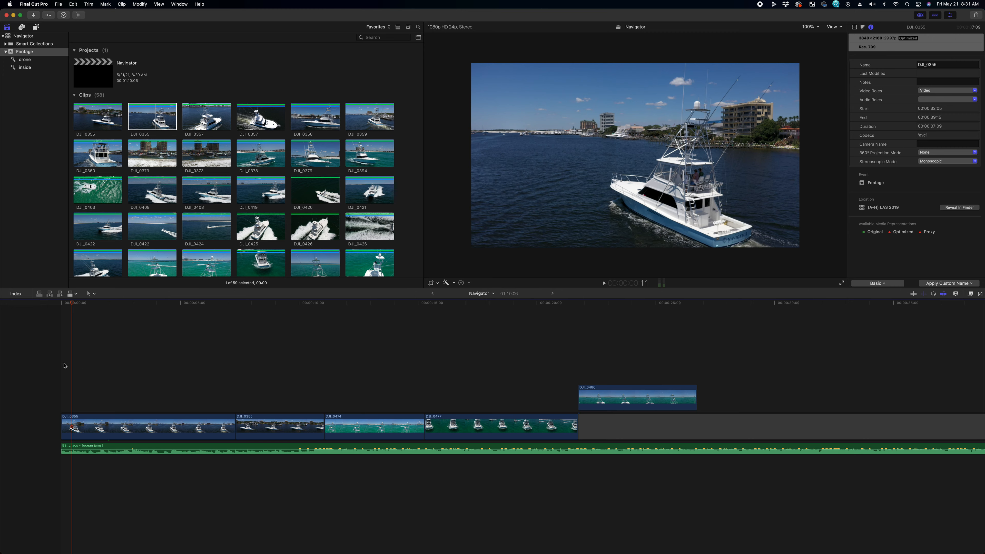
key("space")
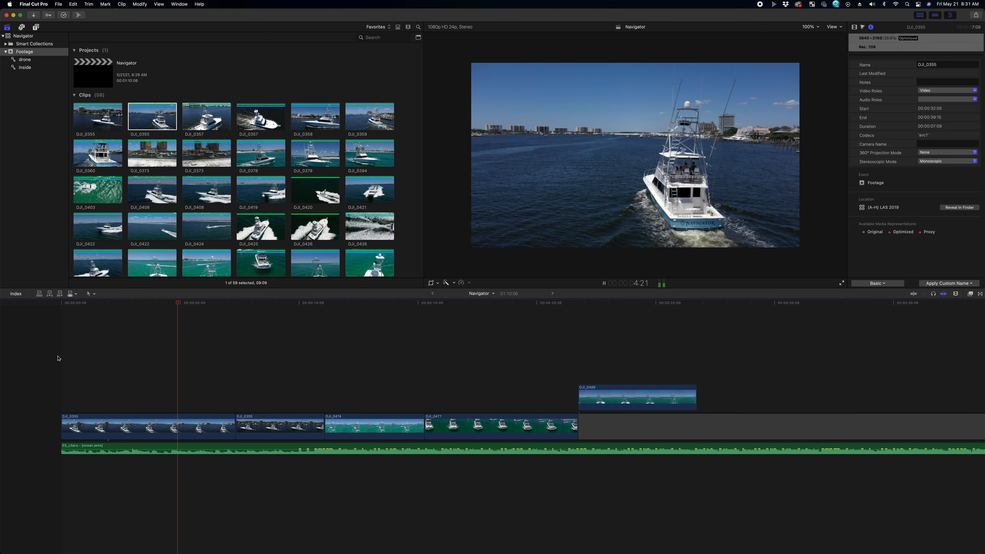
key("space")
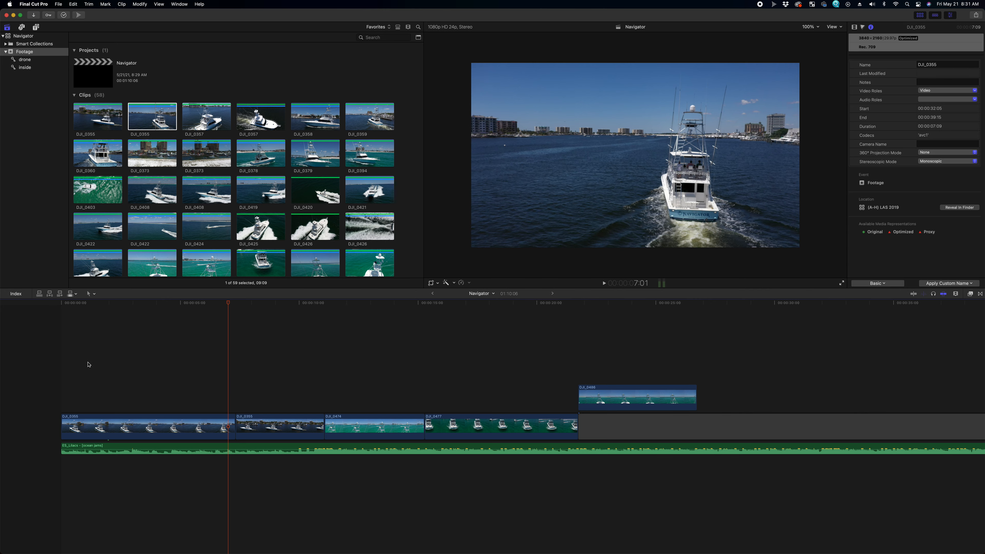
left_click(99, 362)
key("space")
scroll(288, 207, "down", 5)
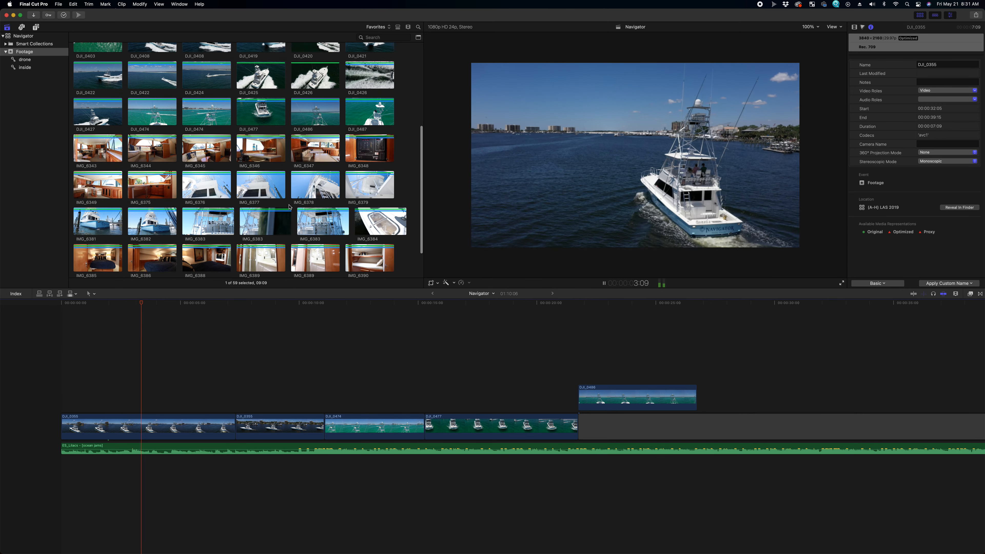
scroll(287, 197, "up", 2)
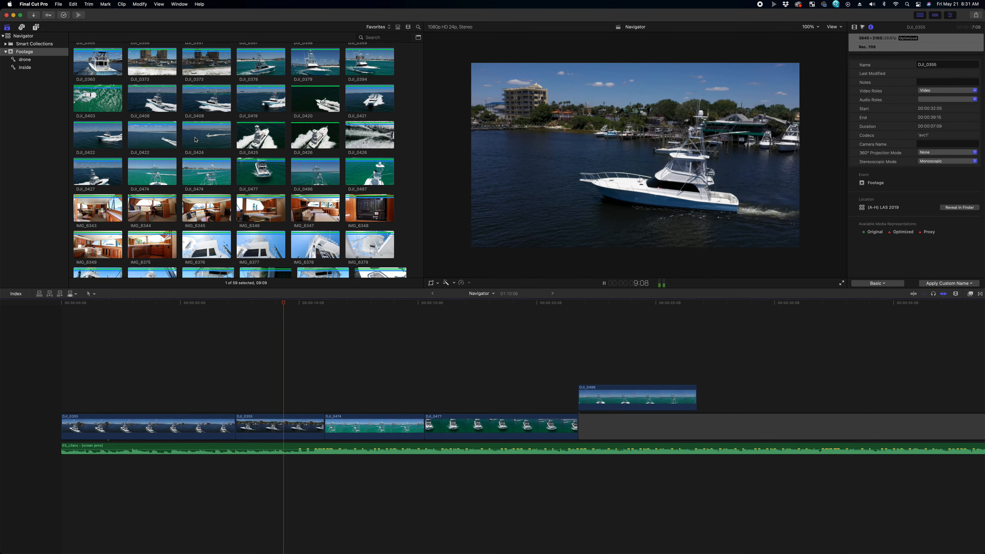
key("space")
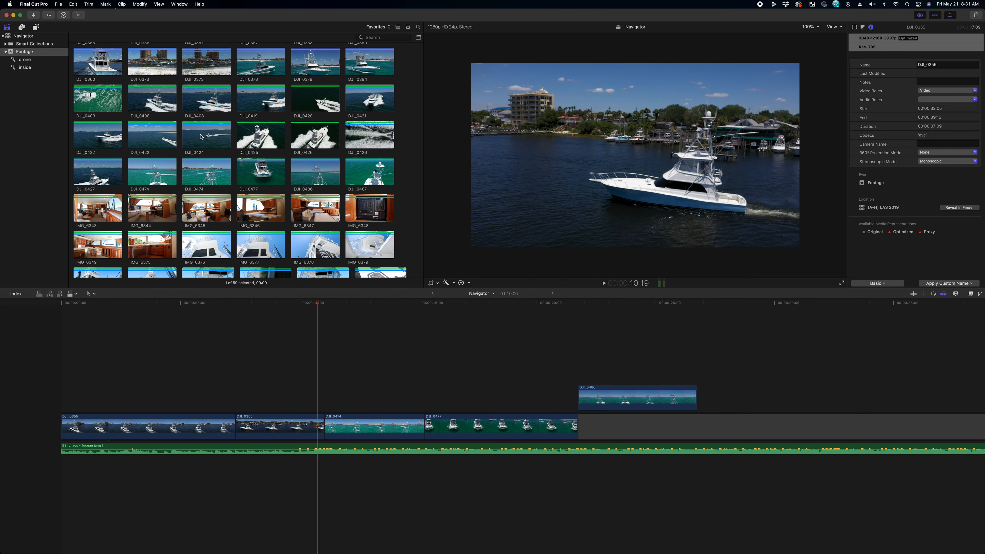
Step: Insert a long range of DJI_0424 after the opening DJI_0355 clip and trim that opening clip to about 5:09
left_click(200, 137)
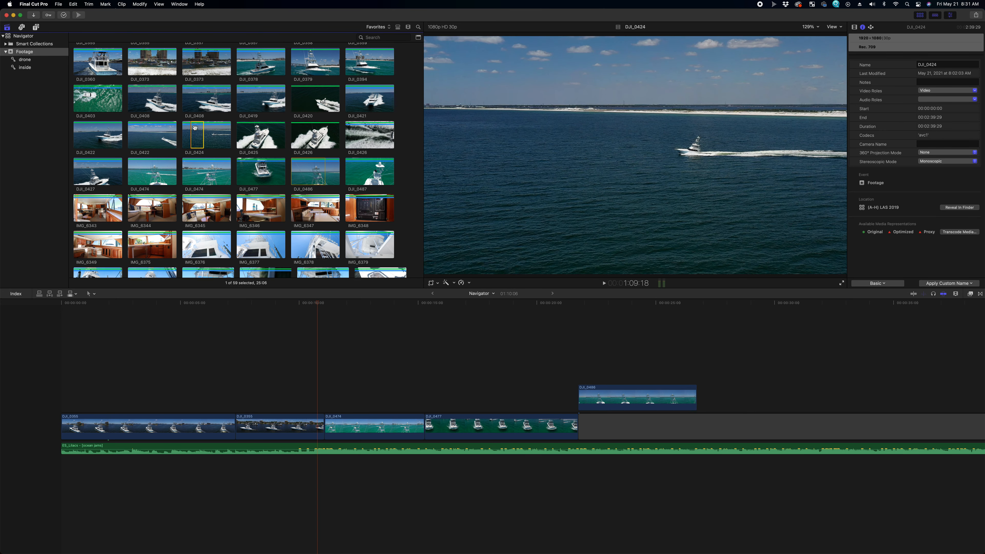
left_click_drag(203, 130, 169, 427)
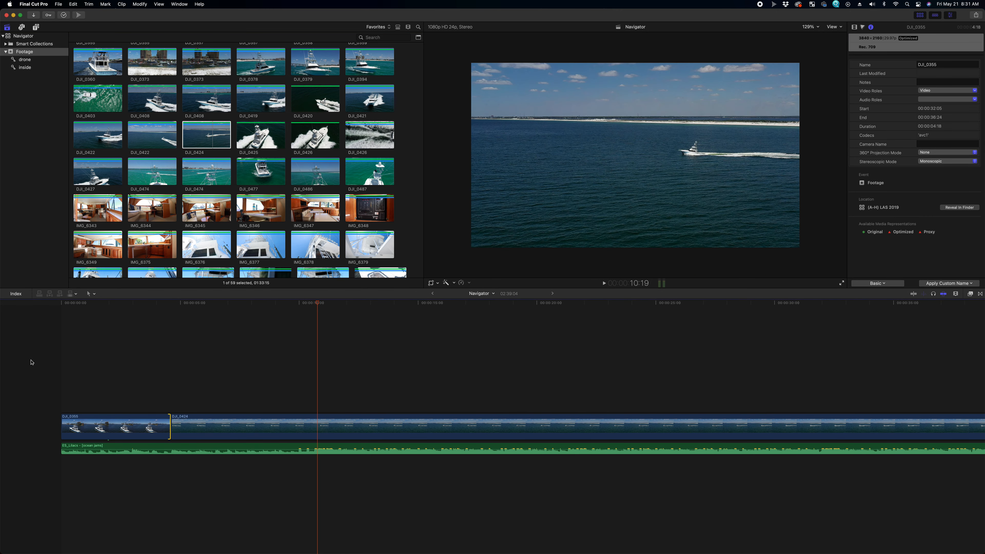
key("Home")
key("space")
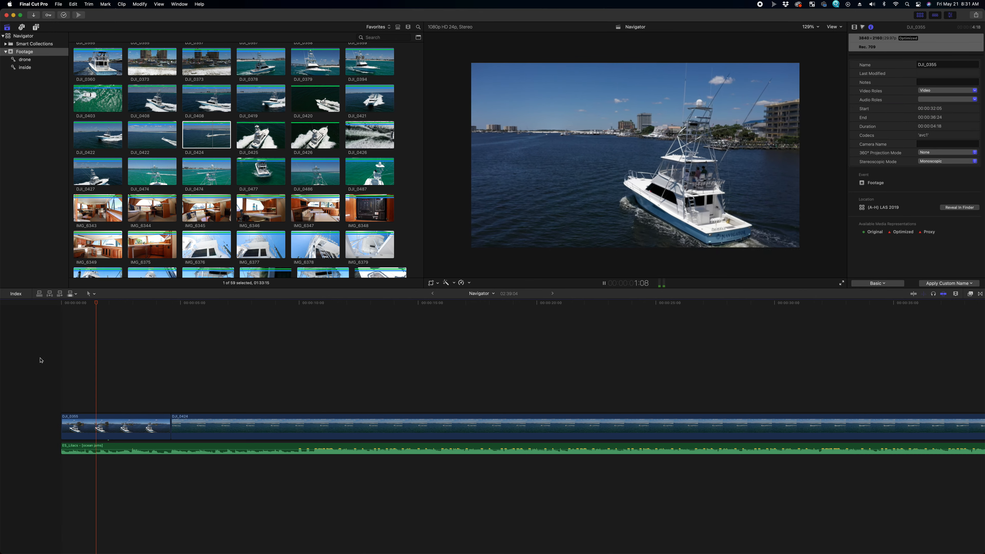
left_click_drag(171, 427, 188, 426)
key("space")
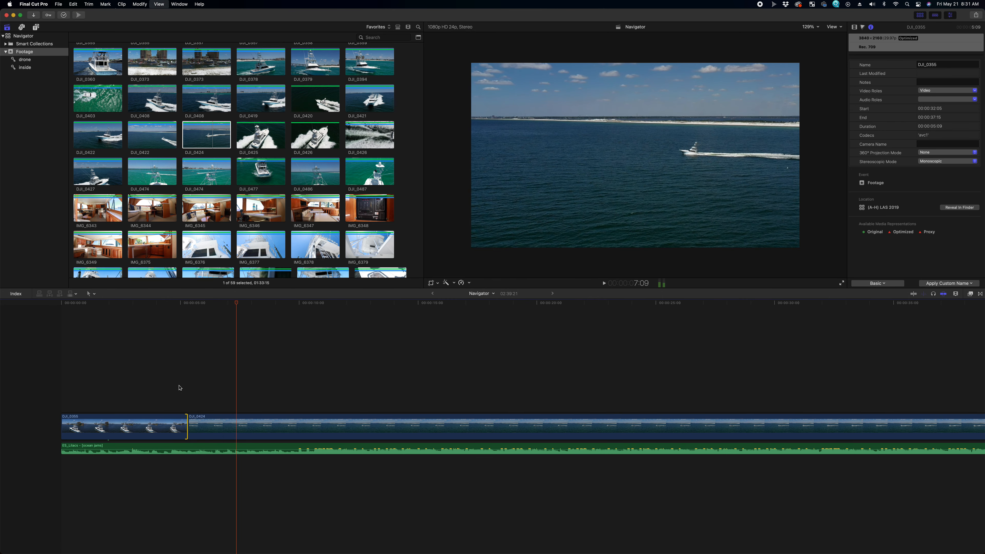
Step: Play the beginning of DJI_0424 on the timeline to find where its fast section should start
left_click(198, 425)
key("space")
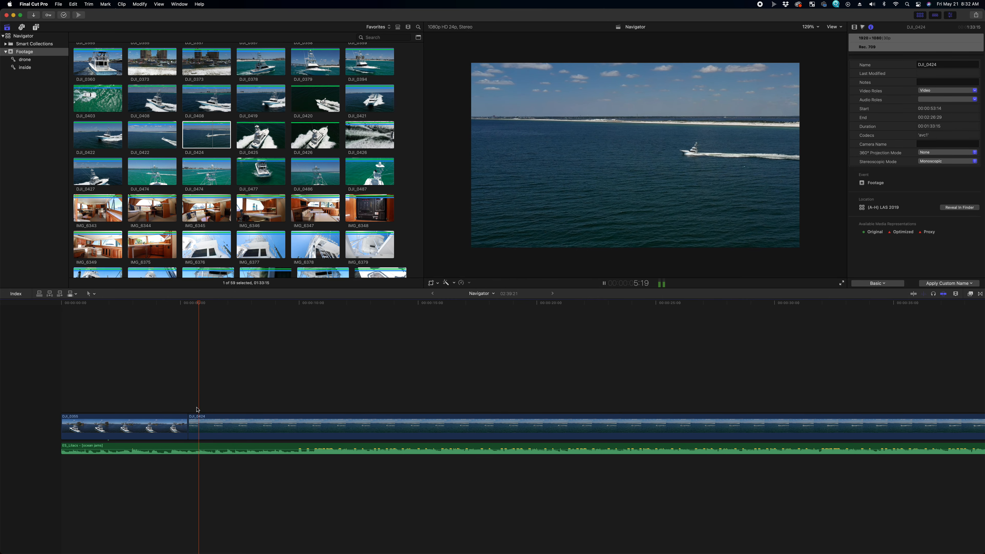
key("shift+z")
key("space")
key("b")
key("space")
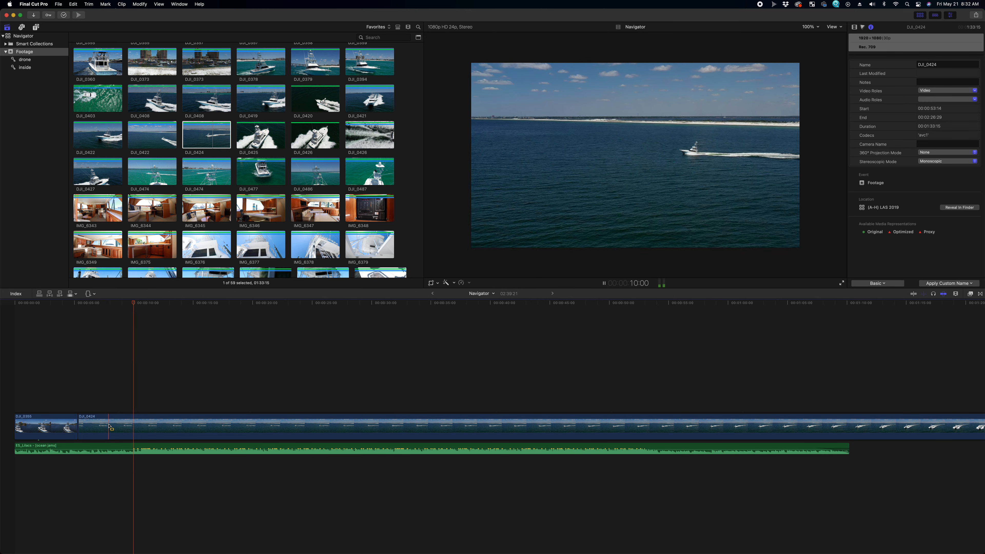
key("space")
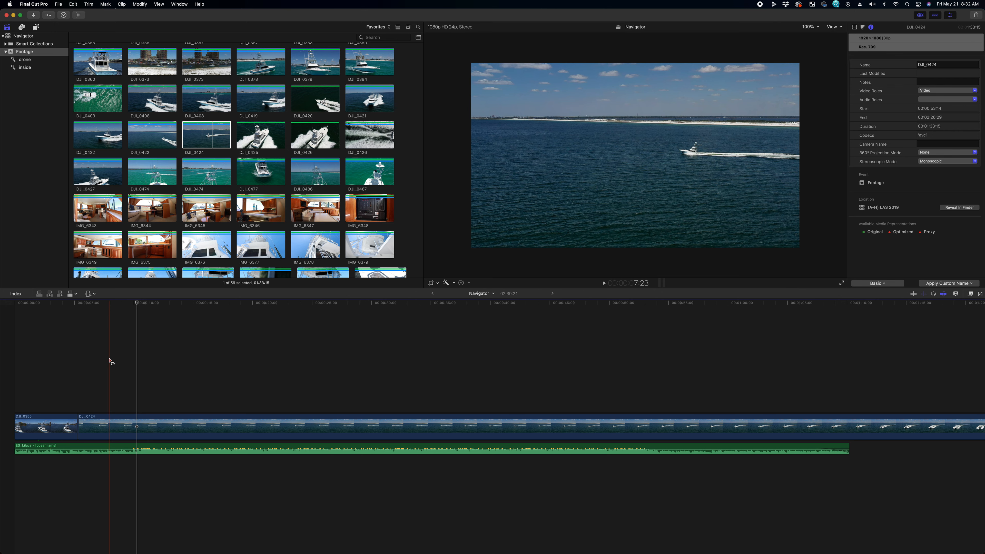
key("space")
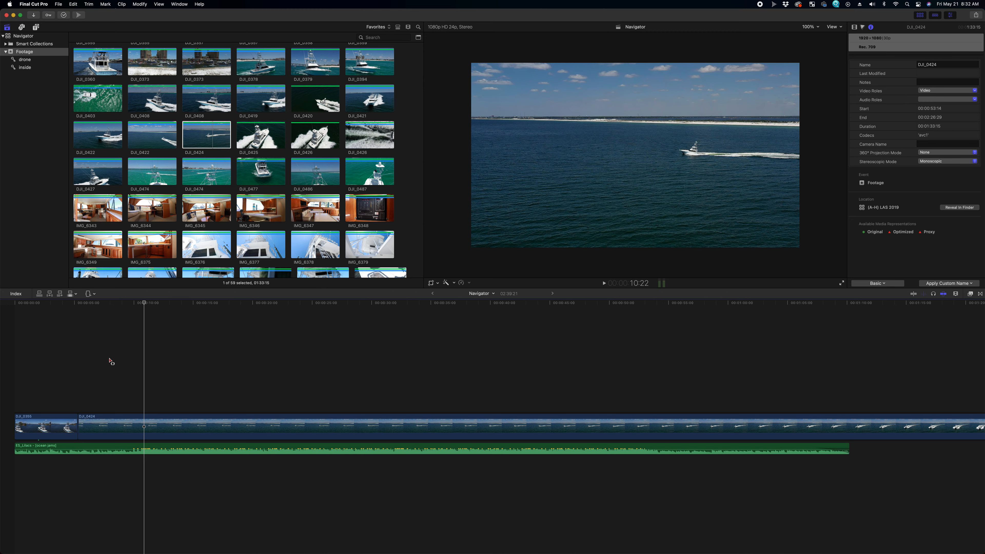
left_click(97, 370)
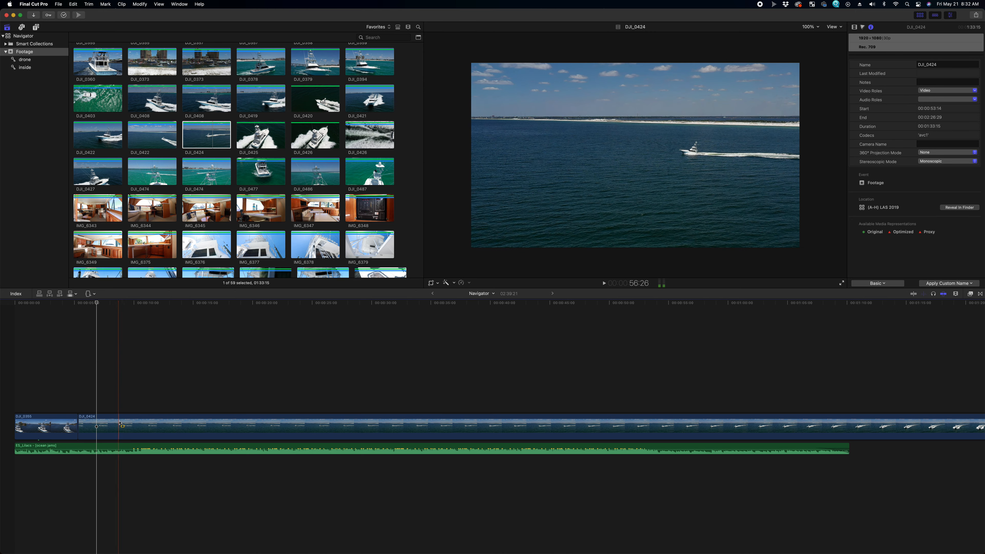
Step: Range-select the long middle part of DJI_0424 up to the boat's close approach and retime it to Fast 20x
left_click_drag(117, 426, 873, 442)
key("super+minus")
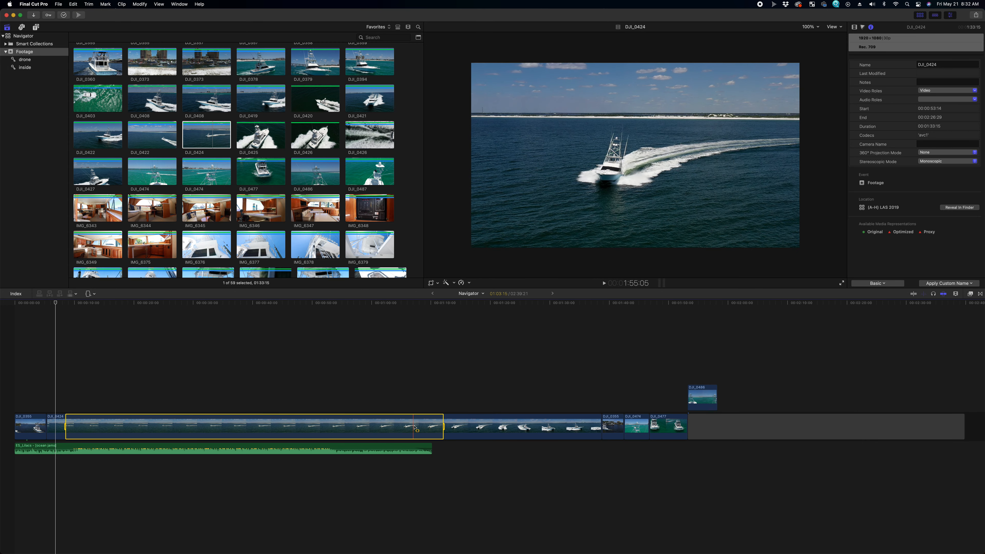
left_click_drag(445, 429, 551, 426)
key("super+r")
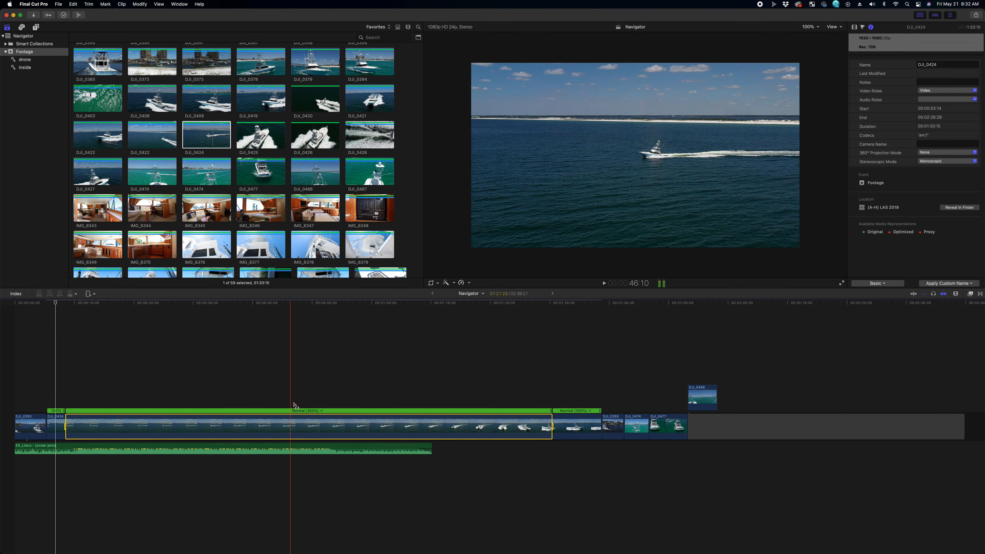
left_click(320, 411)
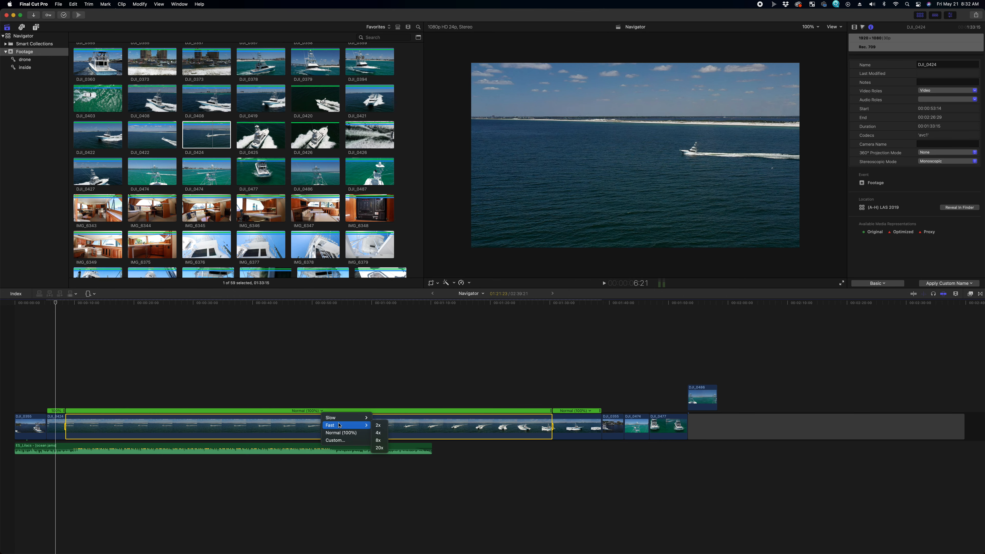
left_click(378, 448)
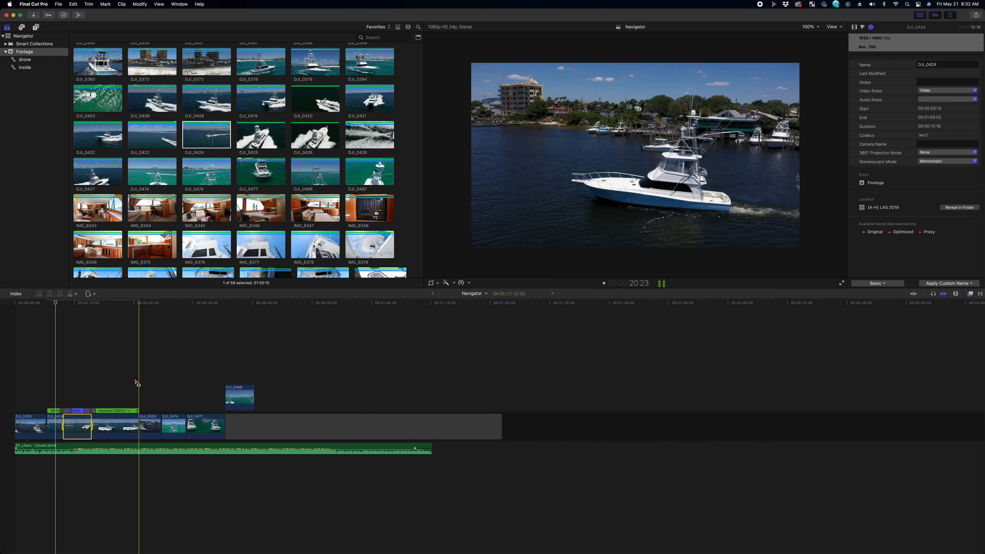
Step: Preview the speed ramp and shorten the fast section of DJI_0424 so that the whole clip lasts about 14:08
key("super+equal")
key("super+equal")
key("super+equal")
left_click_drag(154, 303, 259, 365)
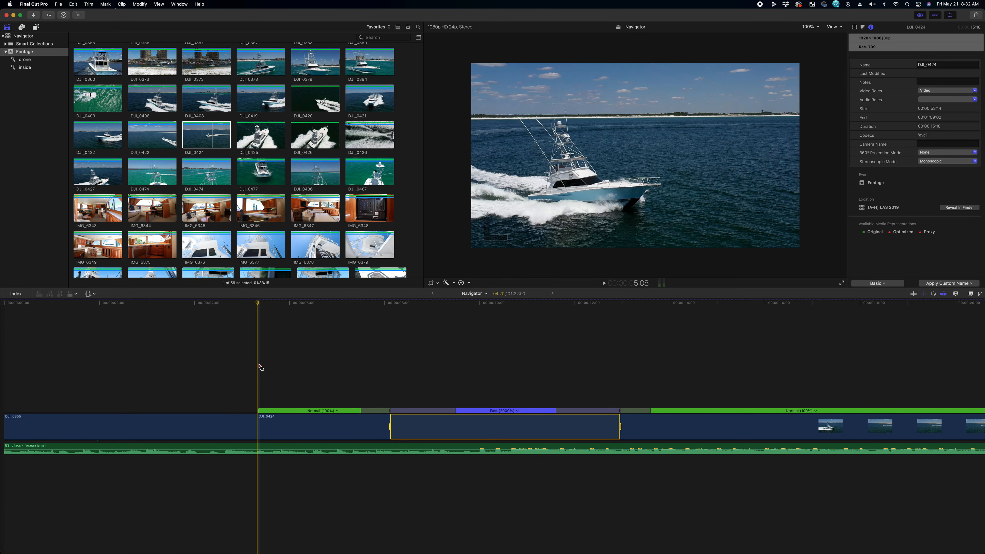
key("space")
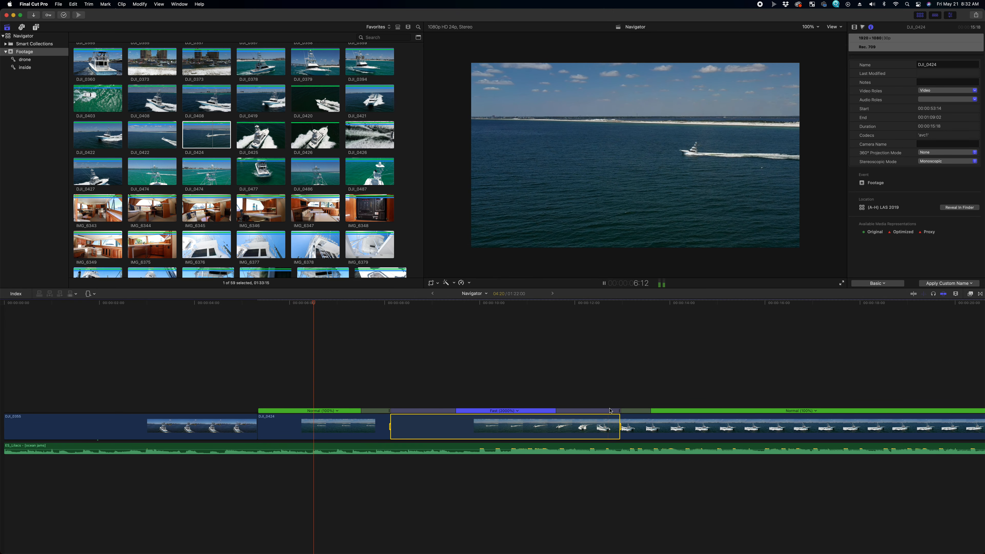
left_click_drag(620, 410, 557, 411)
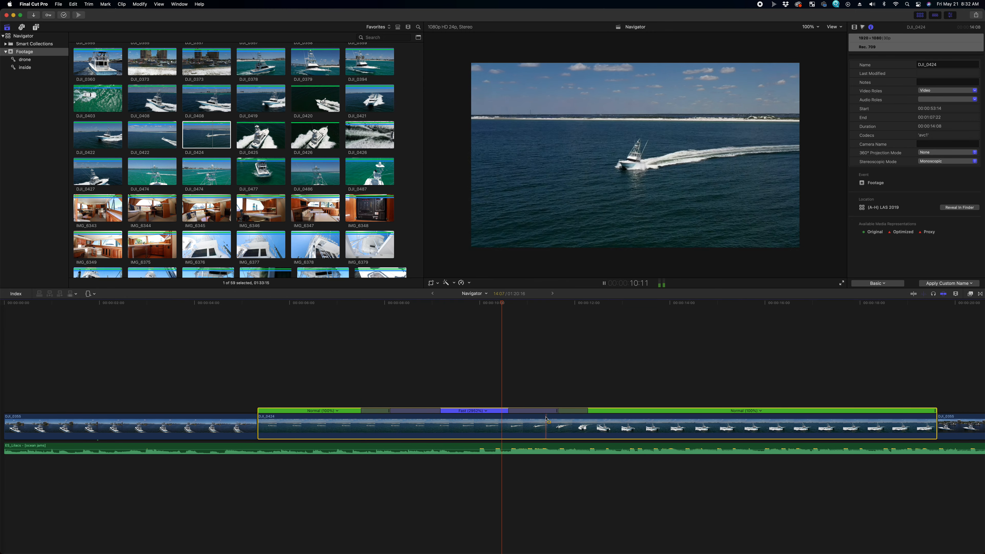
key("space")
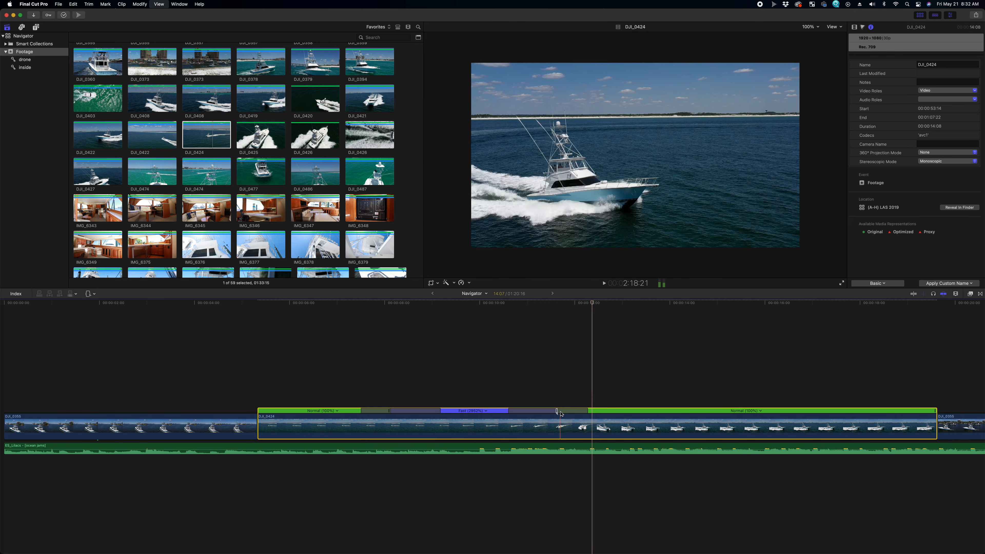
Step: Shorten the fast section further until DJI_0424 lasts about 12:28, and play the faster ramp
left_click_drag(559, 410, 302, 395)
left_click_drag(518, 412, 330, 385)
key("space")
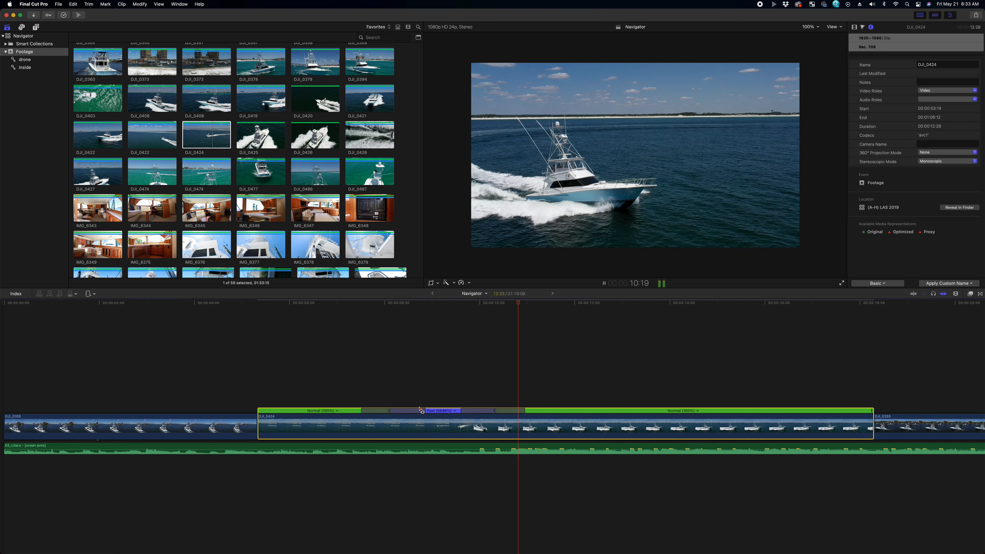
key("space")
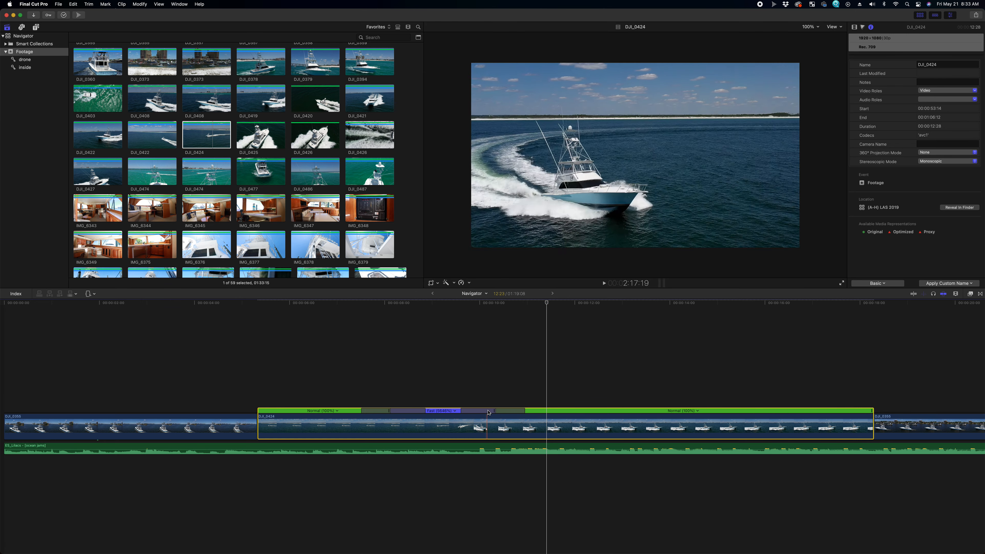
Step: Set the custom speed rate of DJI_0424's fast section to 9646%
left_click(457, 412)
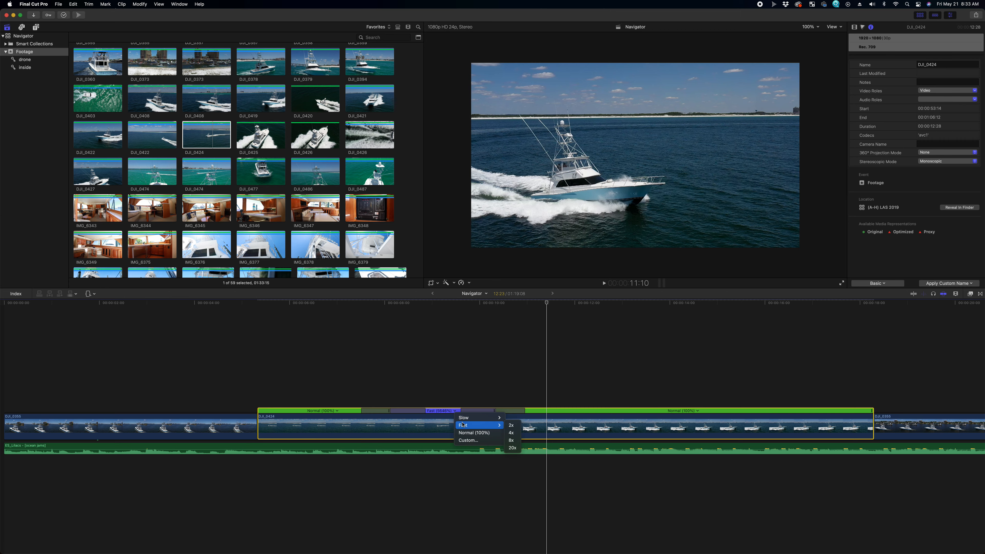
left_click(468, 440)
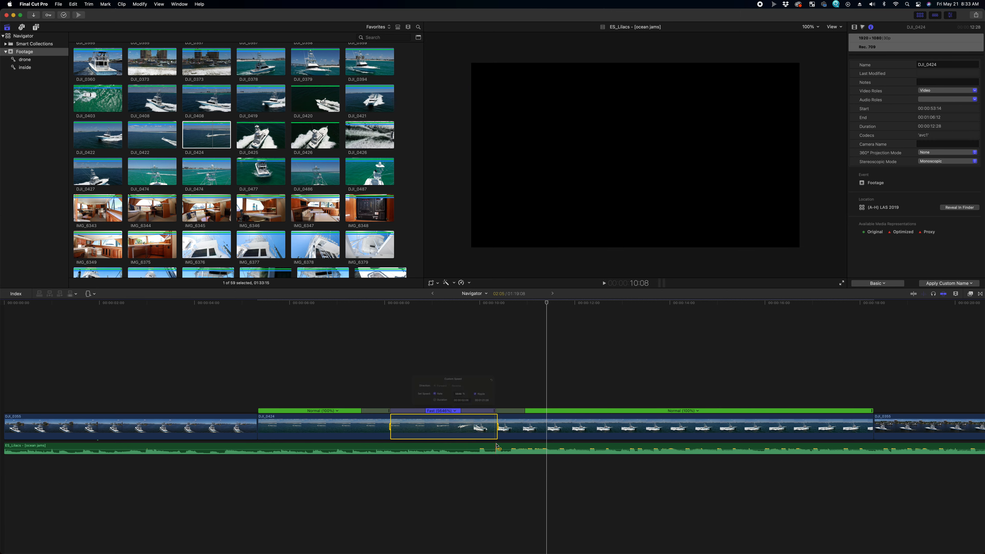
left_click(458, 383)
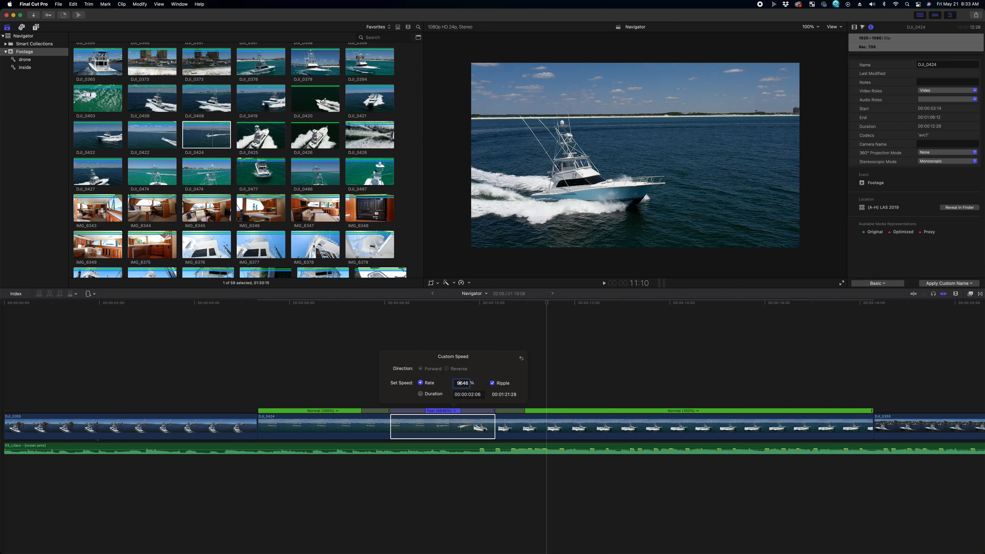
key("Return")
left_click(363, 390)
Step: Shorten the fast section of DJI_0424 until the whole clip lasts about 12:01, and play the ramp from the clip's start
left_click(466, 411)
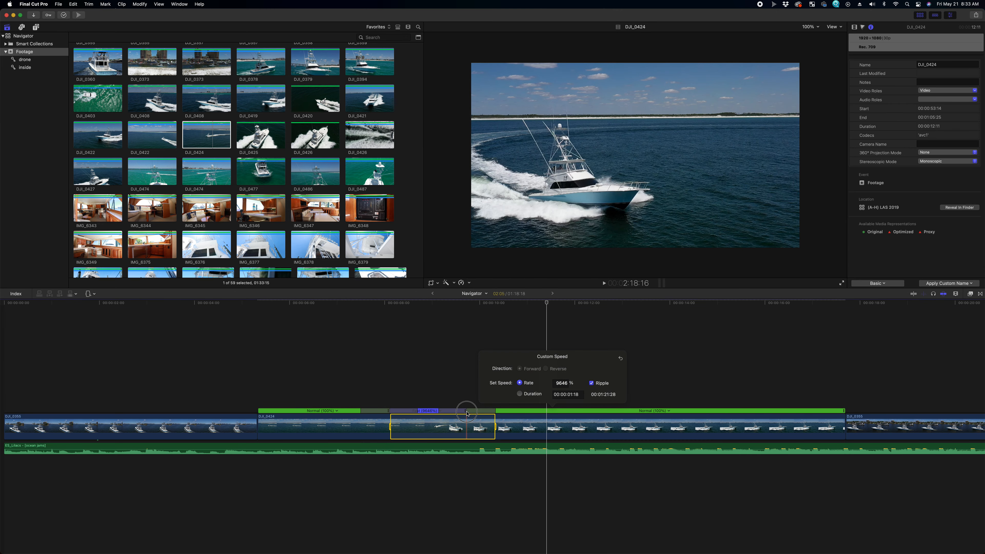
left_click_drag(465, 411, 292, 405)
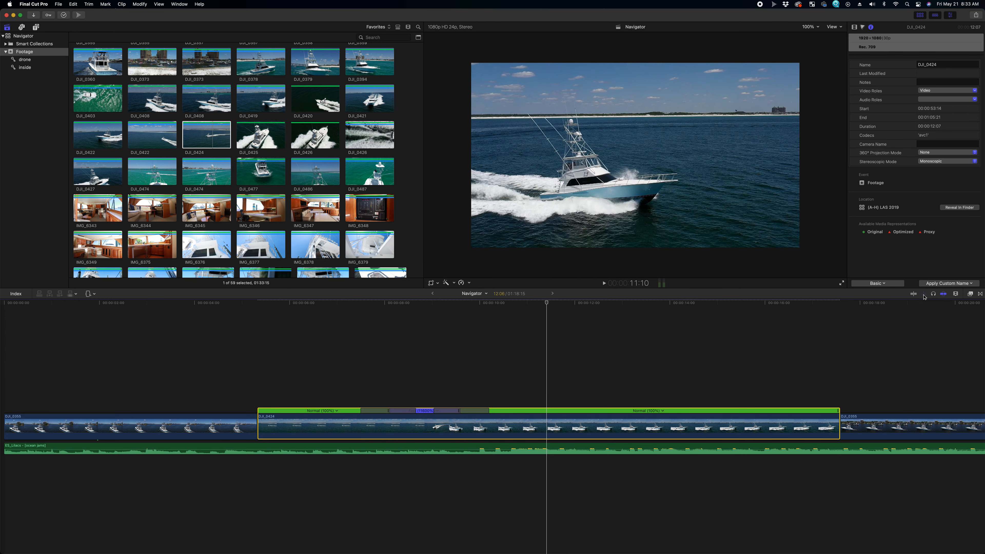
left_click_drag(461, 411, 263, 383)
left_click_drag(455, 411, 292, 398)
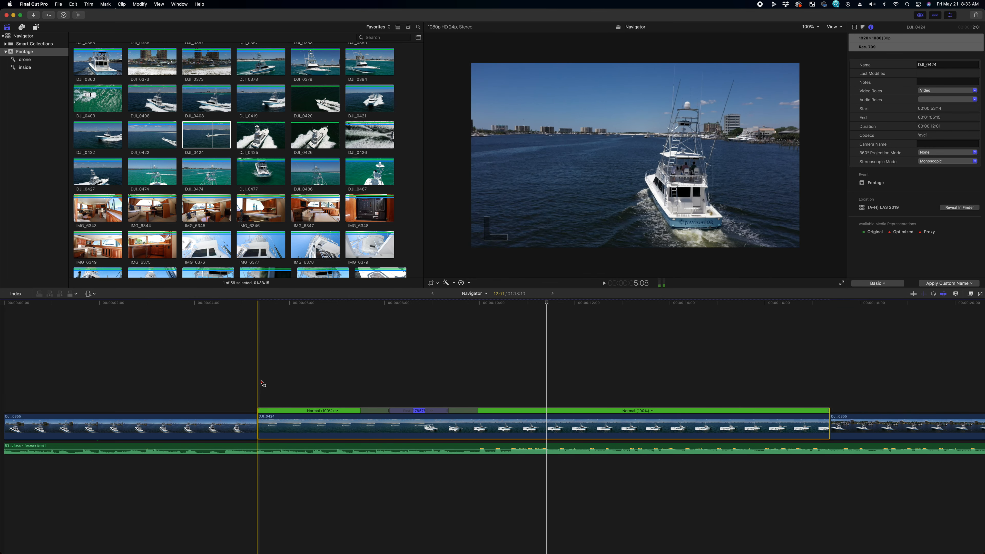
key("space")
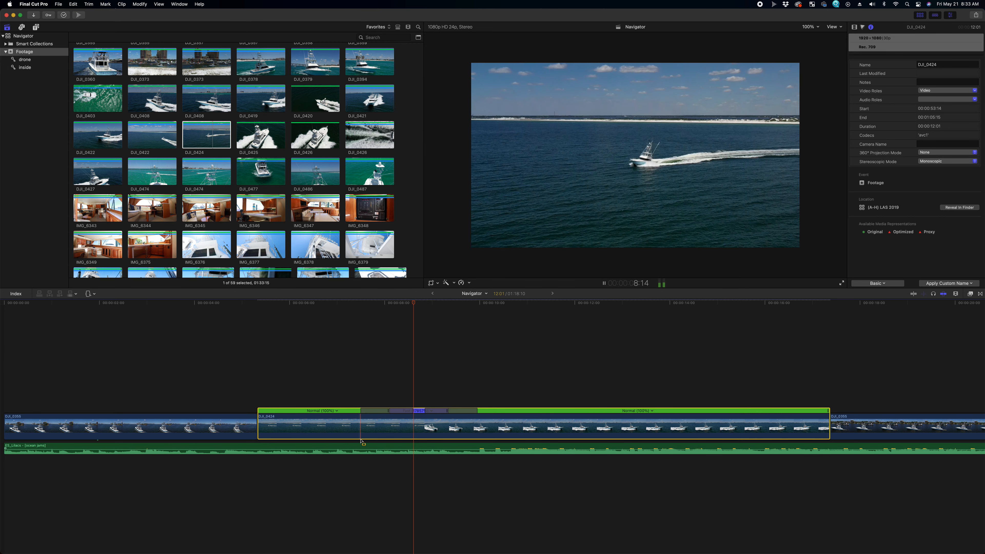
key("space")
Step: Adjust the start point of DJI_0424 until the clip lasts about 13:10, playing the ramp against the music after each trim
left_click_drag(262, 426, 230, 424)
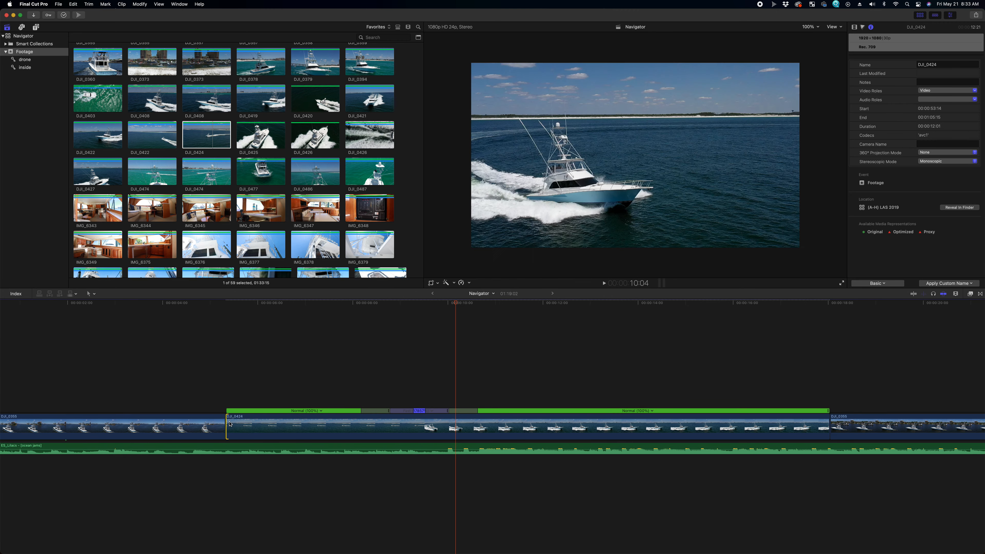
left_click(364, 379)
key("space")
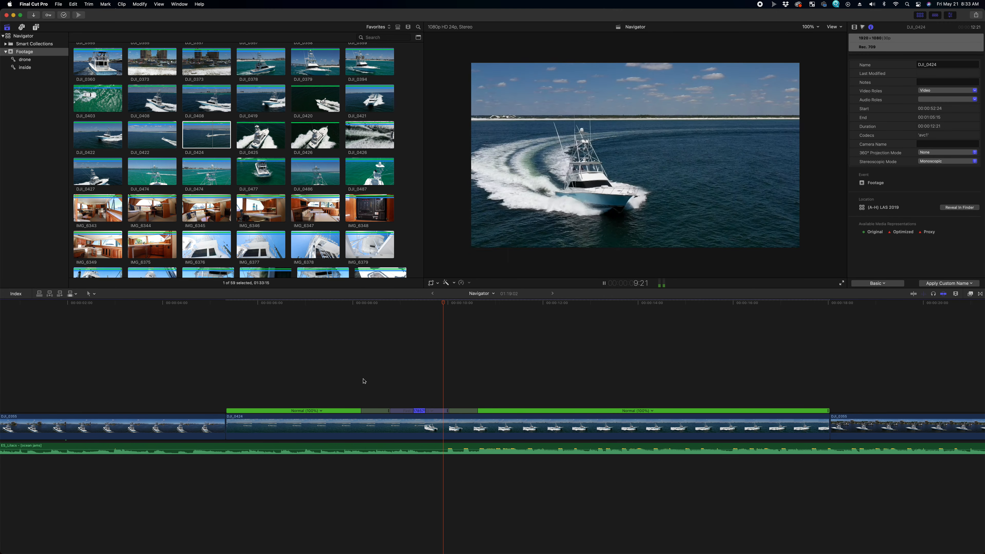
key("space")
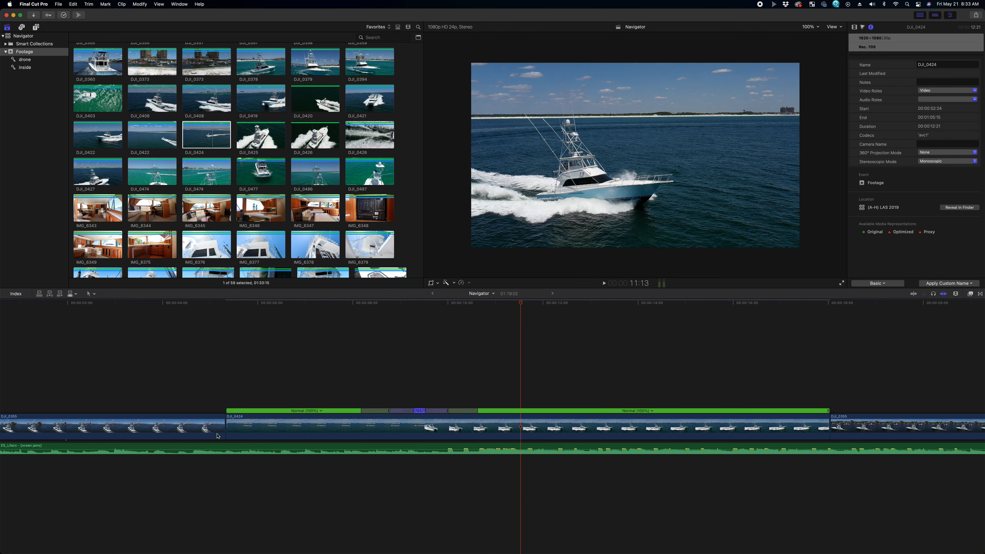
left_click_drag(228, 423, 157, 423)
left_click(304, 349)
key("space")
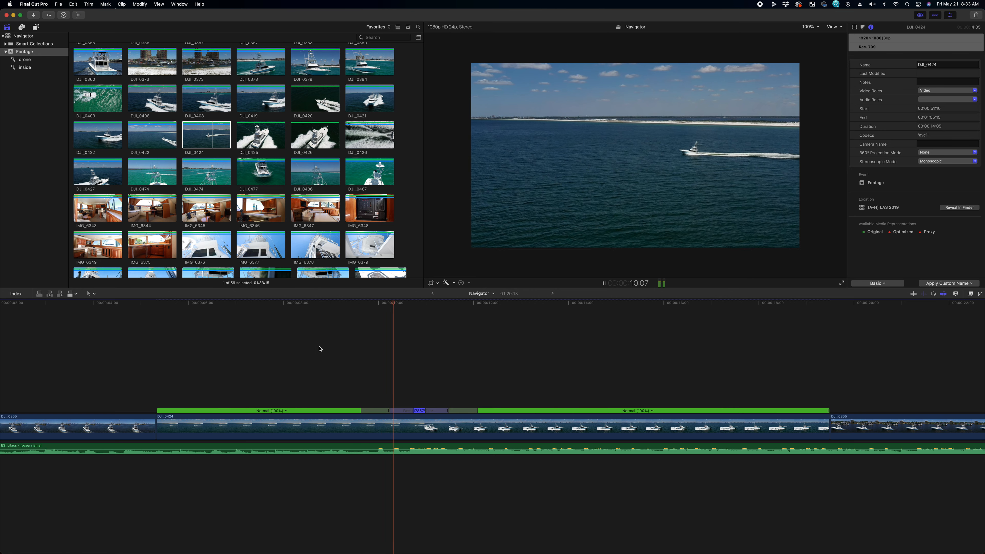
key("space")
left_click_drag(160, 418, 197, 418)
left_click(341, 382)
key("space")
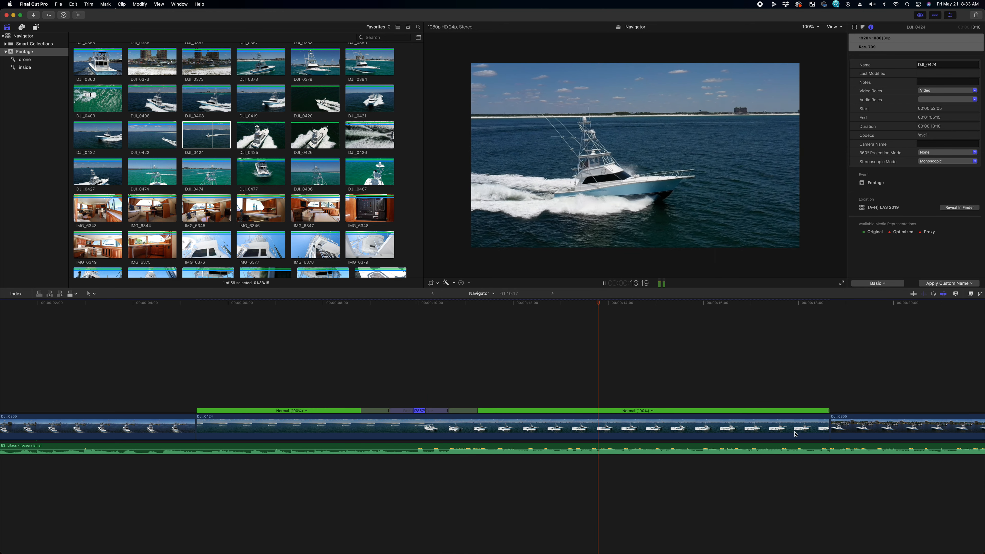
Step: Trim the end of DJI_0424 and shorten its fast section so the clip lasts about 10:10, and play the result
left_click_drag(697, 427, 700, 425)
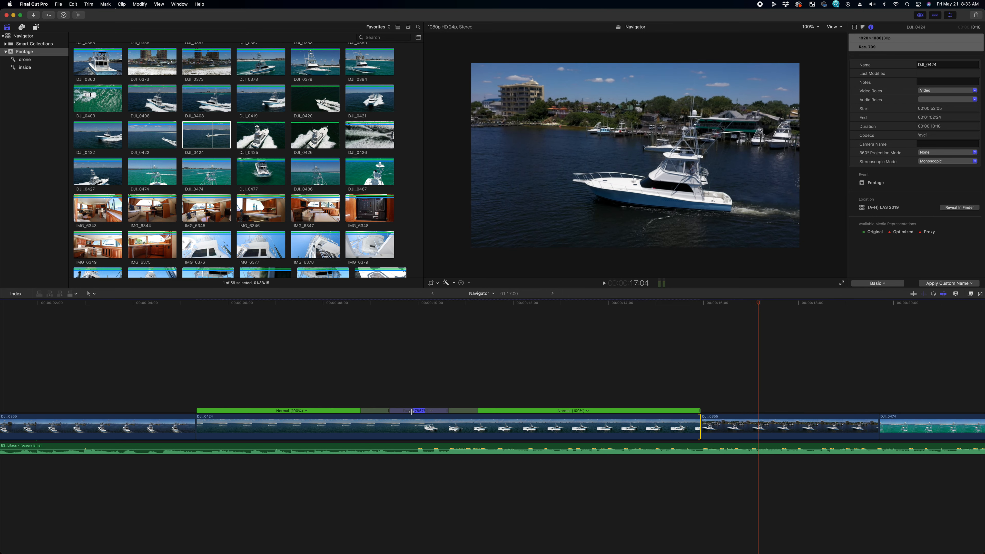
left_click_drag(447, 410, 248, 392)
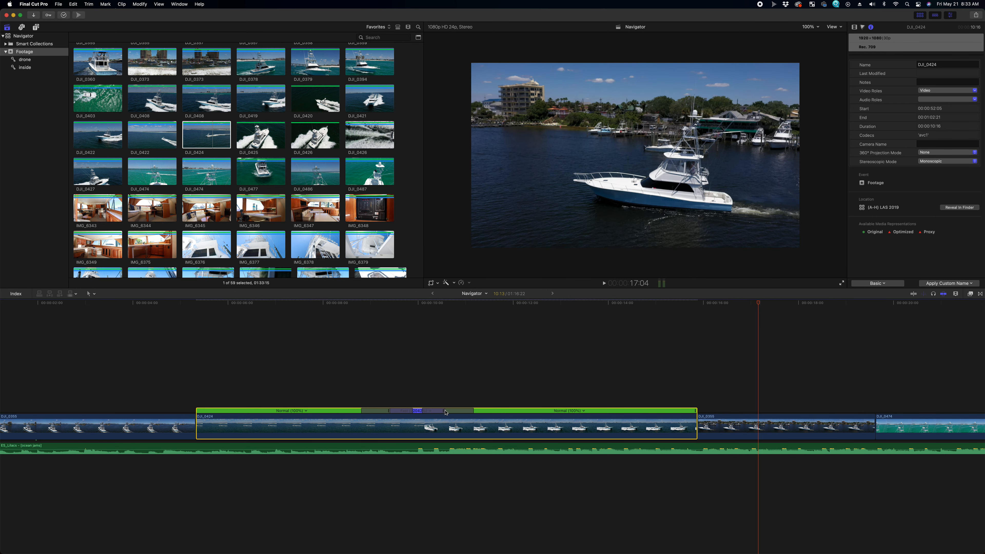
left_click_drag(441, 412, 417, 409)
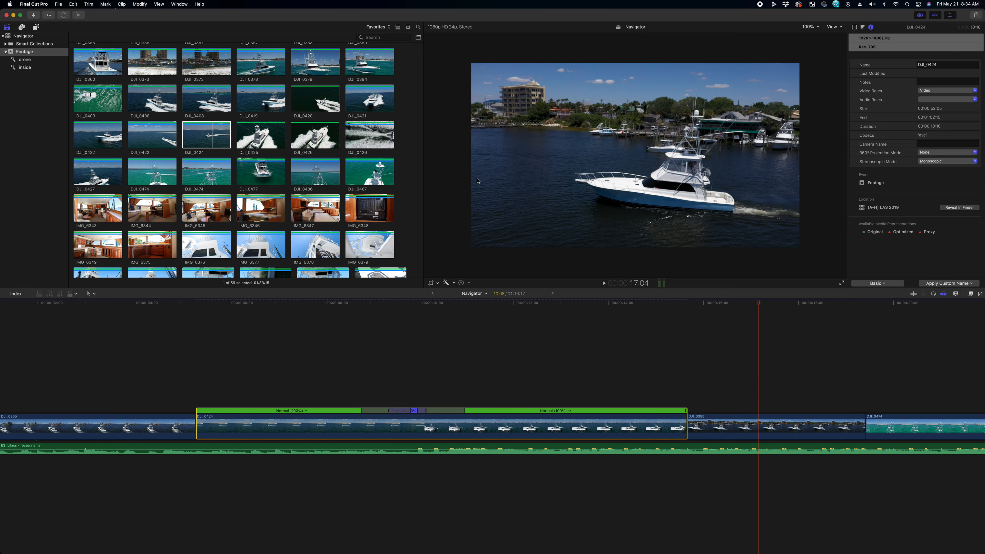
left_click(458, 304)
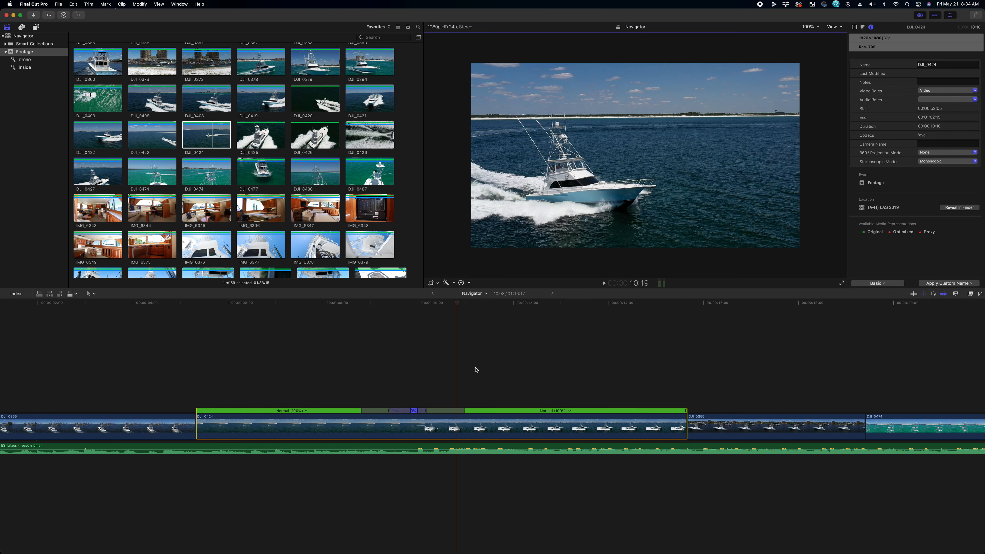
left_click(506, 375)
key("space")
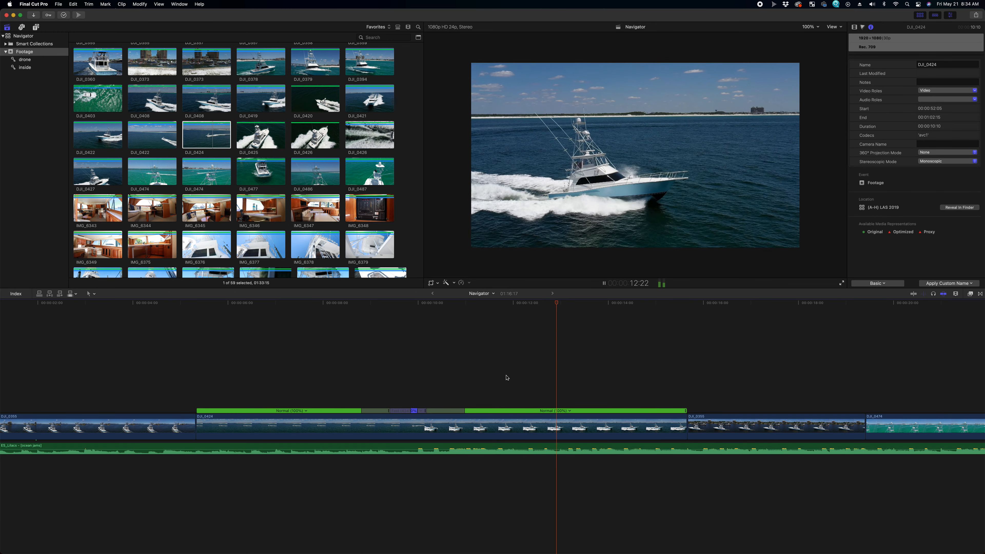
key("space")
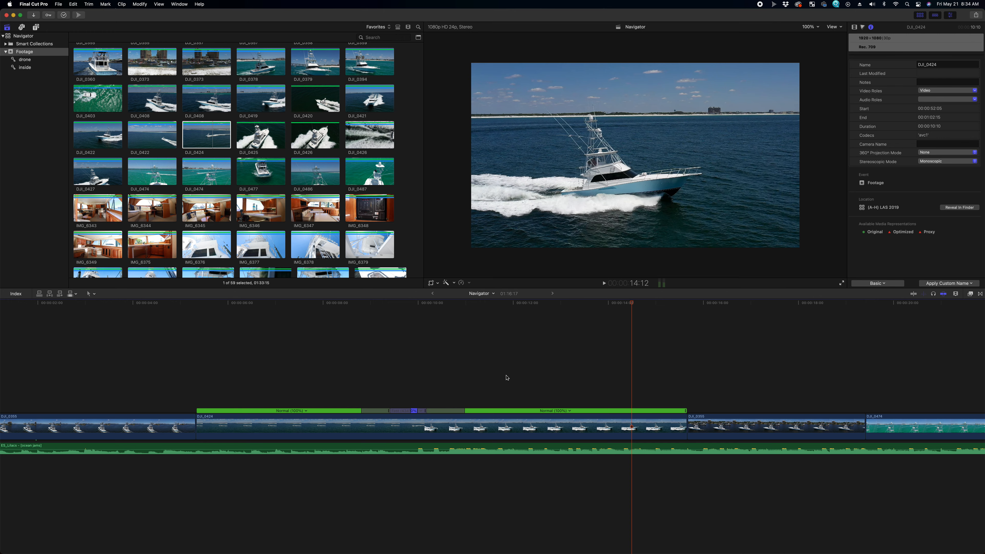
Step: Check the resolution and frame rate of the DJI_0355 clip after DJI_0424 and of DJI_0474
left_click_drag(512, 305, 751, 367)
left_click(800, 428)
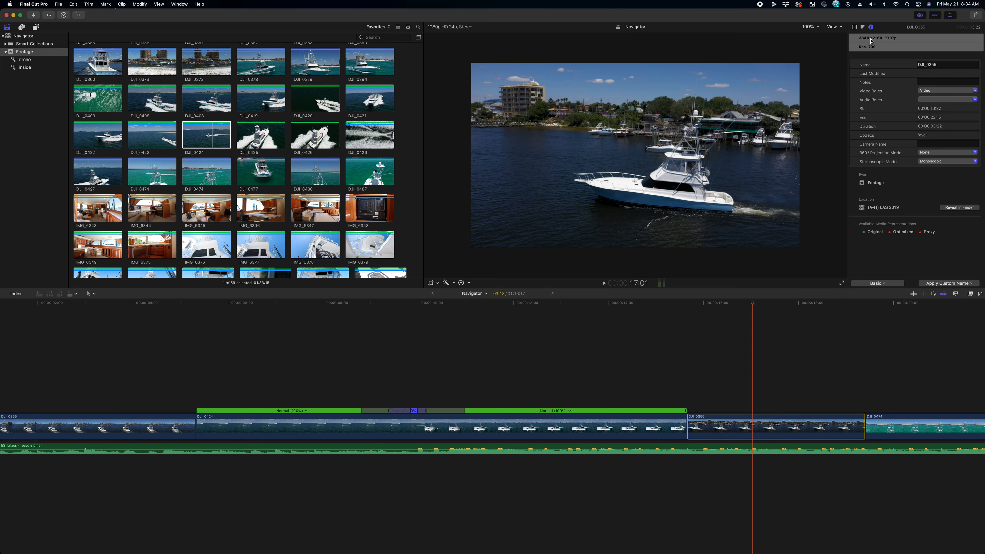
left_click(953, 360)
left_click(924, 434)
key("super+minus")
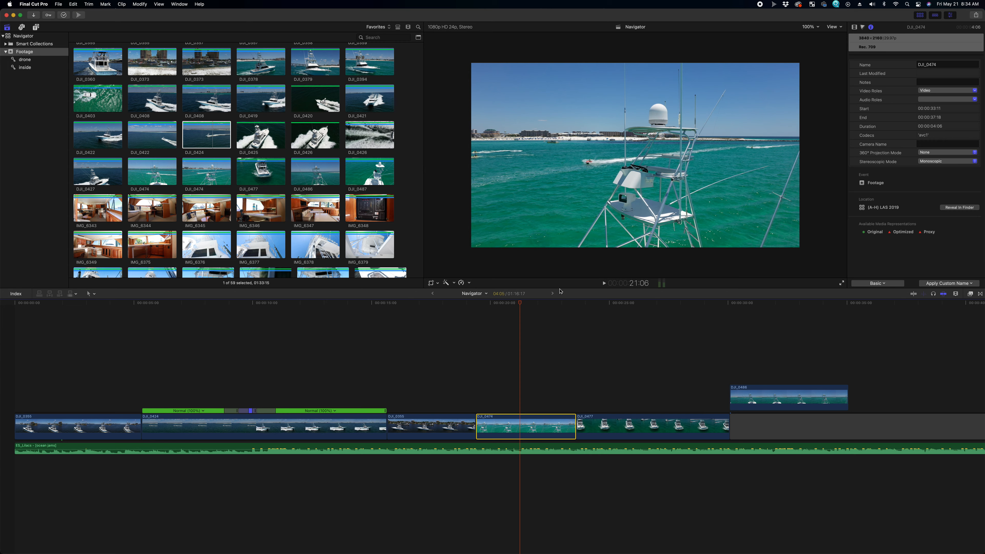
Step: Scrub back through the edit and play DJI_0424 from its start
left_click_drag(528, 305, 109, 260)
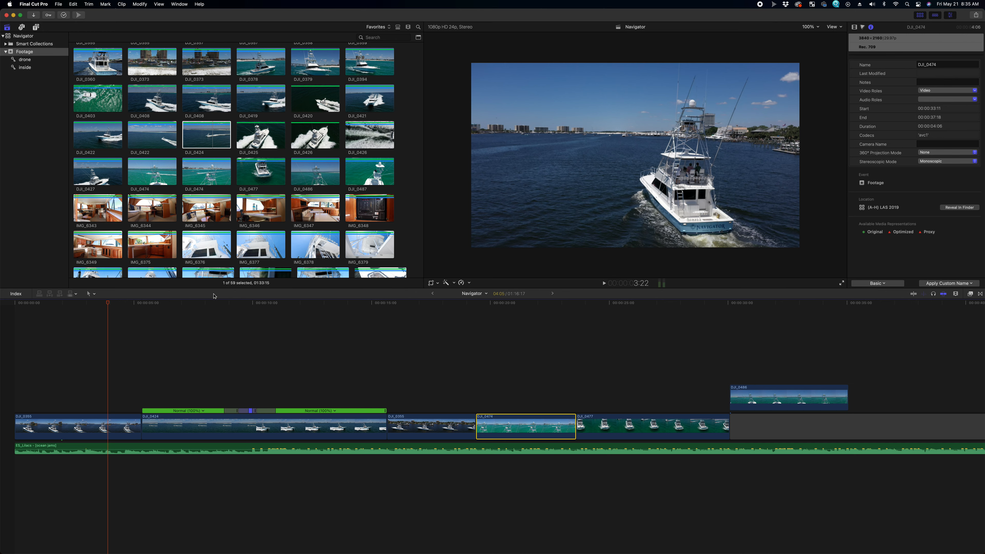
left_click(249, 304)
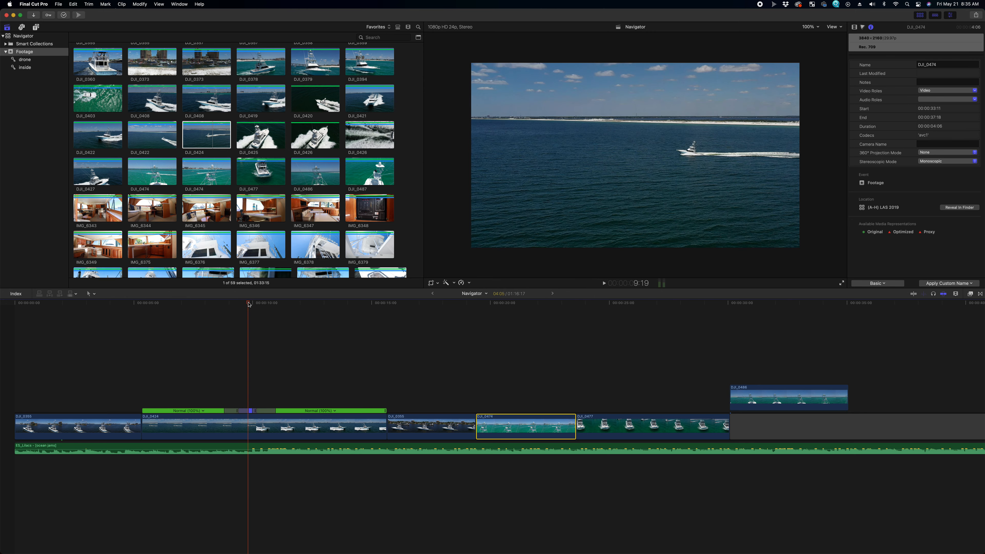
left_click_drag(249, 304, 142, 336)
key("space")
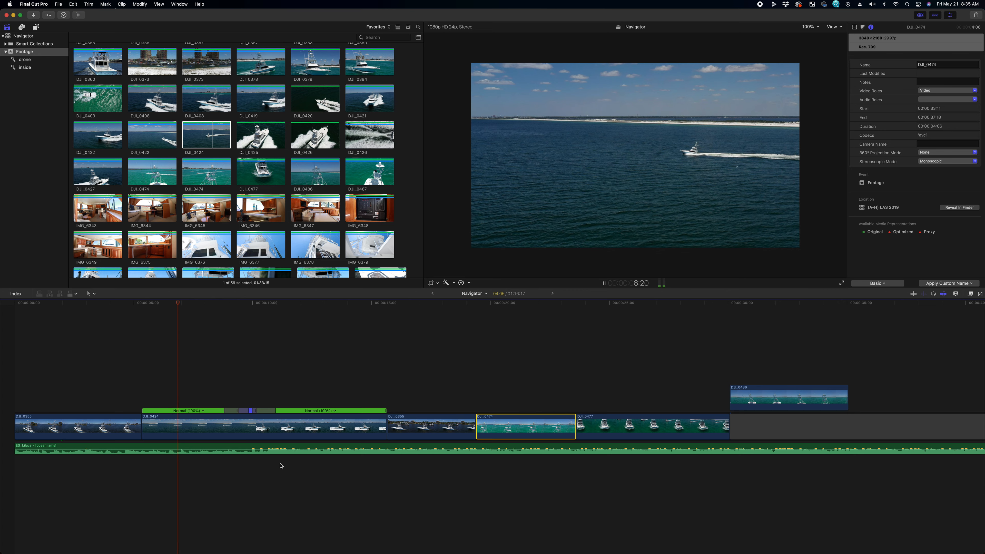
Step: Check the clip details and footage of DJI_0477 and DJI_0486 on the timeline
left_click(611, 378)
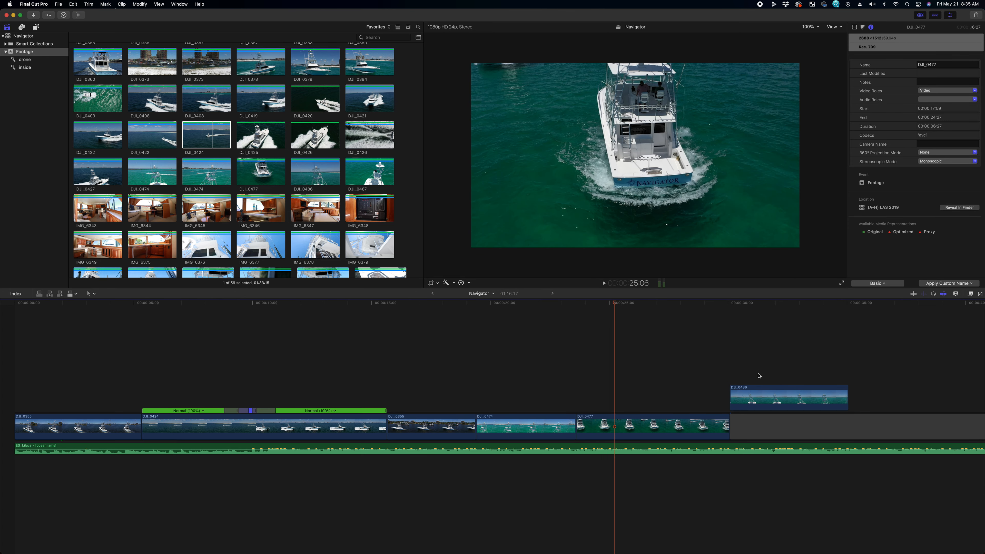
left_click(732, 361)
key("space")
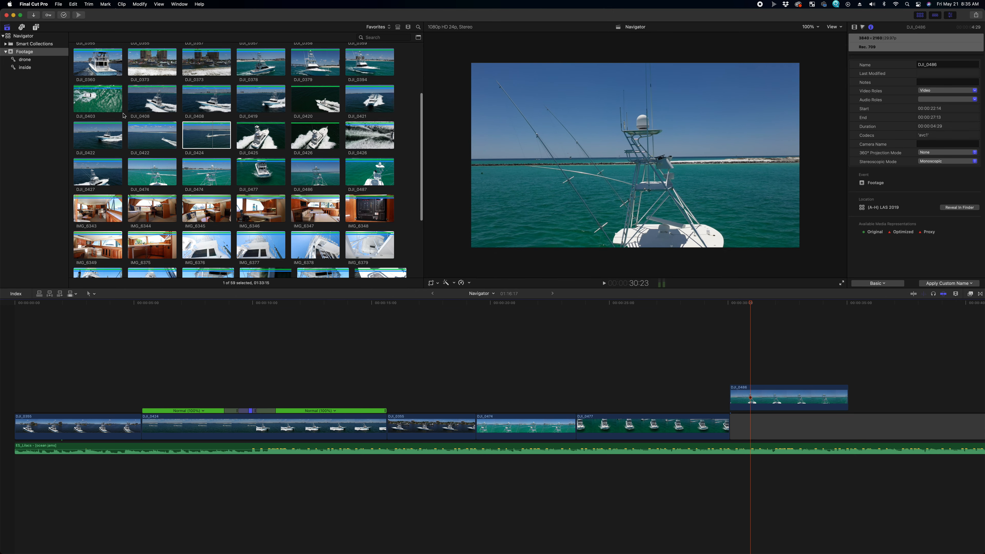
Step: Return to the top of the Footage clips and play the sequence from its beginning through the speed ramp
scroll(154, 129, "up", 5)
left_click(17, 361)
key("space")
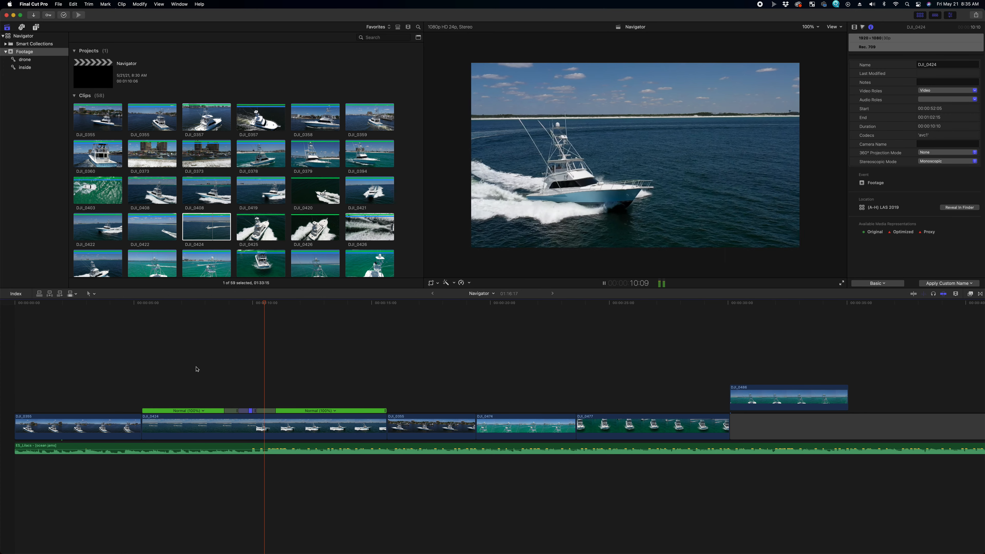
key("space")
Step: Extend the start of DJI_0424 until the clip lasts about 10:21, previewing how the ramp lines up with the music
left_click(142, 422)
left_click_drag(142, 423, 119, 423)
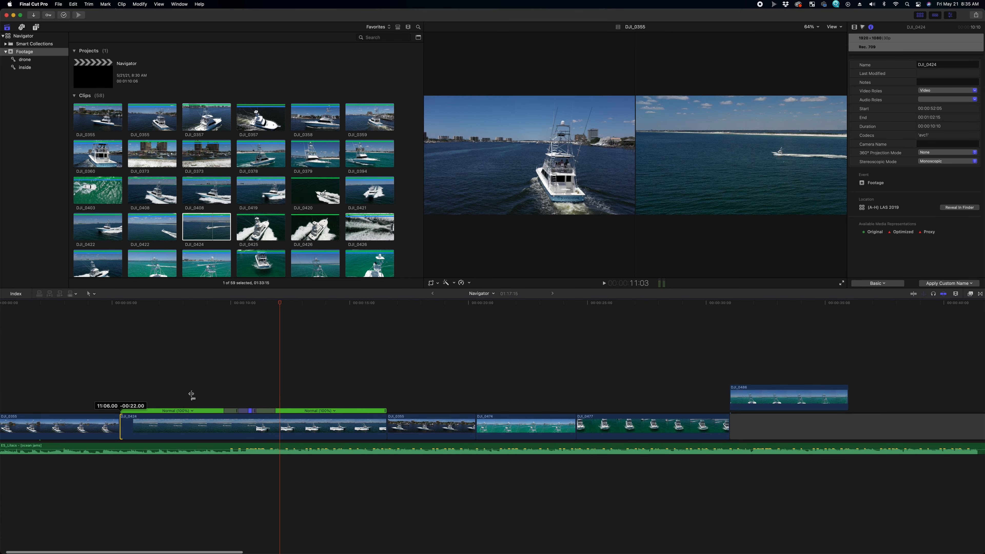
left_click(209, 379)
key("space")
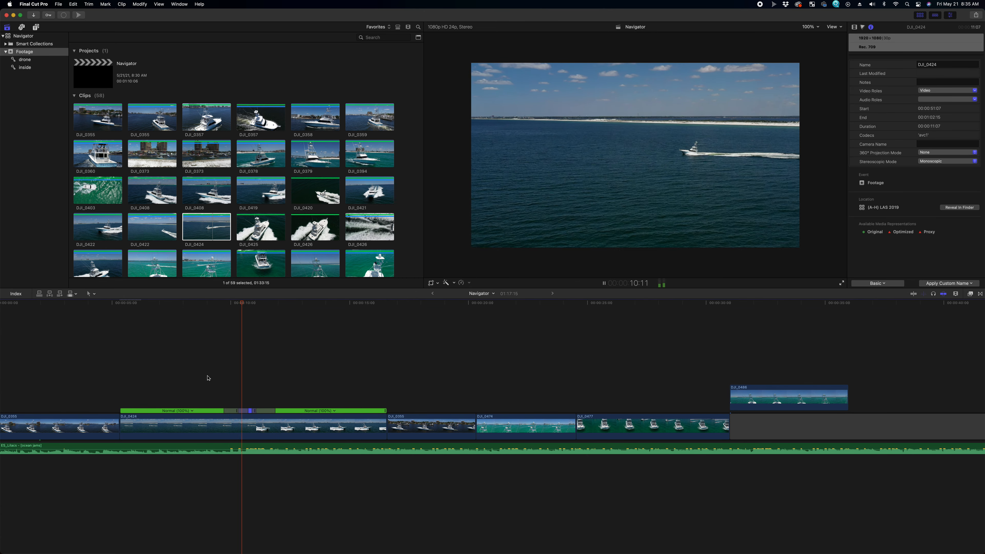
key("space")
left_click(126, 423)
left_click_drag(126, 423, 138, 423)
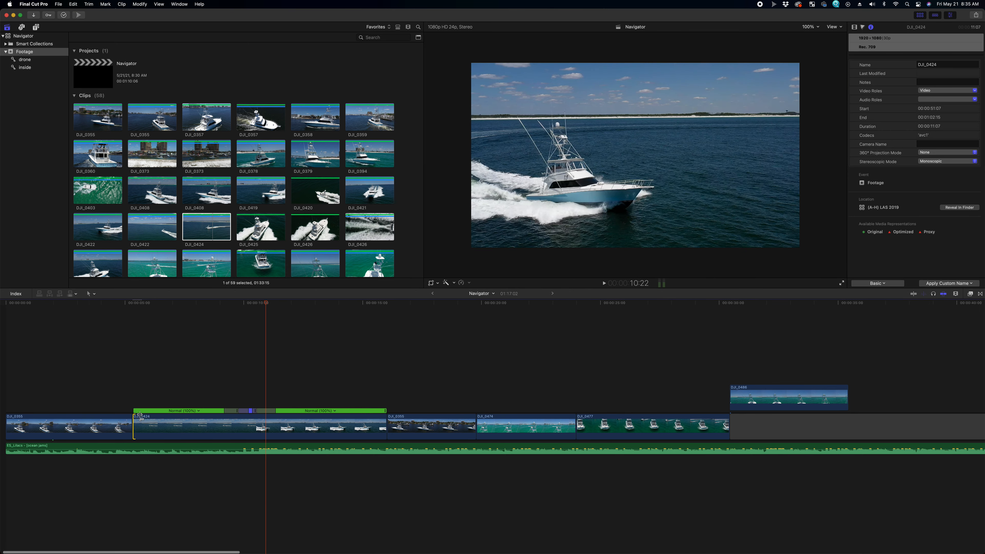
key("space")
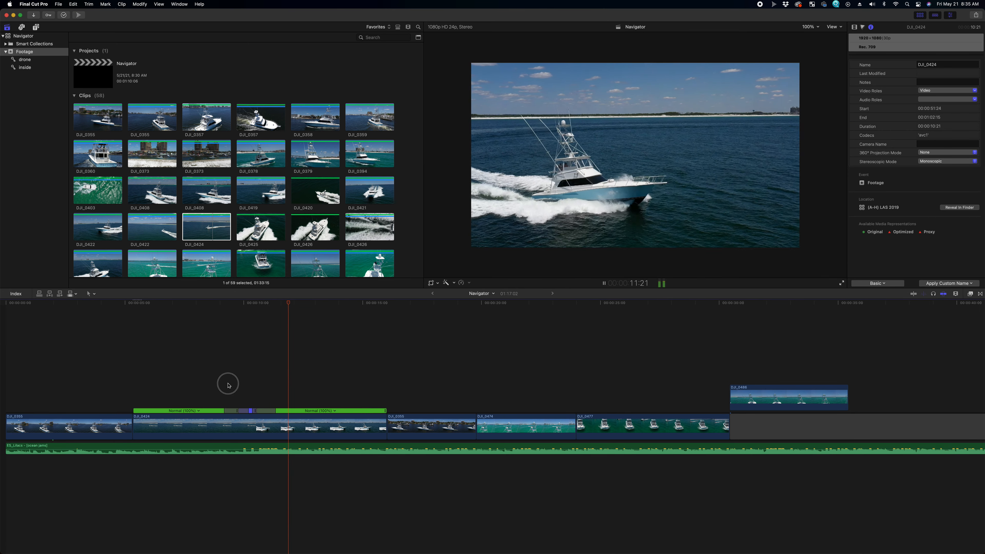
left_click(227, 385)
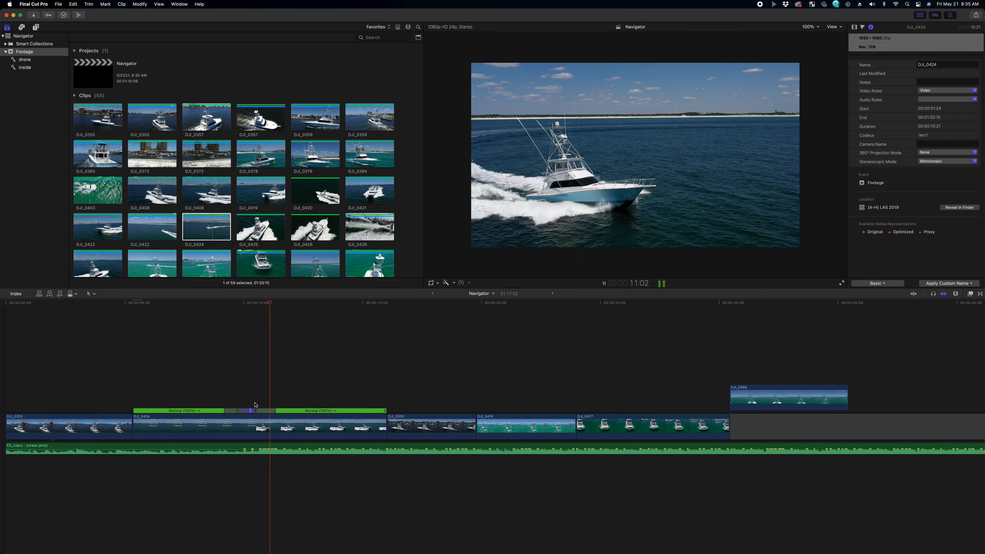
Step: Lengthen the speed transition into DJI_0424's fast section by moving its beginning earlier in two stages, playing the ramp each time
left_click_drag(223, 410, 206, 410)
left_click(154, 361)
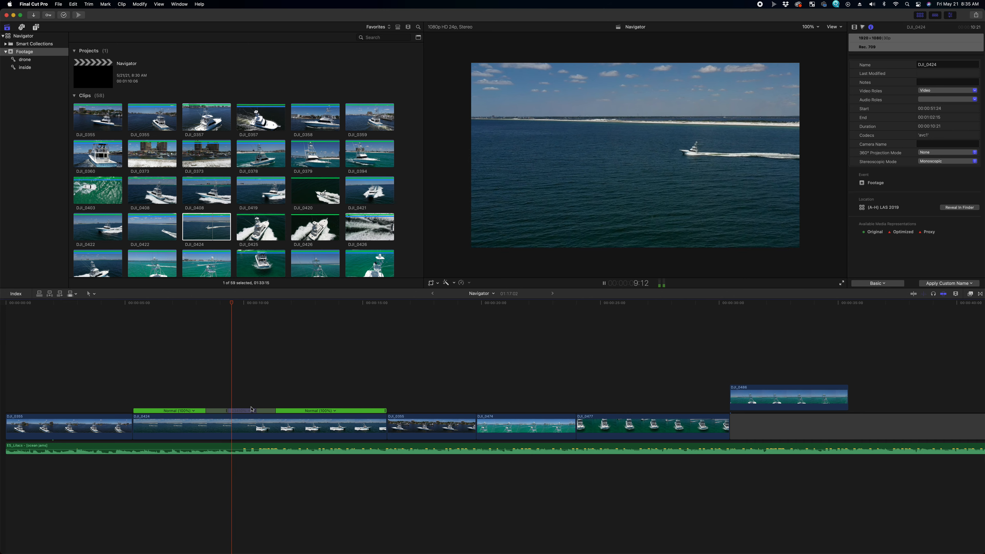
key("space")
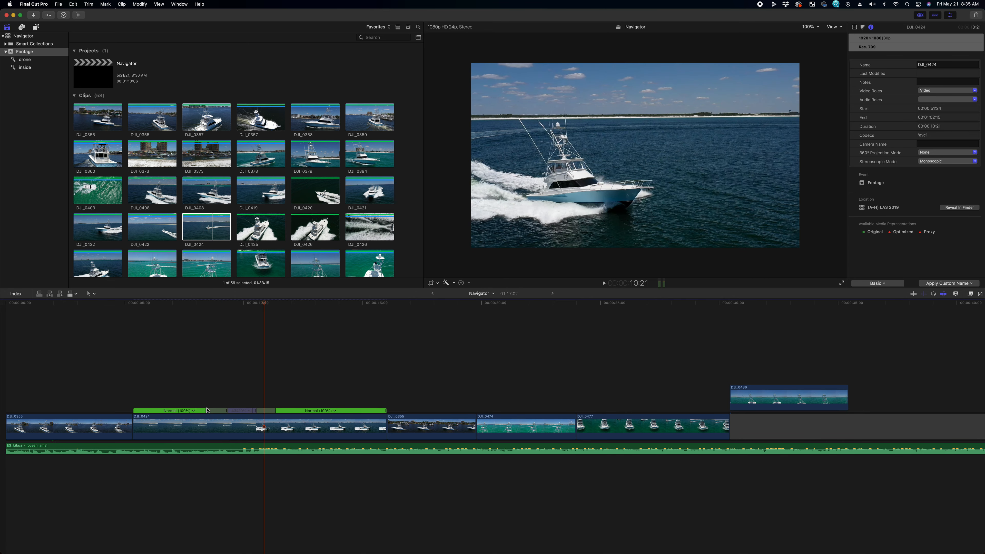
left_click_drag(206, 410, 191, 411)
left_click(183, 389)
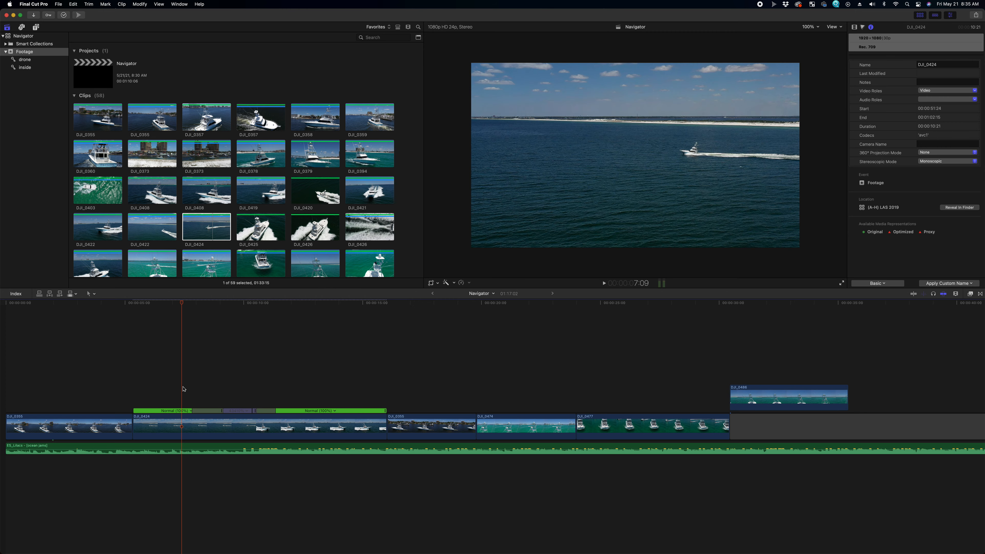
key("space")
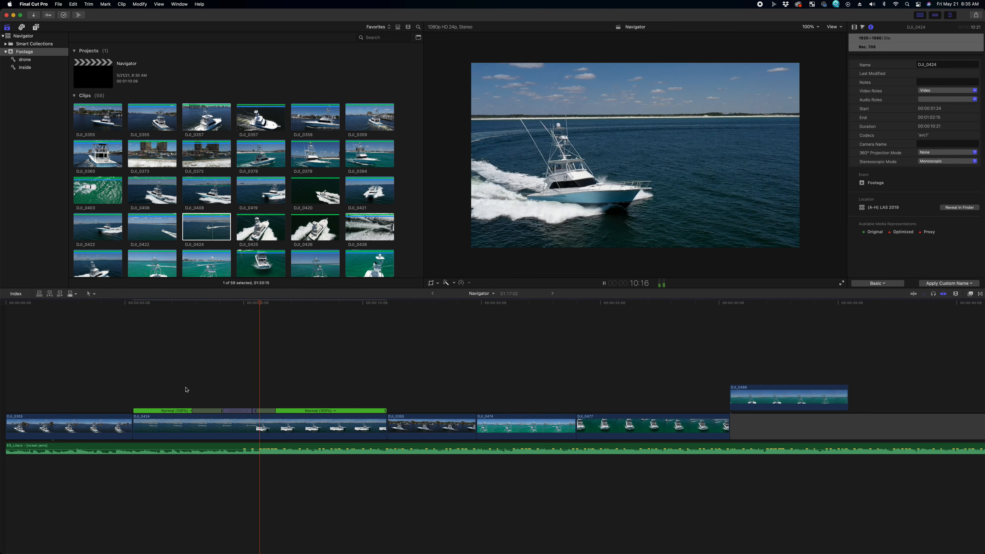
Step: Try a lengthened transition at the start of DJI_0424 and delete it
key("space")
left_click_drag(193, 410, 209, 423)
key("super+t")
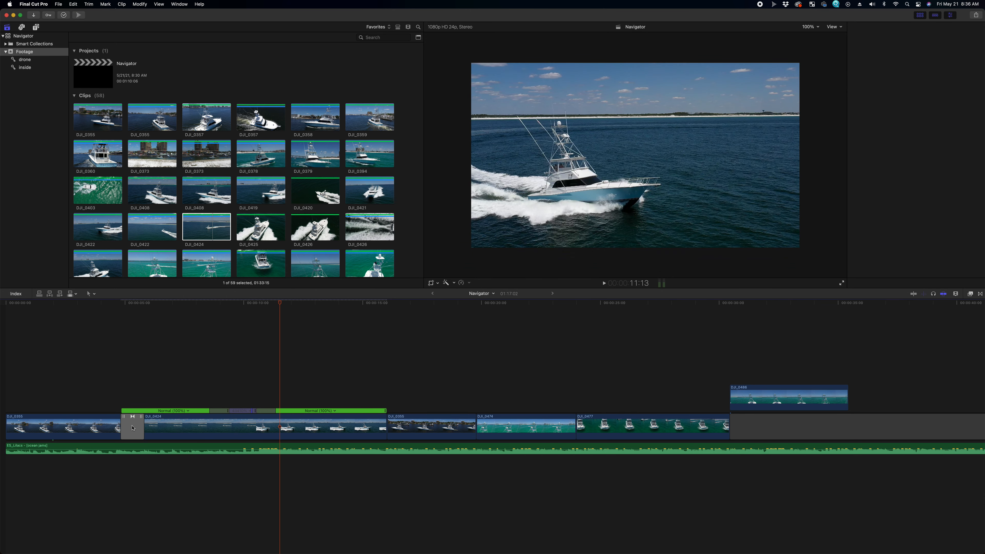
left_click_drag(123, 424, 107, 425)
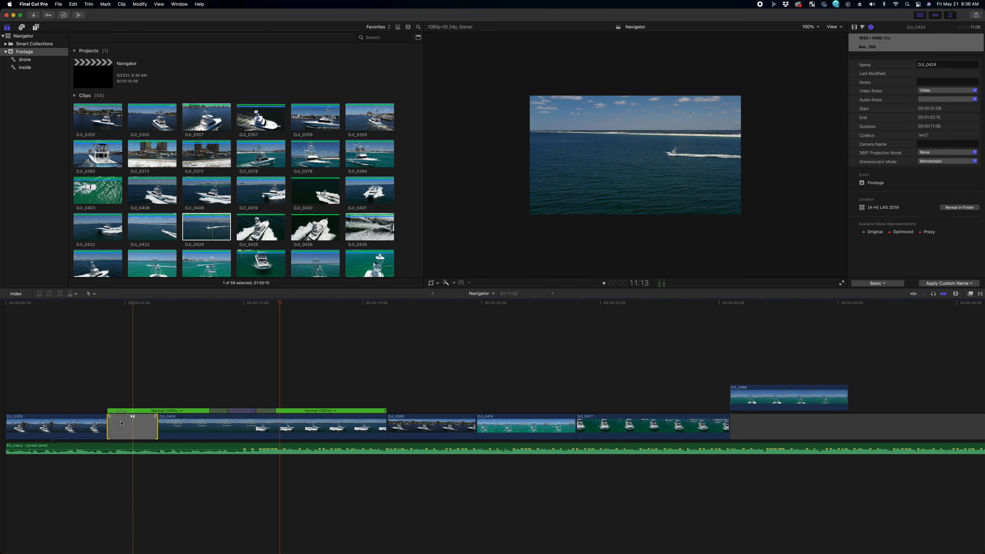
left_click(133, 426)
key("BackSpace")
Step: Lengthen both speed transitions in DJI_0424, starting the first one earlier and ending the second one later, and play the ramp
key("Up")
key("Up")
mouse_move(210, 411)
left_mouse_down()
mouse_move(221, 411)
mouse_move(197, 410)
left_mouse_up()
left_click(170, 371)
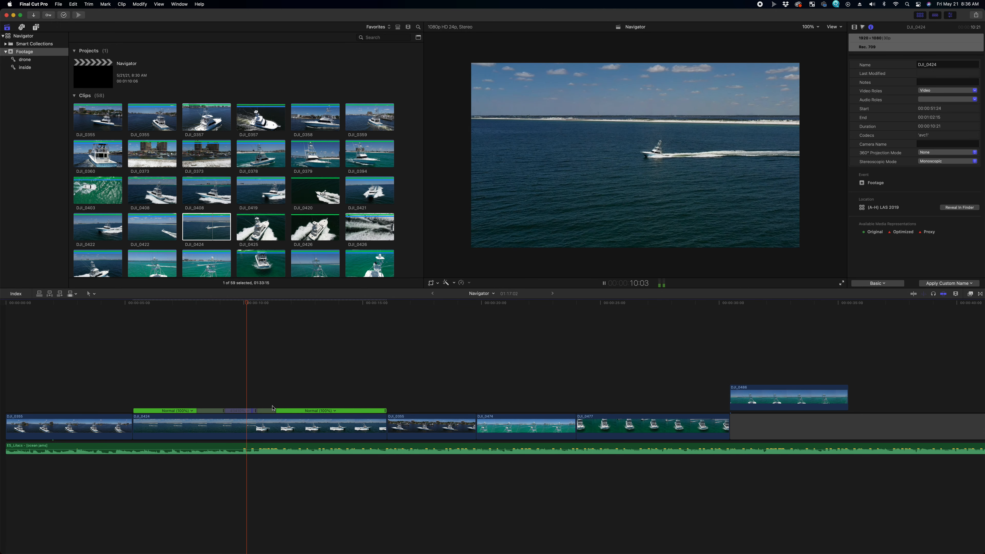
key("space")
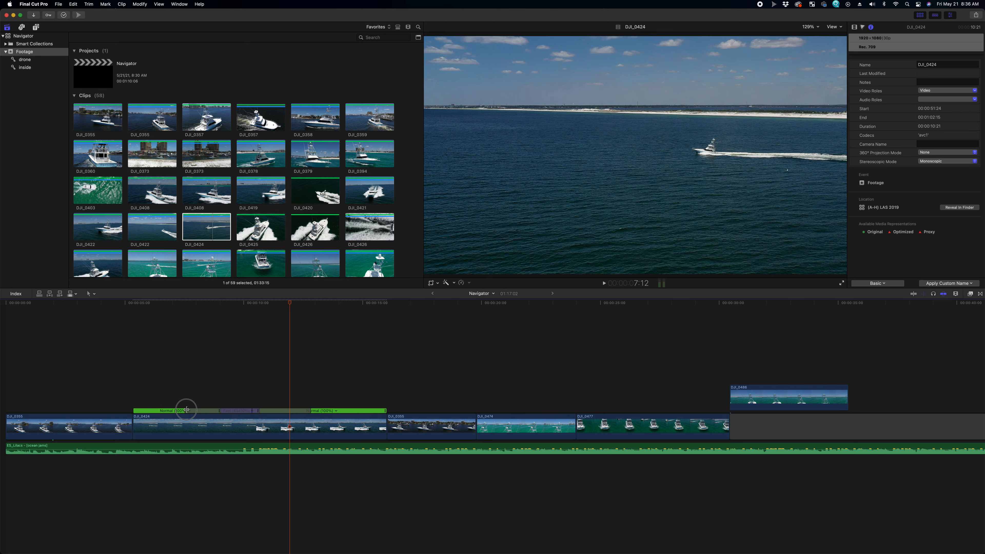
left_click(172, 371)
key("space")
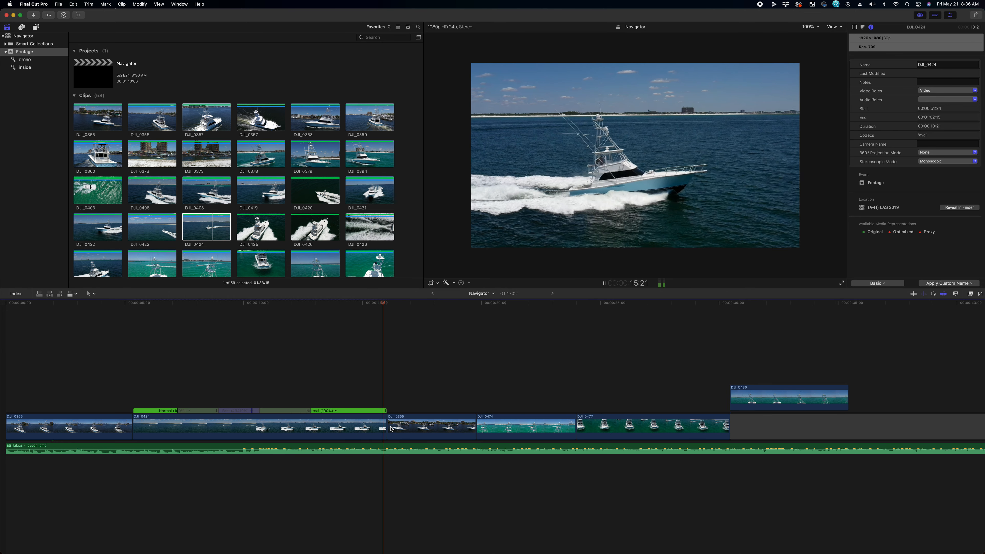
Step: Delete the clip between DJI_0424 and DJI_0474 from the timeline
key("space")
left_click(446, 428)
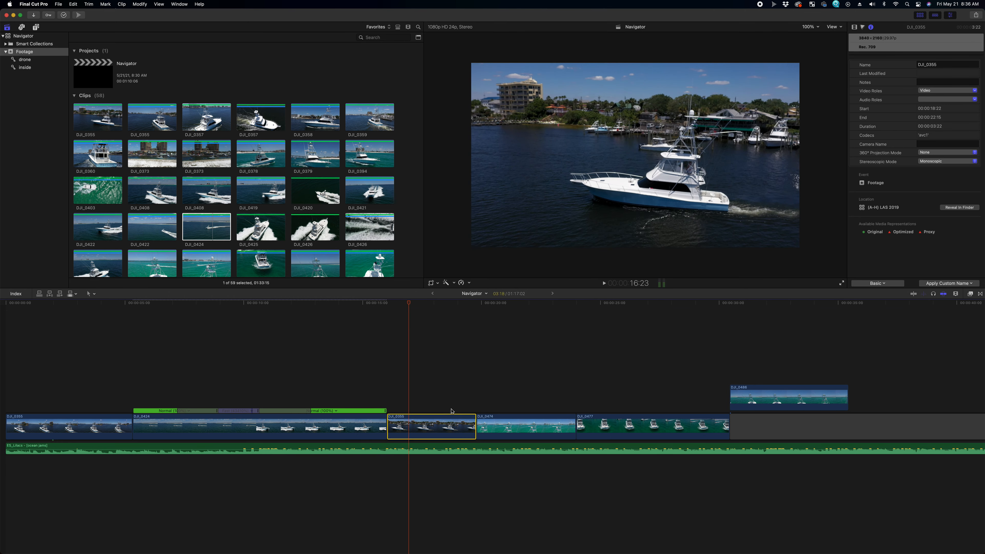
key("Delete")
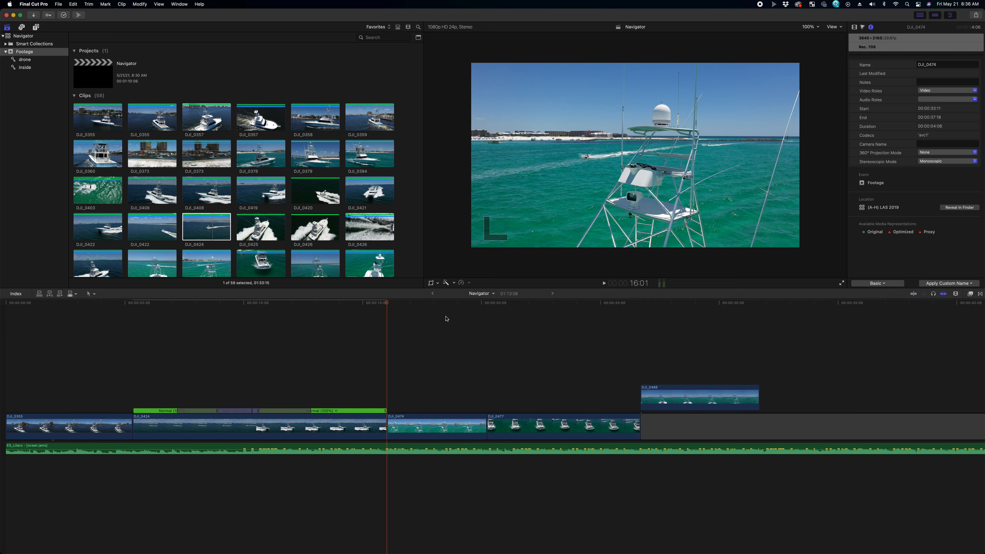
Step: Mark a range of about 8:28 in DJI_0358 and connect it above the storyline near the end of DJI_0424
left_click(292, 149)
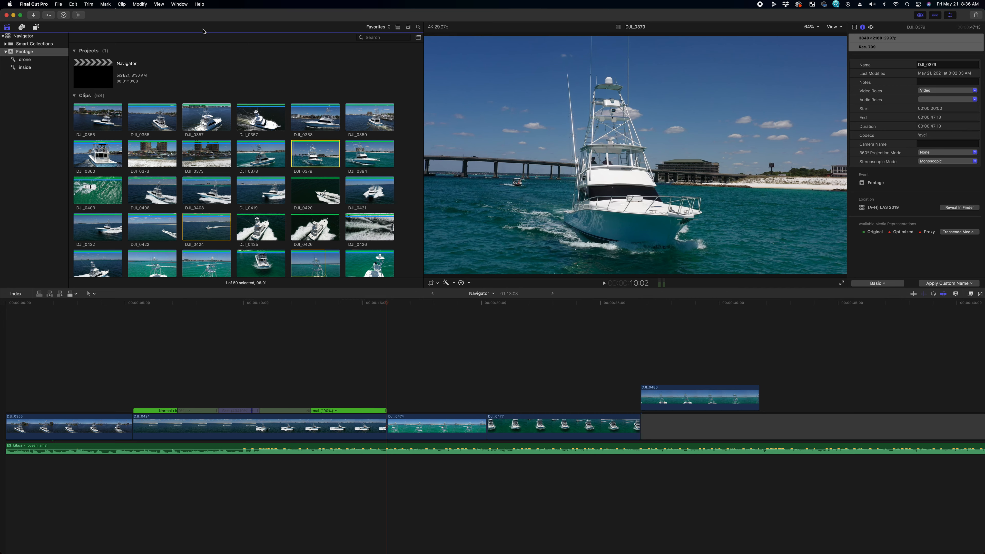
left_click(293, 126)
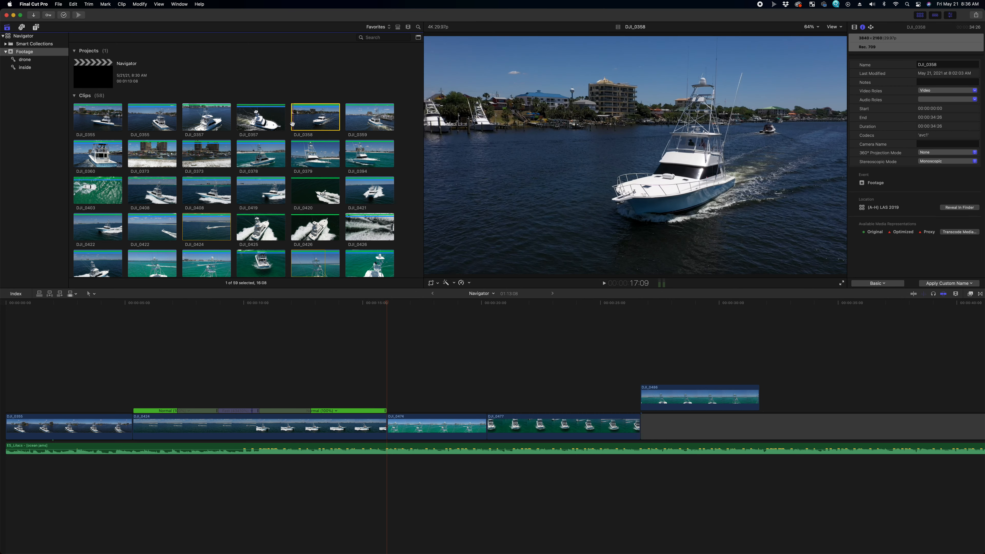
key("space")
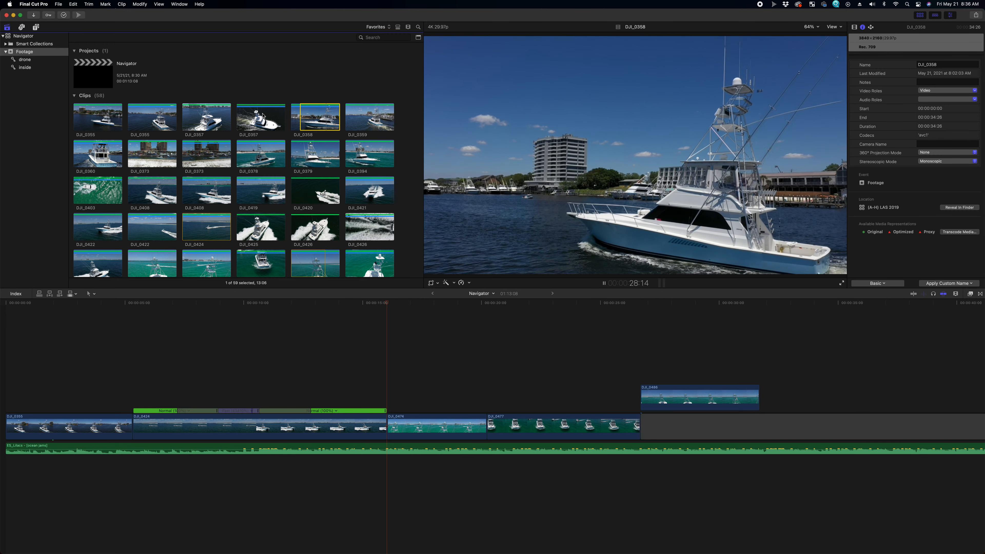
key("o")
left_click_drag(315, 130, 312, 359)
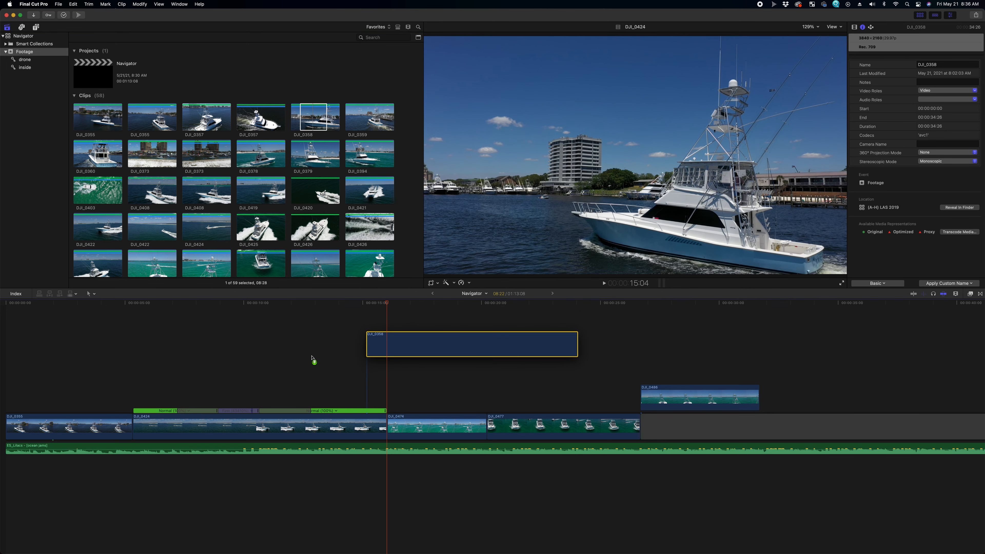
left_click_drag(244, 374, 244, 373)
Step: Play the sequence from its beginning and move the connected DJI_0358 clip over to start above DJI_0477
key("Home")
key("space")
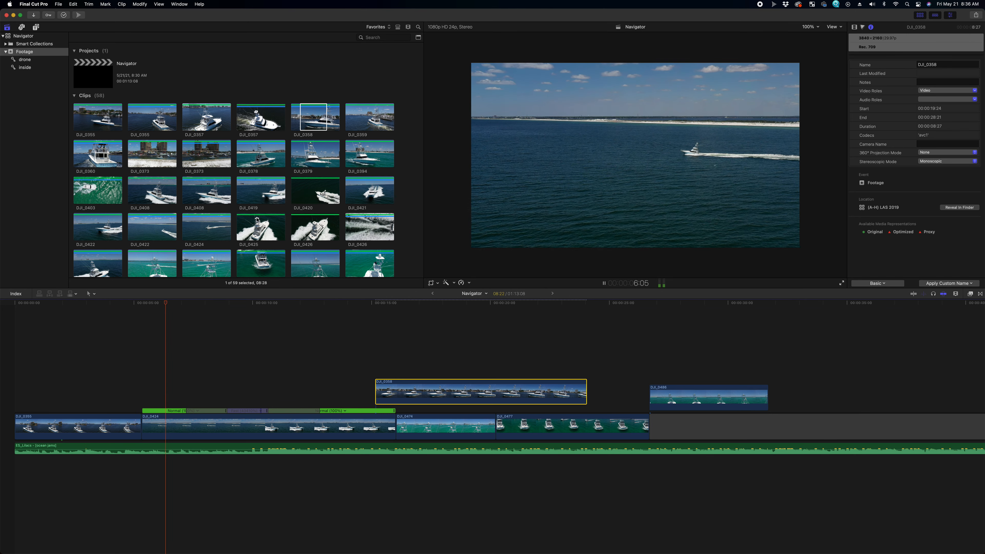
left_click_drag(416, 389, 576, 366)
Step: Look through the exterior boat clips such as IMG_6383, IMG_6382, IMG_6378 and IMG_6376 for usable shots
scroll(204, 193, "down", 5)
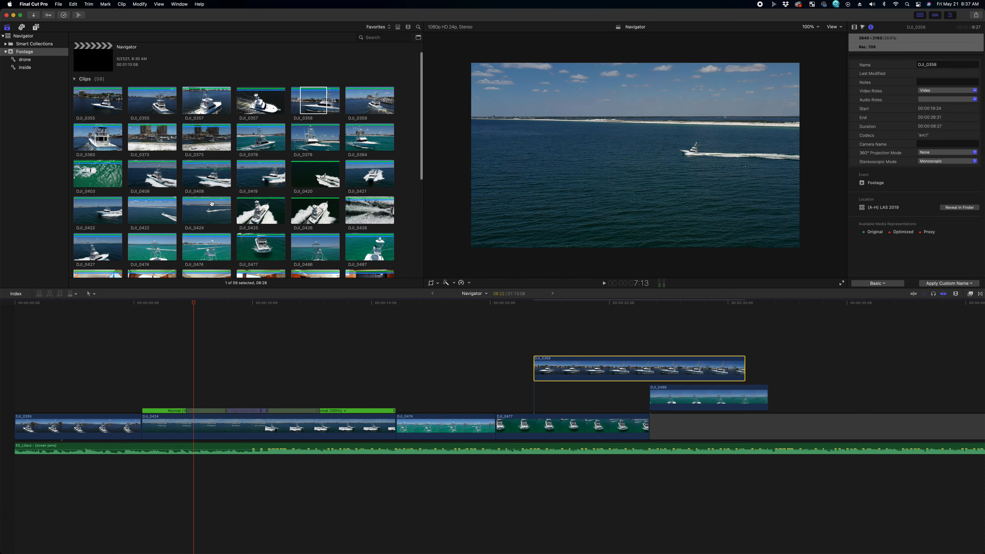
scroll(155, 157, "up", 3)
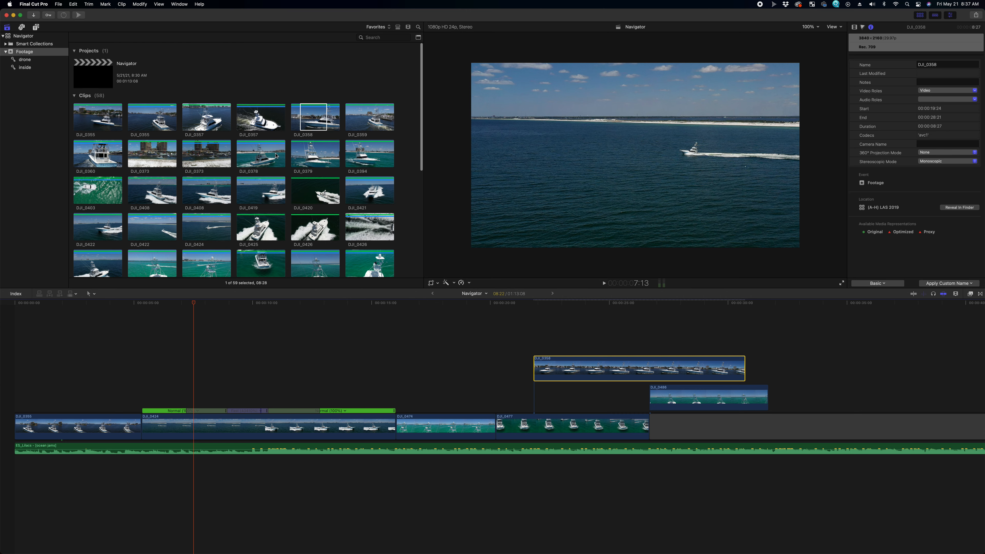
scroll(263, 158, "down", 6)
left_click(320, 179)
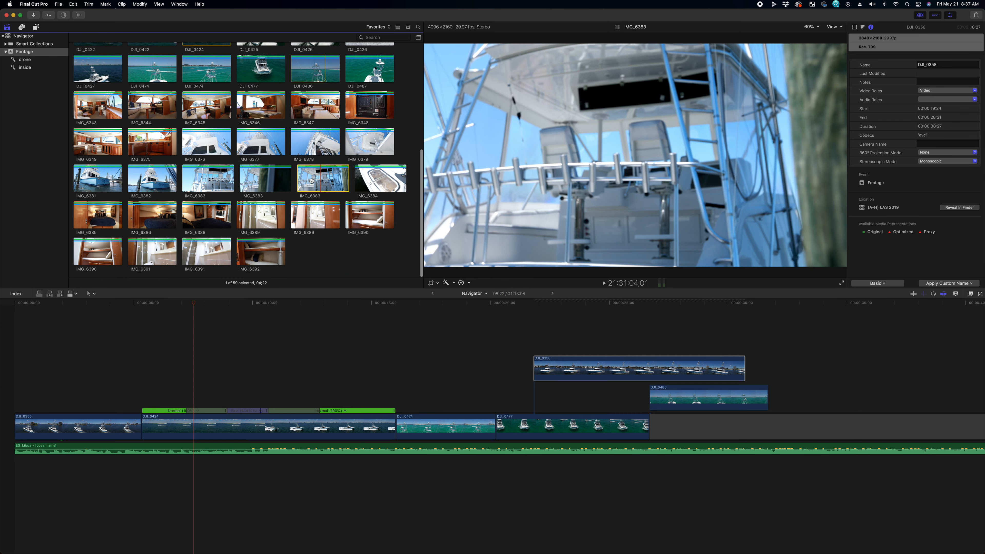
left_click(154, 178)
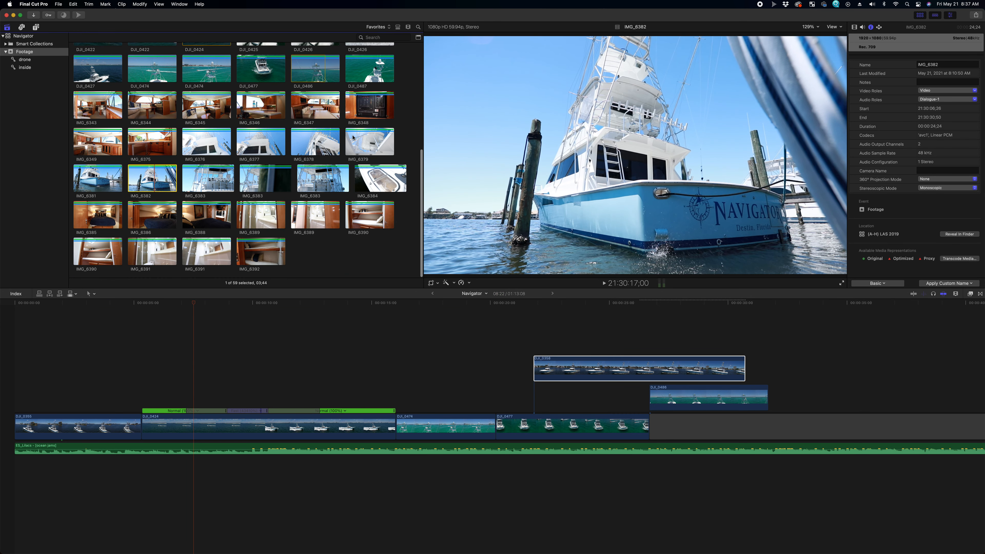
left_click(303, 142)
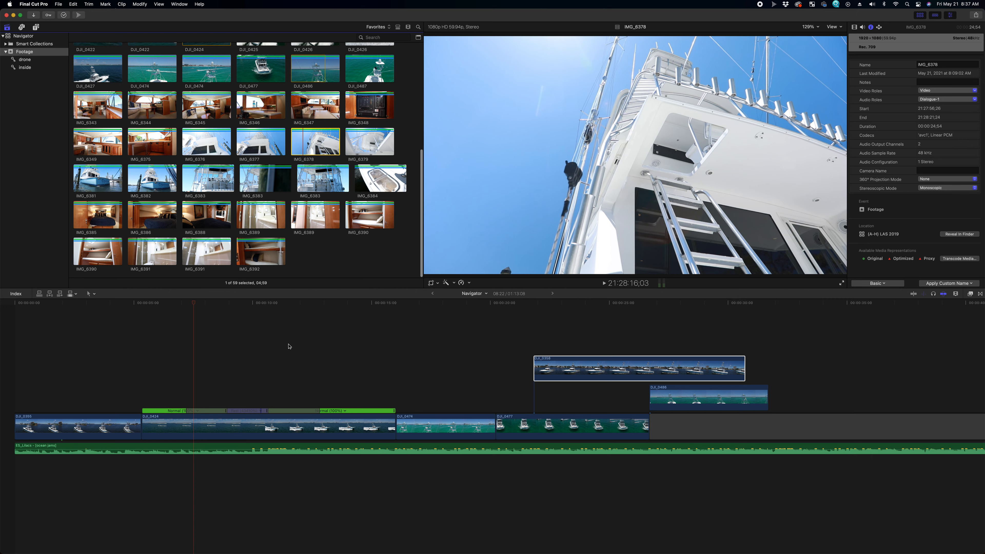
left_click(225, 141)
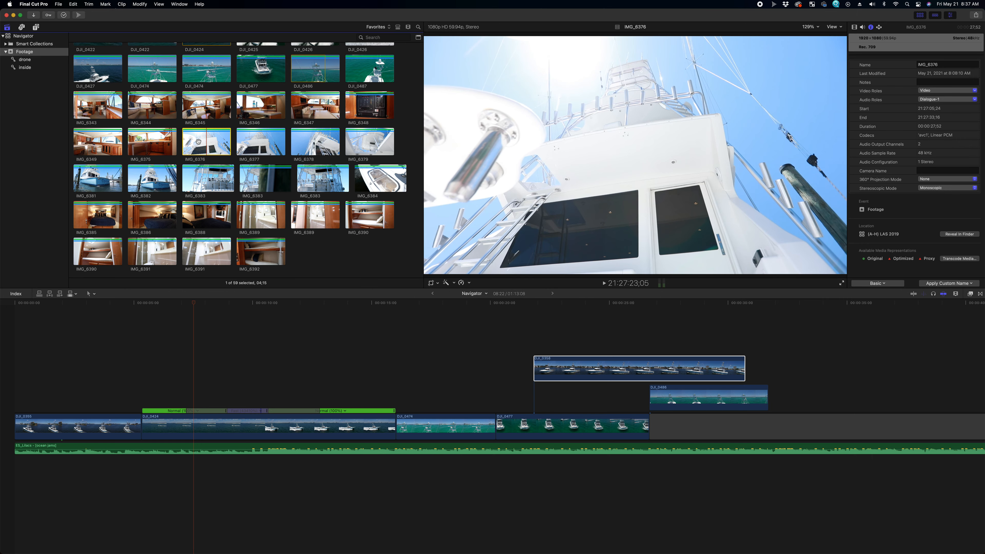
key("Up")
Step: Look through the interior clips IMG_6389, IMG_6375 and IMG_6343 to IMG_6346 for usable cabin shots
left_click(257, 216)
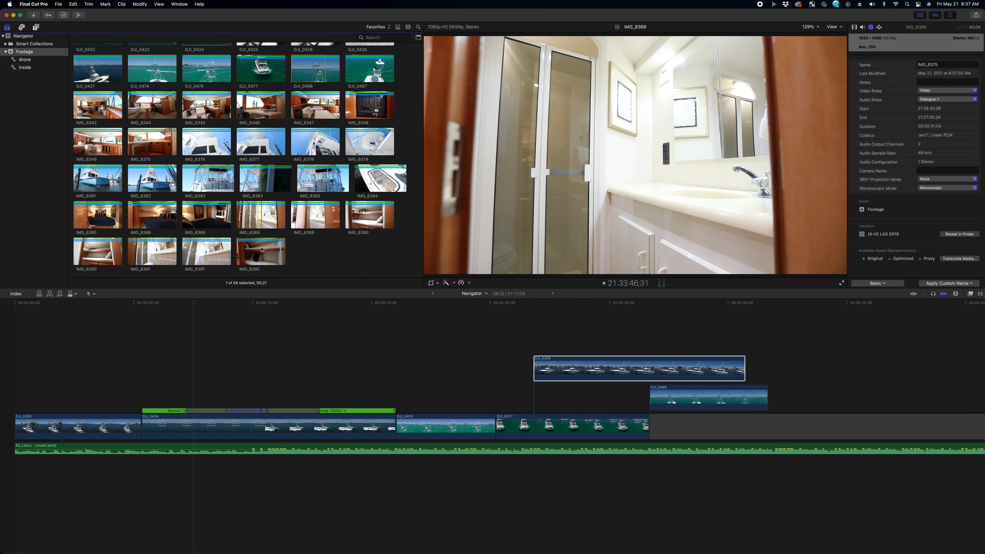
left_click(159, 141)
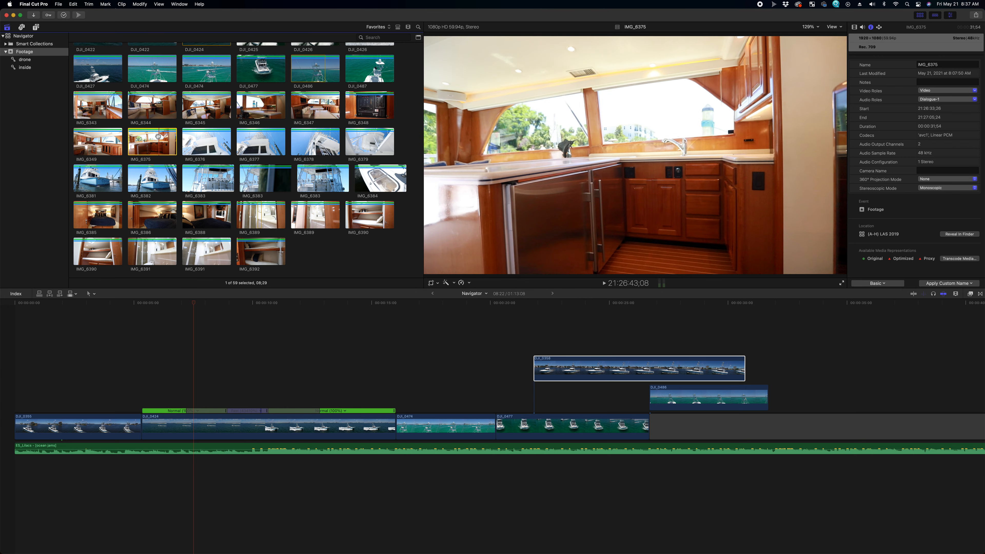
left_click(245, 119)
left_click(200, 115)
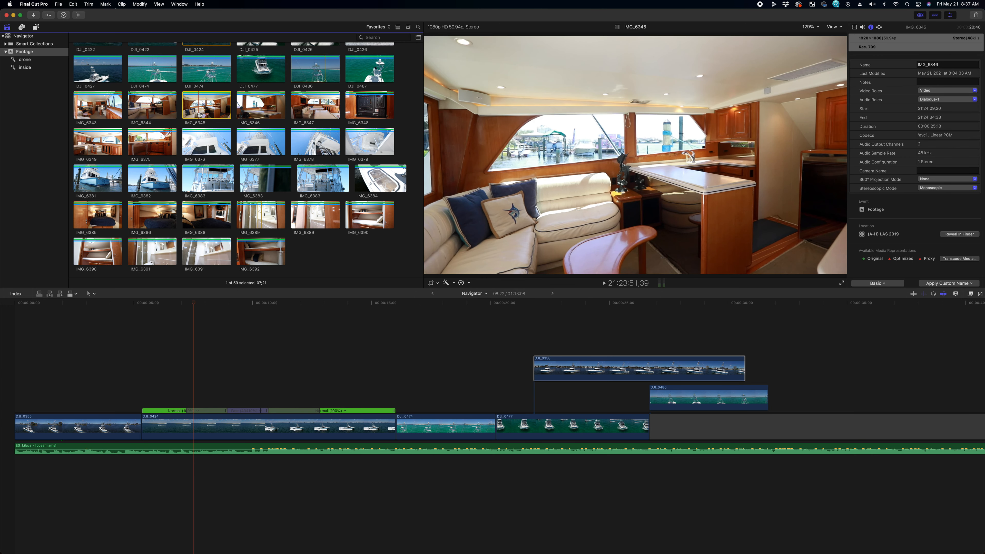
left_click(148, 108)
left_click(115, 108)
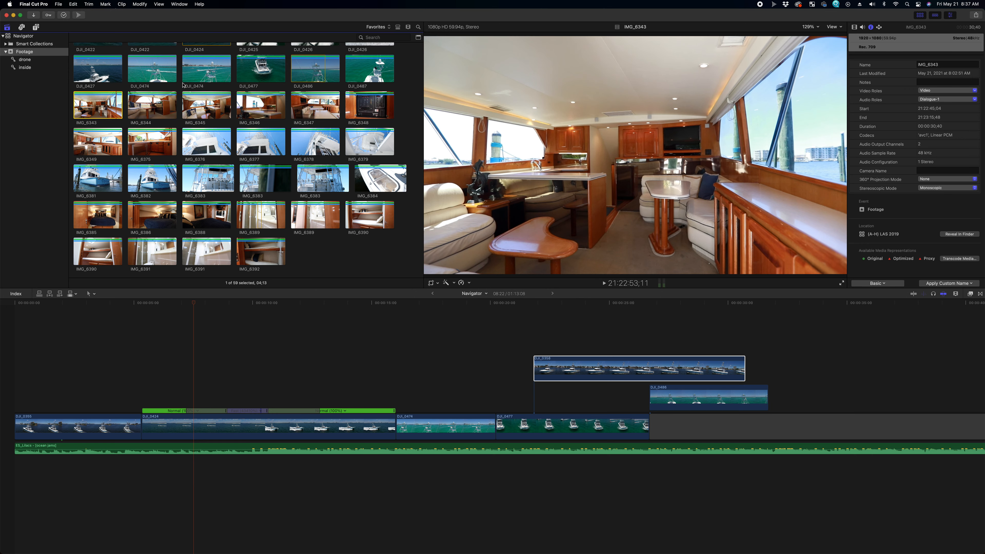
left_click(138, 108)
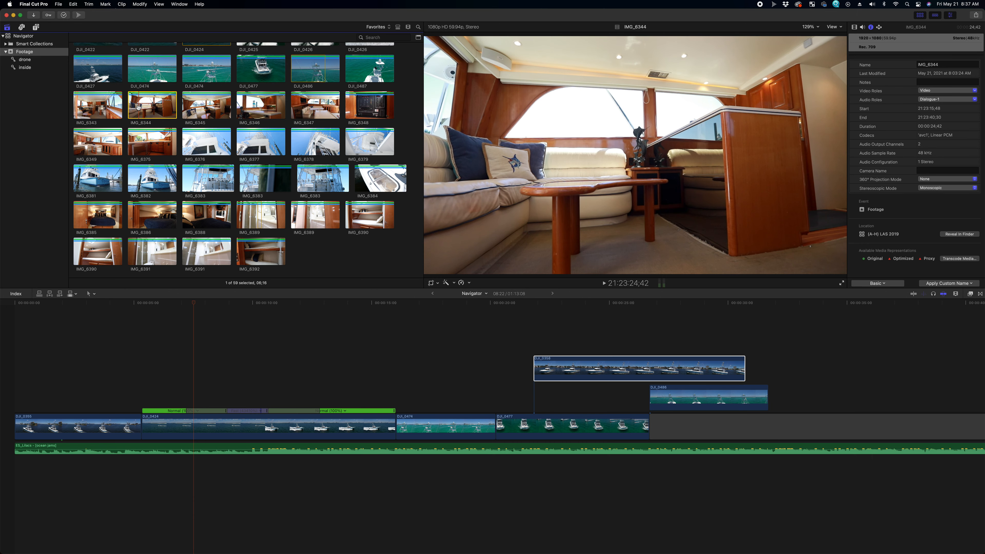
Step: Mark a range of about 2:53 in IMG_6376 and connect it above the start of DJI_0424
left_click(190, 147)
key("space")
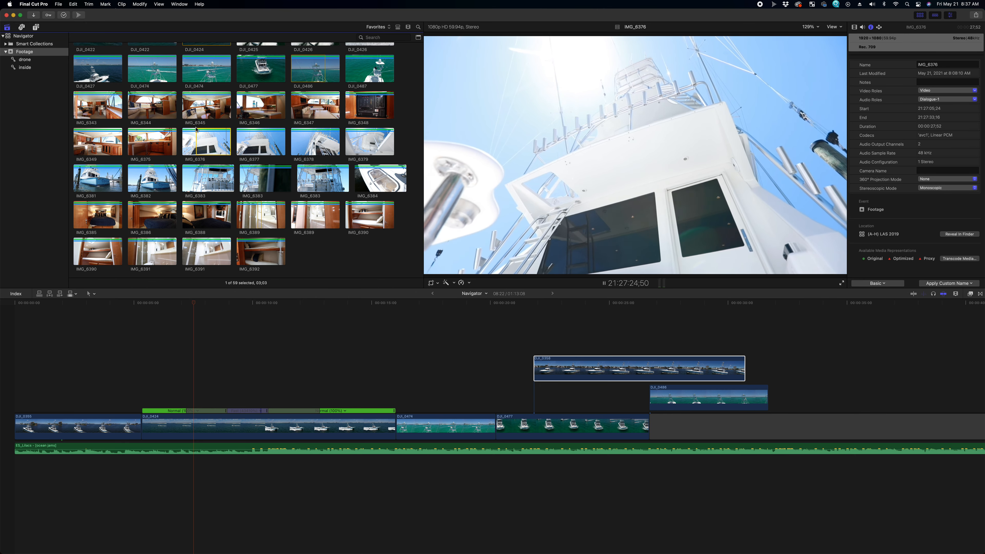
key("space")
left_click_drag(222, 148, 193, 392)
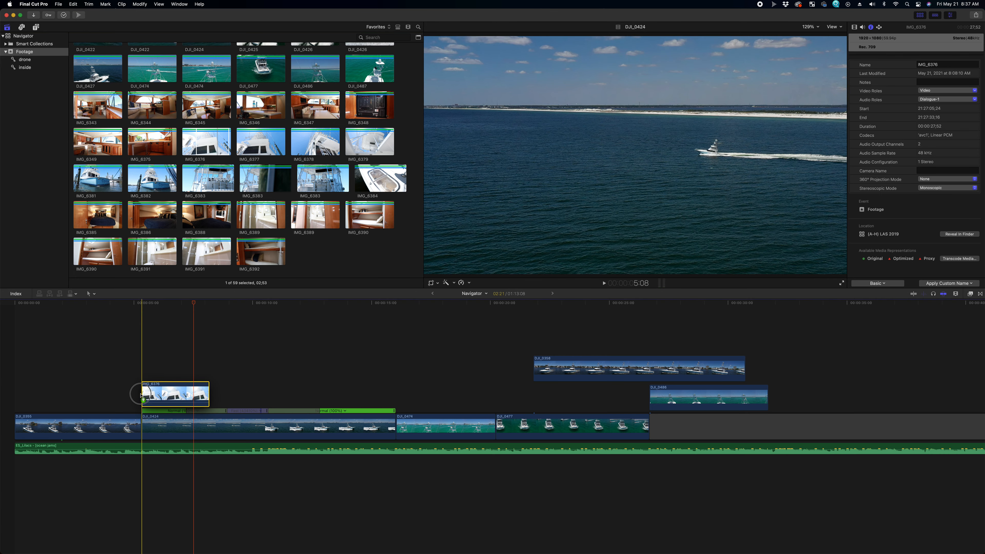
Step: Mark a range of about 4:54 in IMG_6377 and connect it above IMG_6376 at the start of DJI_0424
left_click(238, 153)
key("space")
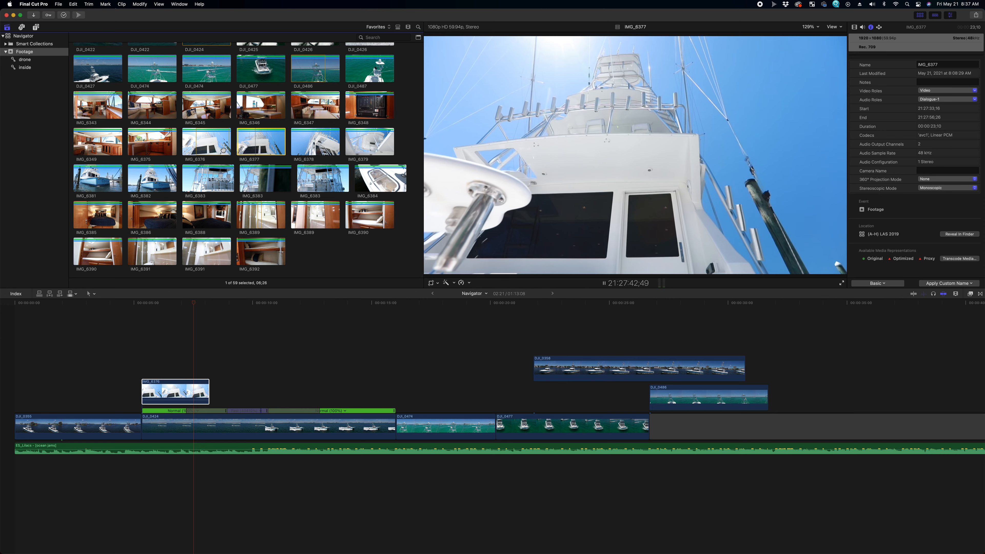
key("o")
left_click_drag(258, 144, 144, 367)
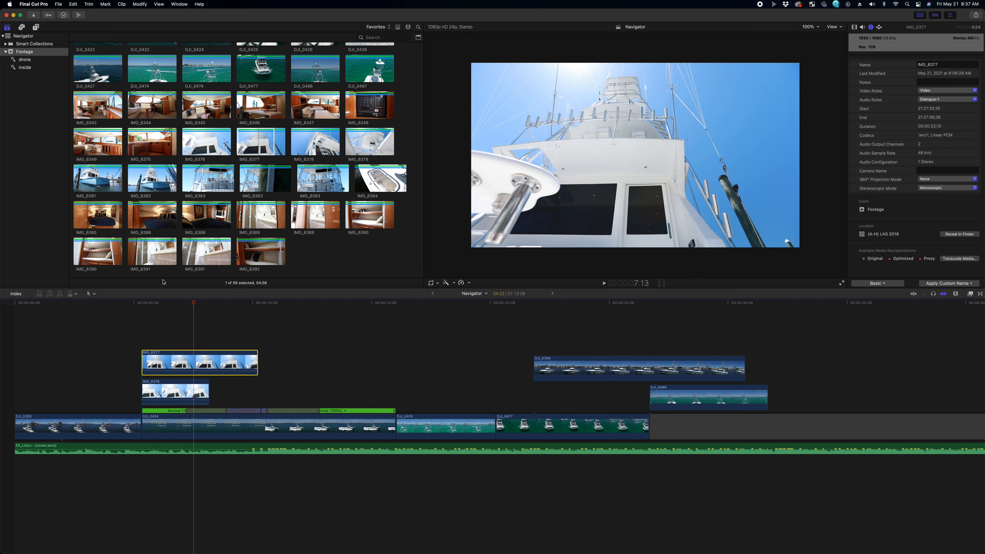
Step: Check the connected IMG_6377 shot on the timeline and play through IMG_6378 in the browser
left_click(176, 302)
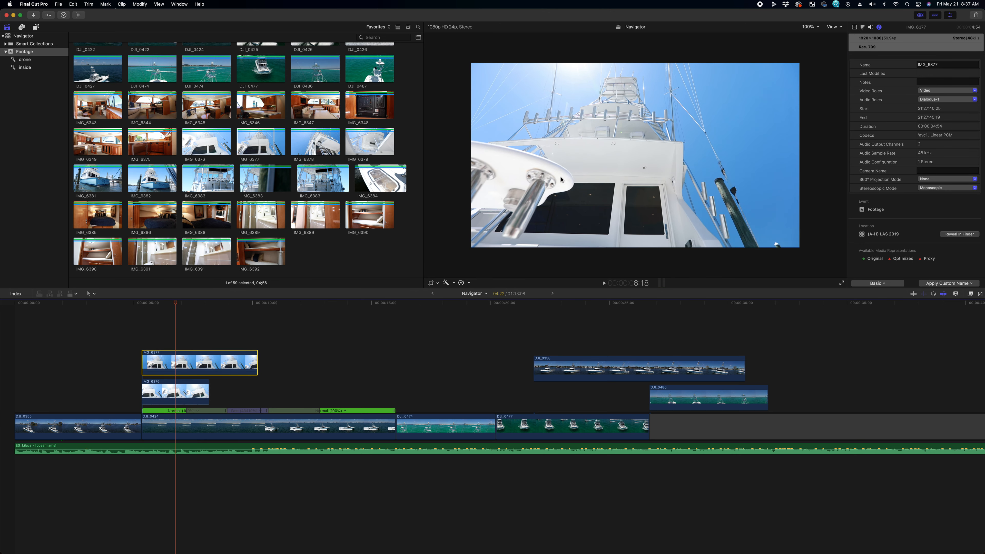
left_click(311, 158)
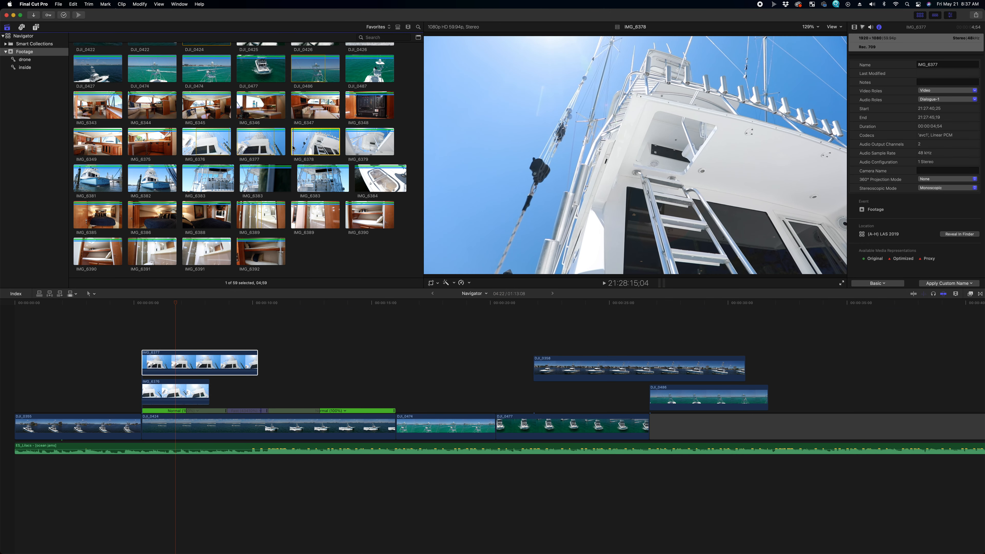
key("space")
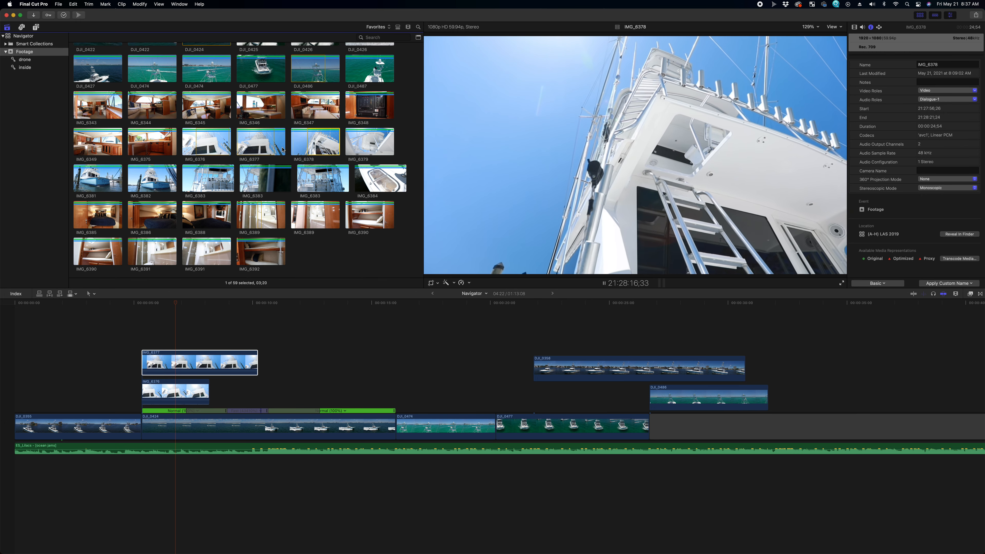
key("space")
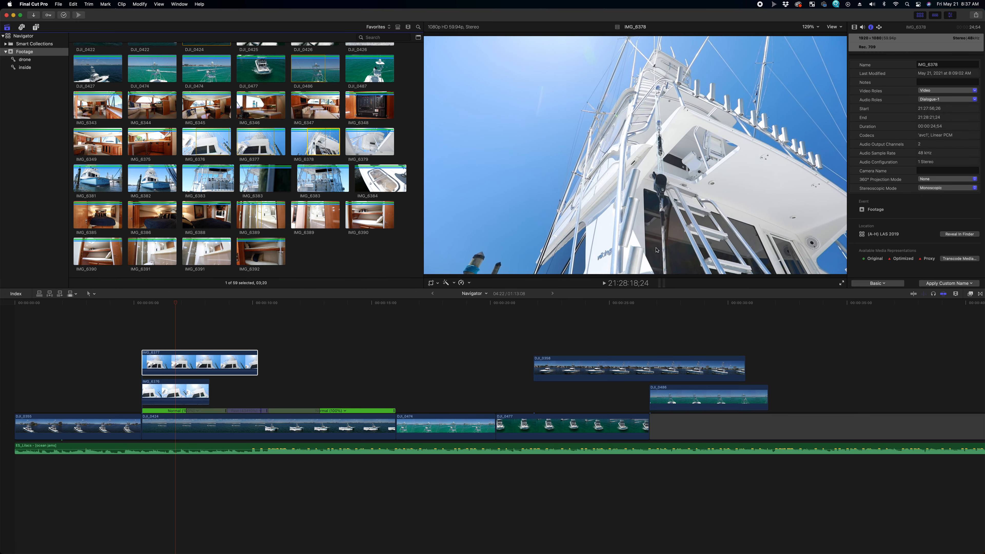
key("space")
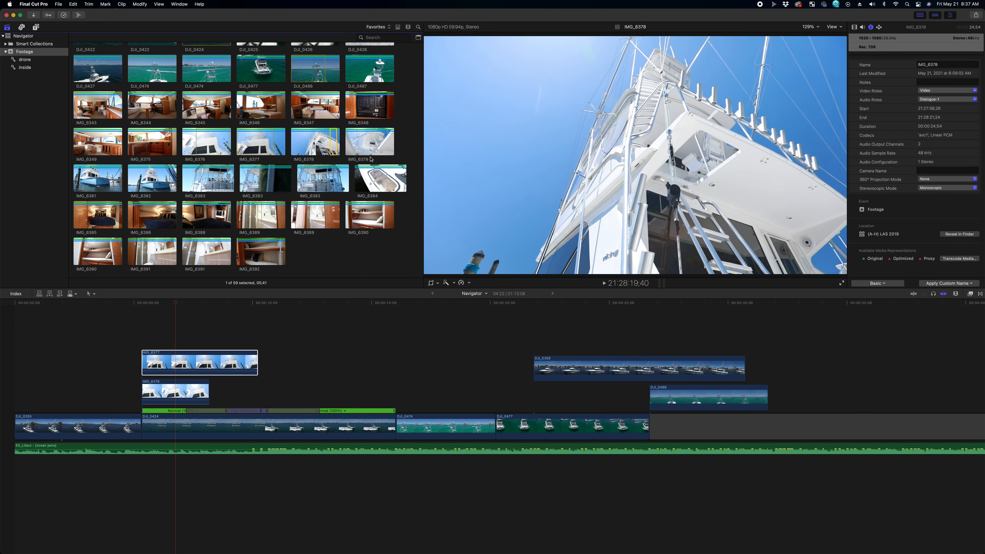
Step: Try marking a new start point in IMG_6378, then recheck IMG_6377 for comparison
left_click(309, 133)
key("space")
key("i")
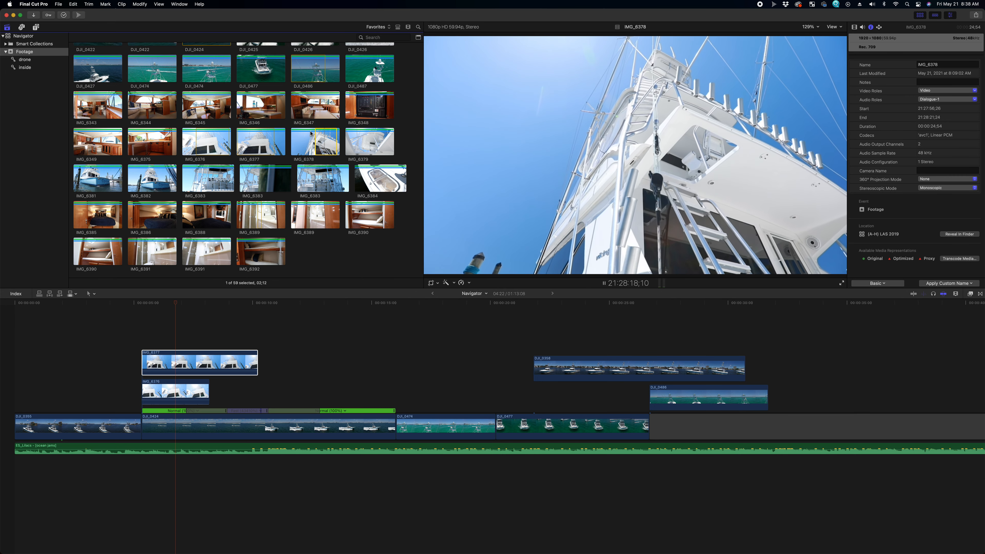
left_click(328, 136)
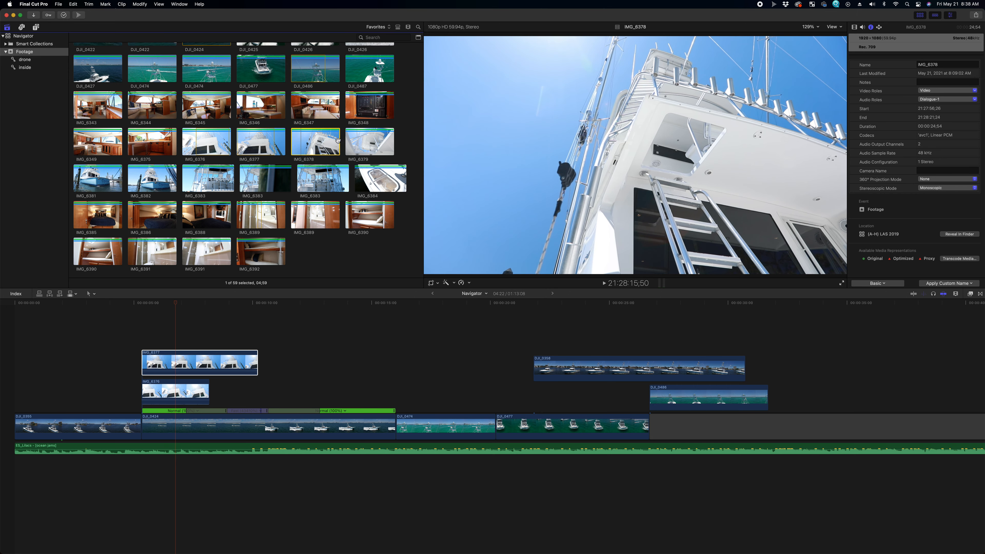
left_click(257, 143)
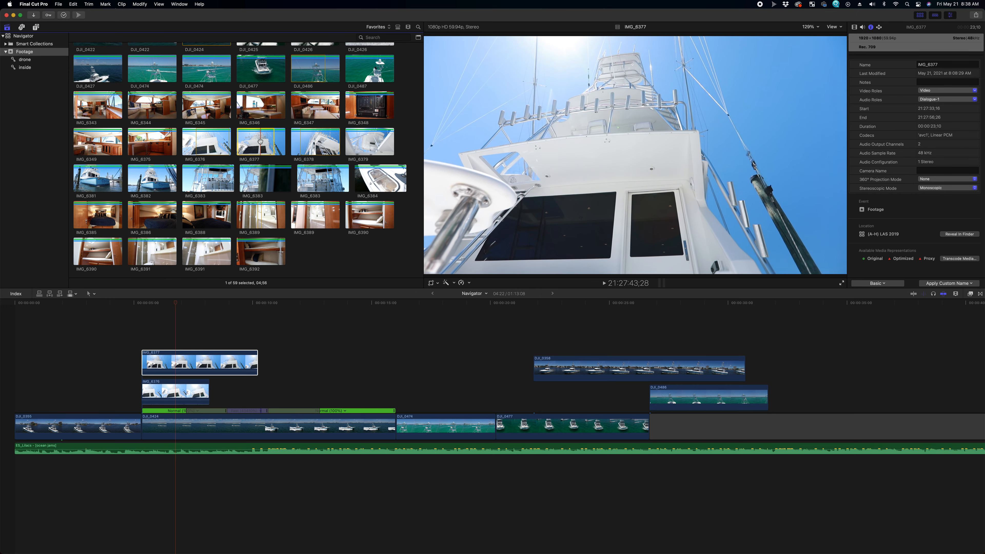
Step: Check IMG_6377 in the browser and play its connected shot on the timeline, then return to the project's start
left_click(236, 143)
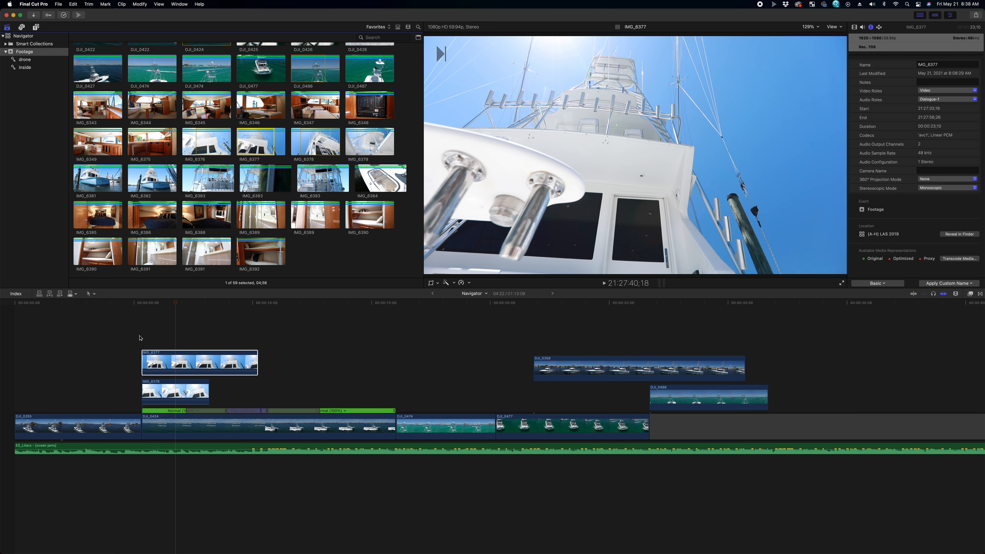
left_click(141, 337)
key("space")
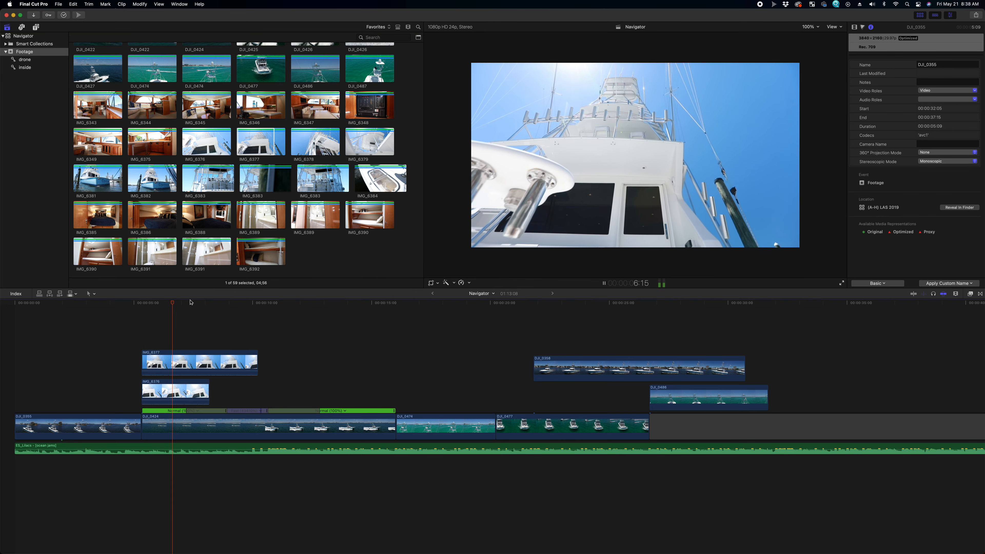
key("Home")
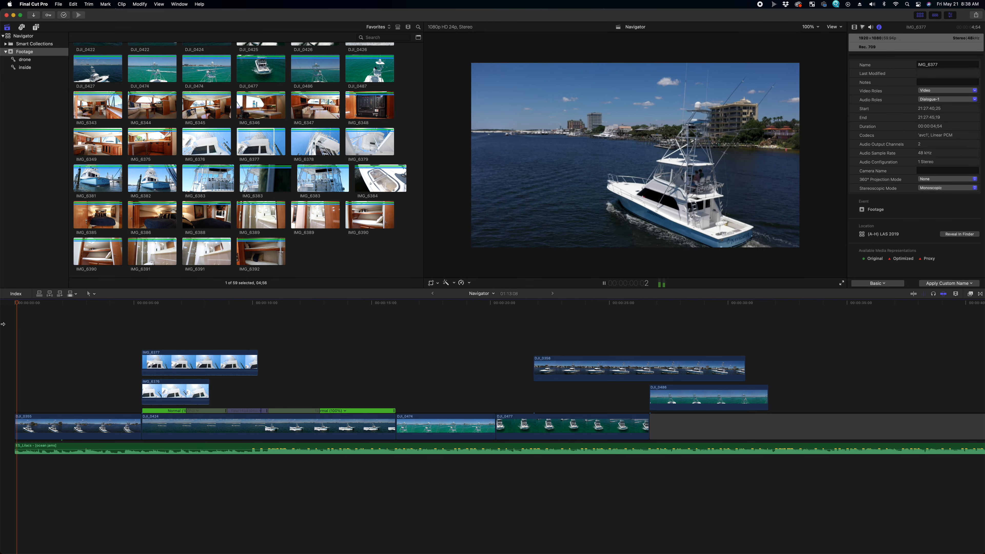
Step: Set IMG_6376 aside above DJI_0477 and trim the connected IMG_6377 at both ends to a length of 2:17
left_click_drag(174, 392, 590, 340)
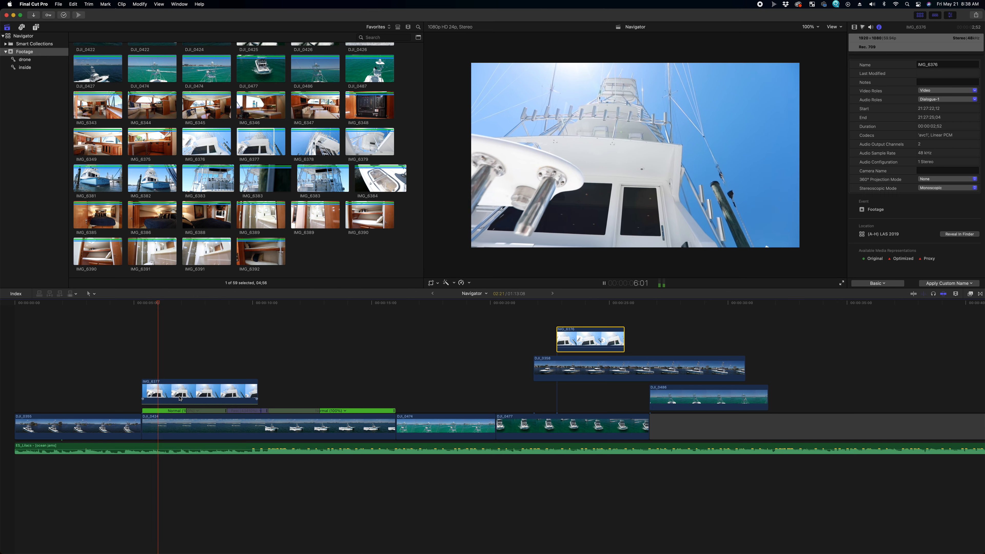
left_click_drag(142, 390, 154, 389)
key("space")
left_click_drag(239, 389, 195, 390)
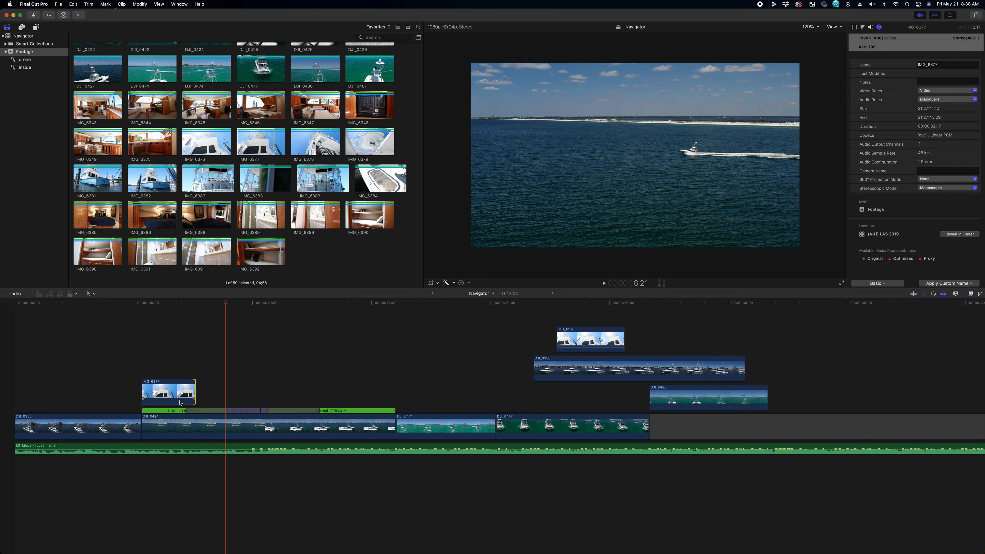
Step: Play the timeline from before the IMG_6377 shot through DJI_0424 and into DJI_0474
left_click(108, 347)
key("space")
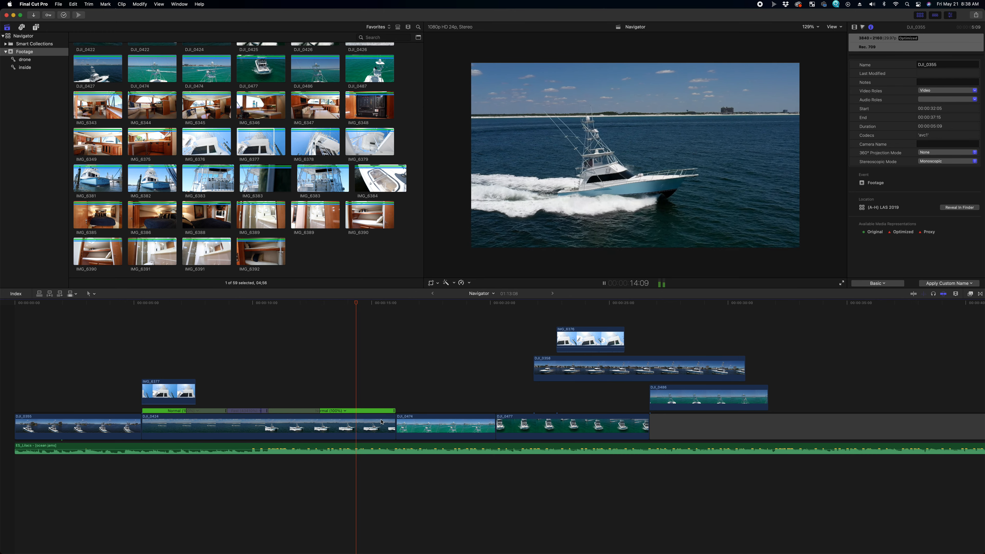
left_click(392, 418)
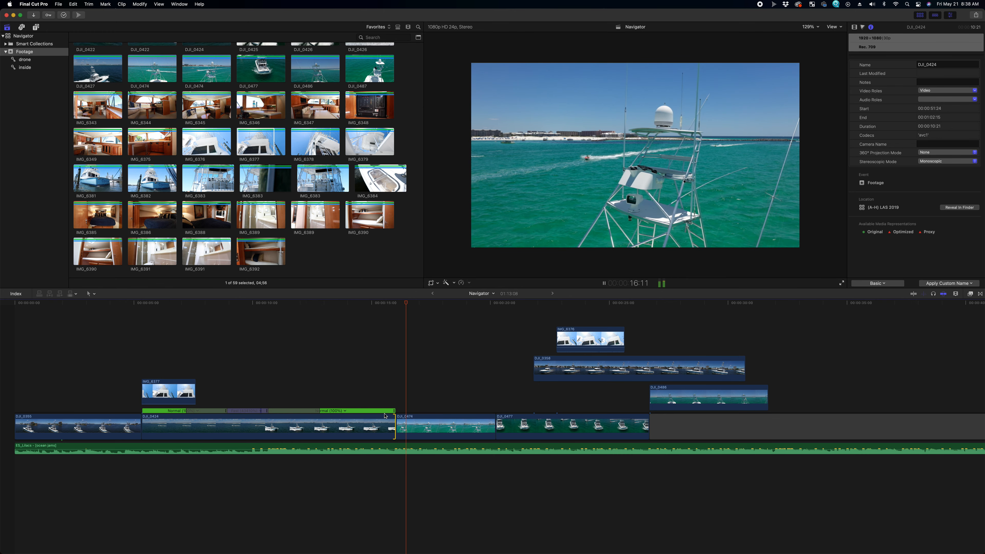
key("space")
Step: Review the DJI_0359 and DJI_0360 drone clips in the browser
scroll(262, 162, "up", 10)
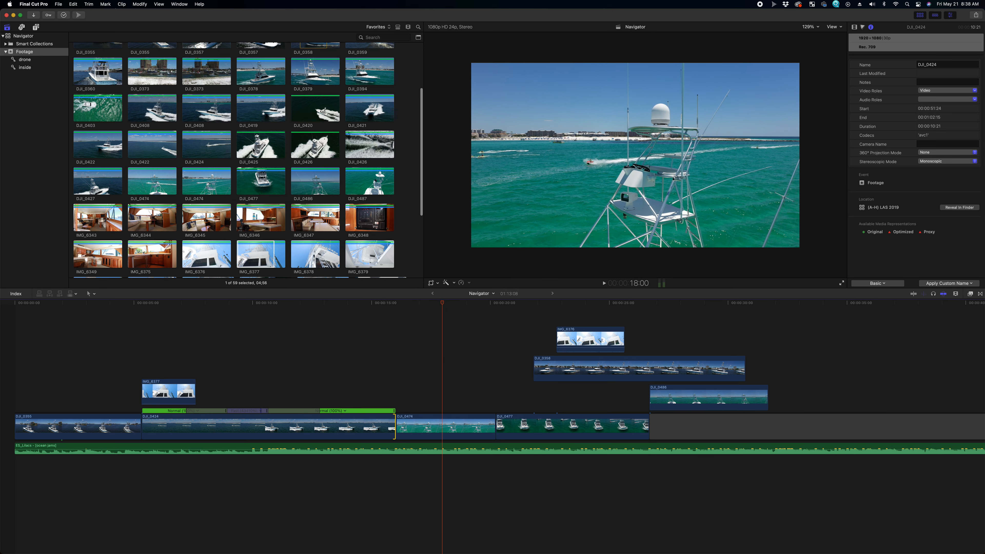
left_click(350, 113)
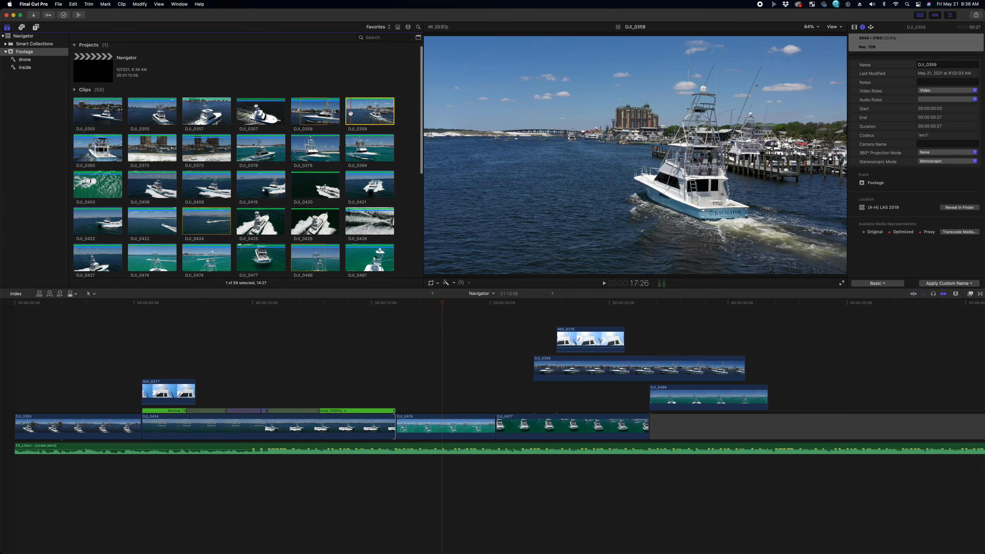
key("space")
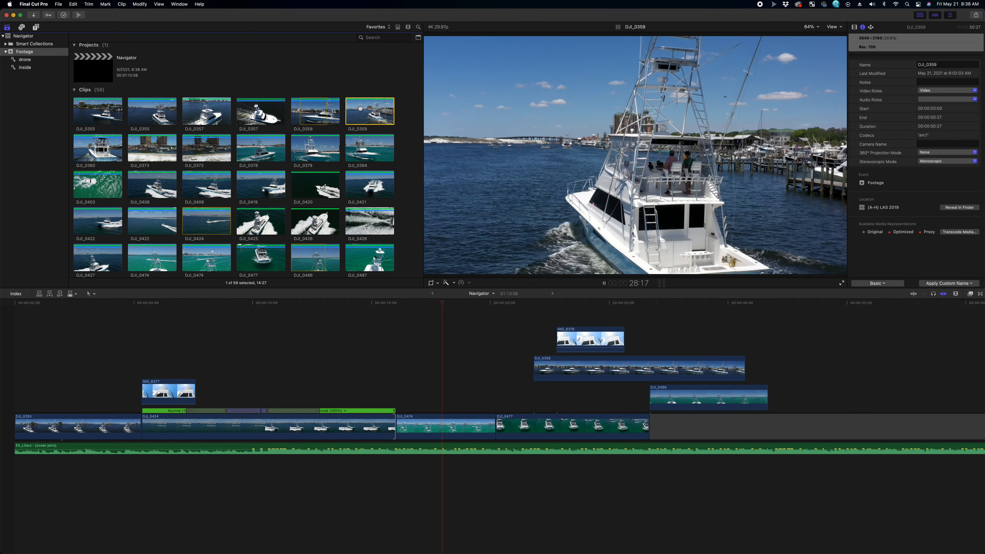
left_click(82, 150)
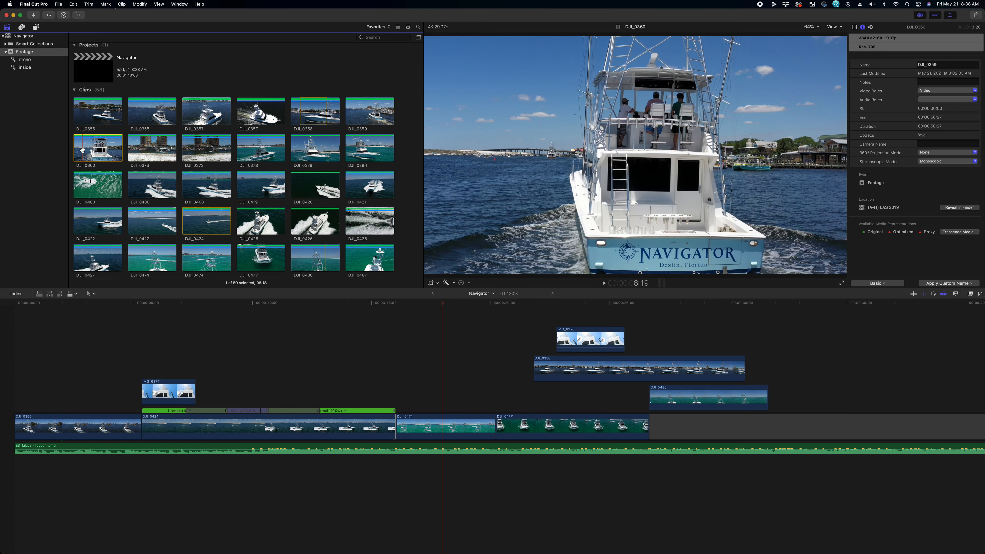
key("space")
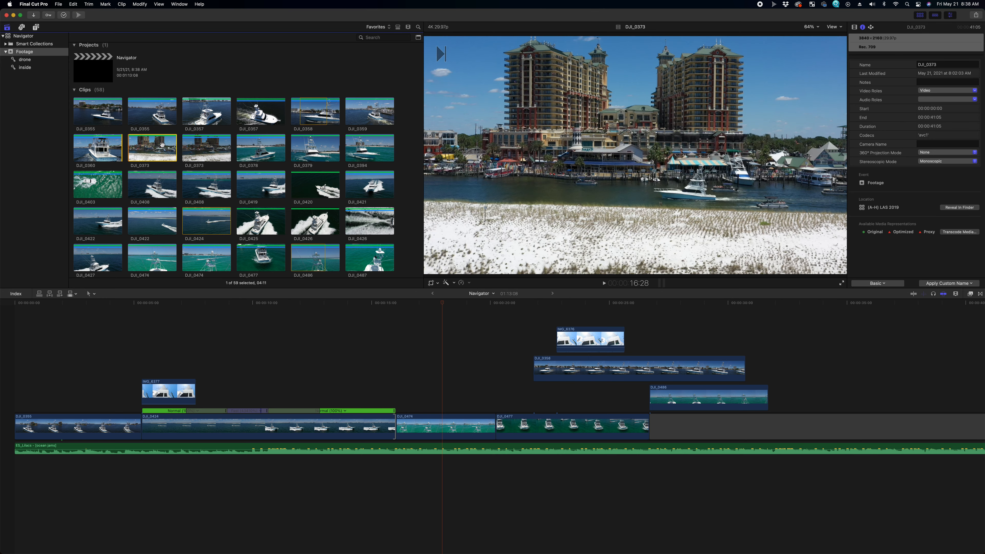
Step: Mark start points in both DJI_0373 clips and connect the second one's range of about 5:10 near 27 seconds on the timeline
key("space")
key("i")
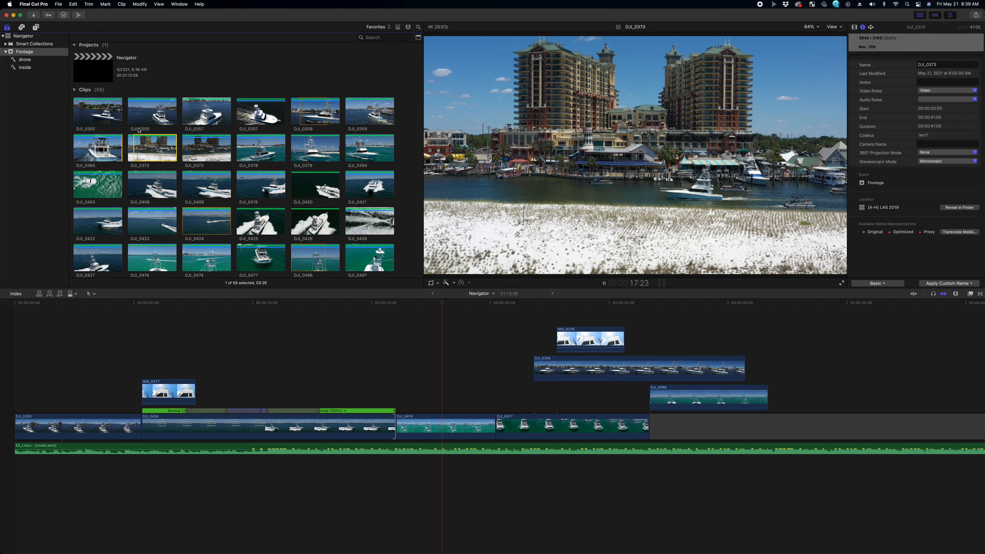
left_click(192, 147)
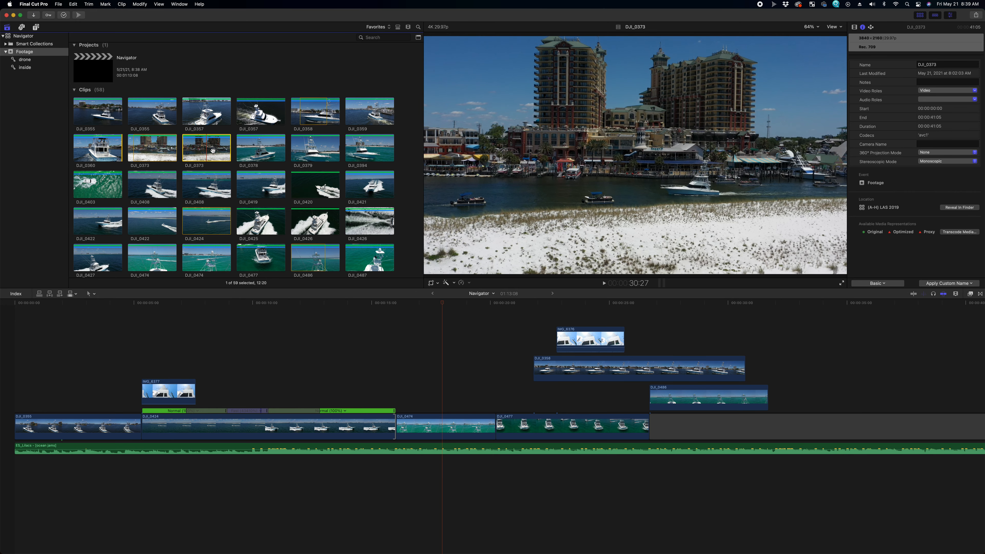
key("space")
key("i")
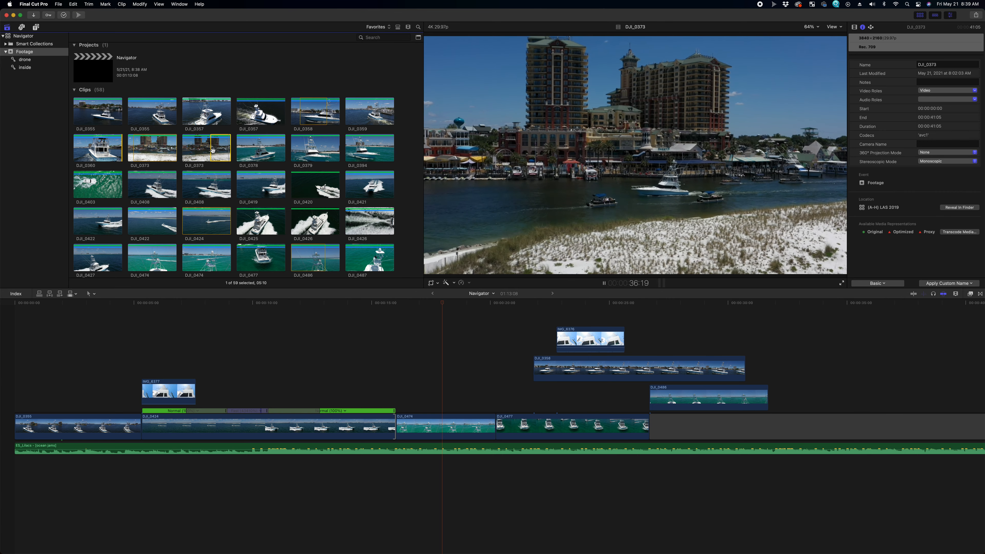
mouse_move(221, 149)
left_mouse_down()
mouse_move(372, 391)
mouse_move(705, 350)
left_mouse_up()
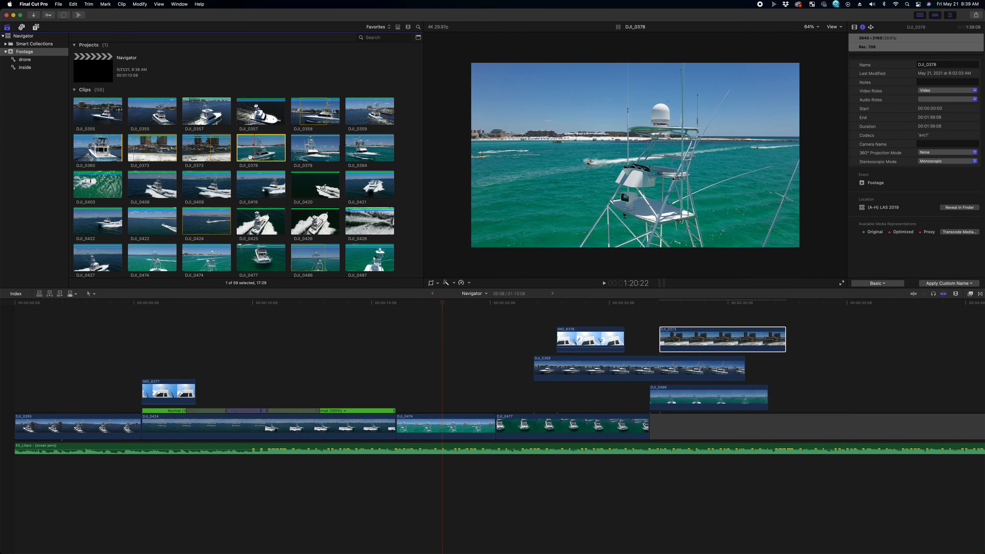
Step: Mark a range in DJI_0378 and connect it above DJI_0474, beginning at about 15 seconds
left_click(234, 154)
left_click(240, 136)
key("space")
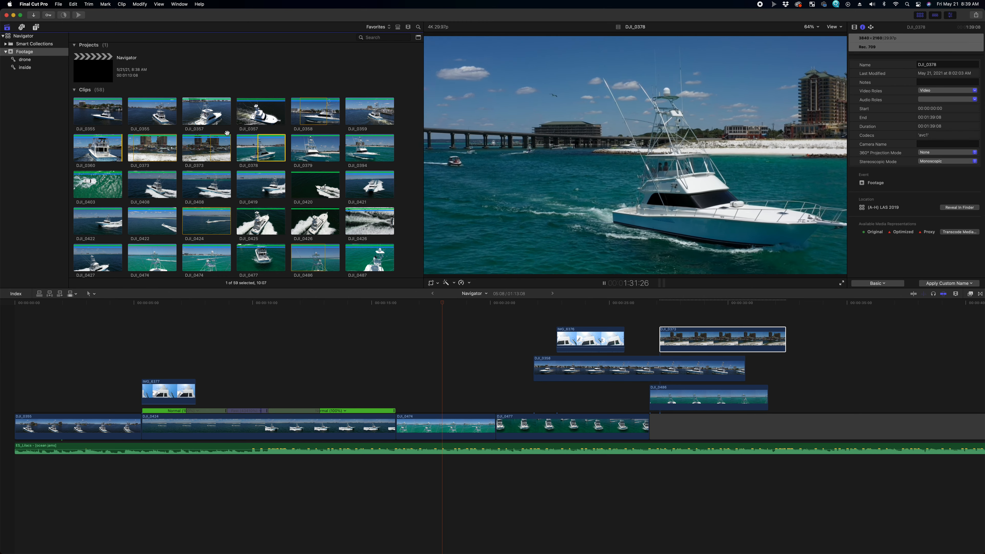
key("space")
left_click_drag(273, 148, 498, 389)
Step: Review DJI_0379, then mark a range of about 8:25 in DJI_0394 and connect it above DJI_0355 at the timeline's start
left_click(295, 148)
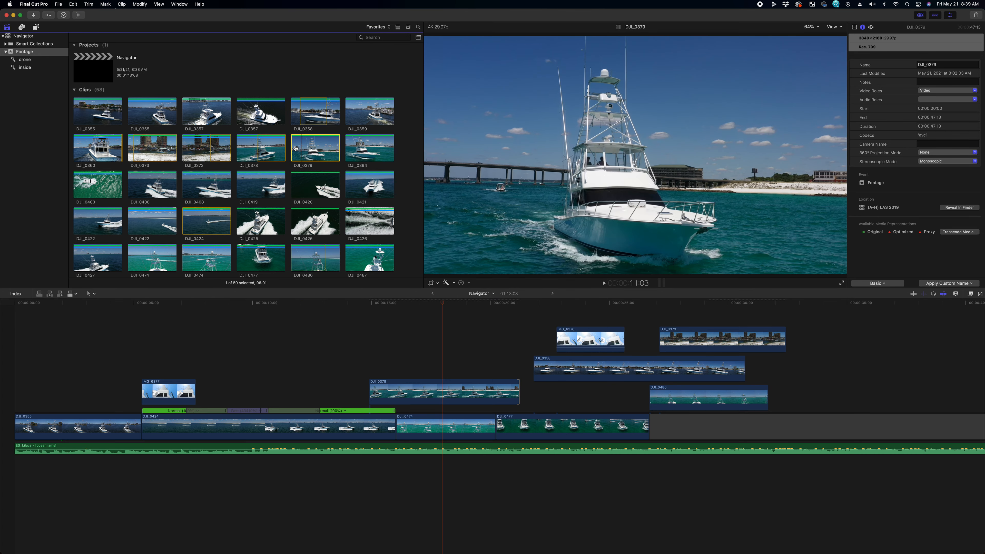
key("space")
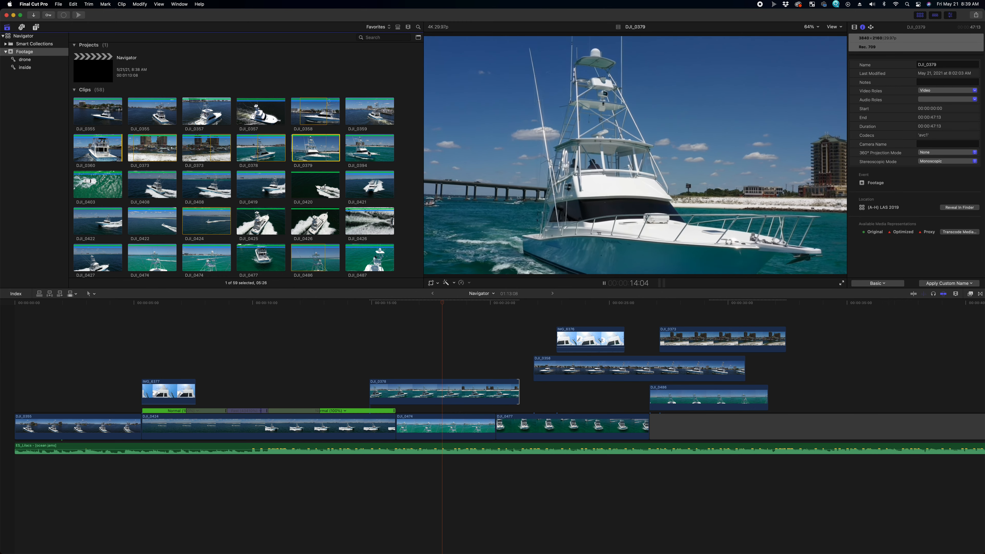
left_click(346, 153)
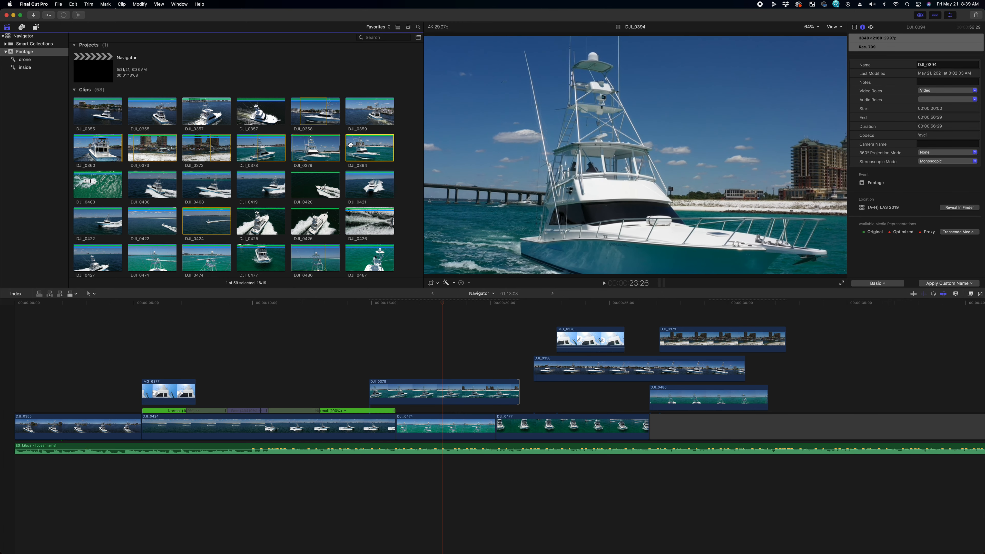
key("space")
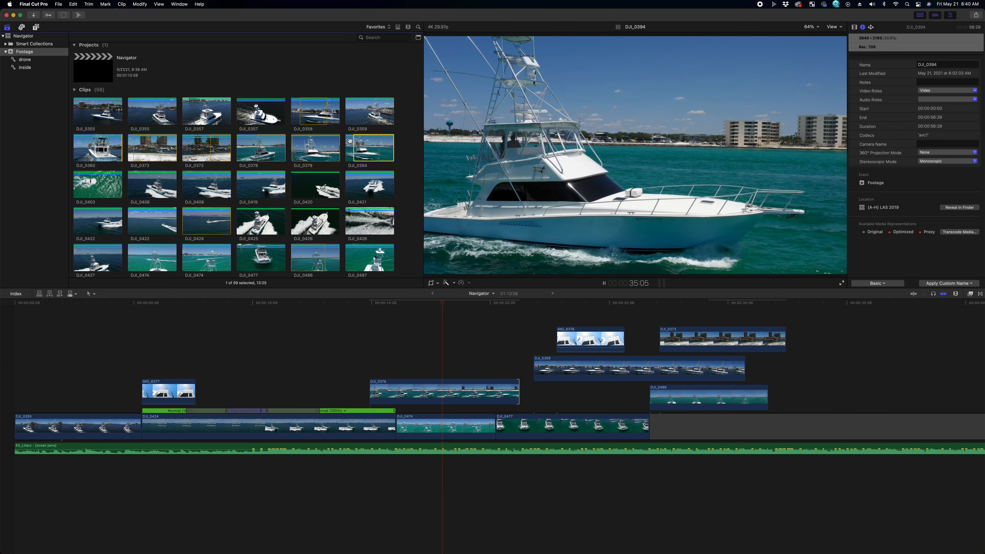
key("o")
left_click_drag(366, 170, 18, 393)
Step: Shorten the connected DJI_0394 to 5:09, ending with DJI_0355, and slip its content to start at 00:00:27:26
left_click_drag(2, 346, 2, 348)
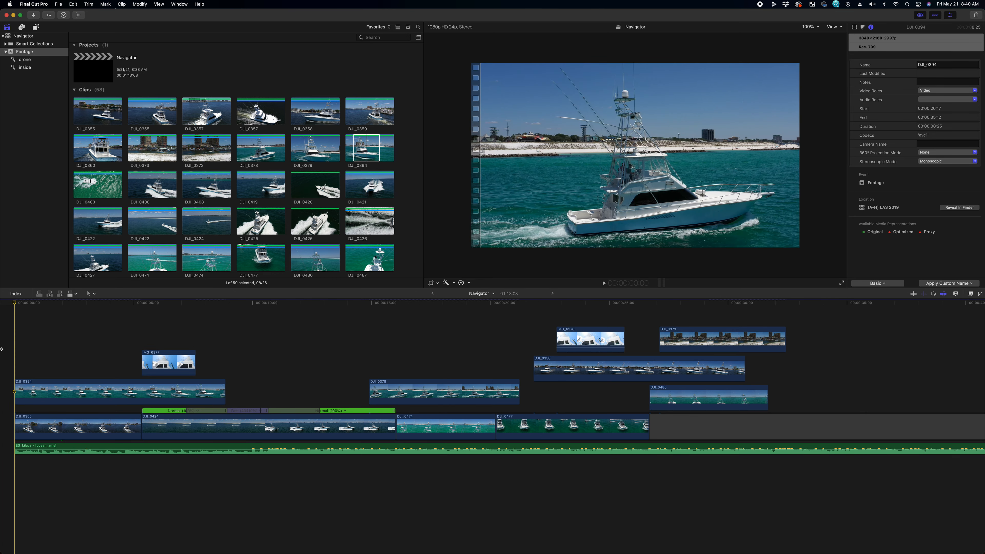
key("space")
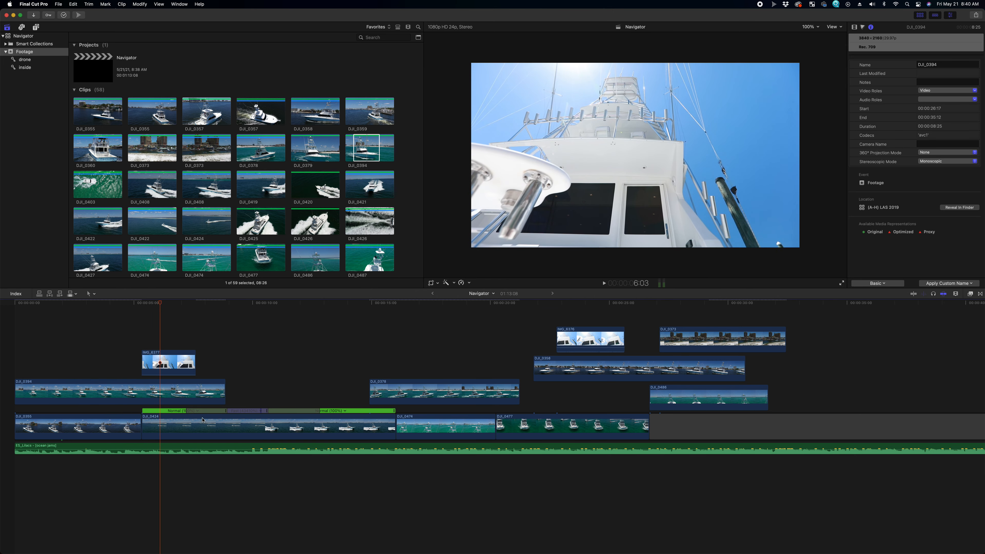
left_click_drag(224, 391, 70, 409)
key("t")
Step: Play the opening from DJI_0394 through IMG_6377 into DJI_0424 to check the cuts against the music
left_click(2, 325)
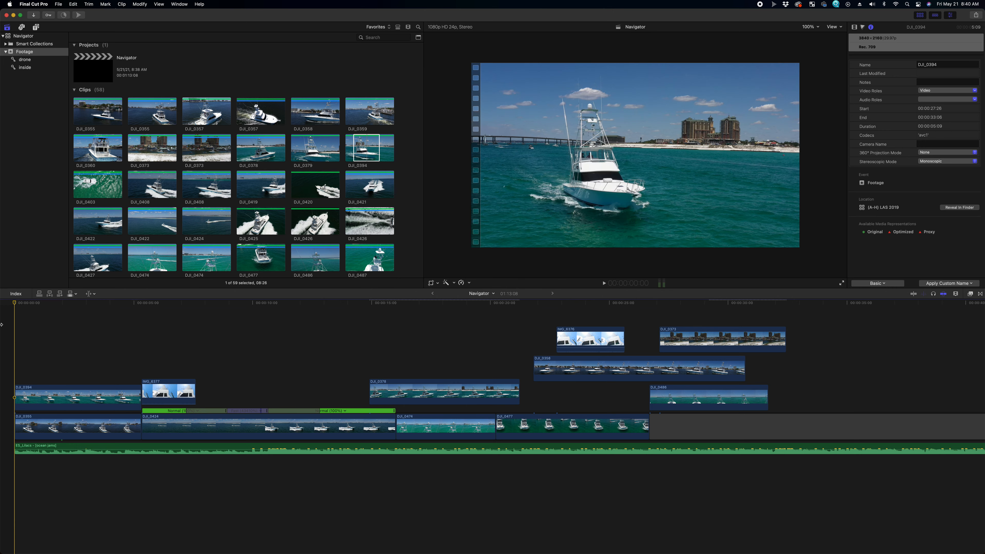
key("space")
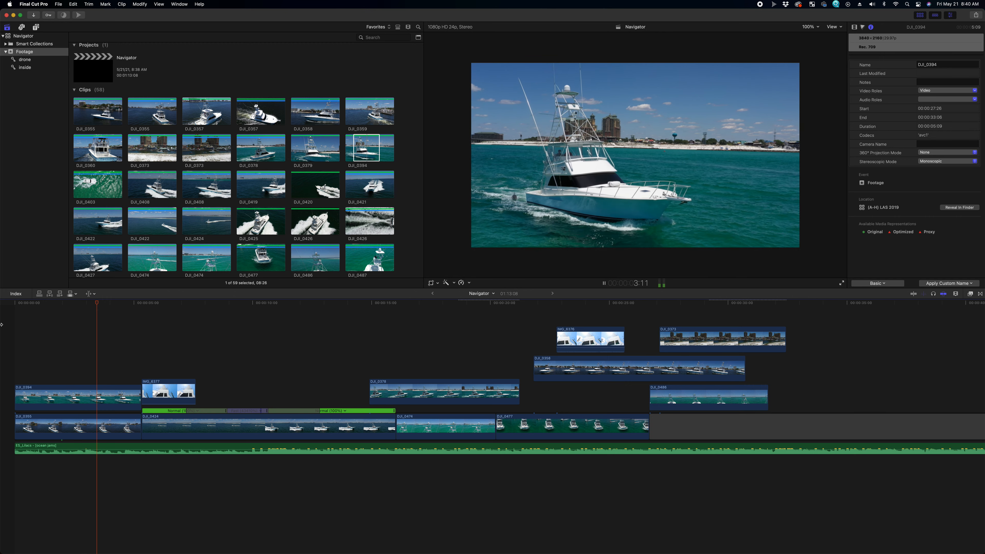
key("space")
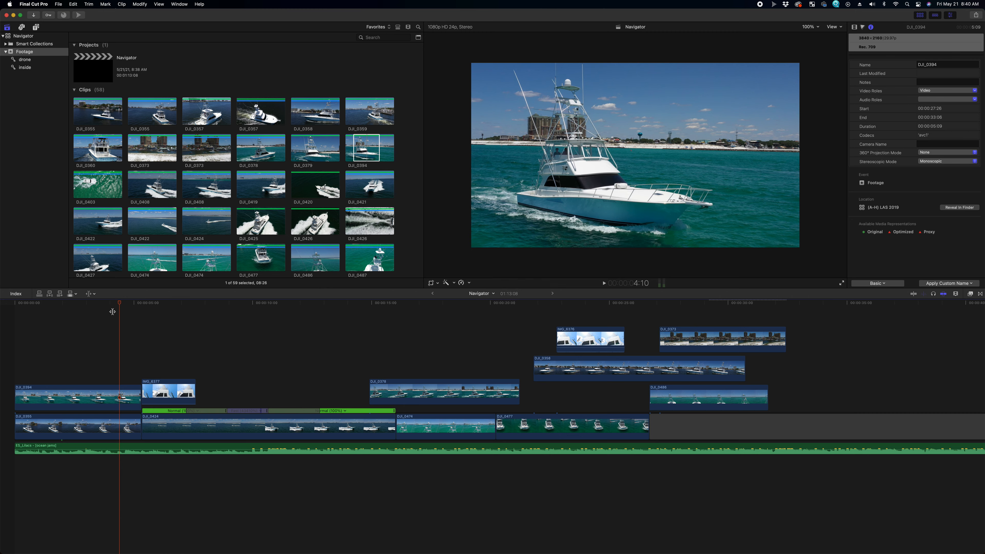
key("space")
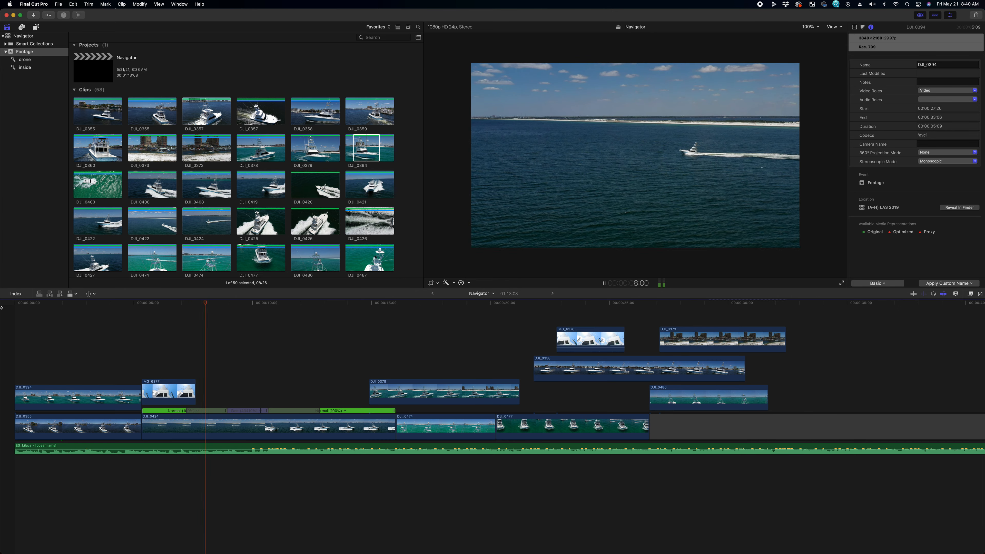
left_click(142, 303)
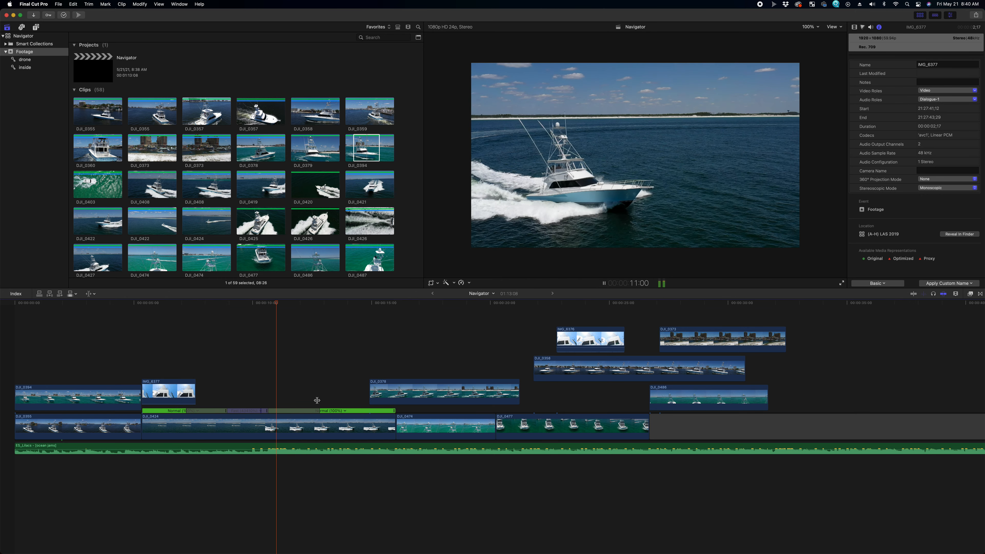
Step: Move the connected DJI_0378 clip from above DJI_0474 to about 33 seconds, over the gap
left_click(446, 388)
key("space")
key("a")
left_click_drag(451, 388, 890, 381)
Step: Rebuild the main storyline's opening as DJI_0394, IMG_6377 and a start-trimmed DJI_0424, setting DJI_0355 aside at about 32 seconds
left_click(269, 415)
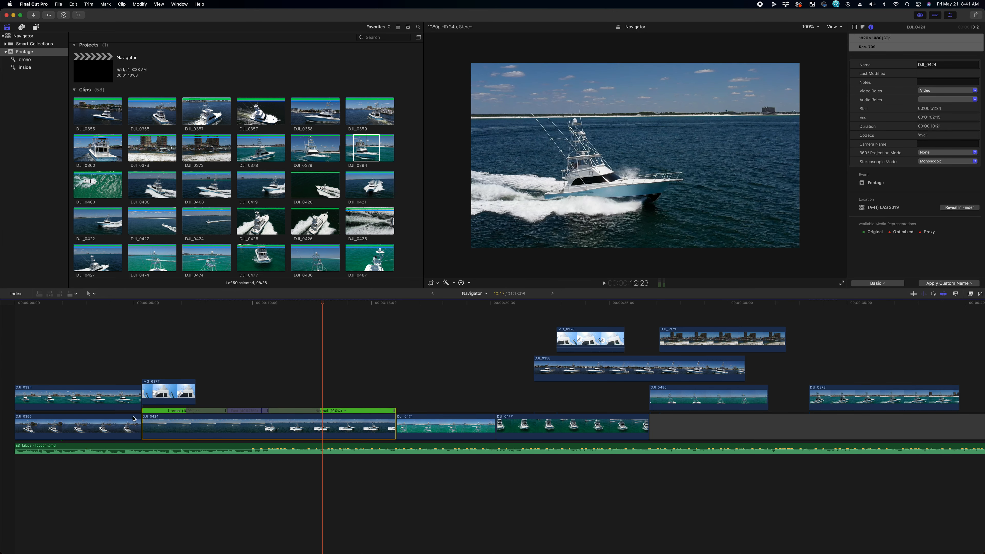
left_click_drag(148, 426, 209, 434)
left_click_drag(152, 403, 306, 446)
left_click_drag(155, 426, 916, 256)
Step: Play through the rebuilt opening, then roll the cut between IMG_6377 and DJI_0424 to about 7:20
left_click(60, 368)
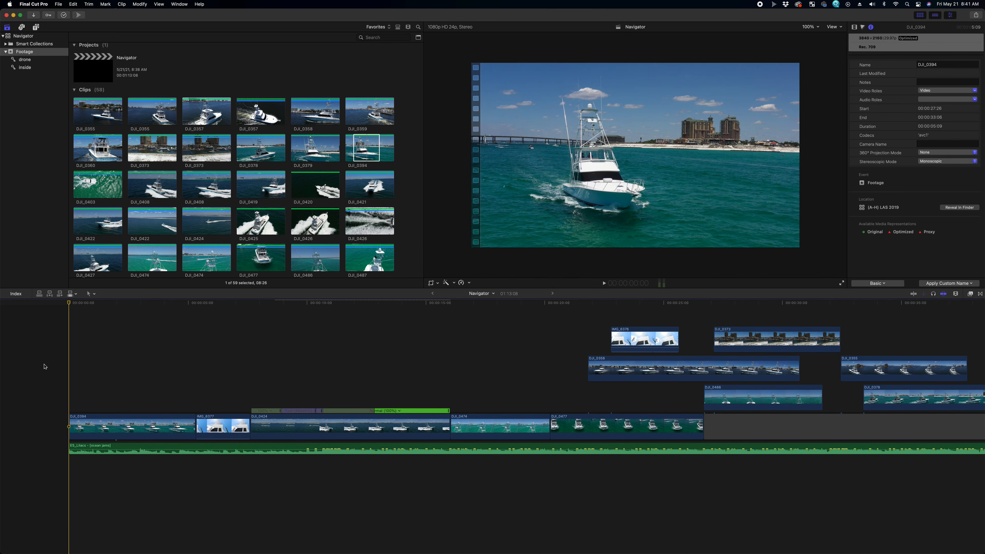
key("space")
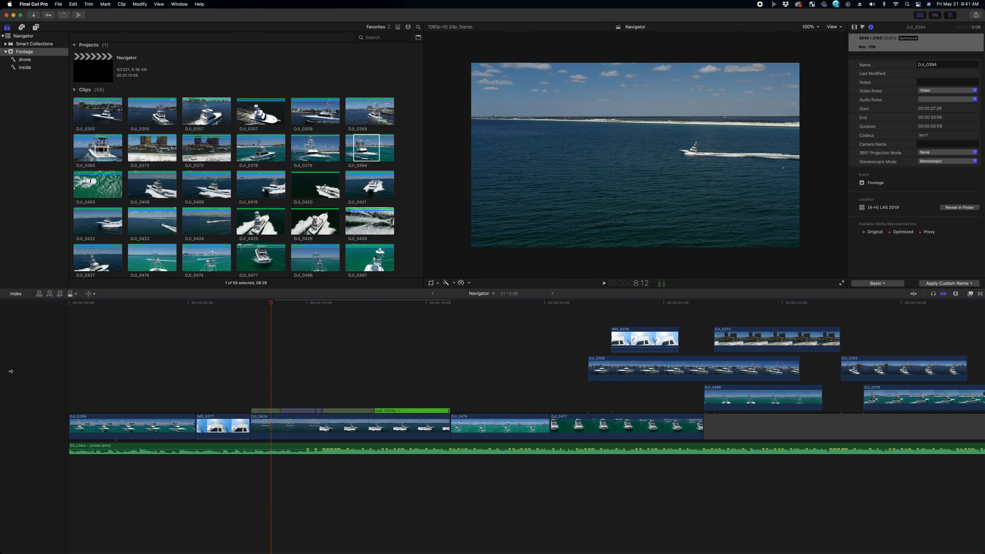
left_click(256, 422)
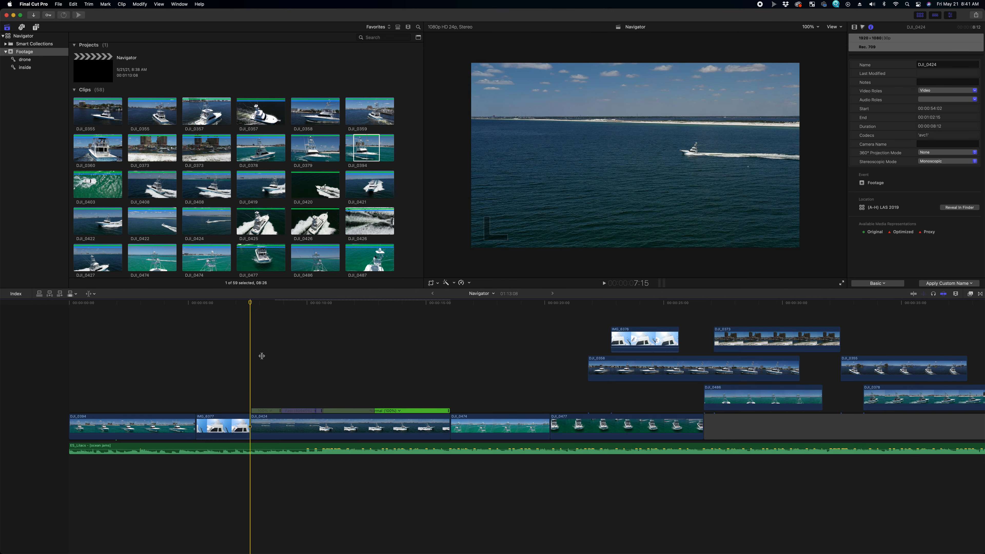
left_click_drag(253, 305, 256, 309)
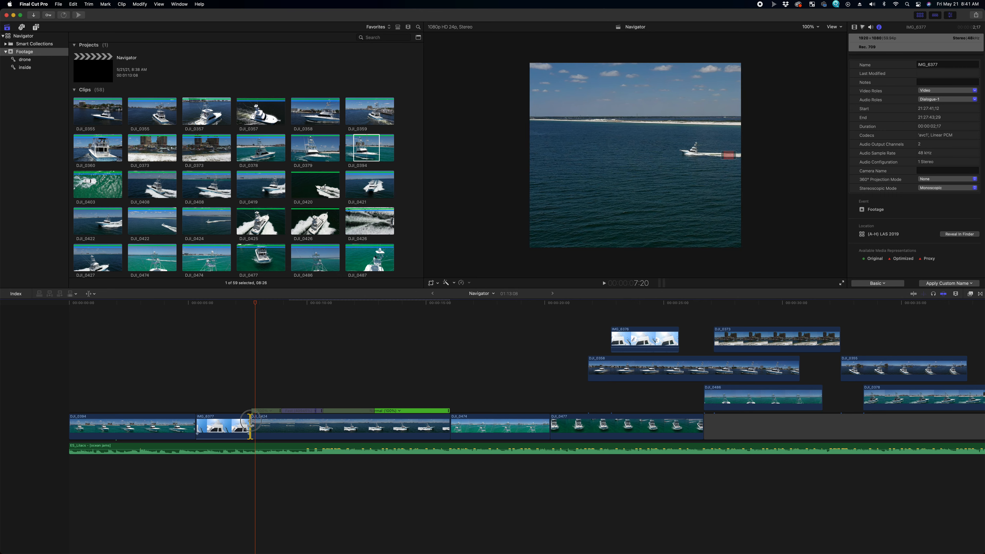
left_click_drag(251, 421, 253, 421)
Step: Play the timeline from IMG_6377 through DJI_0424 into DJI_0474 to check the adjusted cut
left_click(232, 387)
key("space")
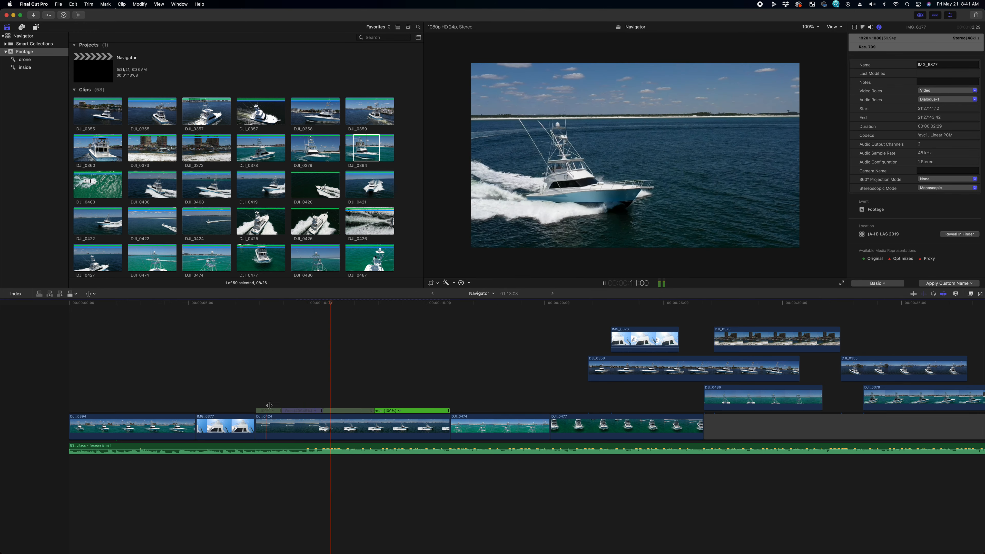
key("a")
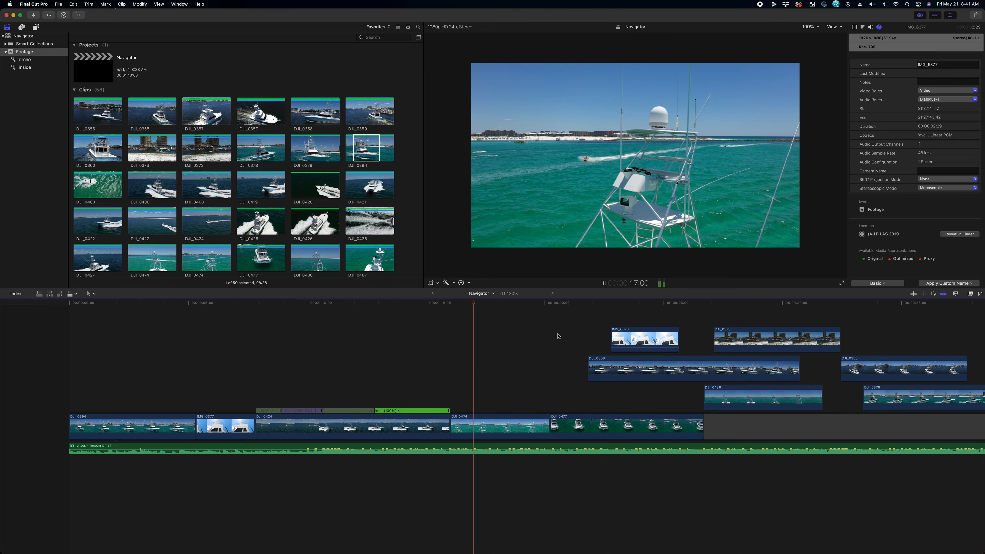
Step: Shorten the end of DJI_0474 to a 2:27 duration and shift the six connected clips so the earliest starts at about 31.5 seconds
key("super+equal")
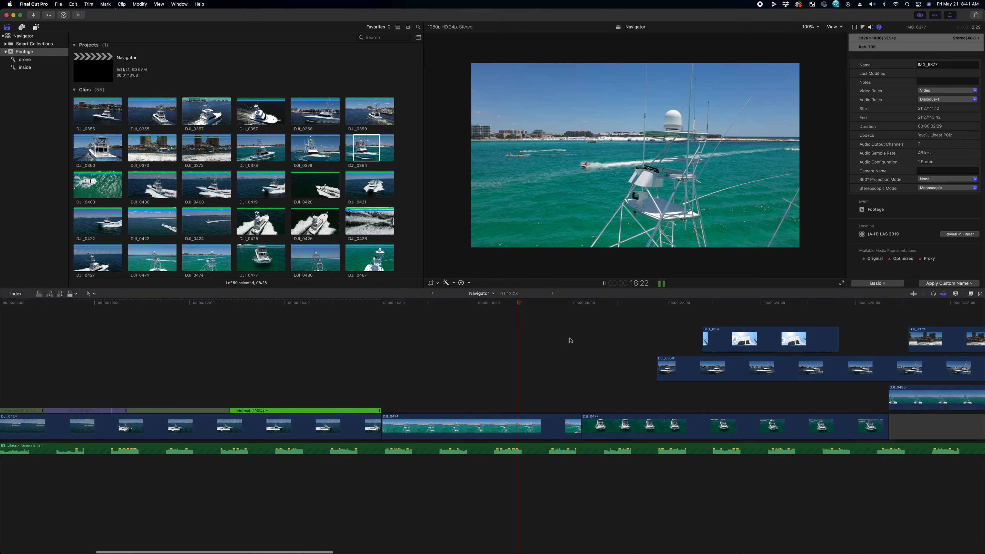
key("super+minus")
key("space")
left_click_drag(493, 423, 470, 426)
left_click_drag(488, 330, 890, 402)
left_click_drag(651, 403, 911, 390)
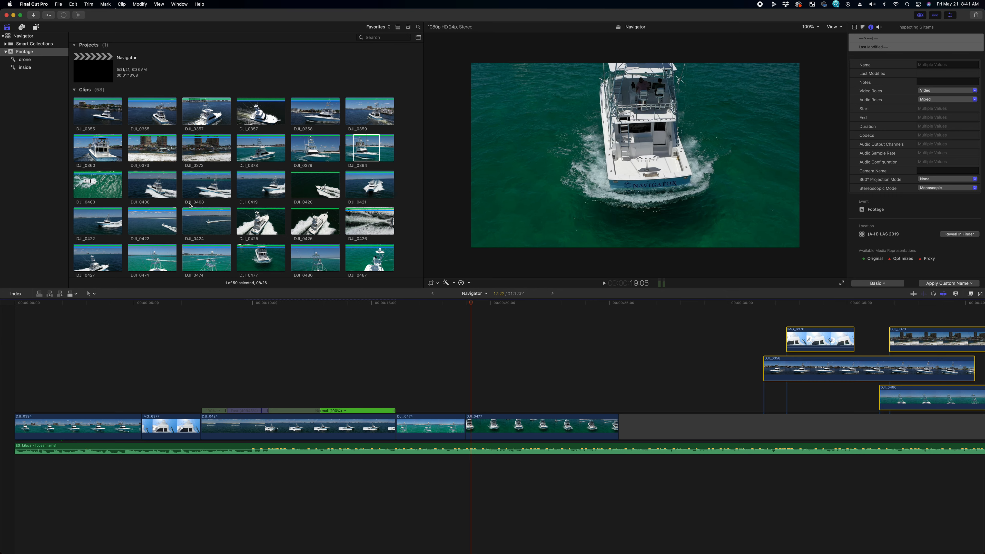
Step: Preview the drone clips DJI_0403, DJI_0408 and DJI_0419 in the browser, marking trial ranges, to look for another shot
scroll(285, 157, "up", 1)
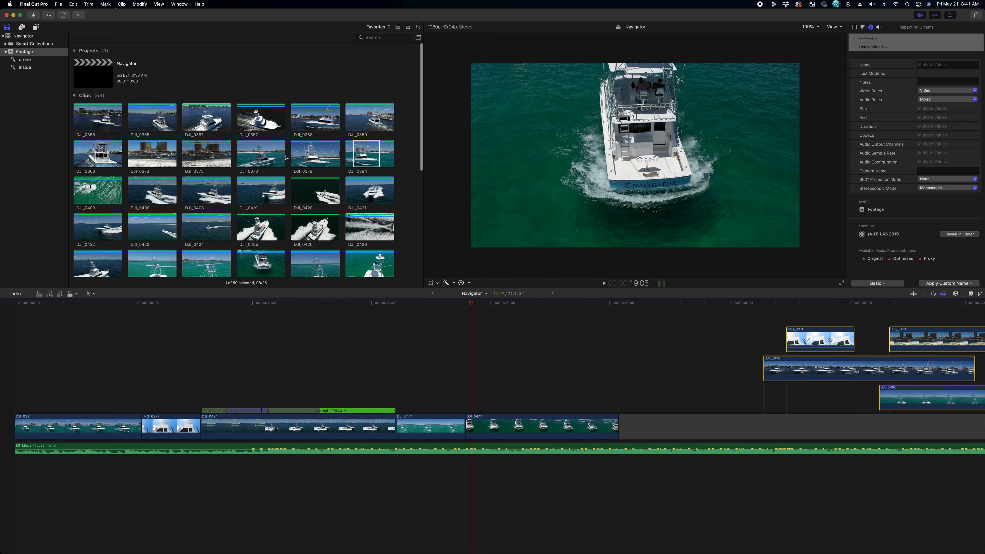
left_click(118, 189)
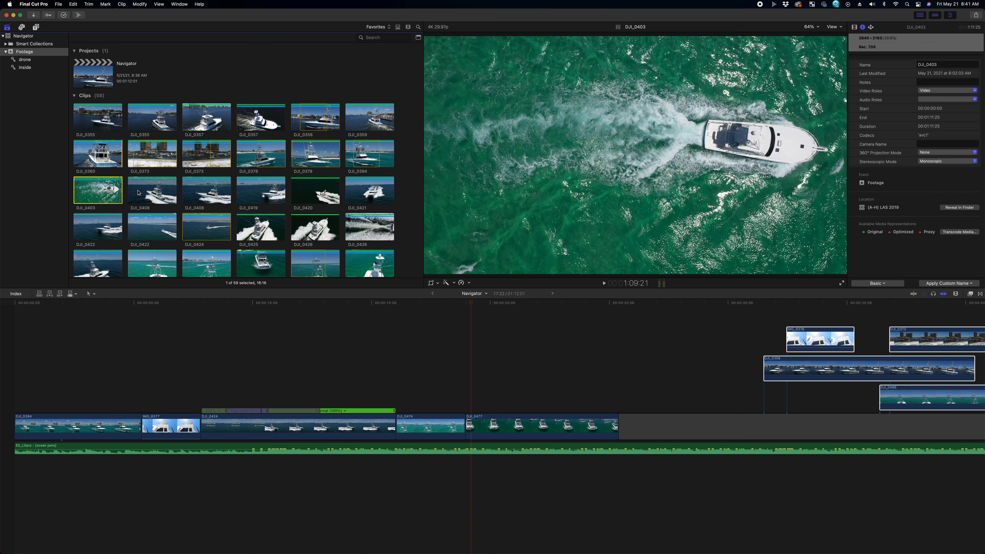
left_click(139, 192)
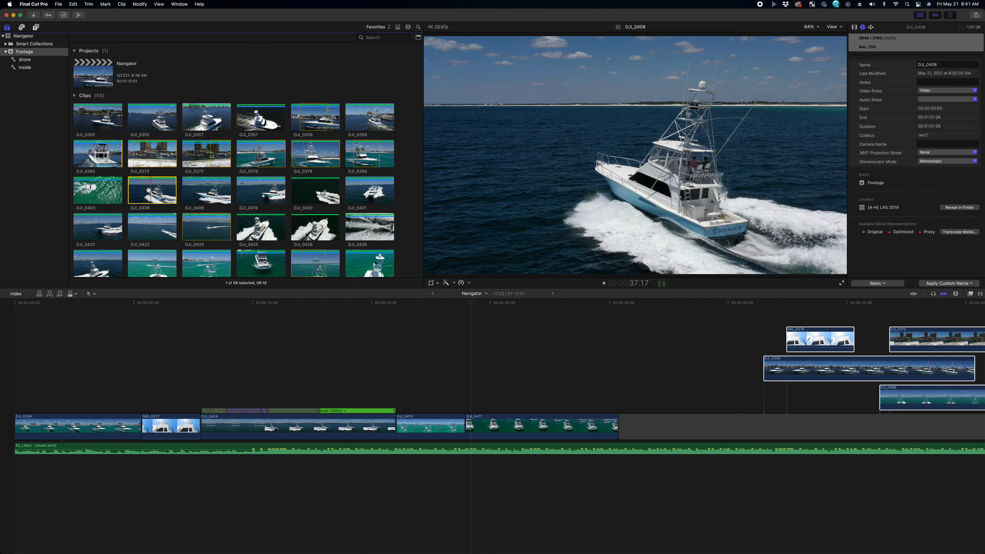
left_click(196, 188)
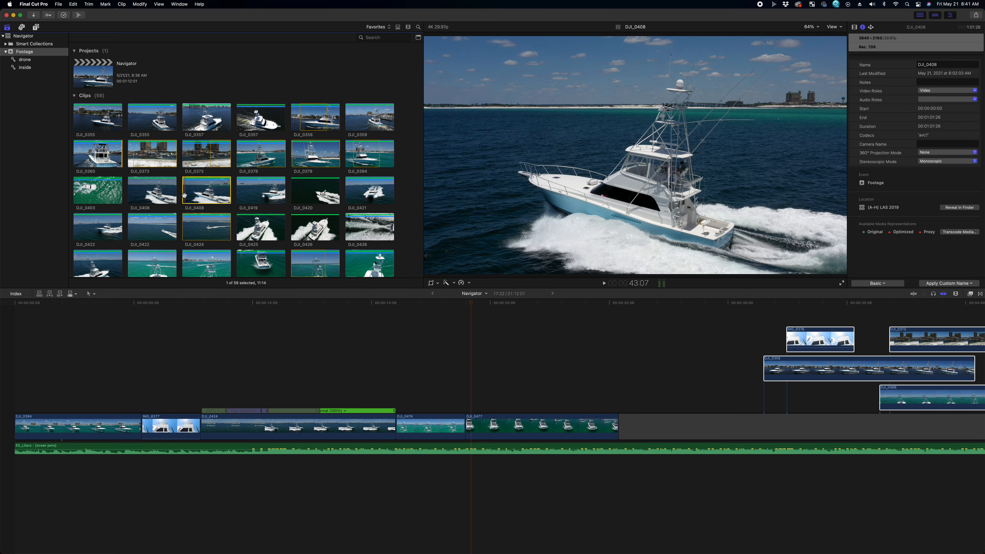
key("space")
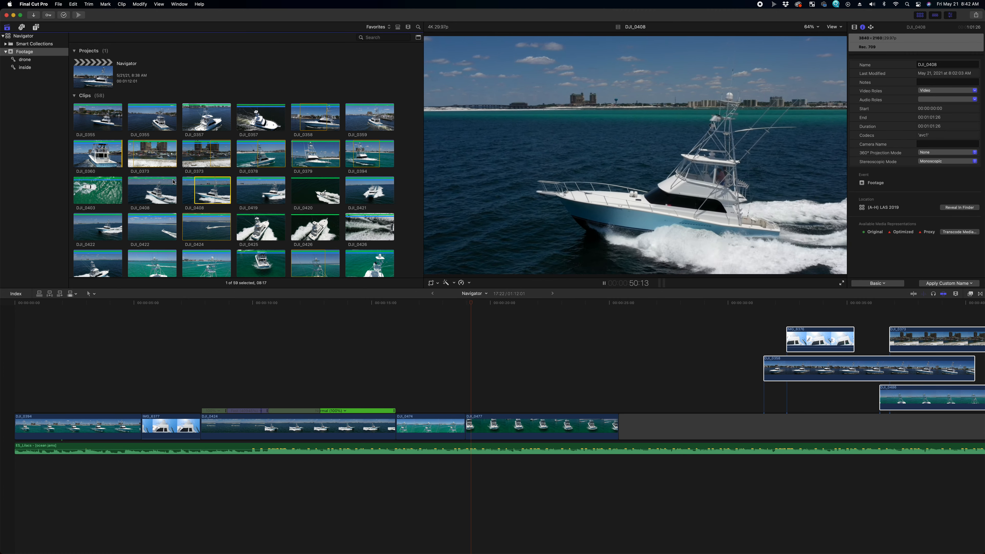
key("i")
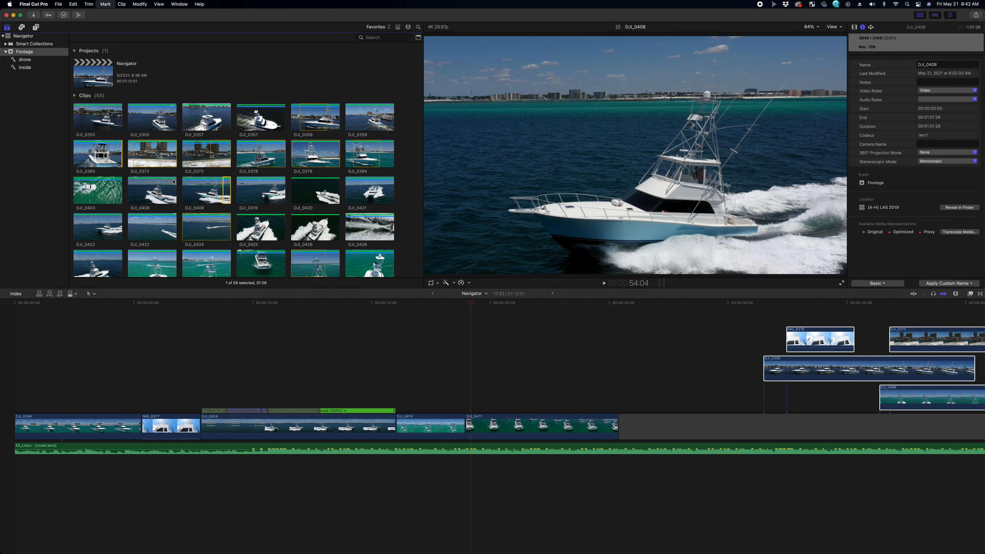
left_click(237, 189)
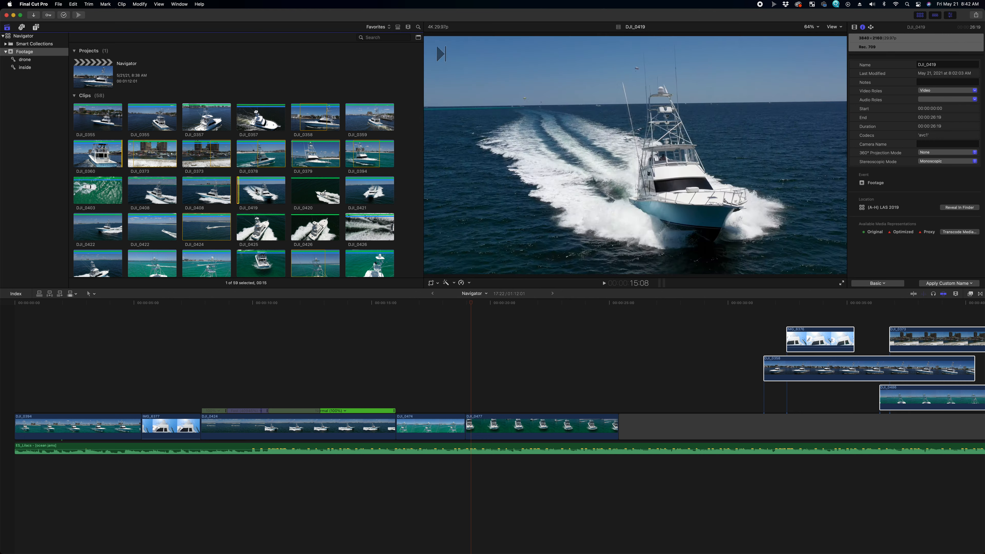
key("i")
key("space")
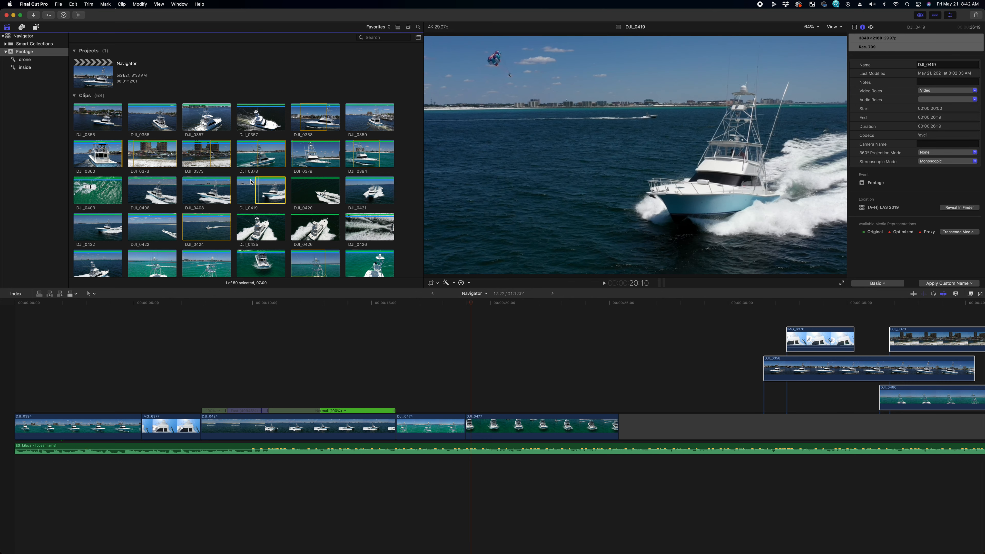
key("space")
key("o")
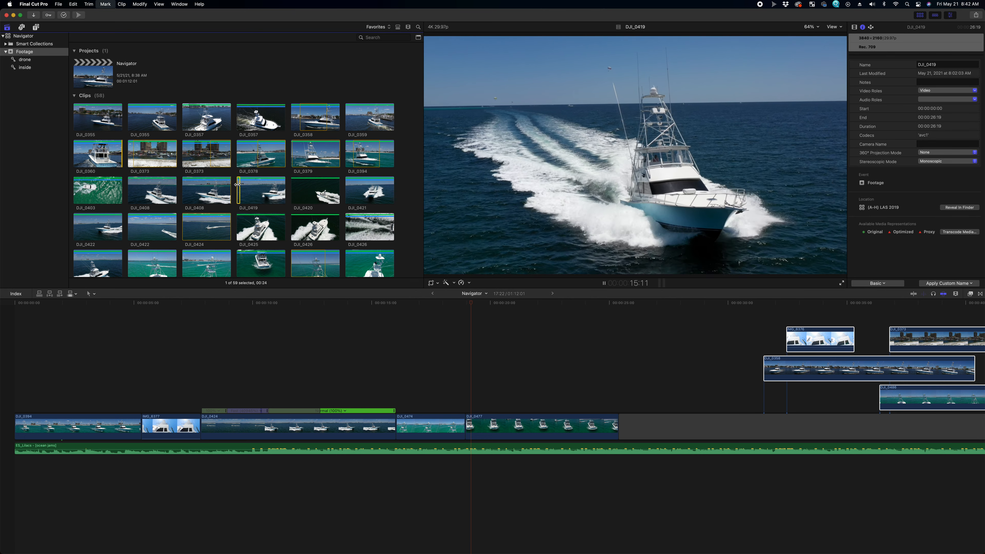
Step: Insert DJI_0487 into the main storyline between DJI_0424 and DJI_0474, and play through it
left_click_drag(252, 301, 363, 344)
scroll(197, 163, "down", 5)
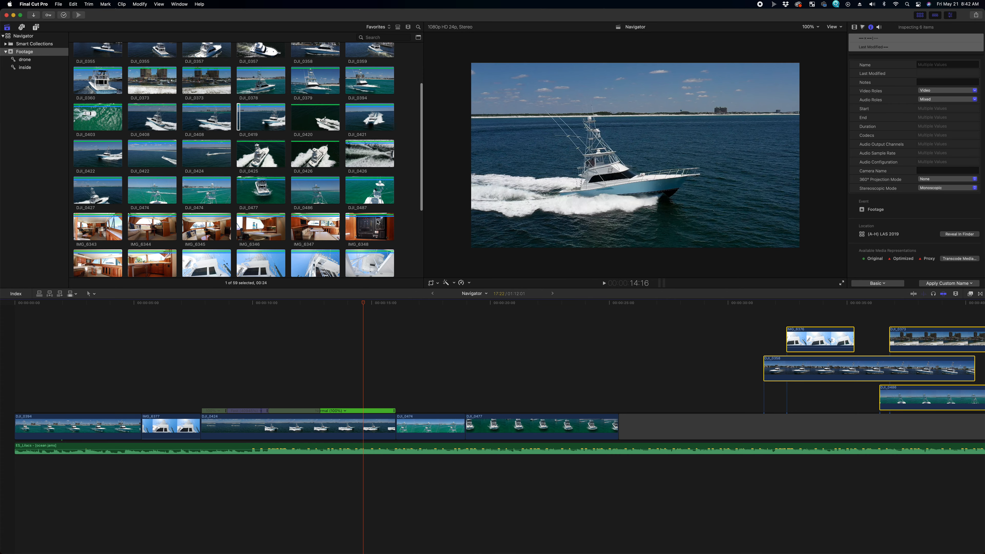
left_click_drag(370, 190, 403, 420)
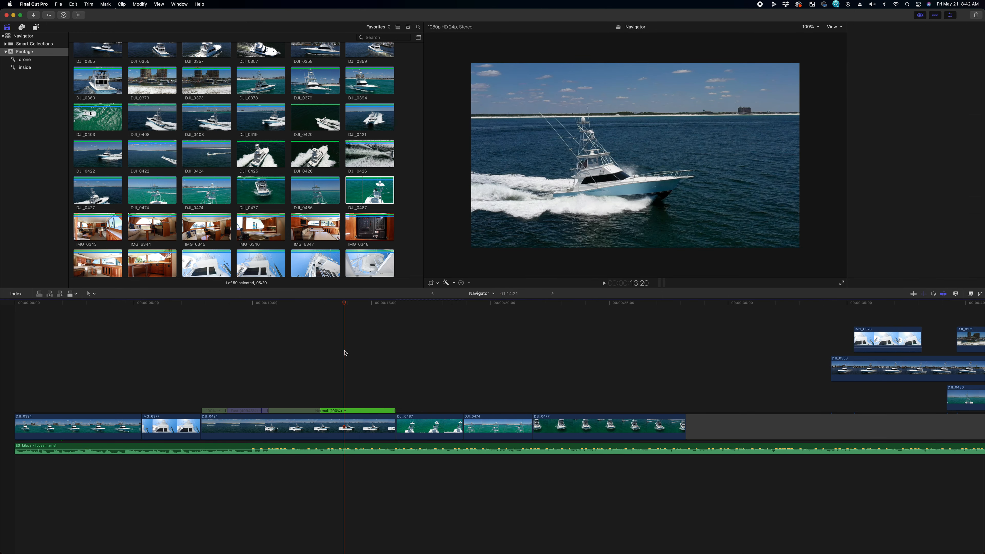
key("space")
key("super+4")
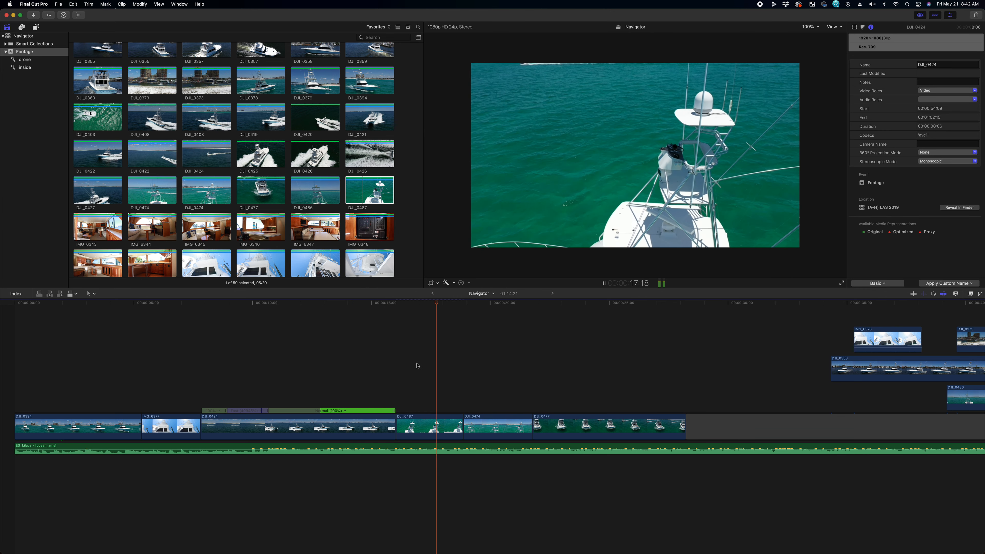
Step: Slip the footage inside DJI_0487 so its source start is 8:01, keeping its place in the timeline
key("space")
key("t")
left_click_drag(434, 431, 485, 441)
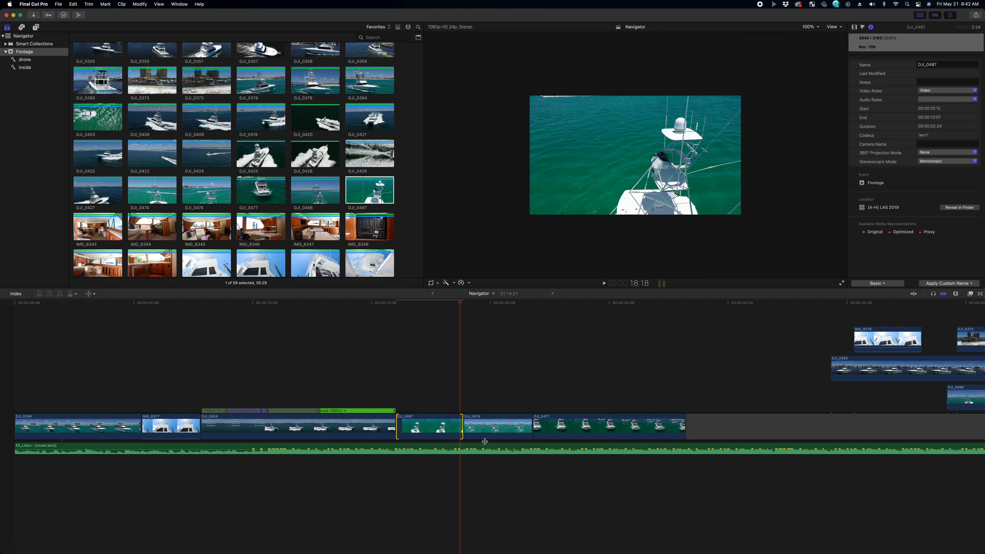
left_click(396, 389)
key("a")
Step: Scale DJI_0487 to 153% and reposition it to X -78.3 px, Y -77.0 px, and play the reframed shot
left_click(418, 437)
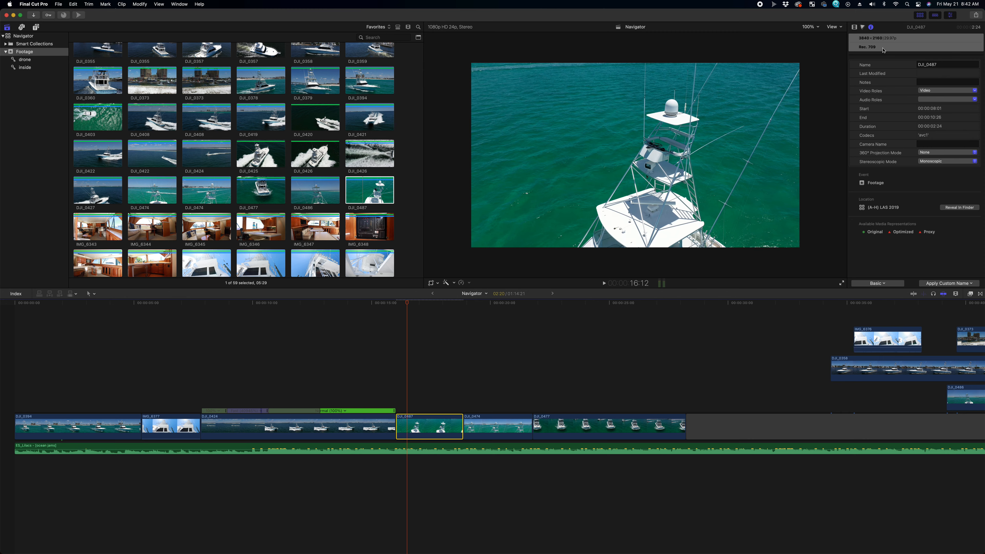
left_click(854, 27)
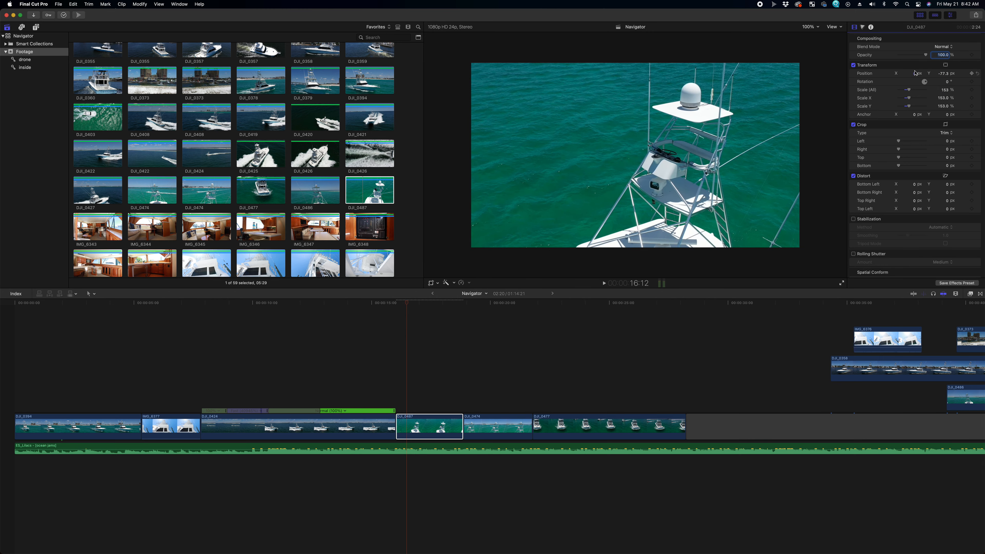
left_click(321, 344)
key("space")
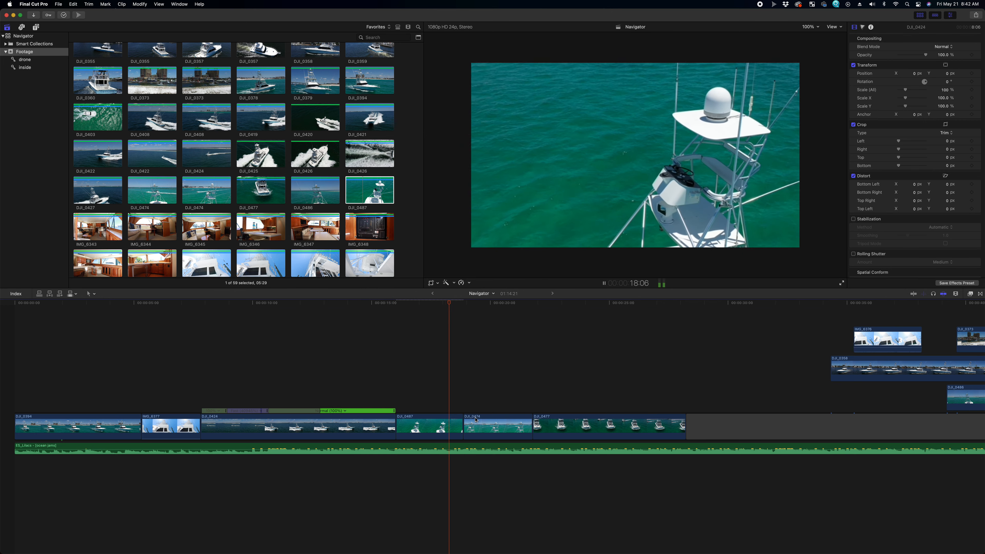
Step: Trim the end of DJI_0487 to a 2:17 duration and replay it from the cut with DJI_0424
key("space")
left_click_drag(460, 421, 435, 423)
key("a")
key("space")
left_click(396, 388)
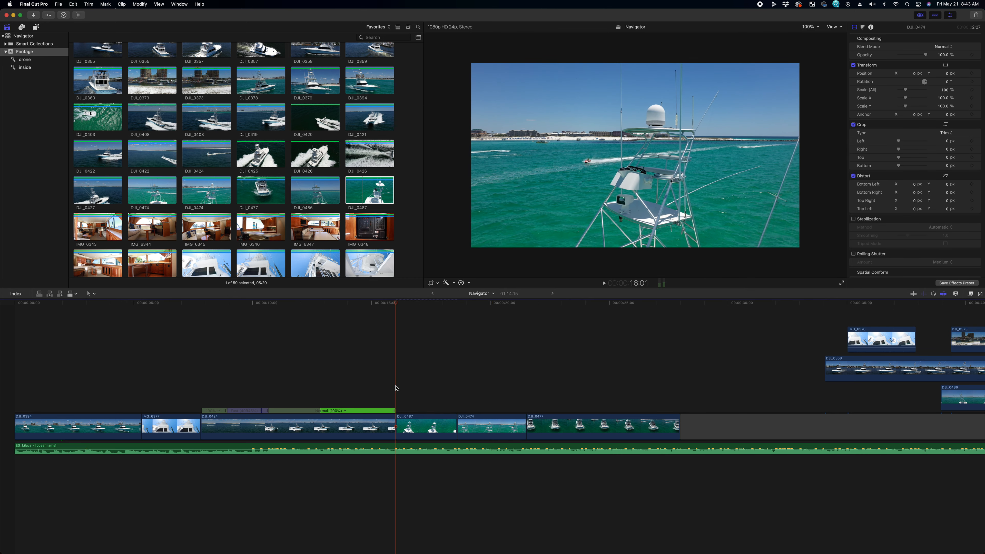
key("space")
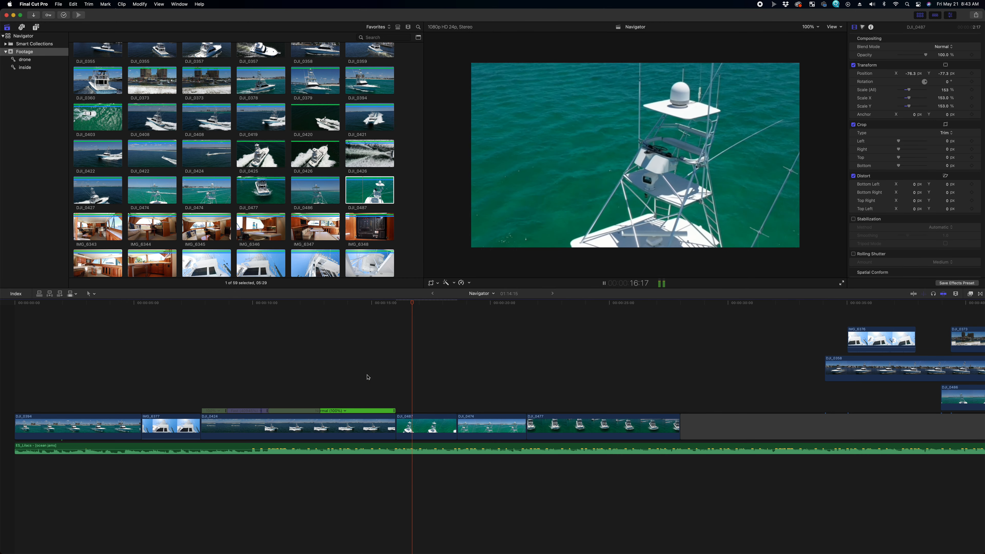
Step: Slip the footage inside DJI_0487 by about -10 frames and play it up to the cut with DJI_0474
left_click(396, 400)
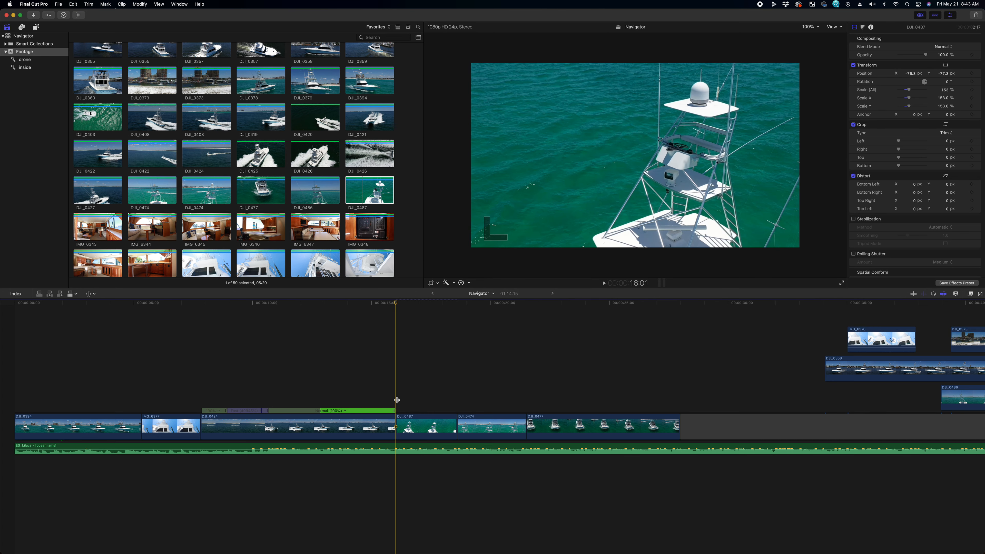
key("space")
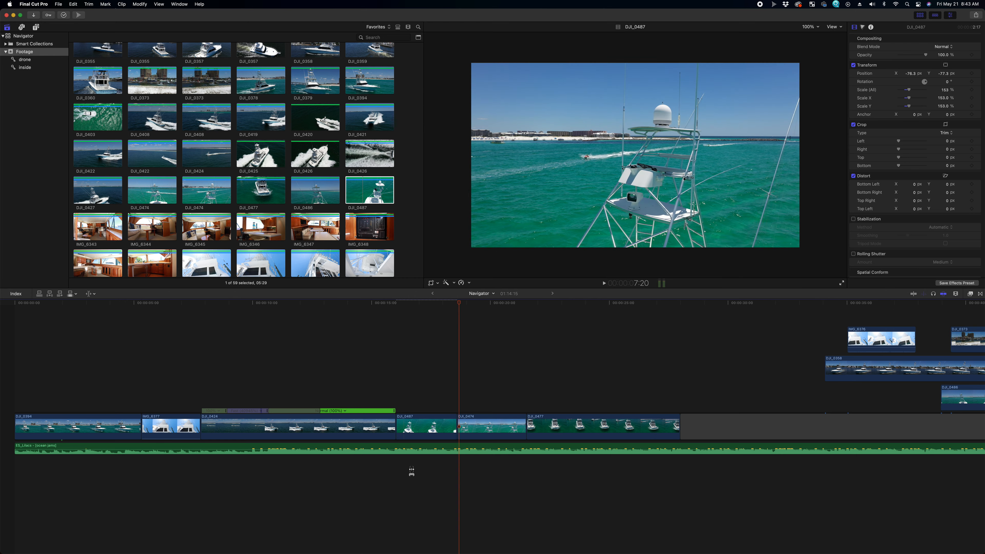
left_click_drag(424, 438, 417, 438)
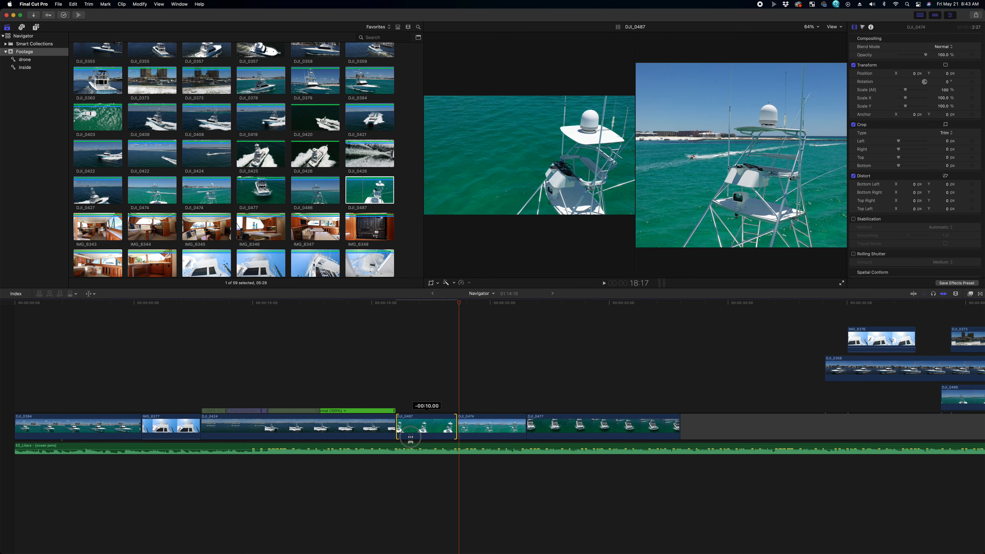
key("space")
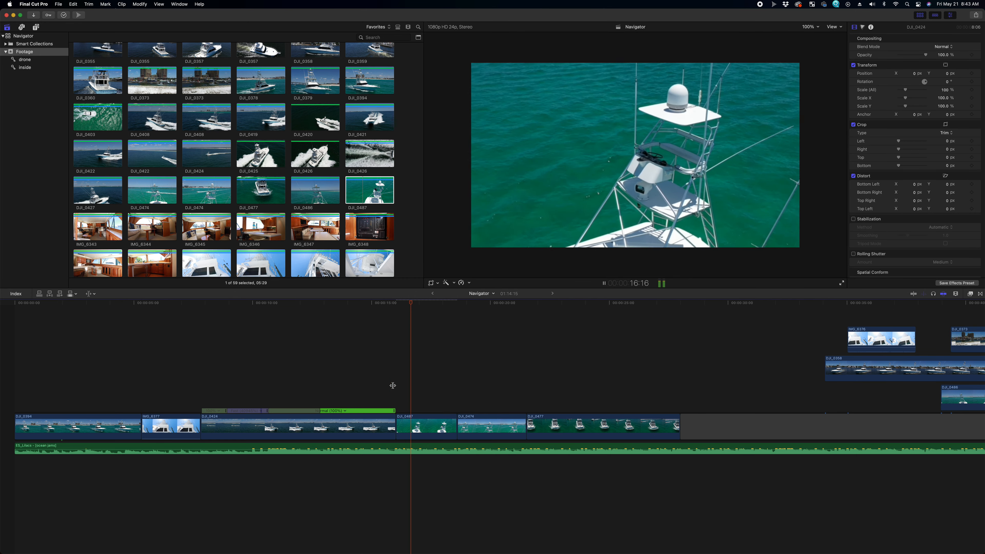
key("space")
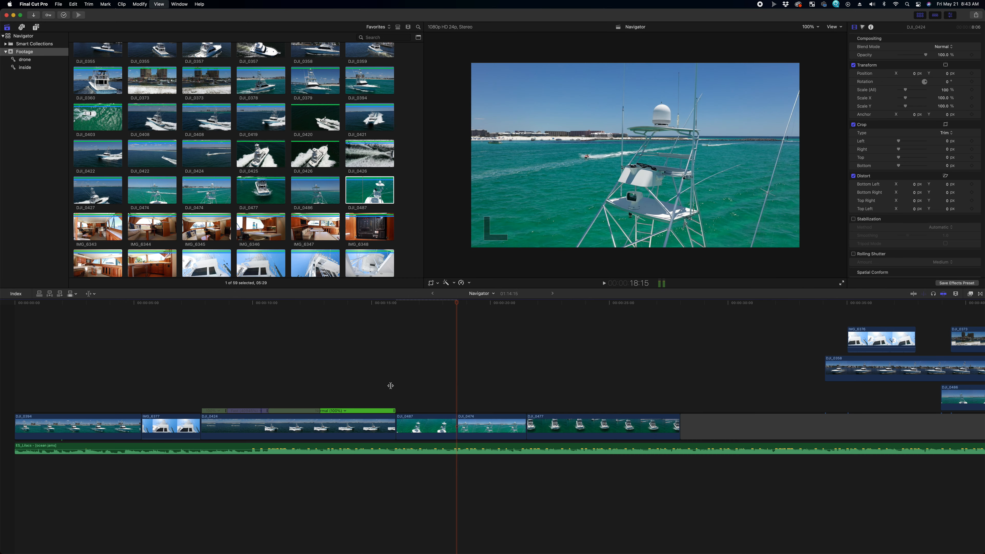
Step: Enable Stabilization on DJI_0487 with the Automatic method and play the stabilized shot
left_click(419, 386)
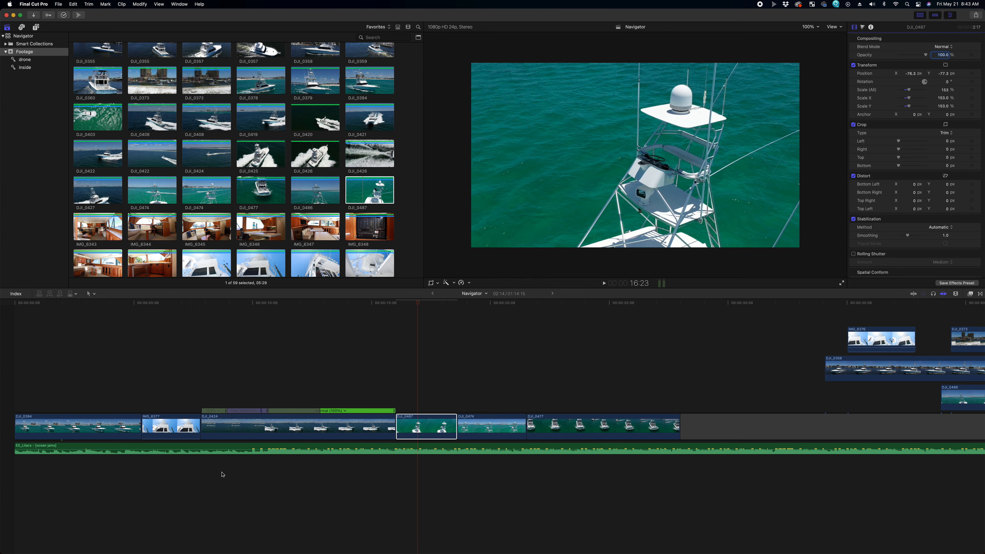
left_click(399, 400)
key("space")
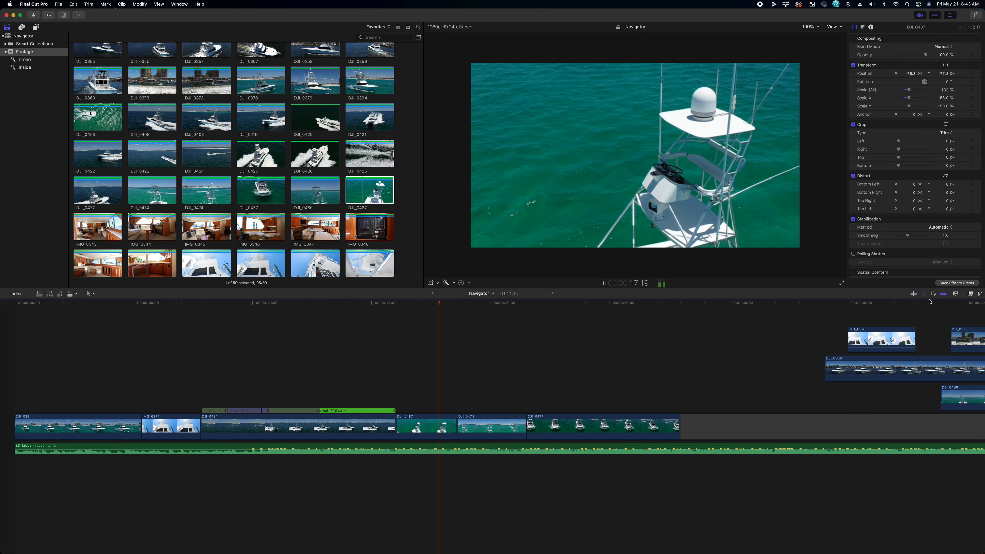
key("space")
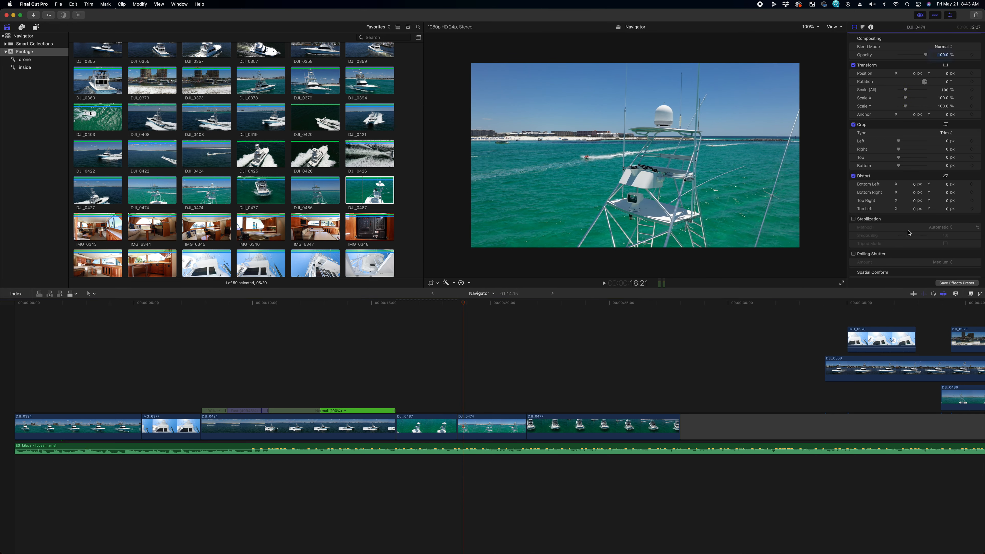
Step: Set DJI_0487's stabilization smoothing to 3.0 and play the shot again
left_click(426, 367)
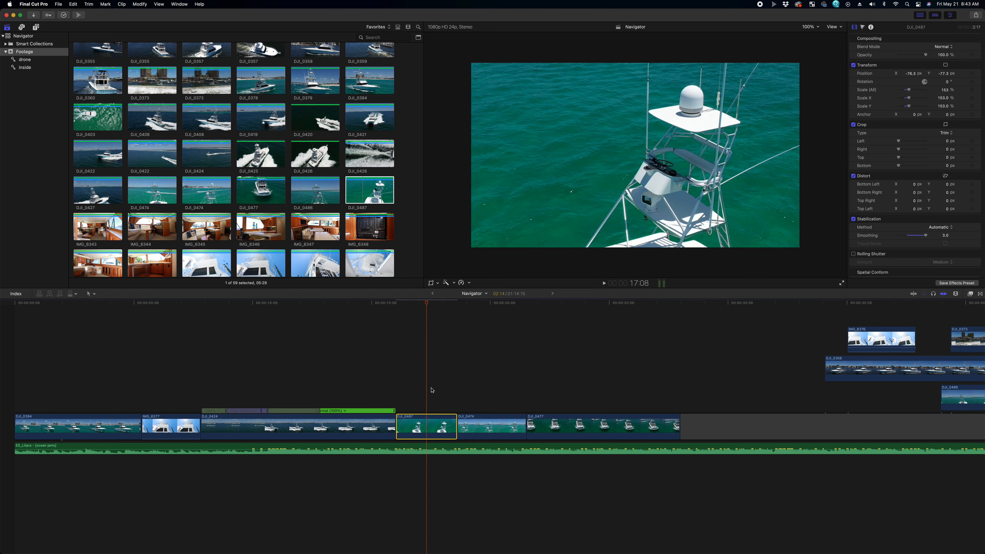
left_click(389, 391)
key("space")
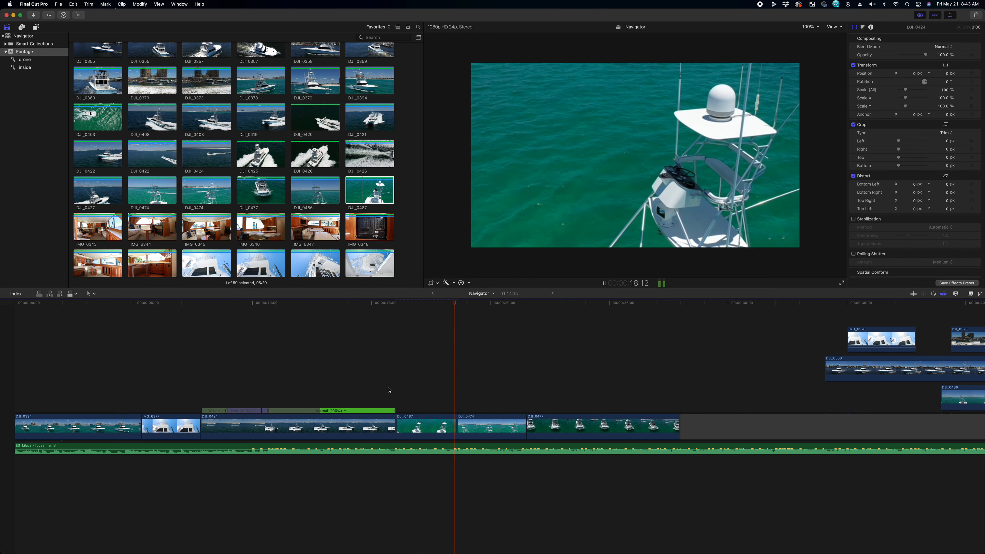
key("space")
Step: Move DJI_0474 out of the main storyline to about 26.5 seconds above the gap, and play DJI_0487 into DJI_0477
left_click_drag(490, 427, 681, 397)
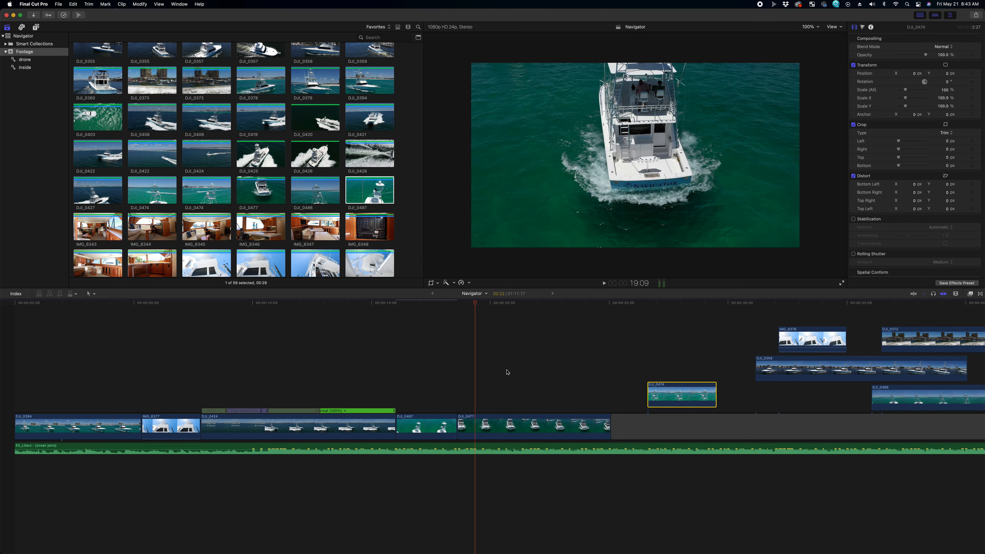
left_click(405, 369)
key("space")
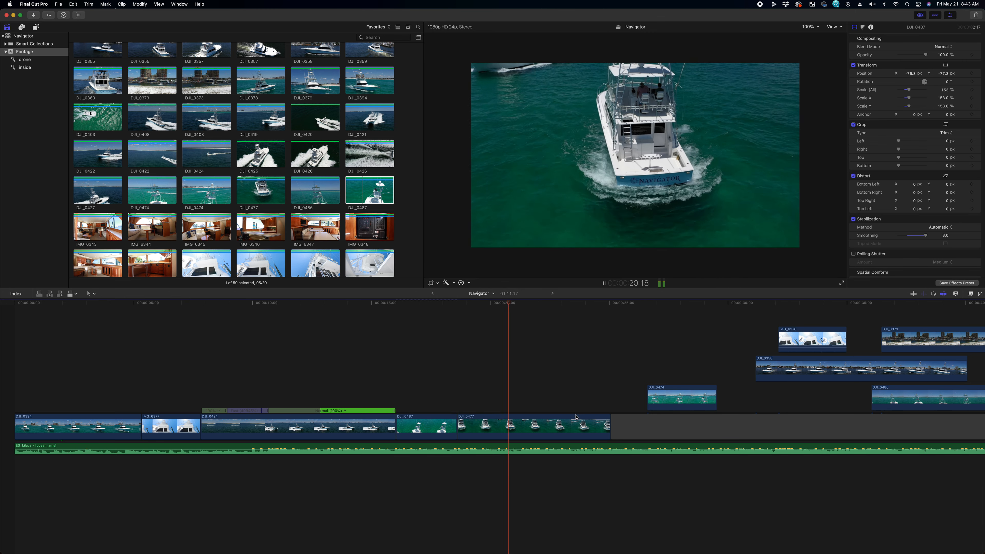
key("space")
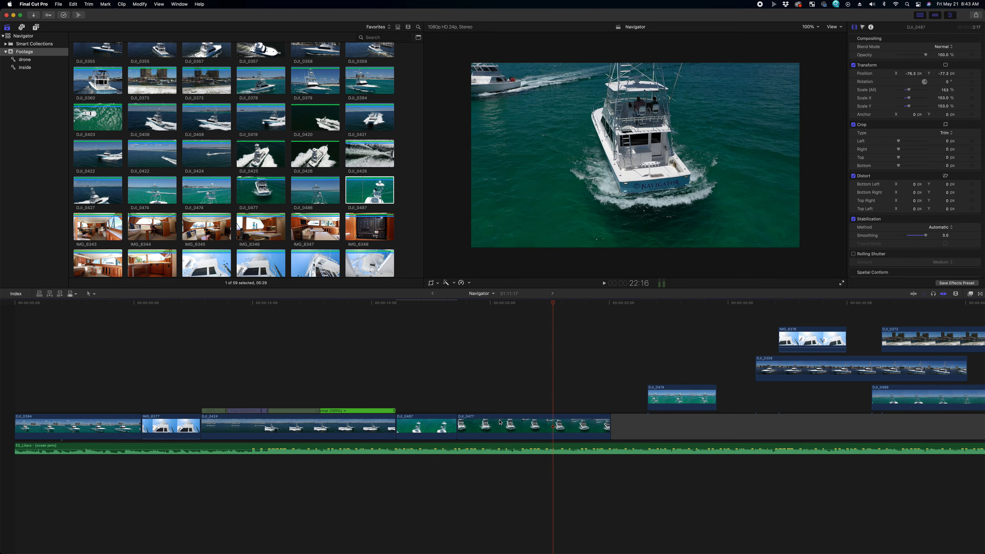
Step: Extend the end of DJI_0477 to about 29 seconds and scrub its added footage to 27:19
left_click_drag(607, 422, 704, 422)
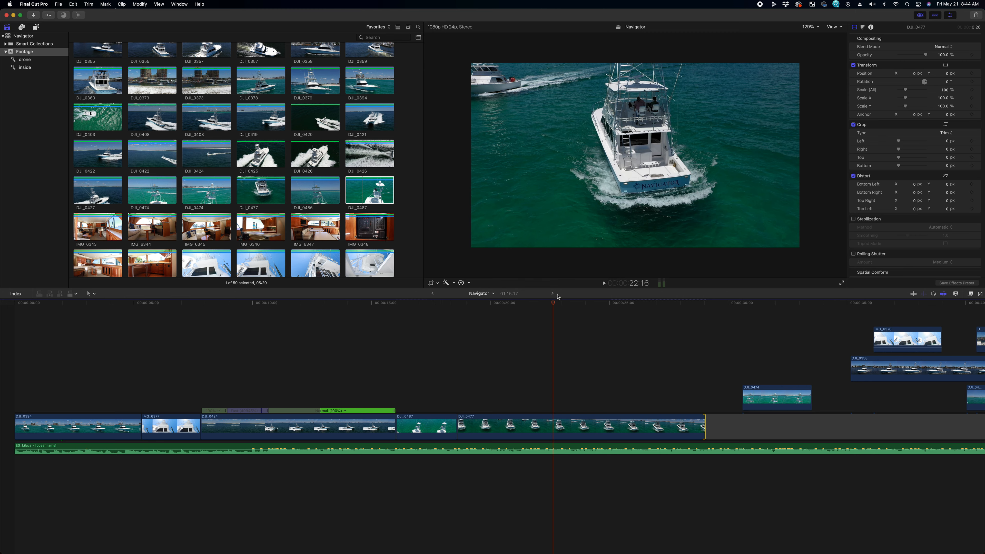
left_click_drag(554, 305, 675, 365)
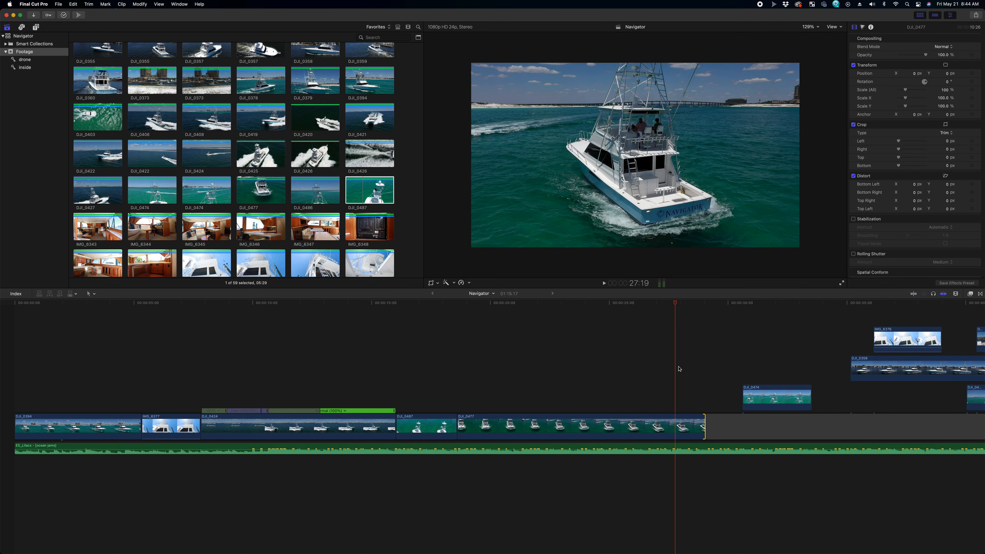
Step: Extend the end of DJI_0477 to about 31 seconds and scrub through its added footage
left_click_drag(702, 424, 745, 424)
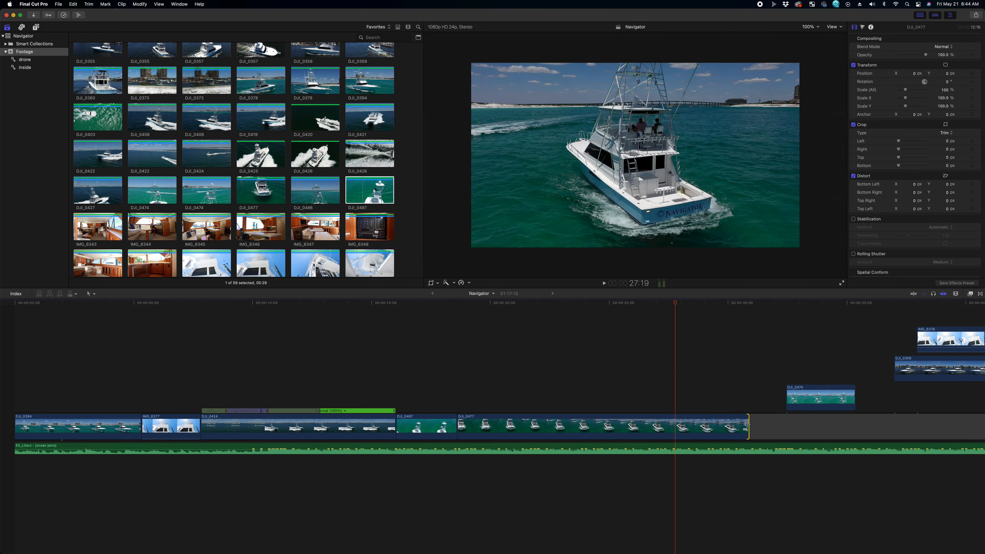
left_click(686, 367)
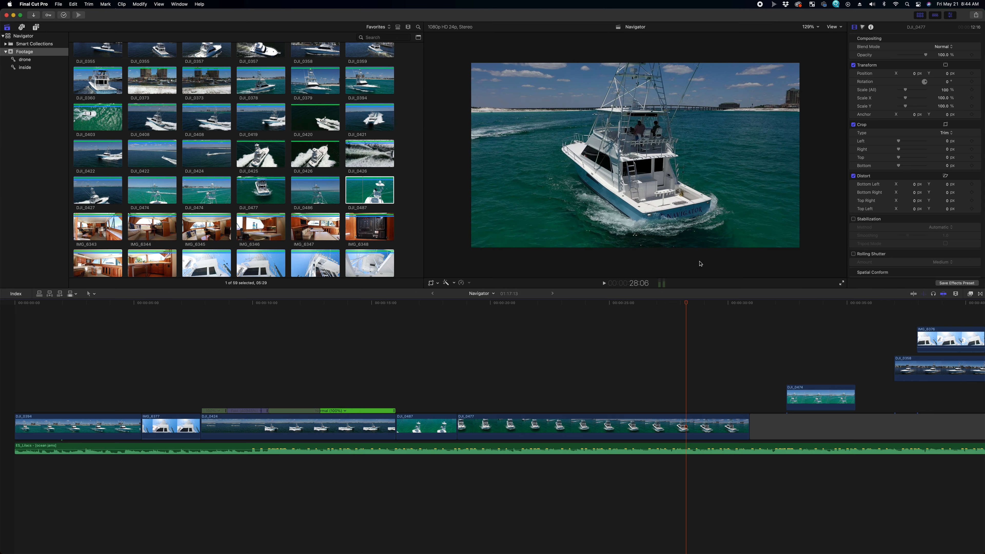
left_click_drag(679, 305, 594, 373)
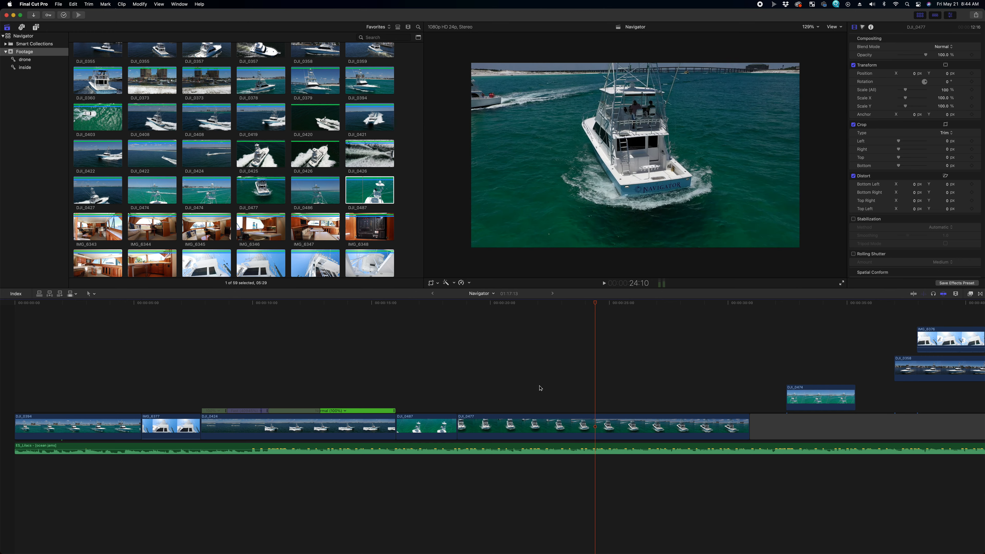
key("shift+z")
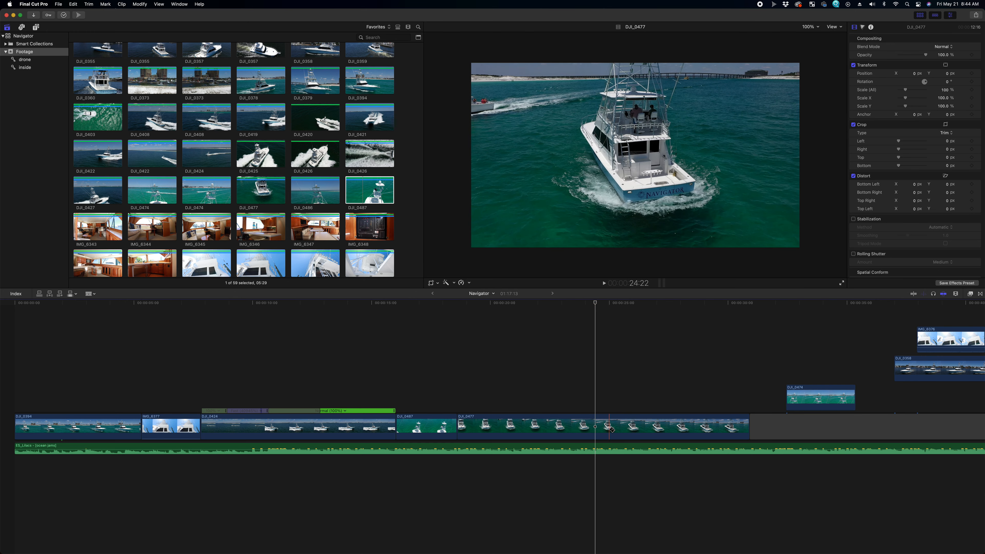
Step: Split DJI_0477 at about 24:22 and delete the part before the cut
left_click(609, 426)
key("a")
left_click(590, 439)
key("Delete")
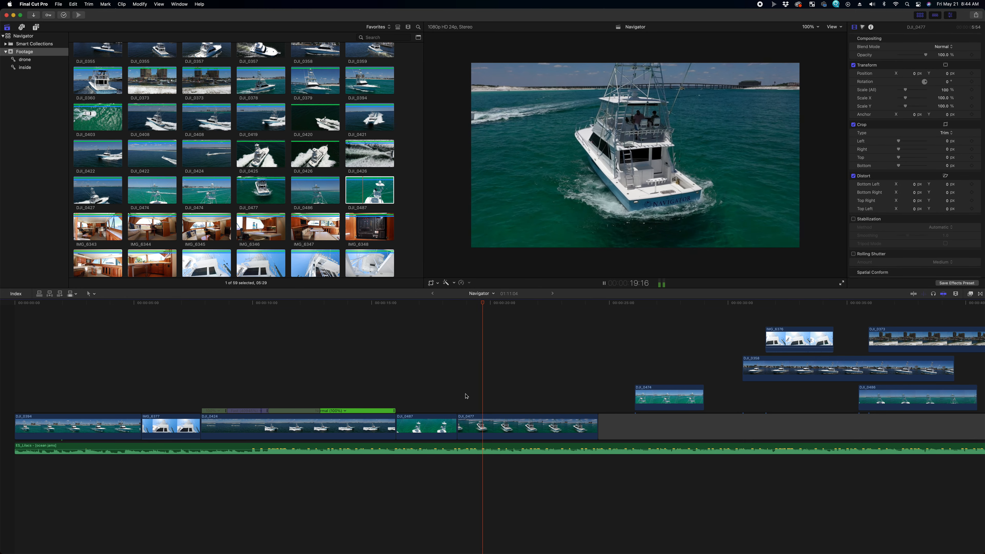
Step: Play DJI_0477 against the music and trim its end back to 22:15
key("space")
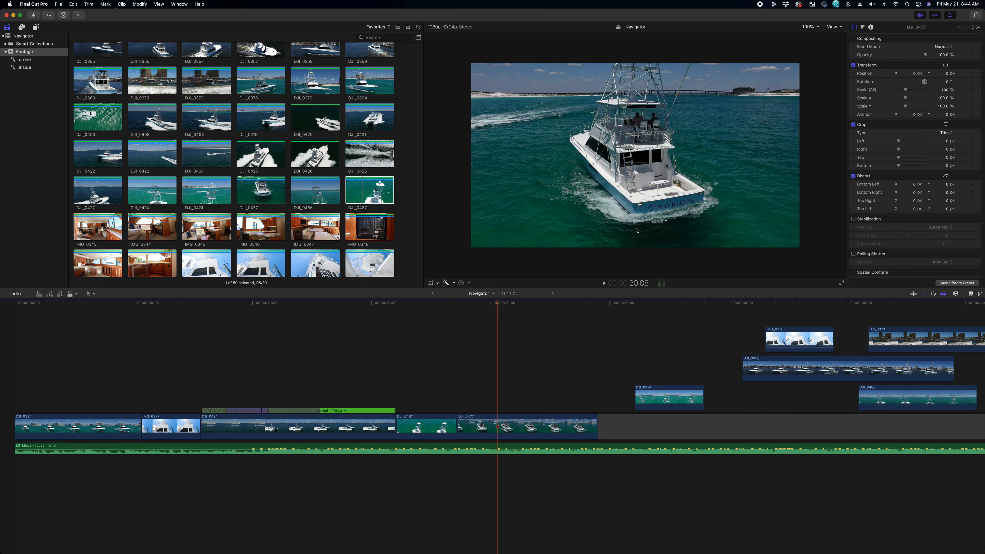
left_click_drag(523, 436, 489, 435)
left_click(469, 387)
key("space")
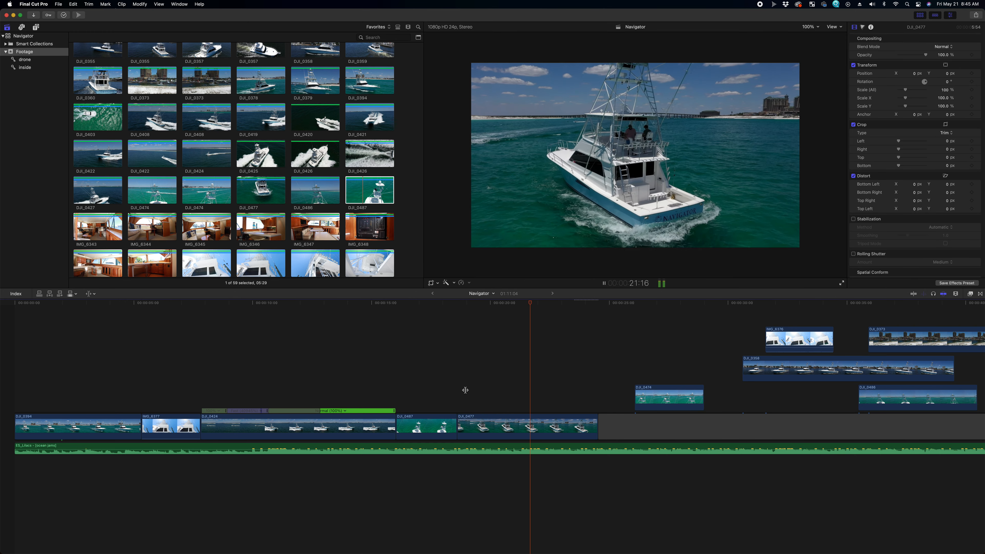
key("space")
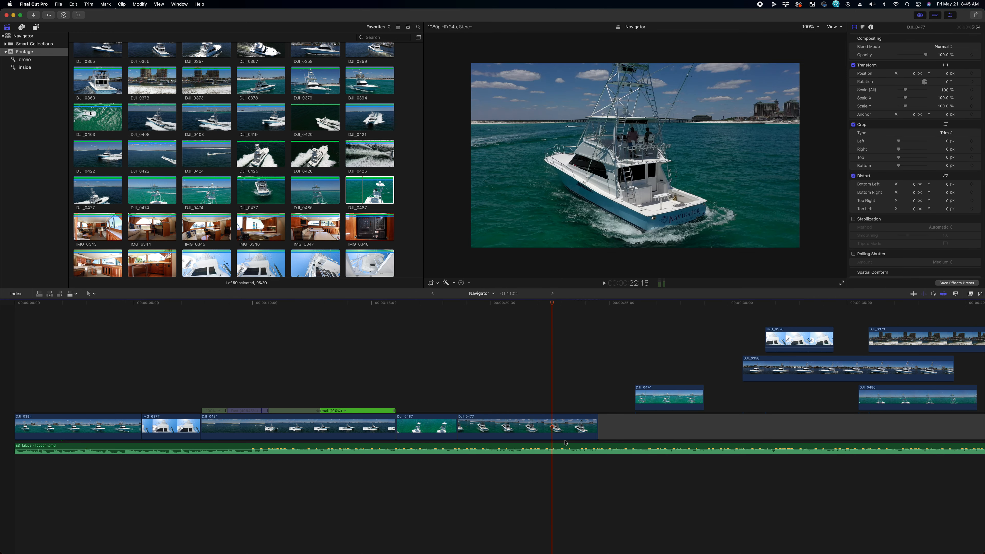
left_click_drag(594, 419, 551, 419)
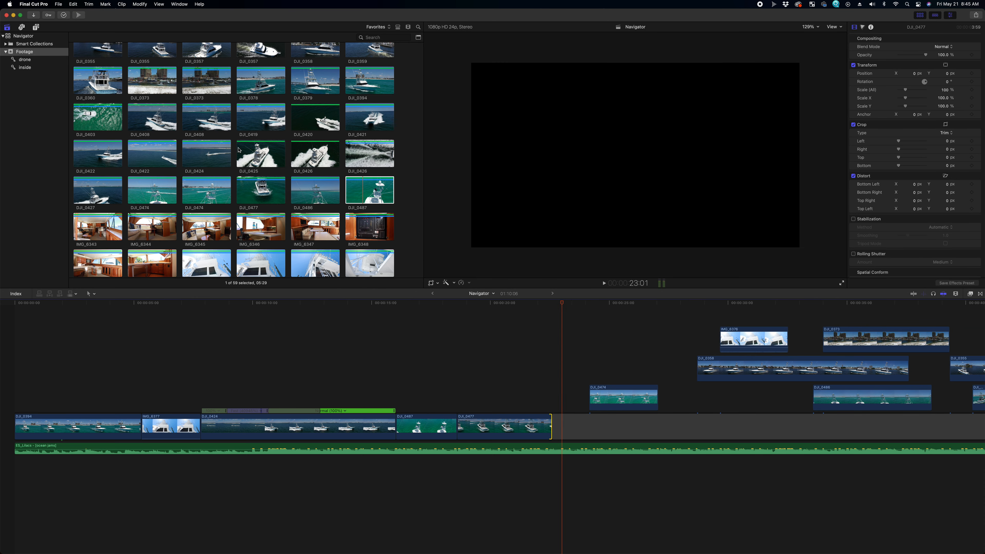
Step: Place a copy of DJI_0477 above the gap at about 36 seconds and preview DJI_0425 from the footage
left_click(248, 152)
left_click_drag(501, 429, 906, 313)
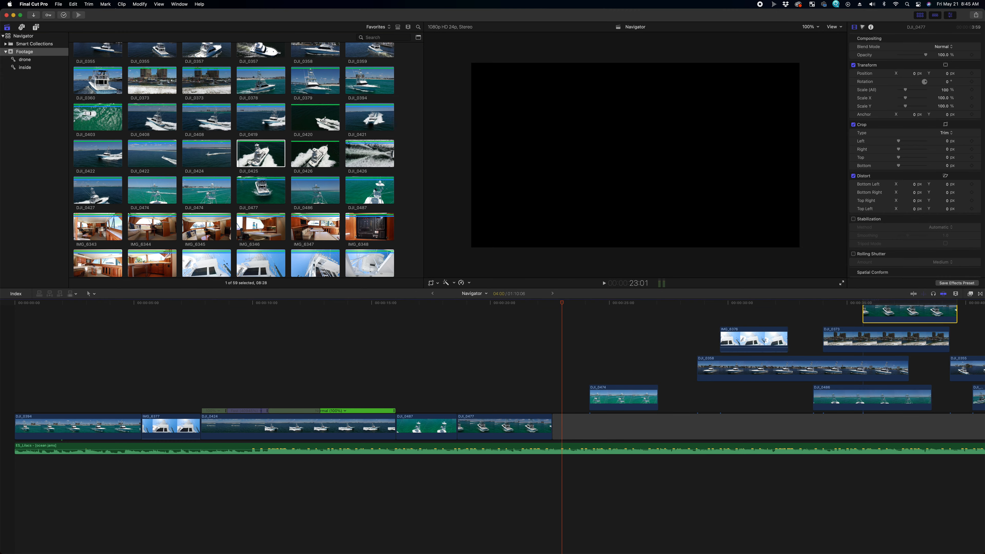
left_click(249, 161)
key("space")
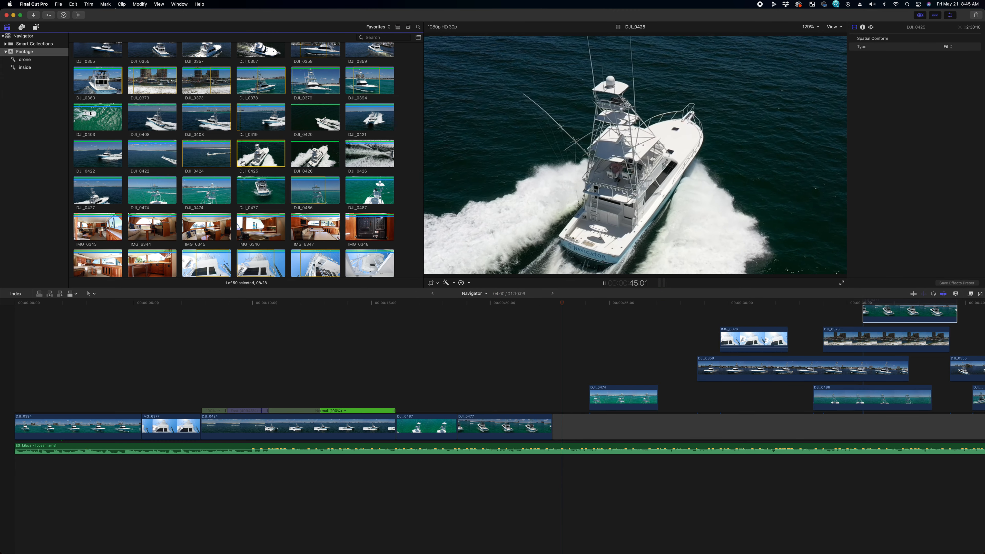
left_click(301, 387)
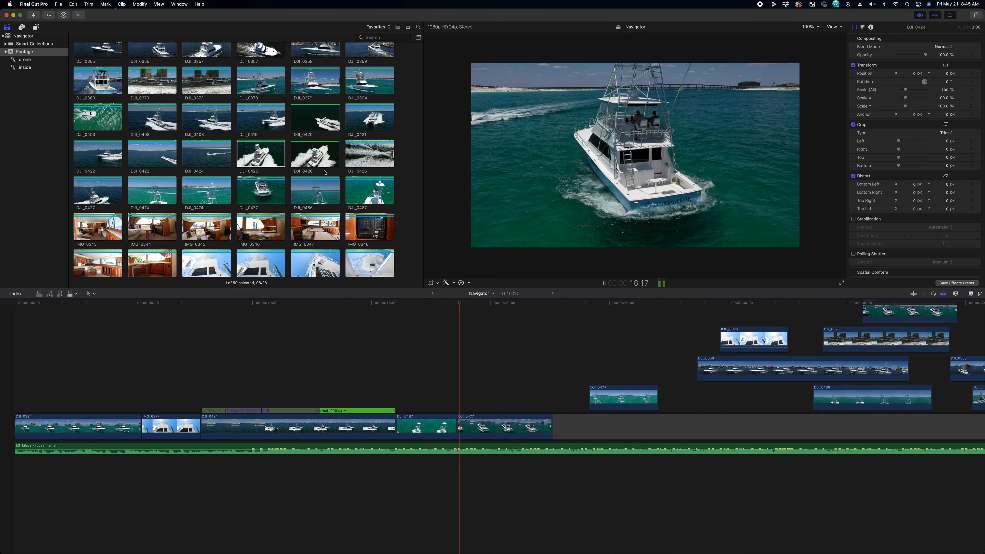
Step: Compare DJI_0426 with DJI_0425, insert DJI_0425 between DJI_0487 and DJI_0477, and play the cut
left_click(319, 153)
key("space")
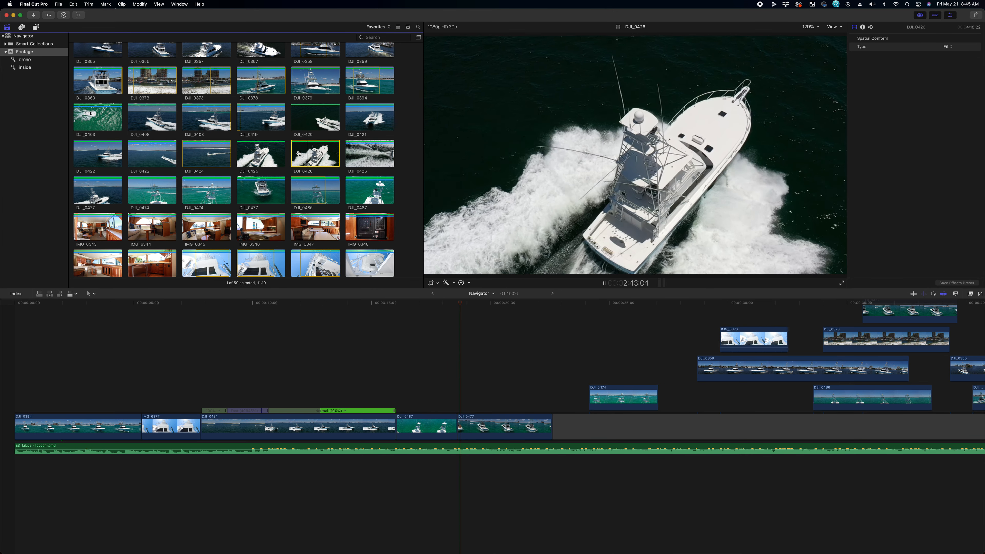
left_click(243, 151)
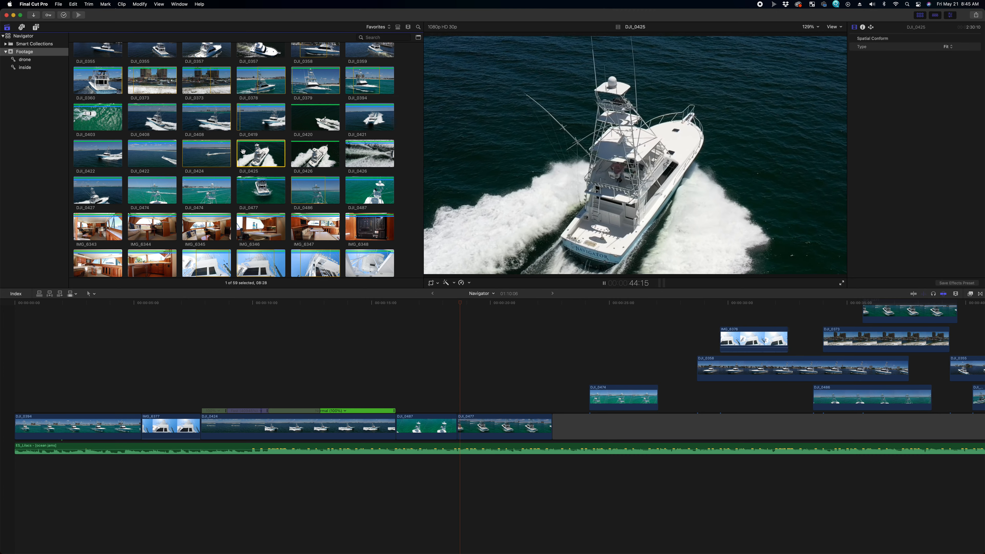
key("space")
left_click_drag(261, 153, 461, 426)
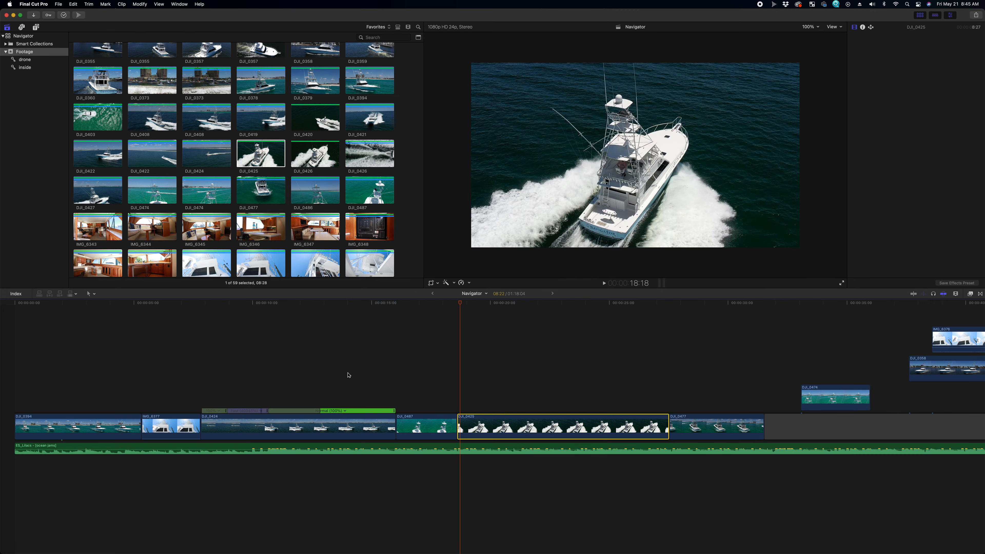
key("space")
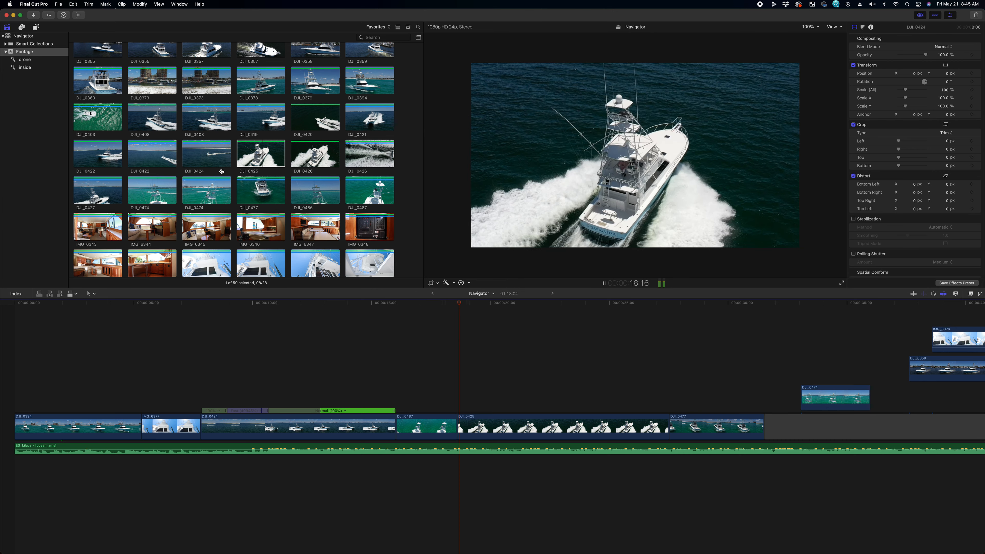
key("space")
Step: Mark a range of about 5:21 in DJI_0419, insert it between DJI_0487 and DJI_0425, and play it
left_click(259, 122)
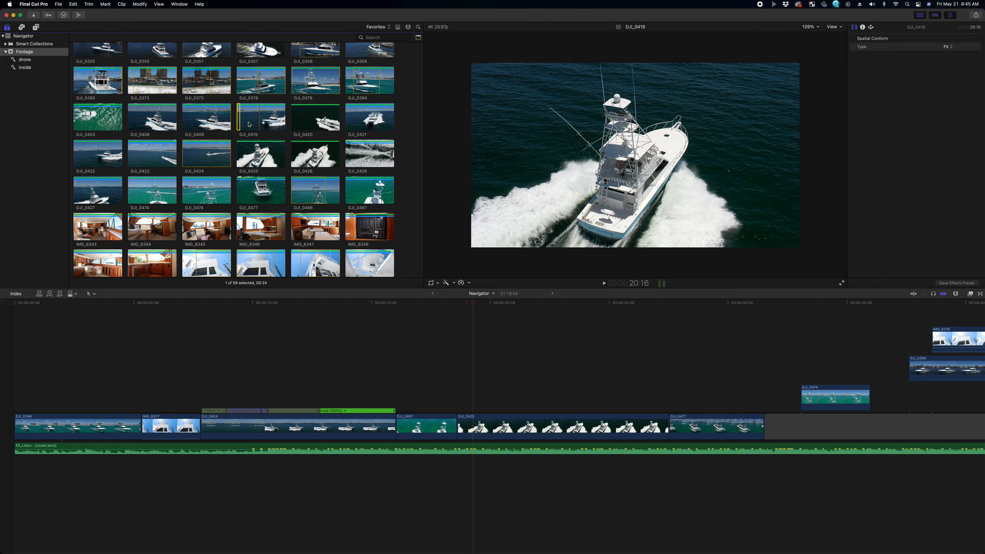
key("space")
key("i")
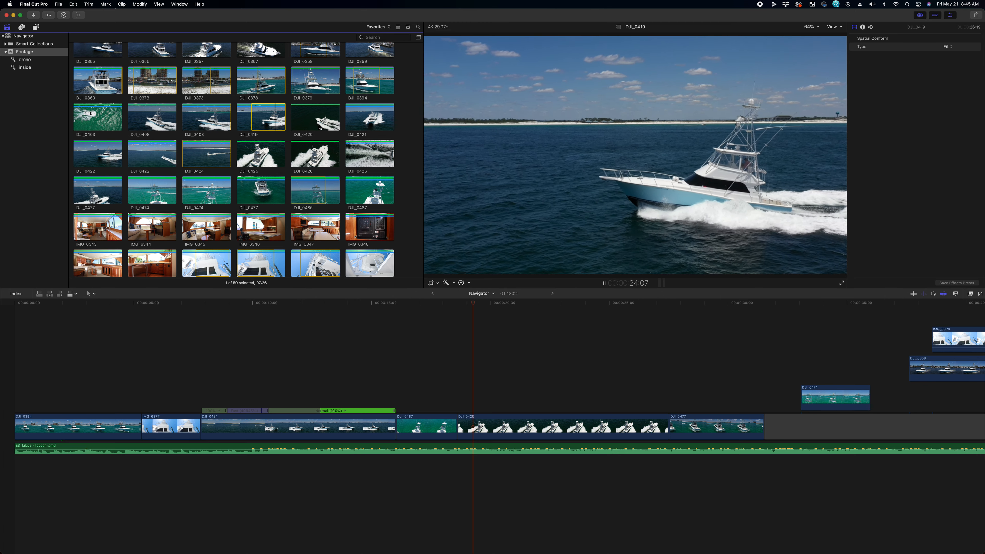
key("o")
left_click_drag(266, 115, 275, 347)
left_click_drag(264, 121, 446, 419)
left_click(300, 346)
key("space")
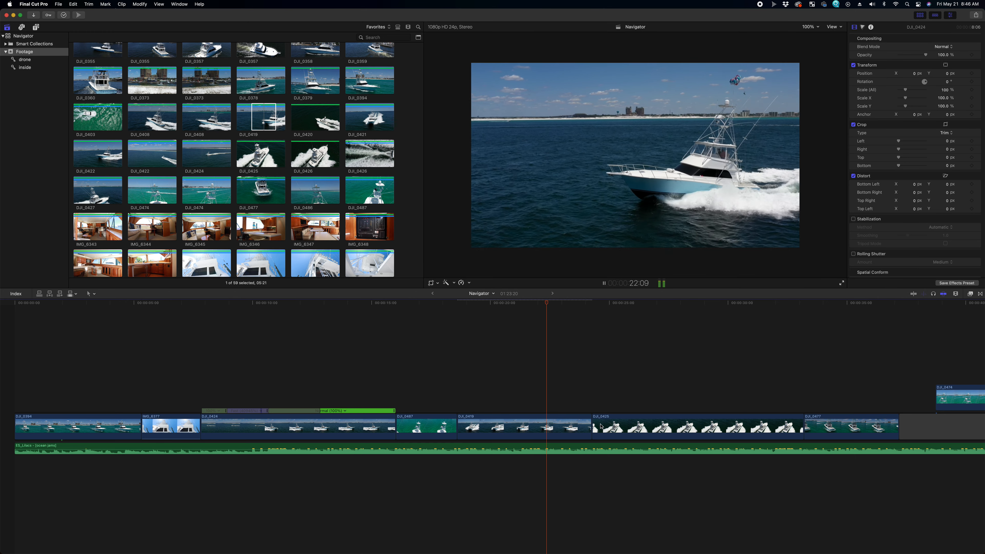
Step: Trim the end of DJI_0419 to about 23.8 seconds and play on through DJI_0425
left_click_drag(590, 425, 581, 421)
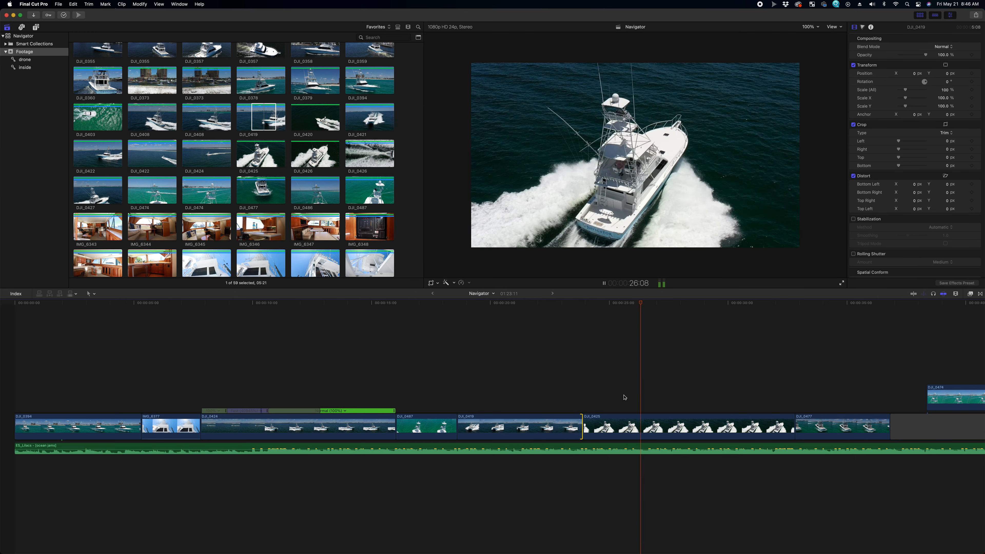
key("super+minus")
key("super+minus")
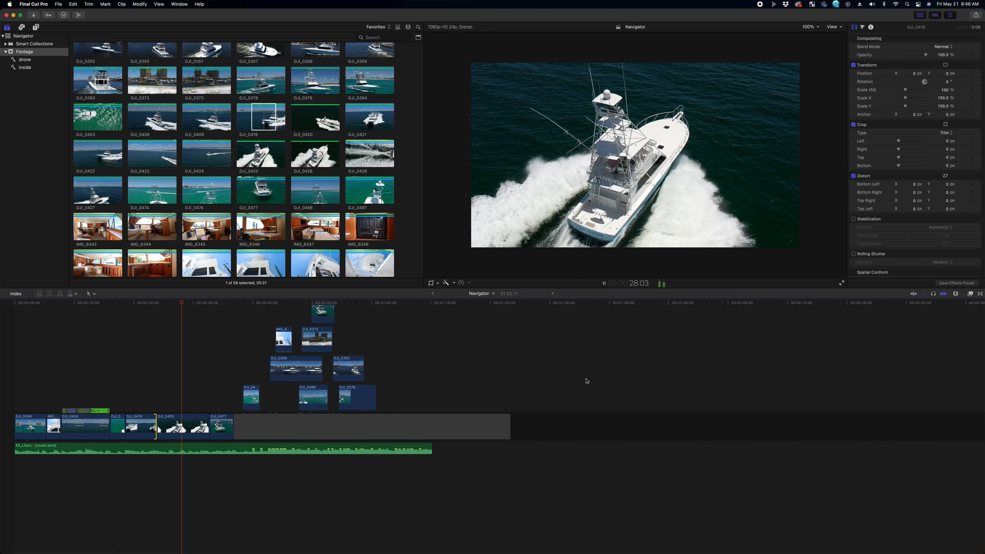
key("super+equal")
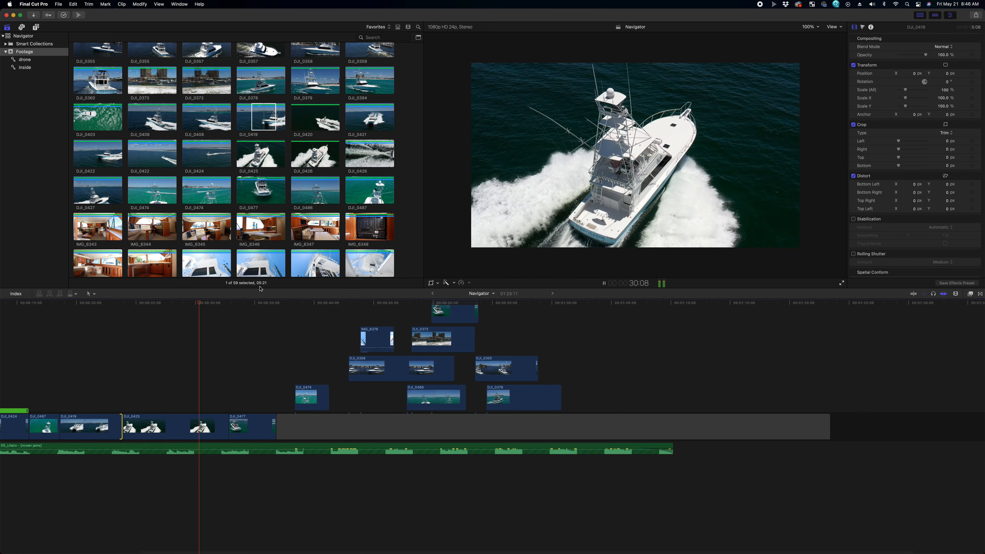
key("space")
mouse_move(211, 303)
left_mouse_down()
mouse_move(14, 300)
mouse_move(208, 294)
left_mouse_up()
Step: Preview DJI_0373, insert it between DJI_0419 and DJI_0425, and review the edit up to 25:22
scroll(252, 163, "up", 3)
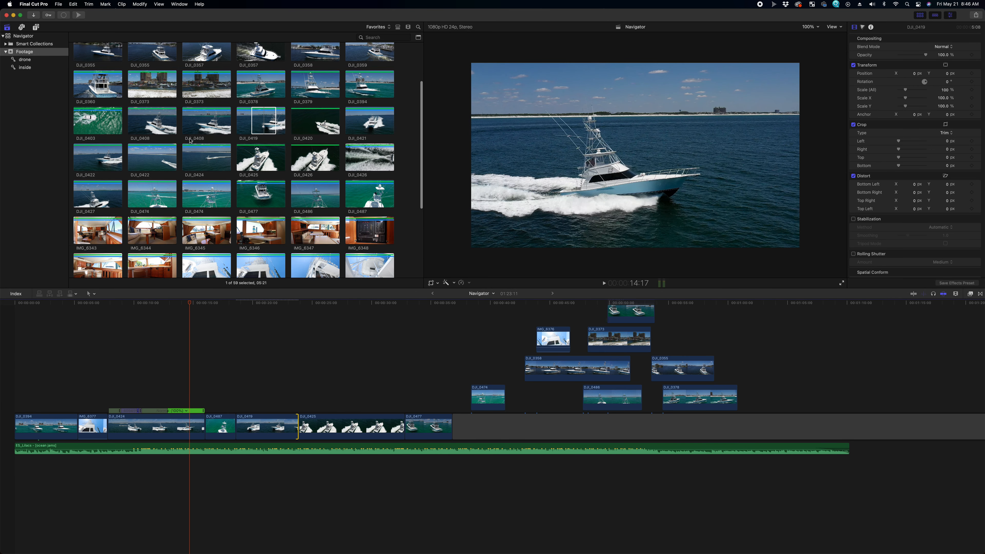
left_click(192, 154)
left_click(138, 158)
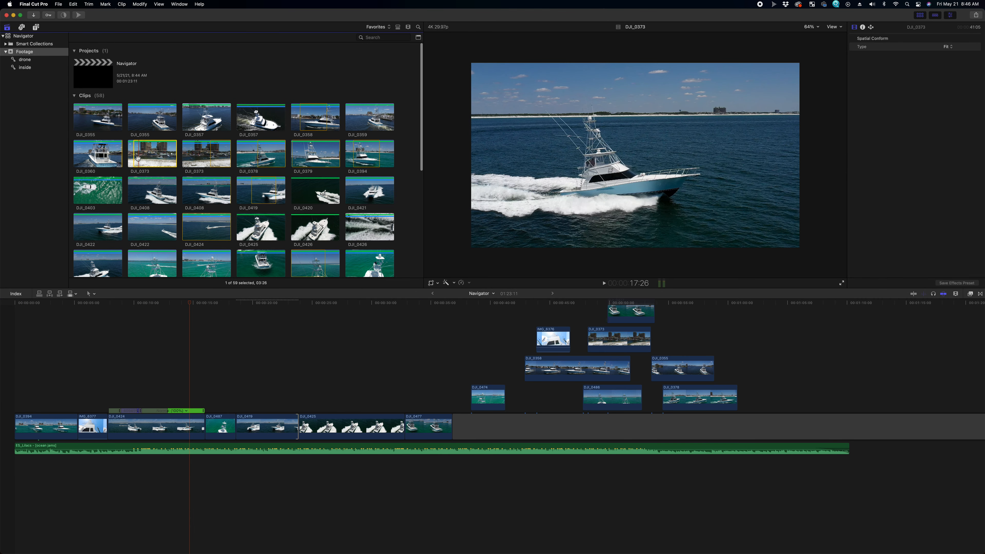
key("space")
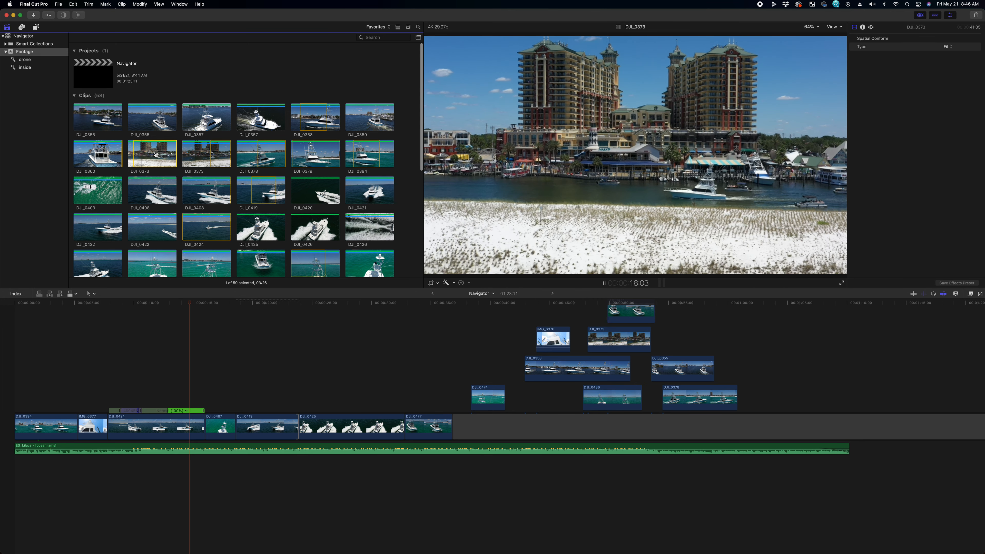
key("space")
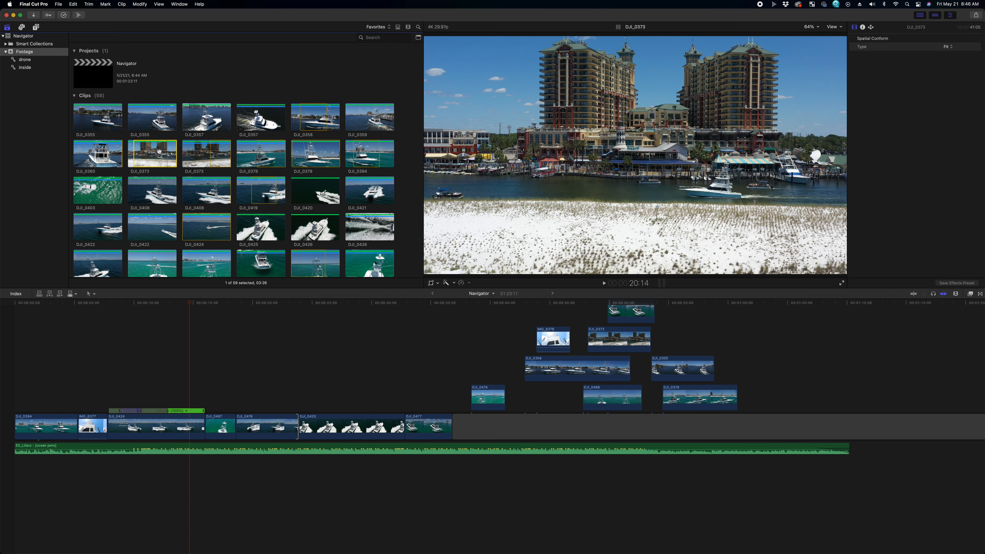
left_click_drag(149, 147, 316, 422)
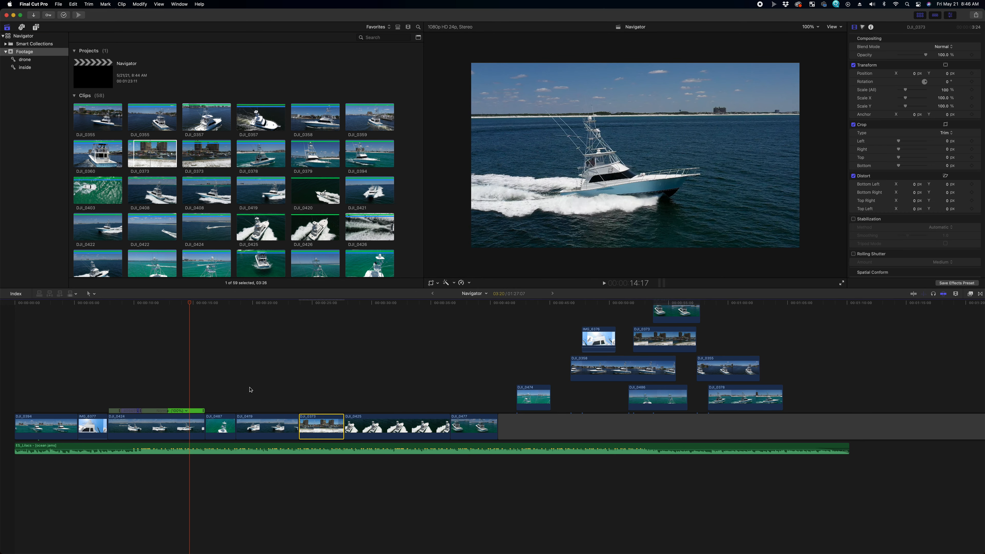
left_click(87, 308)
left_click_drag(74, 303, 323, 391)
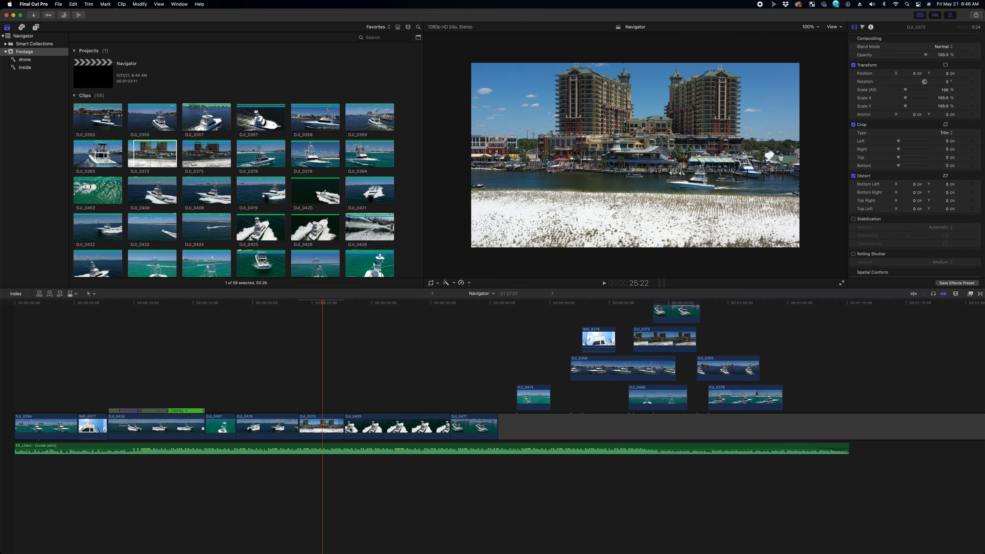
Step: Move DJI_0373 out of the main storyline to about 1:04 above the gap
scroll(242, 135, "down", 5)
left_click(260, 250)
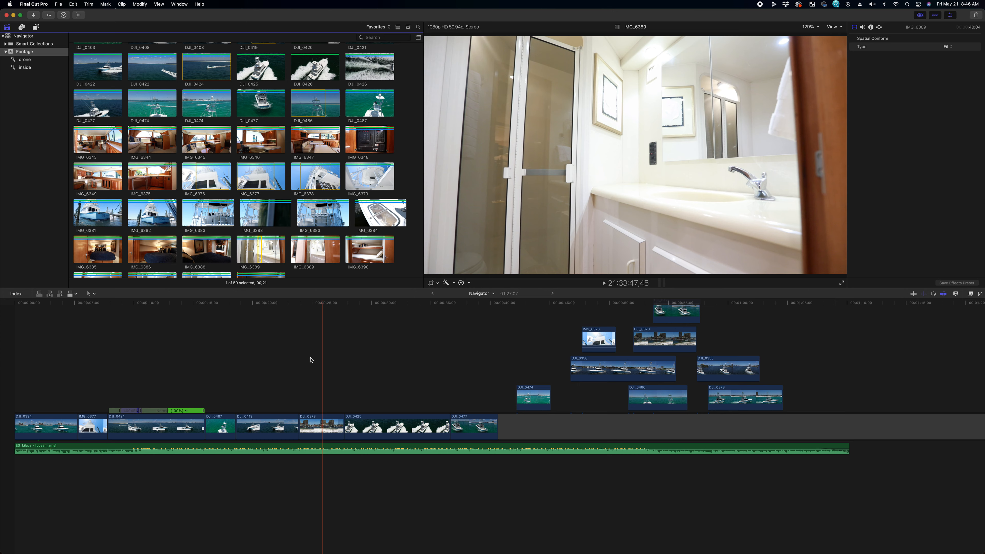
left_click_drag(312, 444, 797, 401)
key("space")
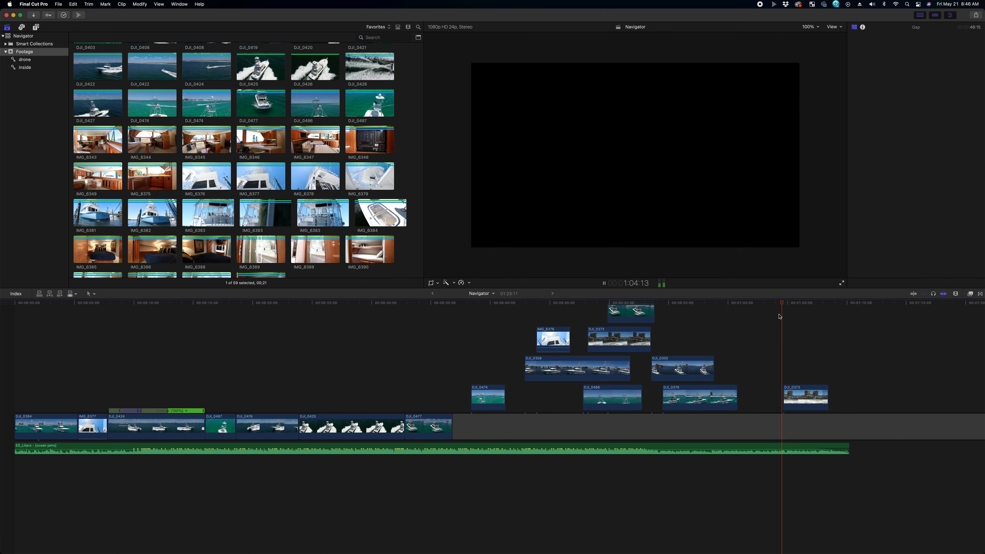
key("space")
left_click_drag(807, 404, 803, 404)
scroll(293, 213, "down", 2)
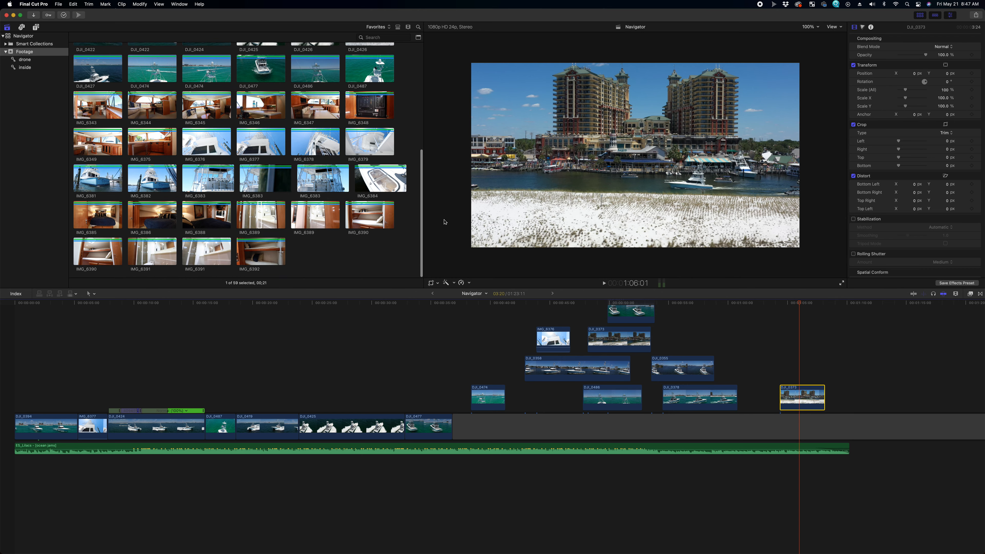
Step: Play the edit from the beginning through the opening shots into DJI_0487
left_click(797, 350)
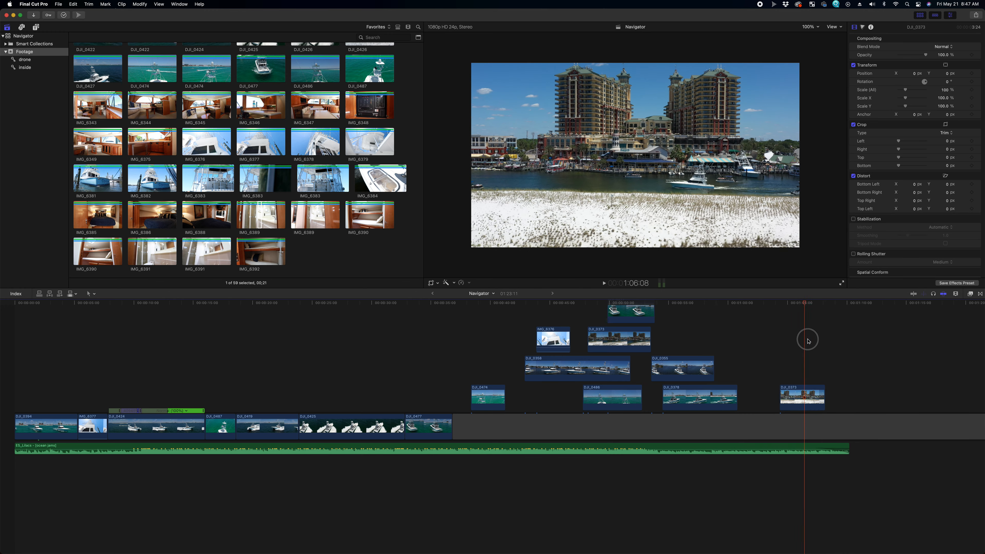
left_click(404, 355)
left_click(2, 337)
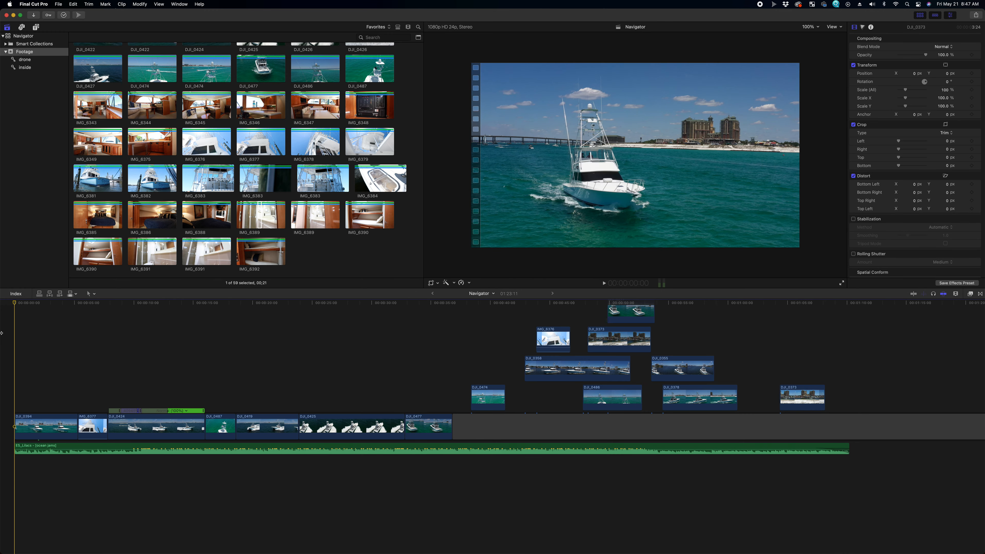
key("space")
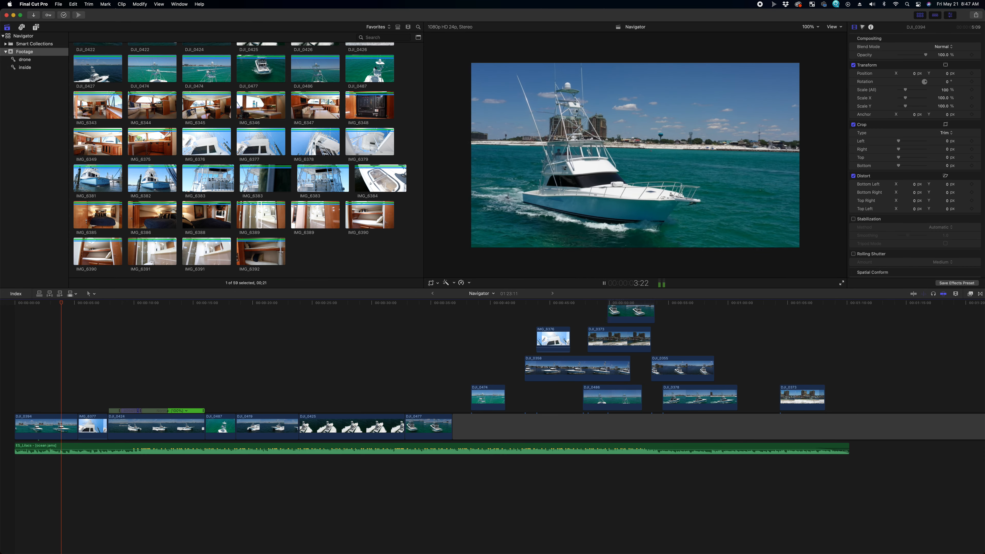
key("space")
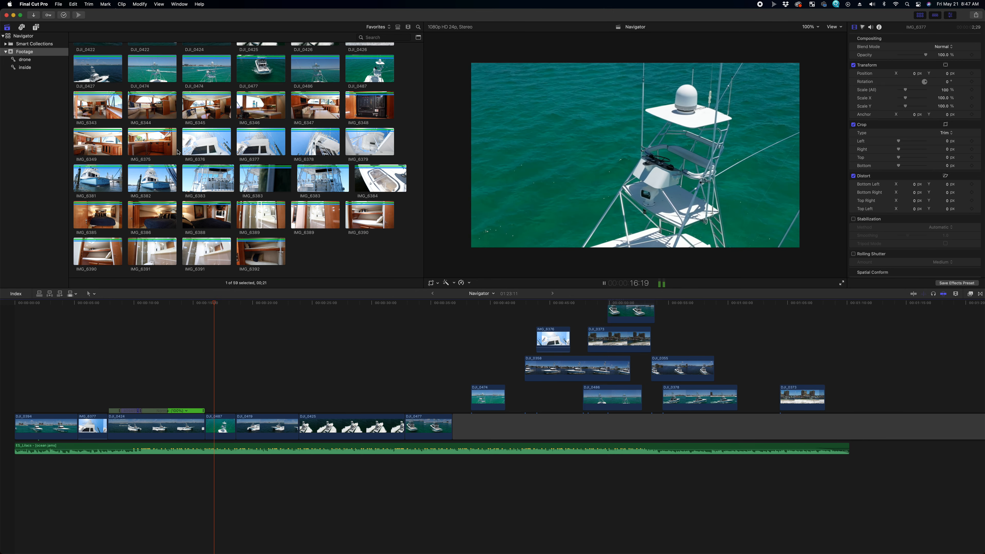
Step: Insert IMG_6383 into the main storyline between DJI_0487 and DJI_0419 and play it
left_click(320, 179)
left_click_drag(320, 179, 237, 428)
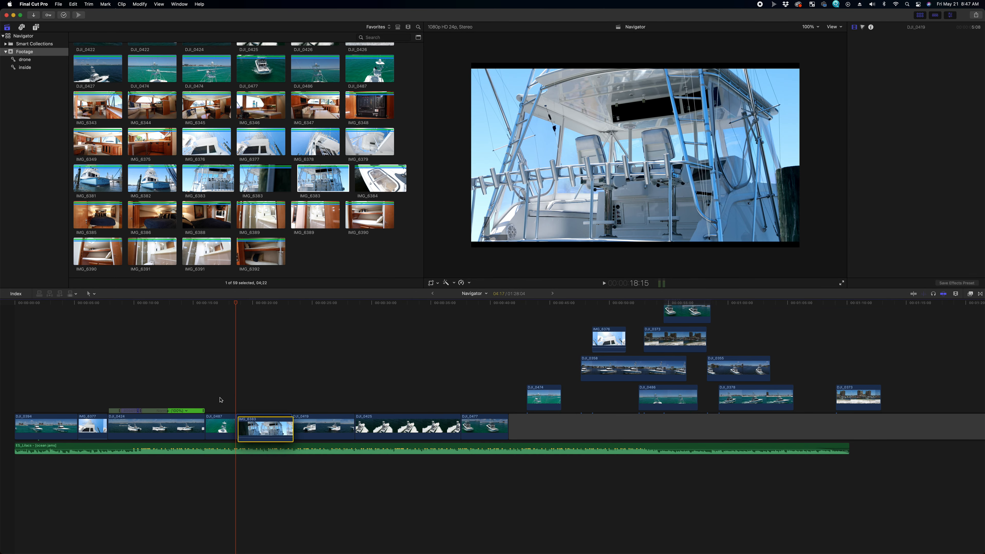
key("space")
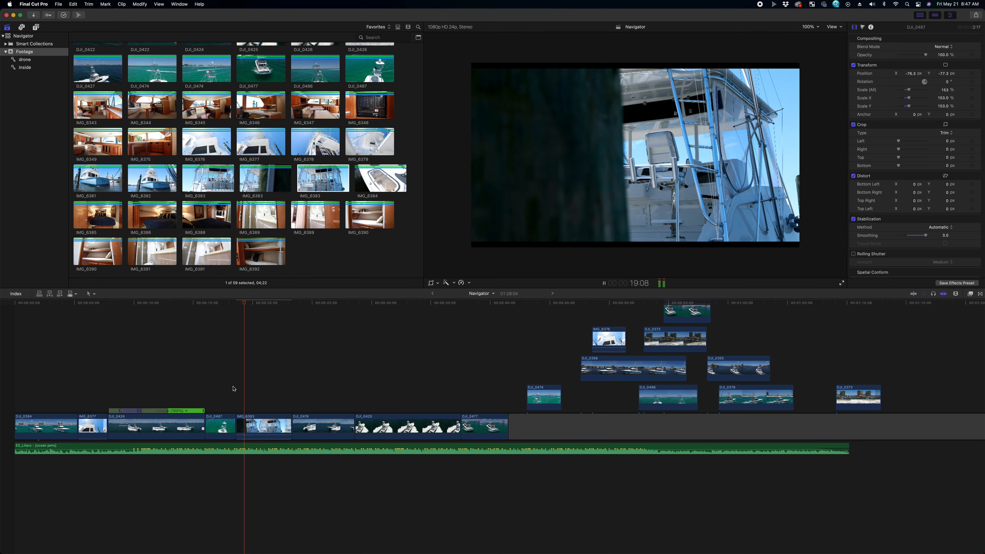
Step: Insert the 5:03 take of IMG_6383 between DJI_0424 and DJI_0487 and play the edit from DJI_0424 through it
left_click(255, 181)
left_click_drag(256, 181, 208, 427)
left_click(144, 347)
key("space")
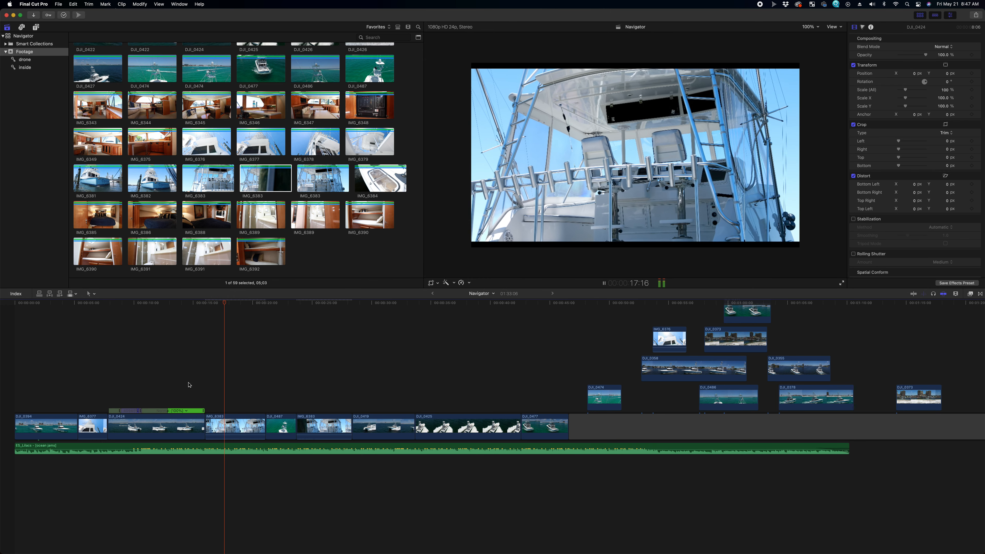
key("space")
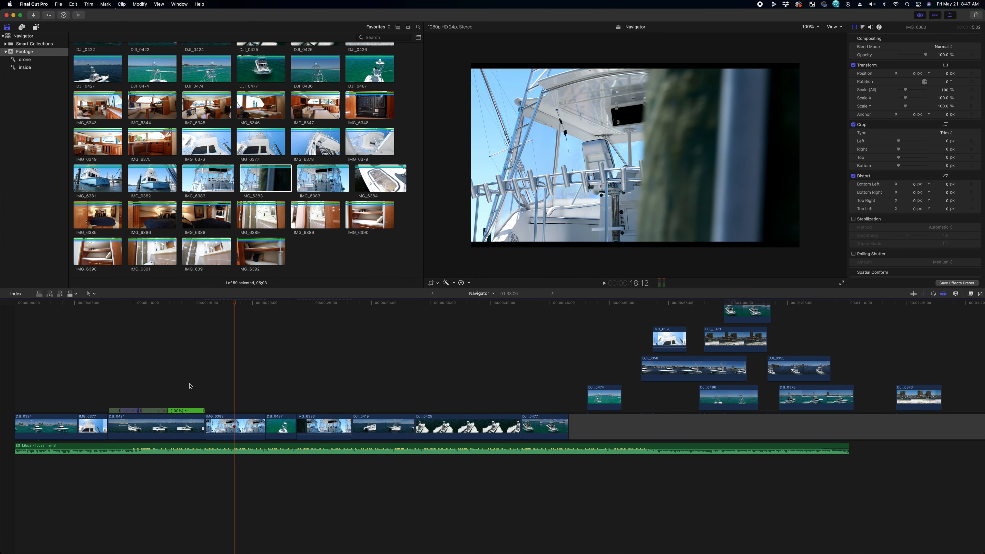
Step: Split the IMG_6383 clip before DJI_0487 at 18:05, delete its first part, and trim 7 frames off the remaining clip's end
key("Left")
key("Left")
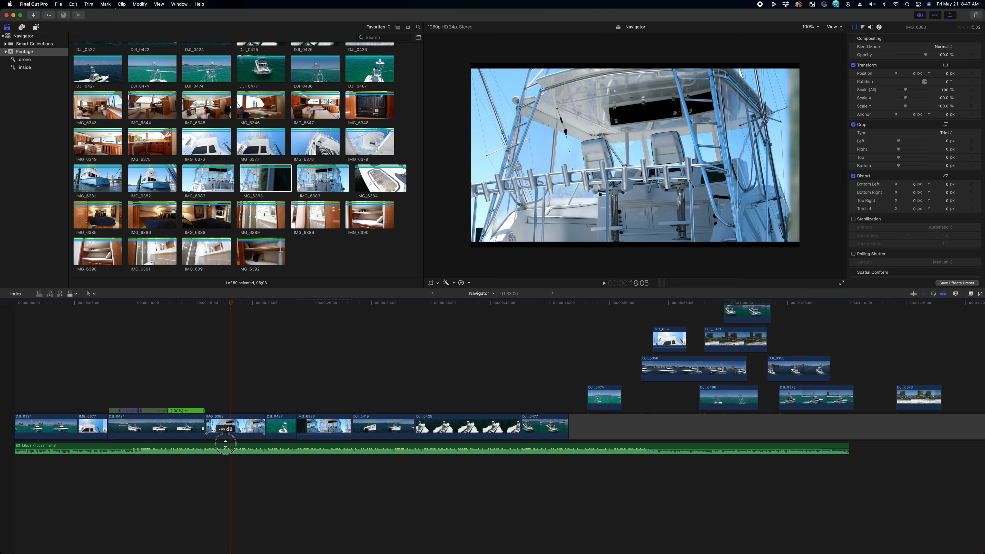
key("r")
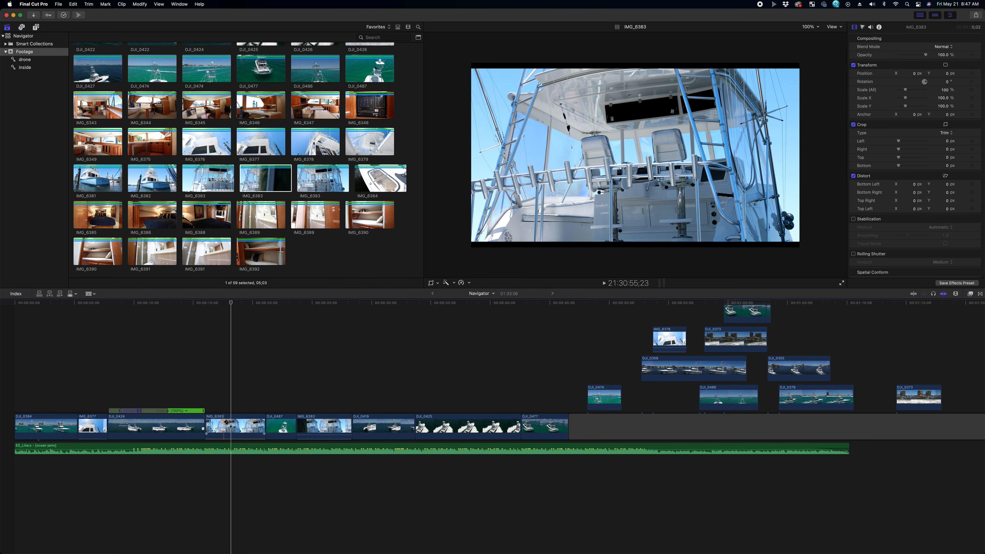
left_click(232, 421)
key("a")
left_click(220, 431)
key("Delete")
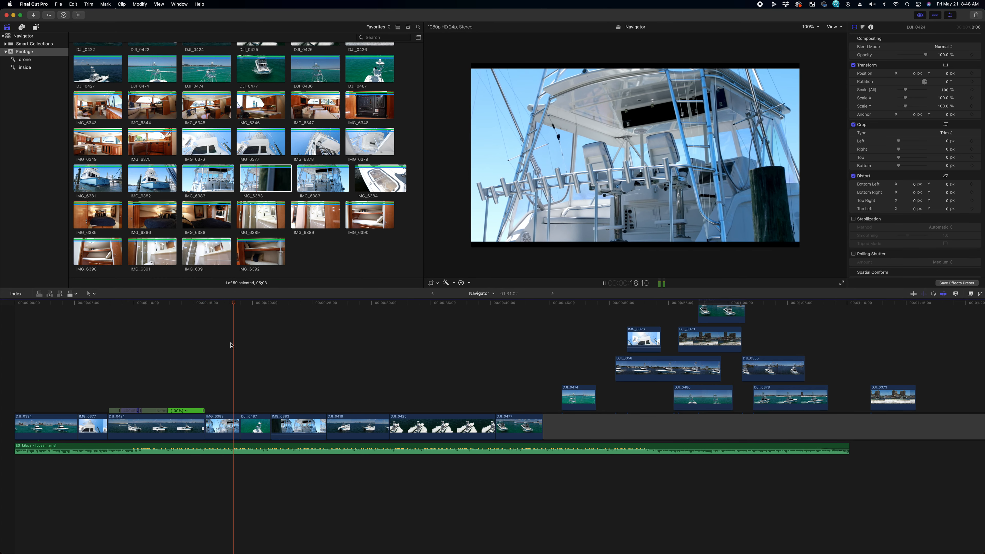
left_click_drag(239, 427, 234, 428)
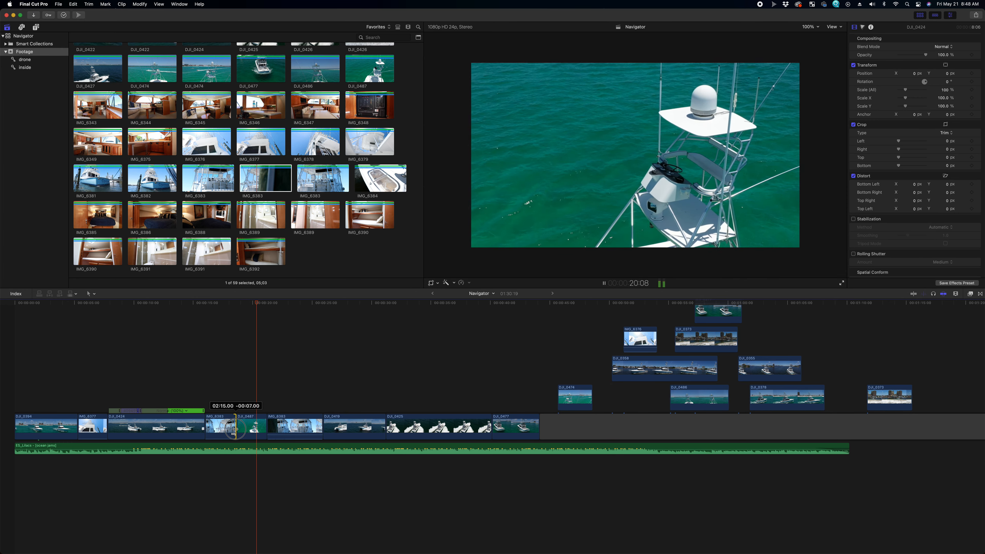
Step: Delete the other IMG_6383 clip after DJI_0487 and play through the closed-up edit
left_click(277, 418)
key("Delete")
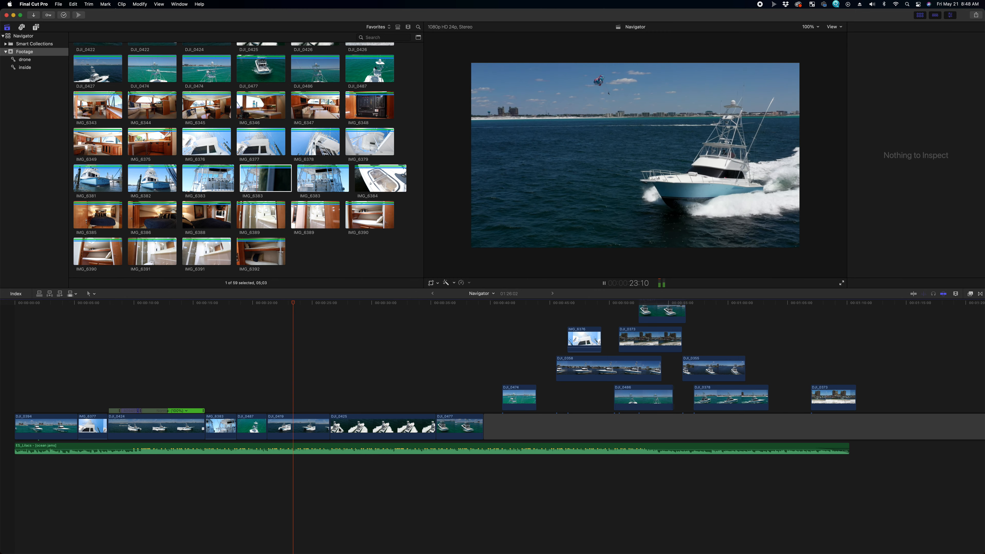
left_click(328, 423)
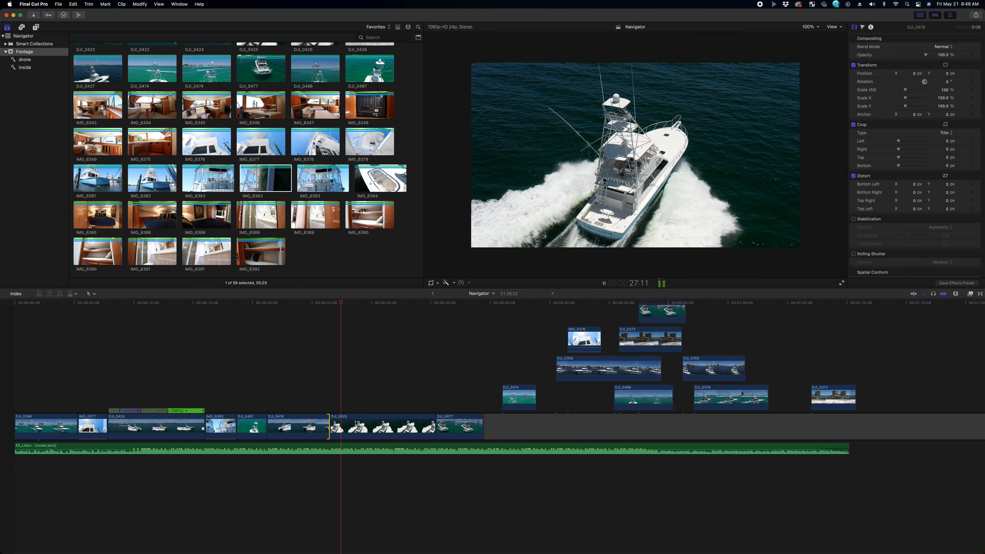
key("space")
left_click(149, 395)
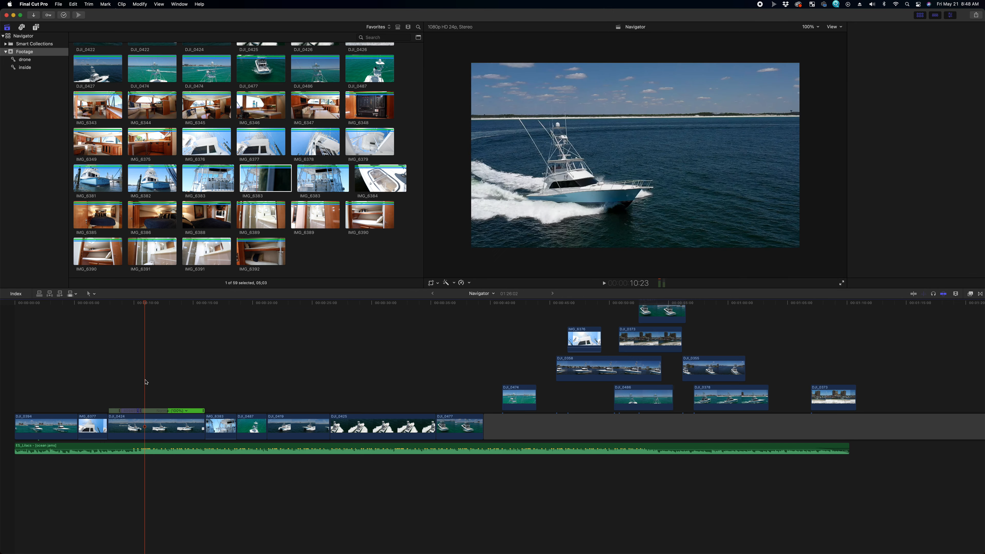
key("space")
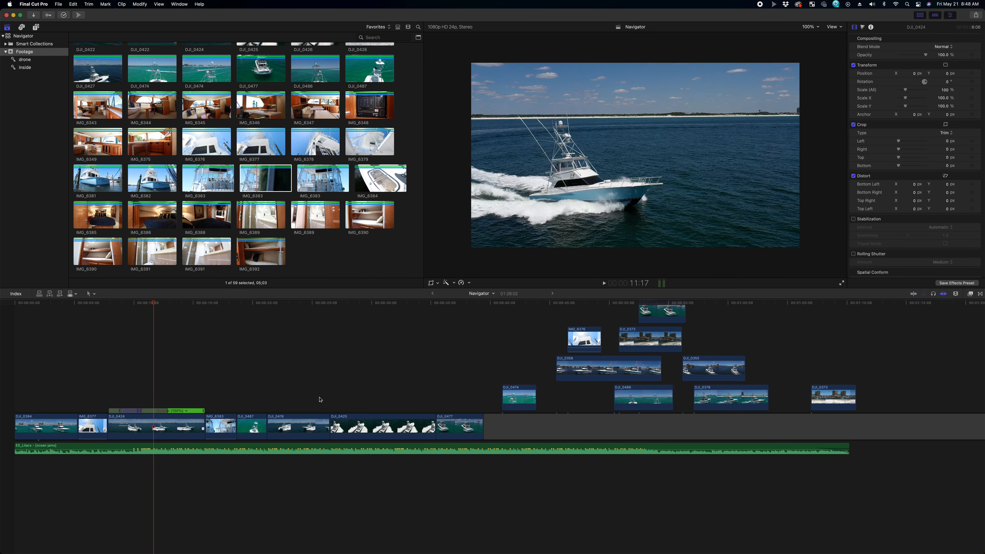
Step: Move DJI_0419 out of the main storyline to above the connected DJI_0373, and review the cuts from IMG_6383 to DJI_0425
left_click(284, 384)
left_click_drag(295, 433, 790, 375)
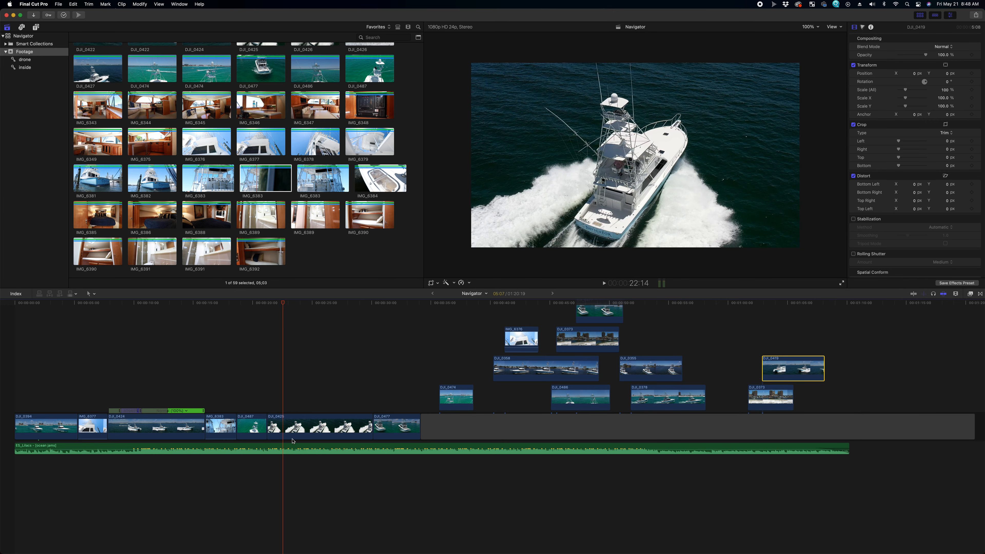
left_click(228, 396)
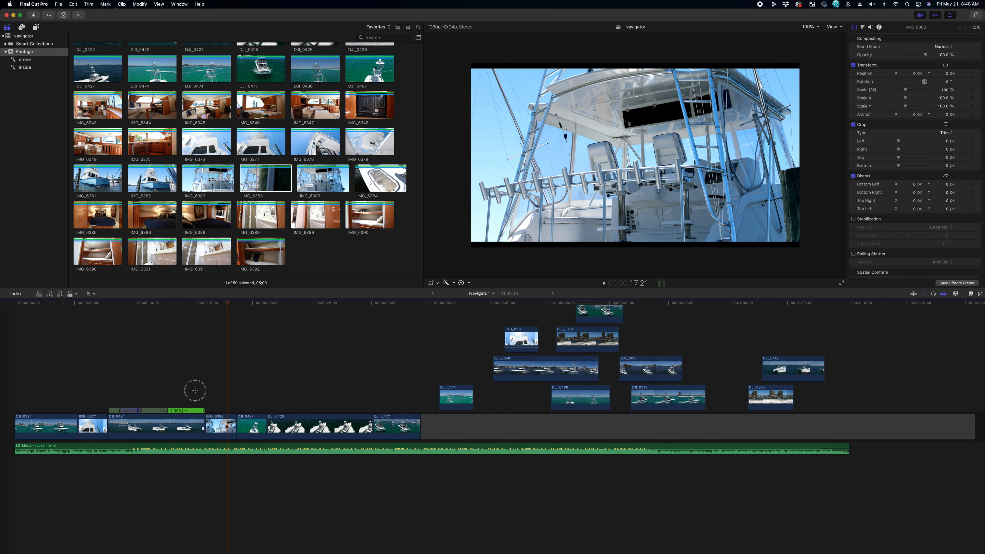
left_click(195, 391)
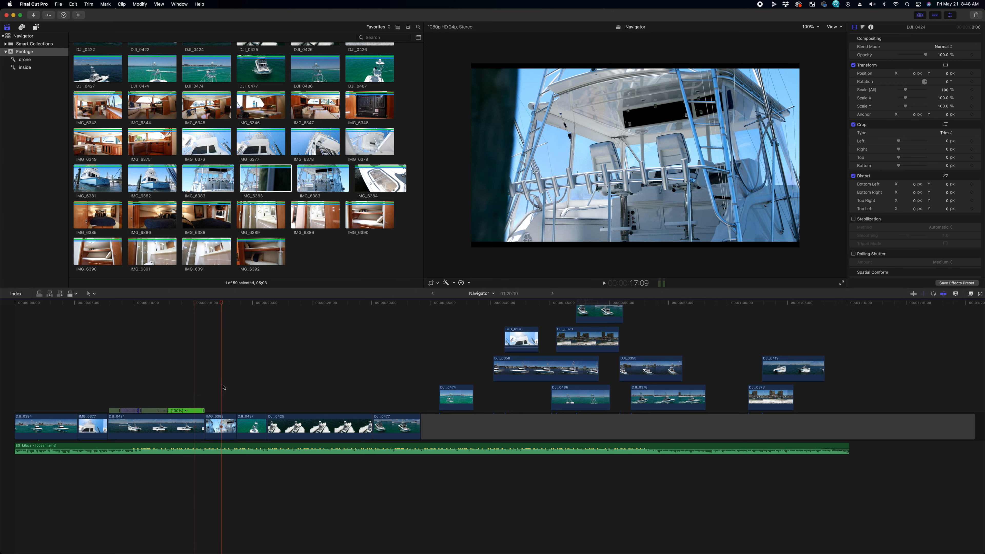
left_click(248, 385)
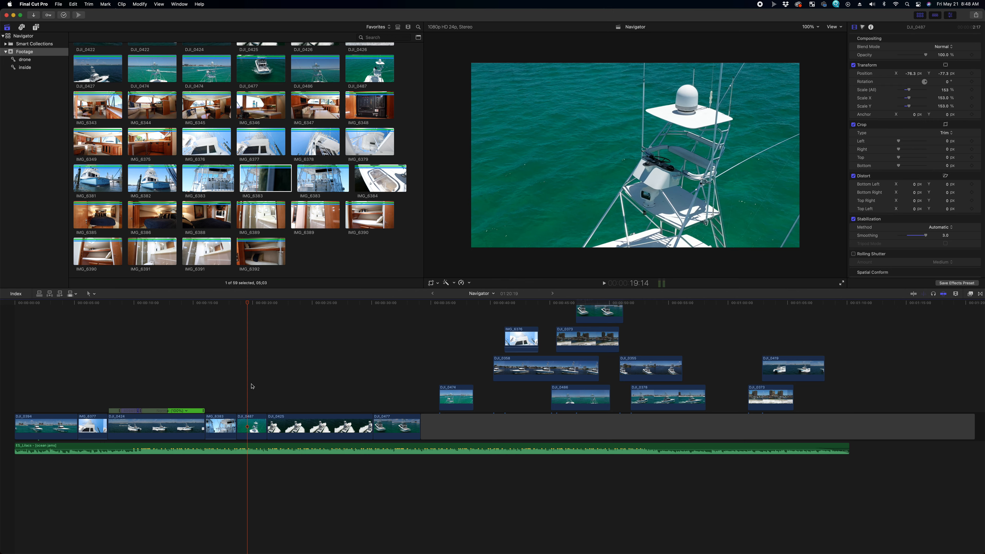
left_click(276, 392)
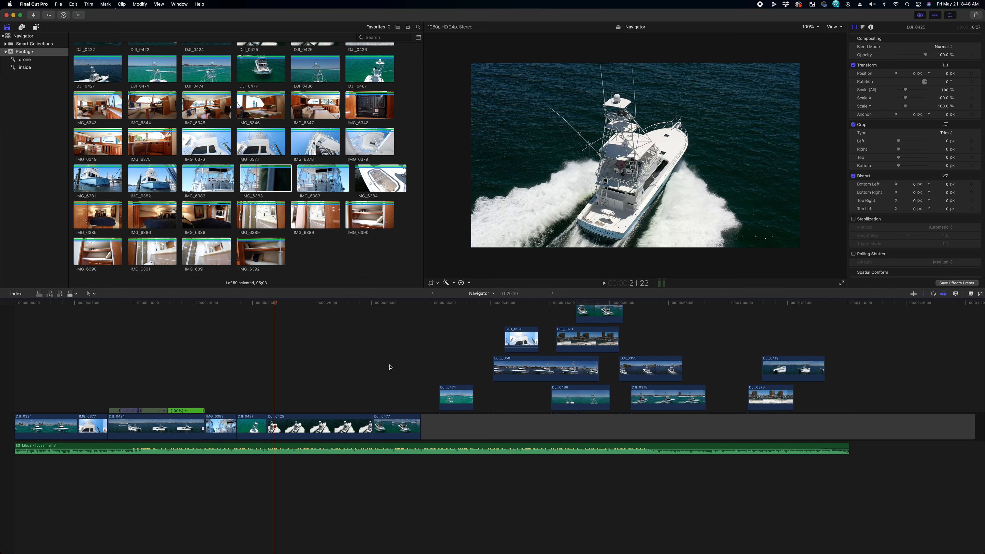
left_click_drag(276, 306, 201, 384)
key("space")
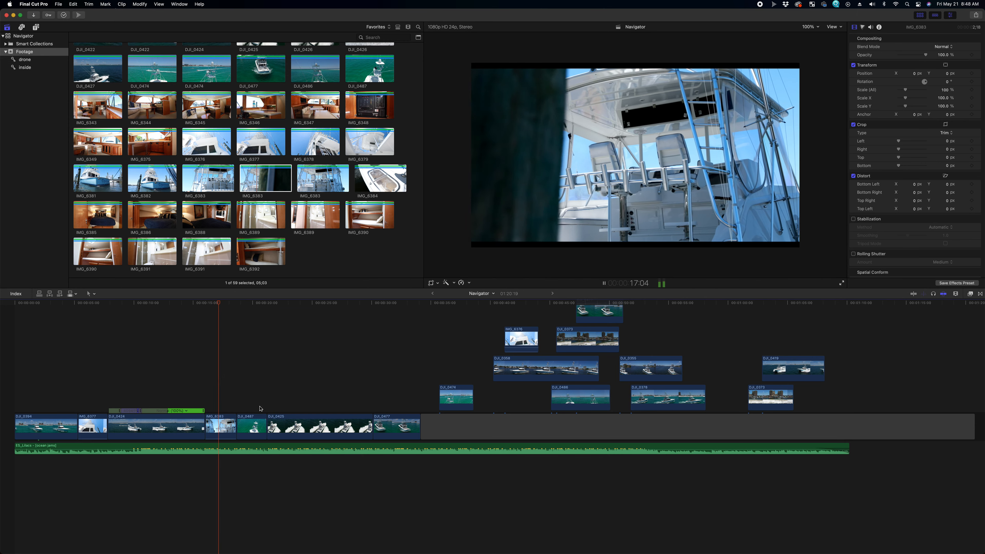
Step: Slip IMG_6383 slightly toward later footage within its cut and replay it from DJI_0424
key("space")
key("t")
left_click_drag(225, 424, 219, 424)
left_click(181, 374)
key("space")
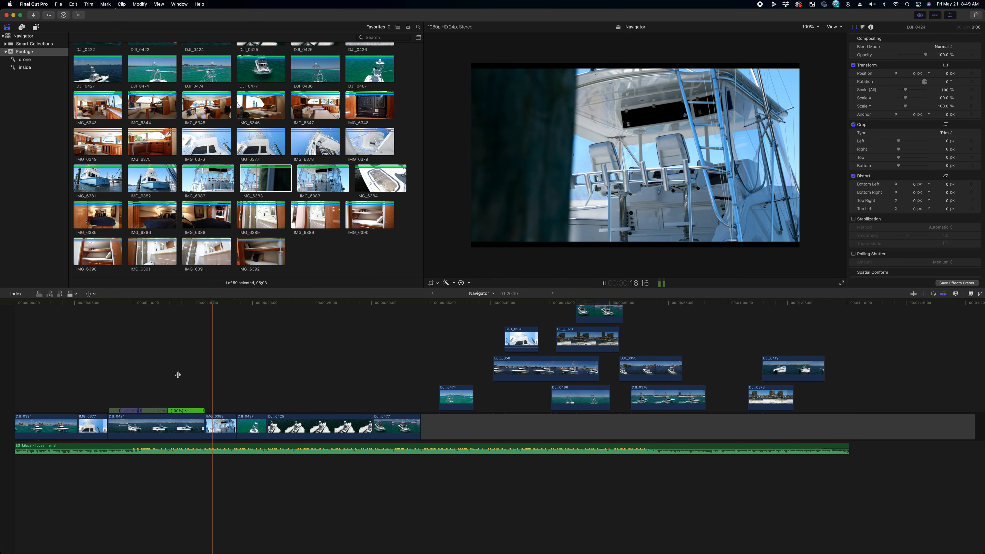
left_click_drag(225, 431, 225, 431)
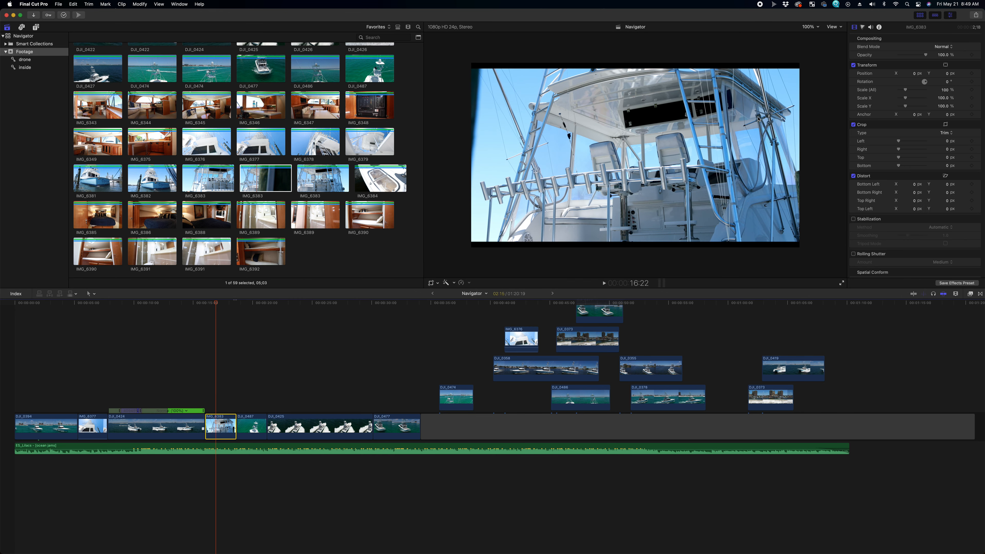
left_click_drag(215, 308, 209, 307)
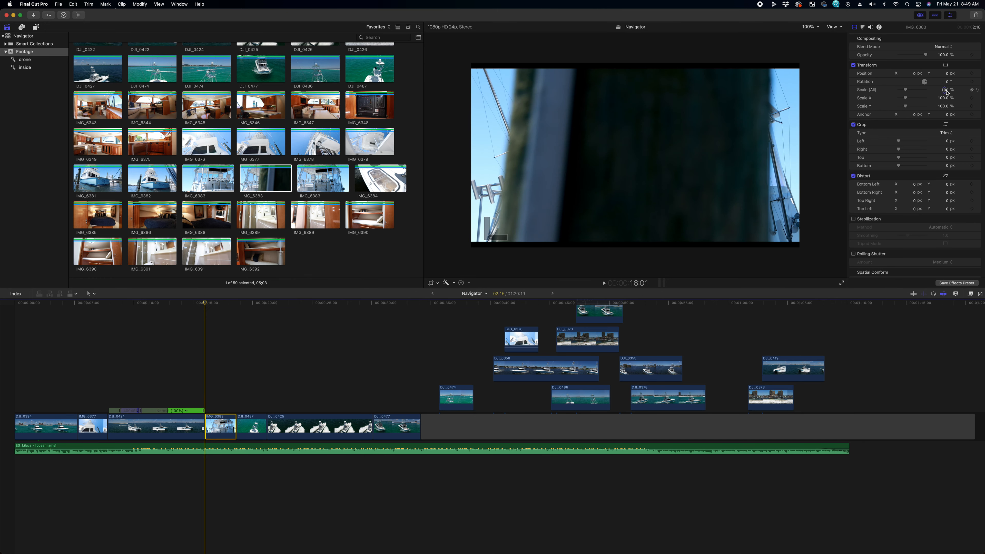
left_click_drag(946, 93, 946, 92)
key("super+z")
Step: Slip IMG_6383 further so that it shows later footage of the cockpit, keeping its place and length
left_click(219, 343)
key("t")
left_click_drag(219, 430, 203, 431)
key("a")
left_click(218, 365)
left_click(222, 430)
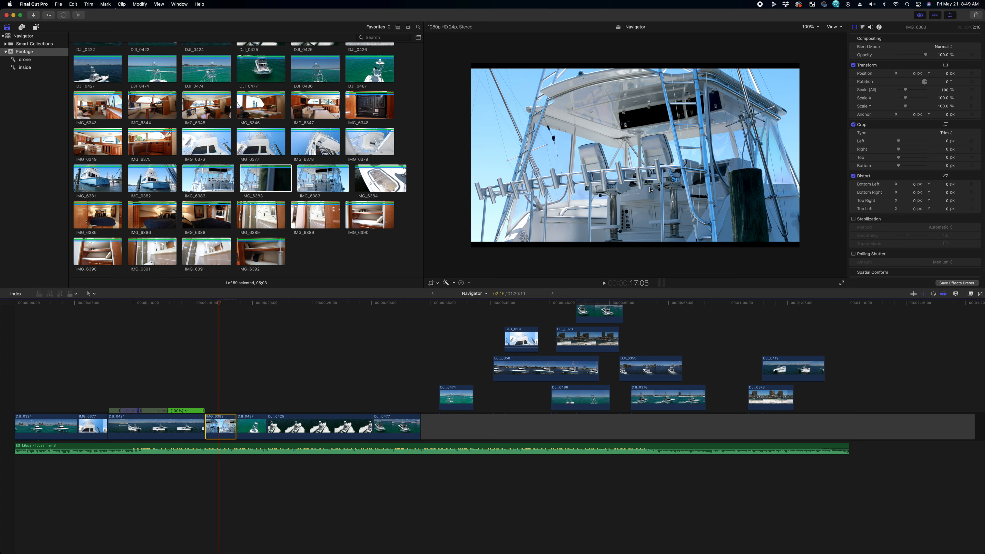
Step: Check the IMG_6383 frame in full screen, then set the viewer zoom to fit
left_click(842, 284)
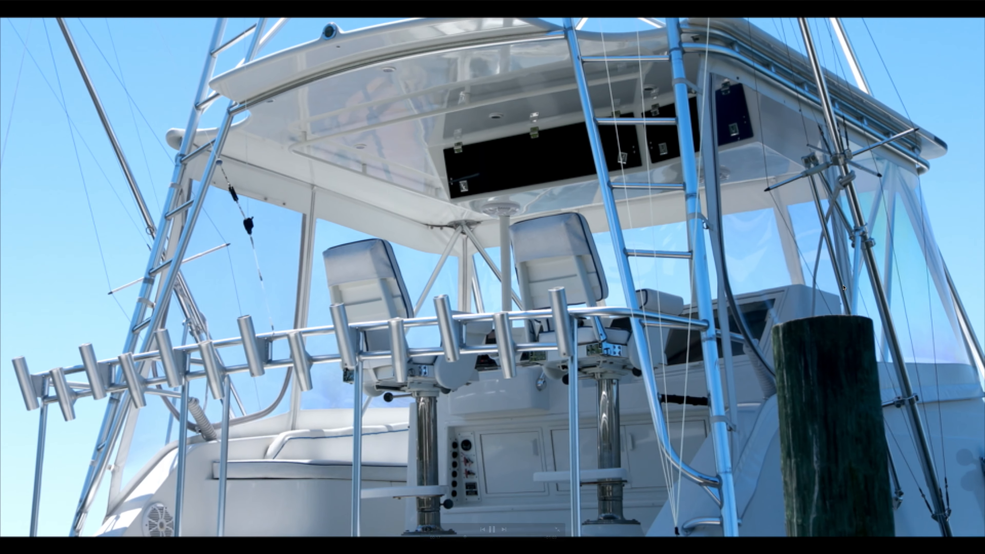
key("Escape")
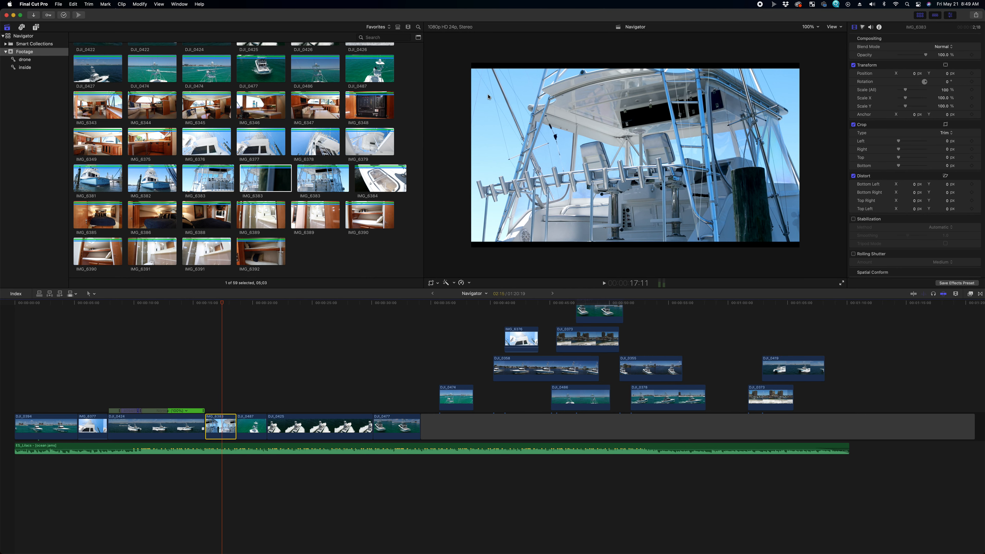
left_click(810, 27)
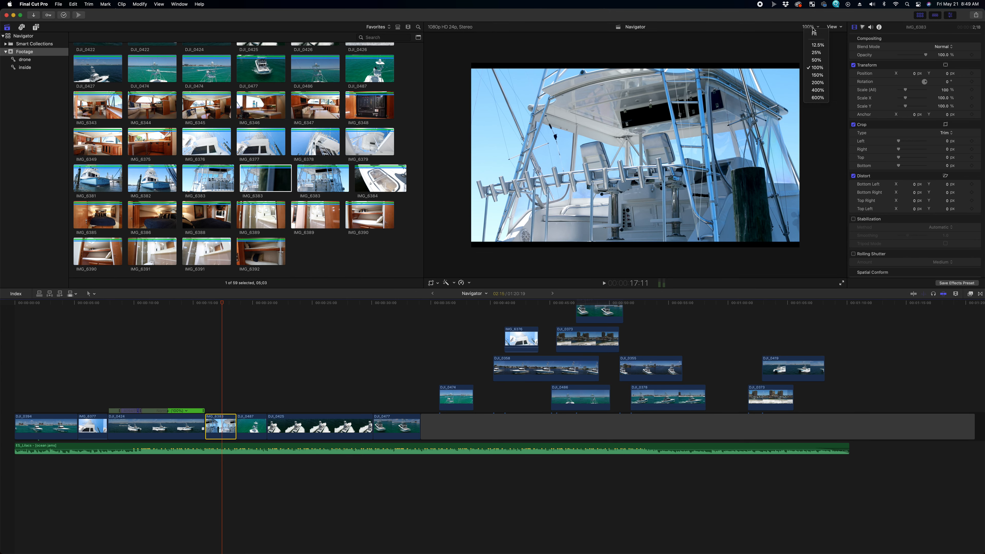
left_click(819, 35)
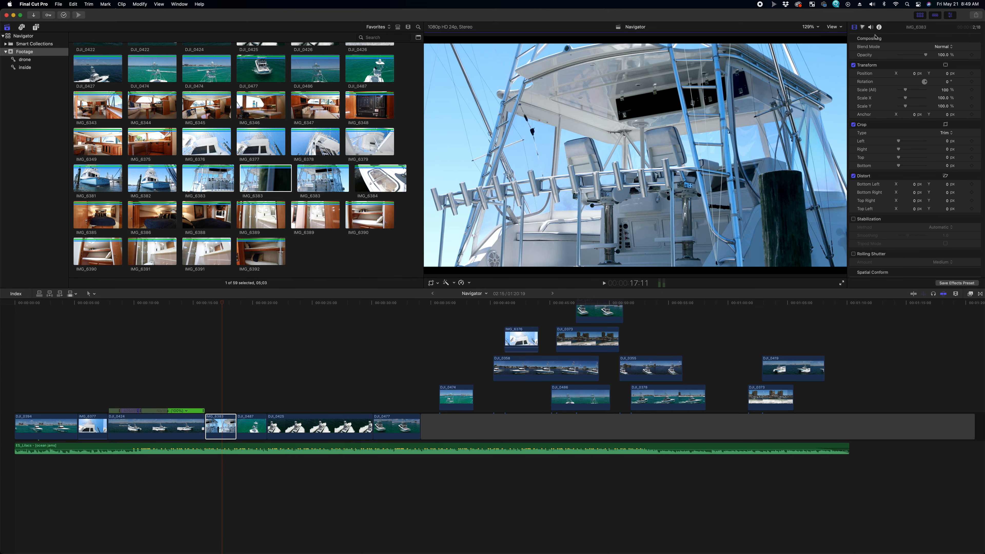
Step: Look up IMG_6383's clip information and set its Spatial Conform type to Fill
scroll(895, 243, "down", 2)
scroll(920, 249, "up", 2)
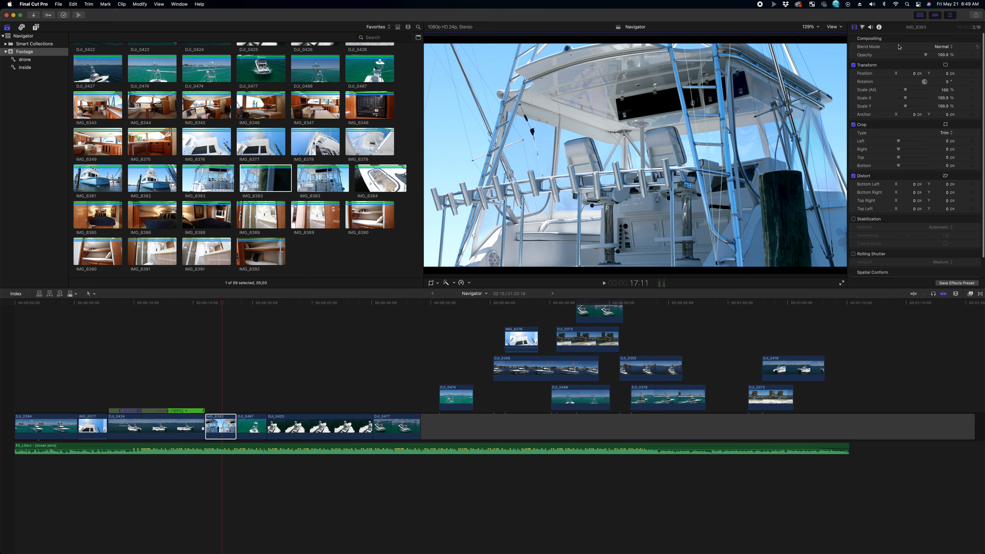
left_click(879, 28)
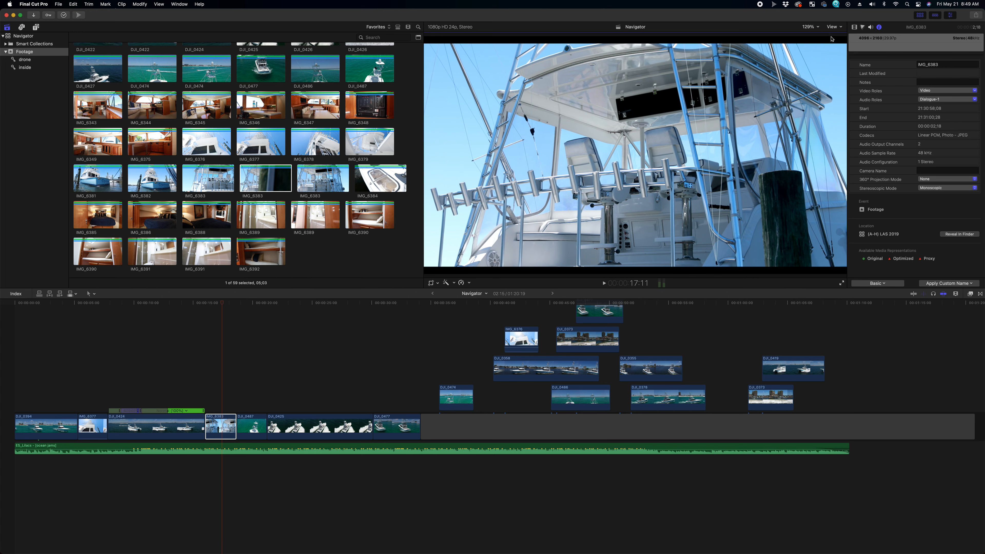
left_click(854, 28)
scroll(903, 205, "down", 3)
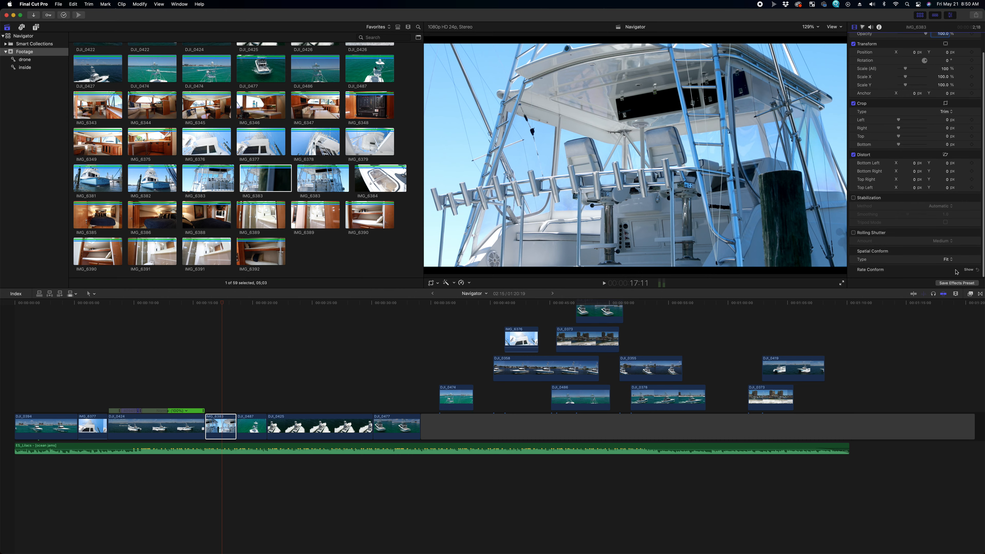
left_click(951, 260)
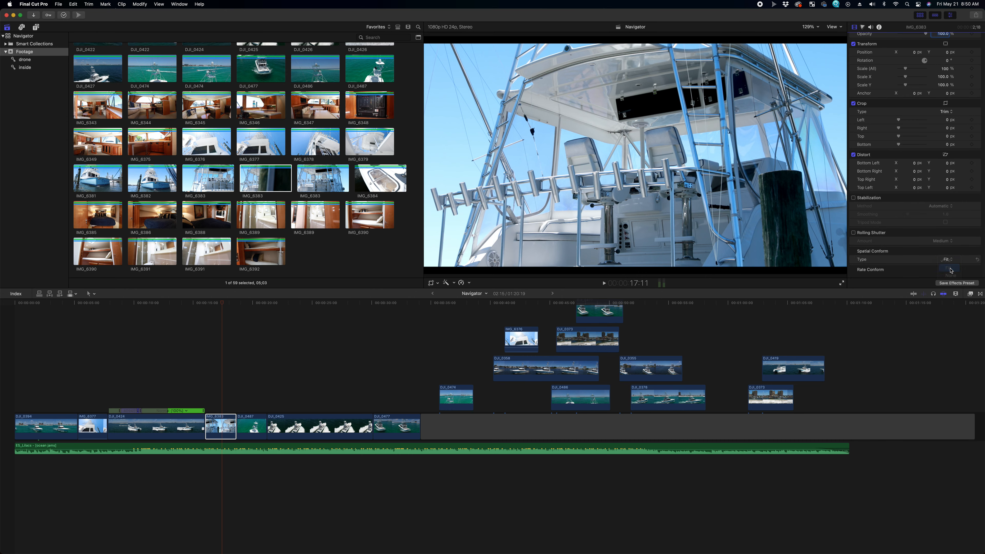
left_click(950, 270)
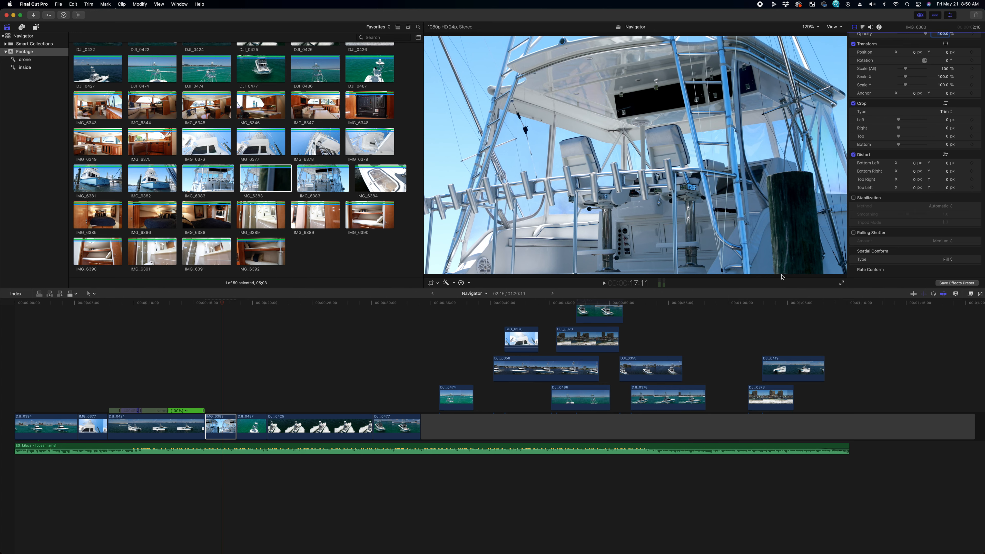
Step: Review IMG_6383 from its start, slip it back toward earlier footage, and scale it to 107%
left_click_drag(219, 303, 208, 305)
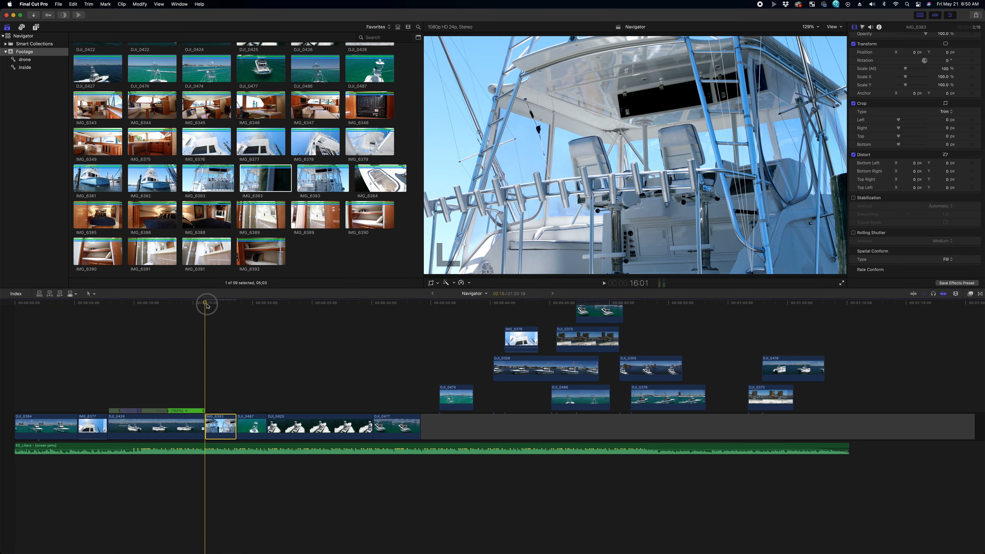
key("space")
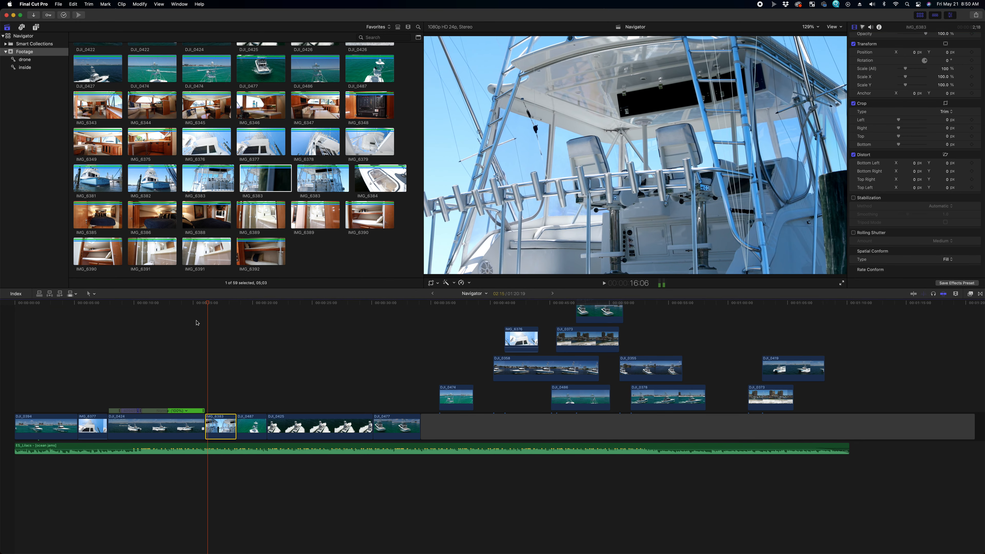
key("t")
left_click_drag(209, 429, 225, 431)
key("a")
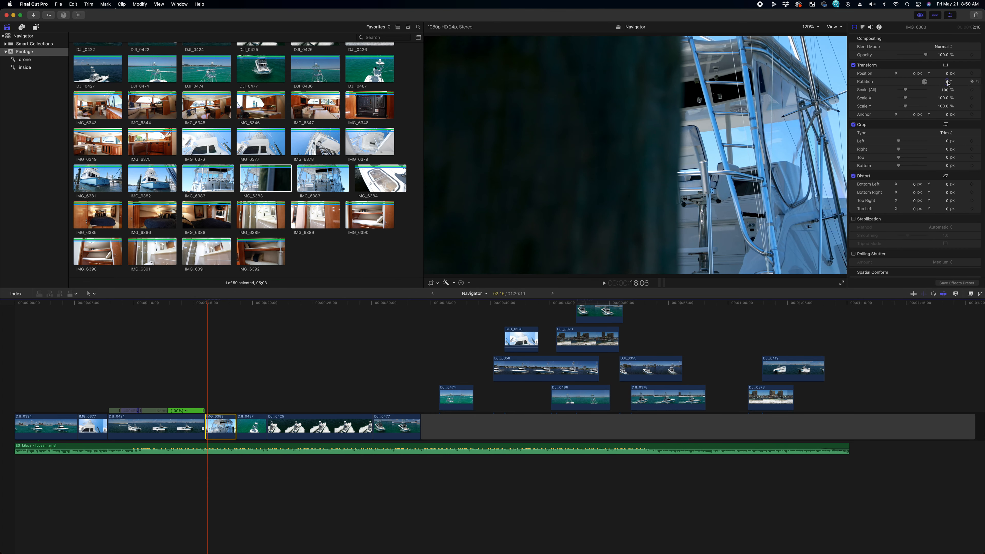
left_click_drag(947, 90, 947, 87)
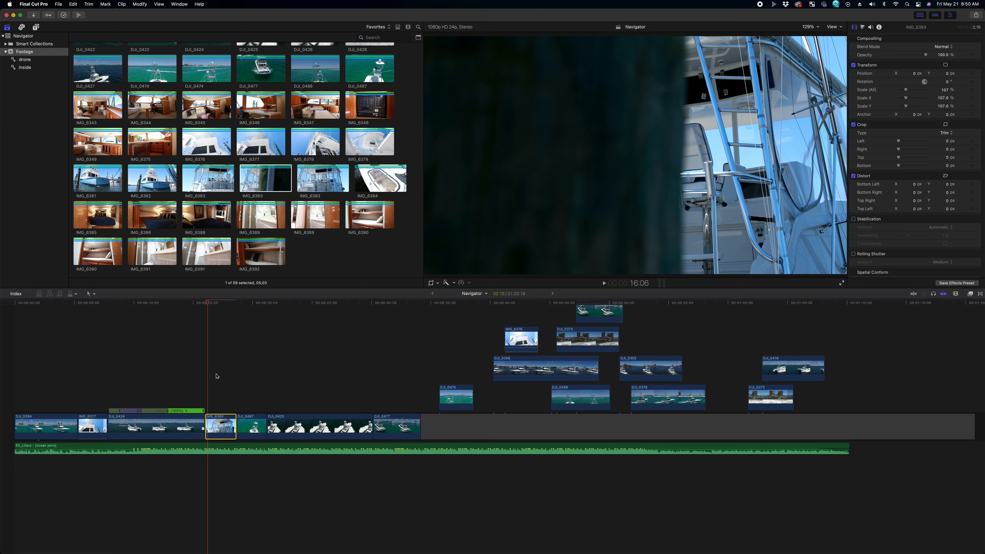
Step: Play IMG_6383 through, slow it down slightly by stretching its retiming in the timeline, and play it again from just before its start
key("space")
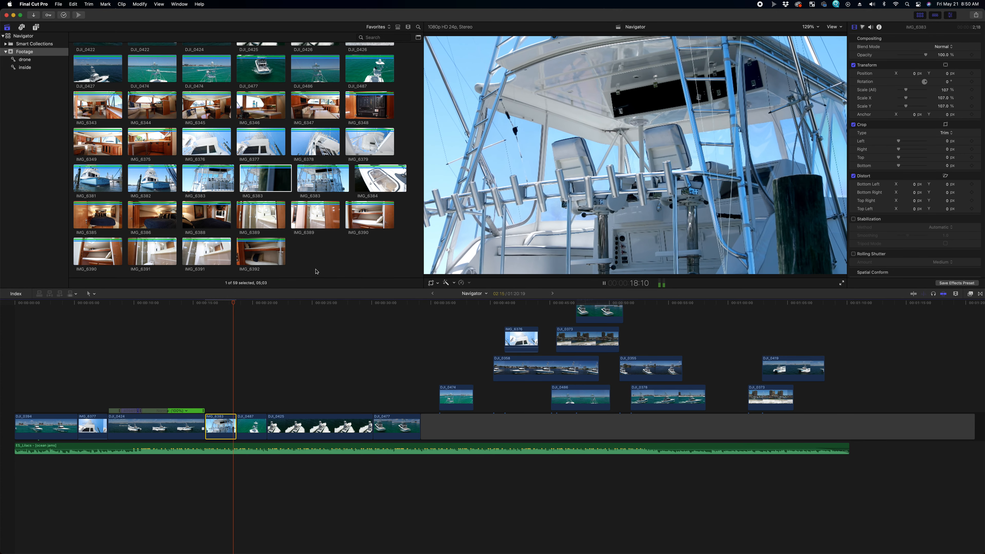
key("space")
left_click_drag(218, 429, 214, 429)
key("a")
left_click(213, 425)
key("super+r")
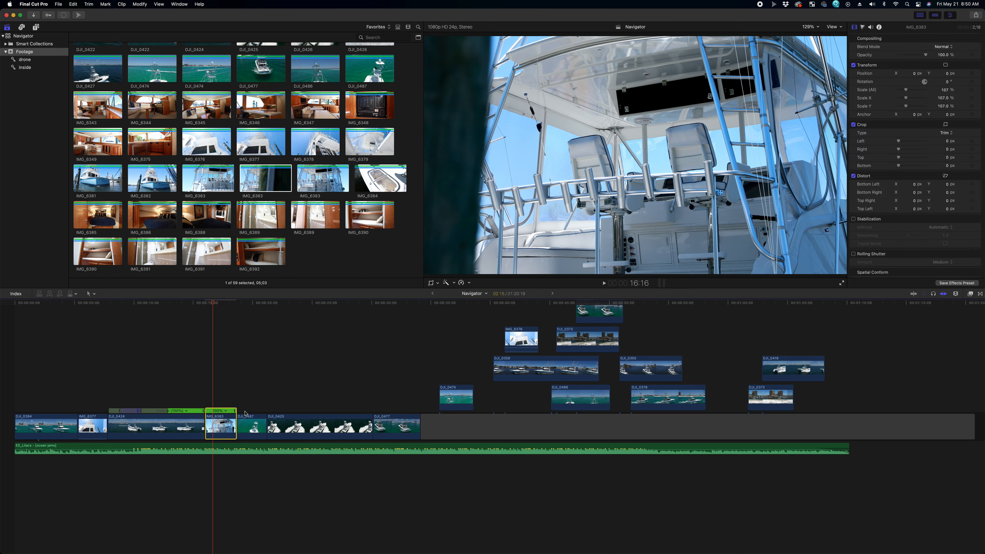
left_click_drag(231, 413, 239, 413)
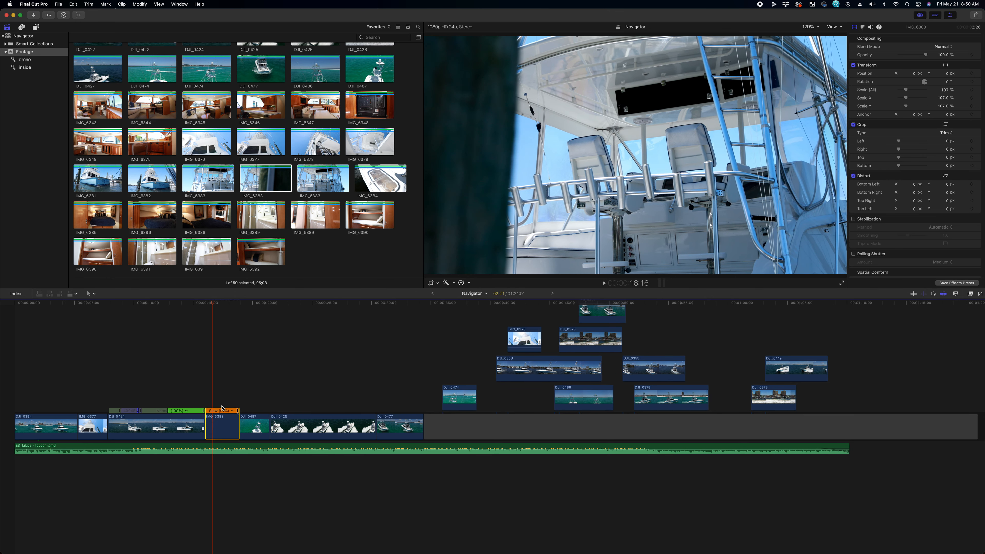
left_click(203, 402)
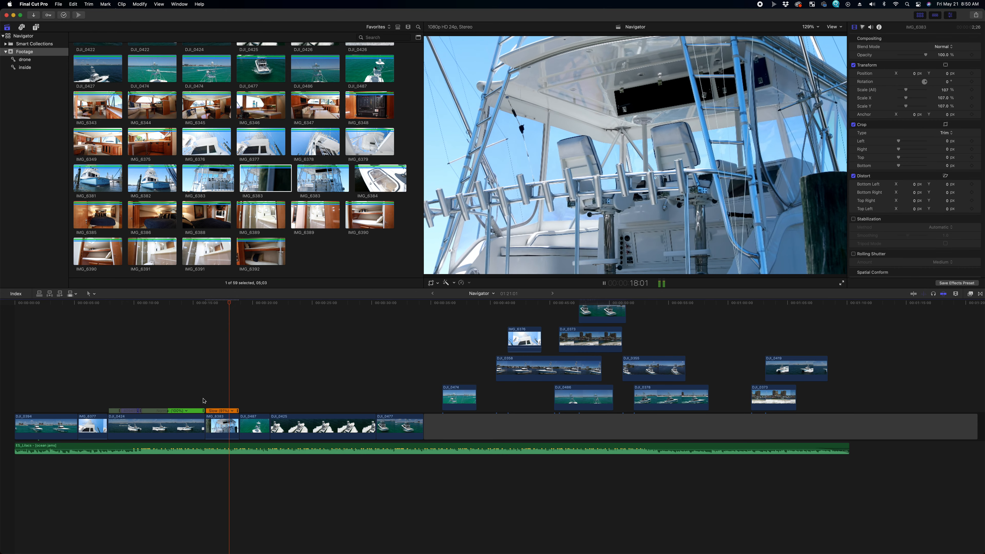
Step: Trim the end of the slowed IMG_6383 slightly, slip it to later footage, and play the result into the following clip
key("space")
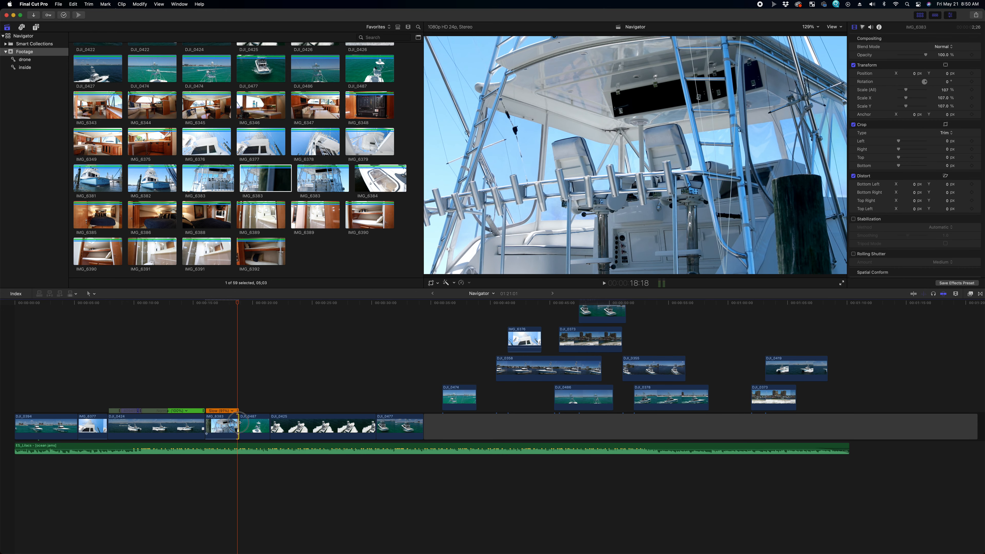
left_click_drag(237, 422, 218, 426)
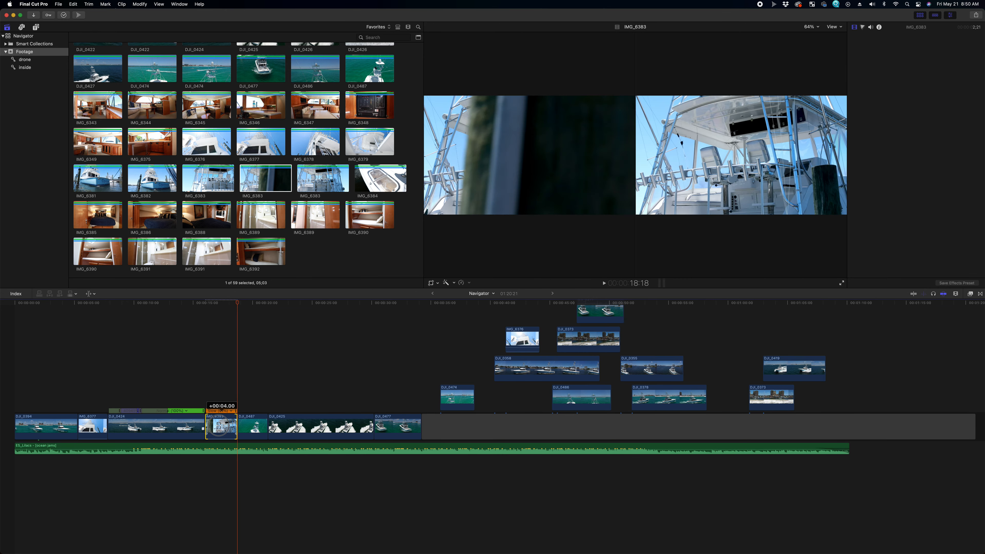
left_click(207, 399)
key("space")
key("cmd+4")
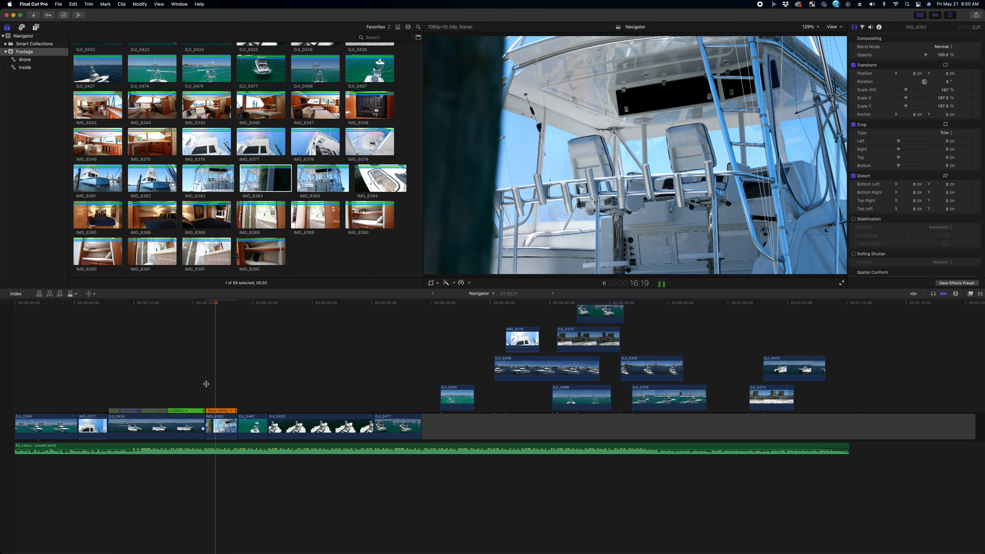
key("a")
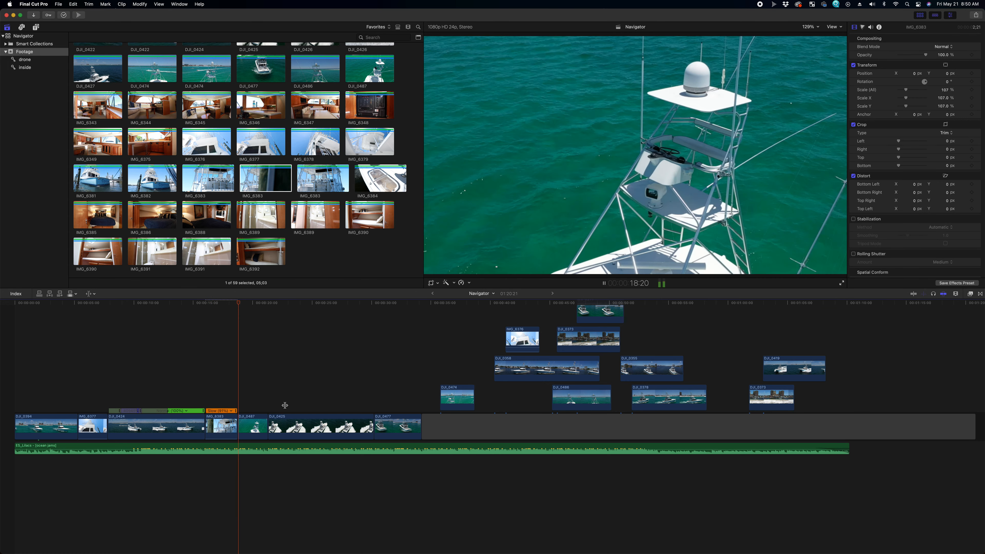
key("space")
Step: Shorten IMG_6383 slightly more at its end and play the edit through into the DJI_0425 clip
left_click_drag(235, 411, 235, 423)
left_click(232, 415)
key("/")
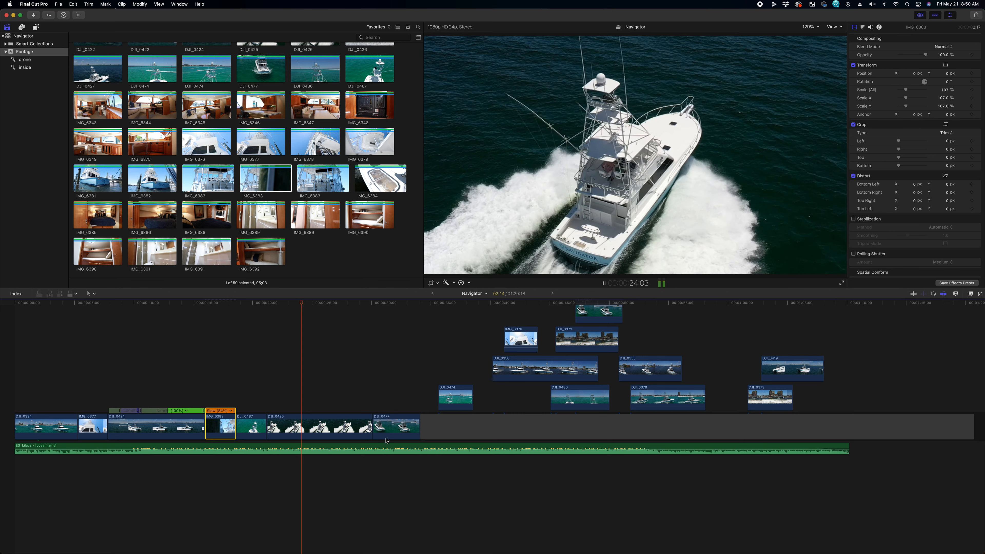
key("space")
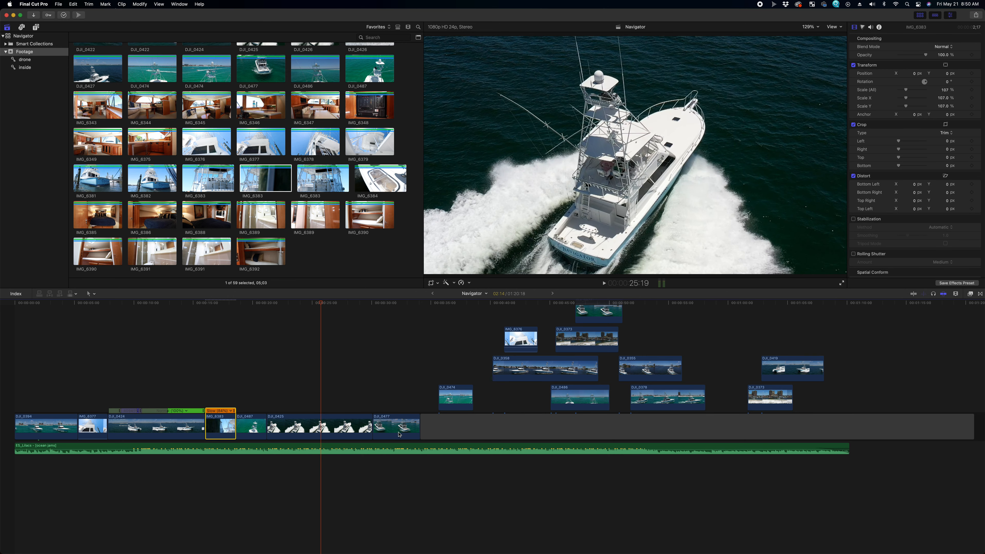
Step: Browse the footage for another drone shot, examining DJI_0403 and playing the overhead footage of DJI_0426
scroll(198, 139, "up", 5)
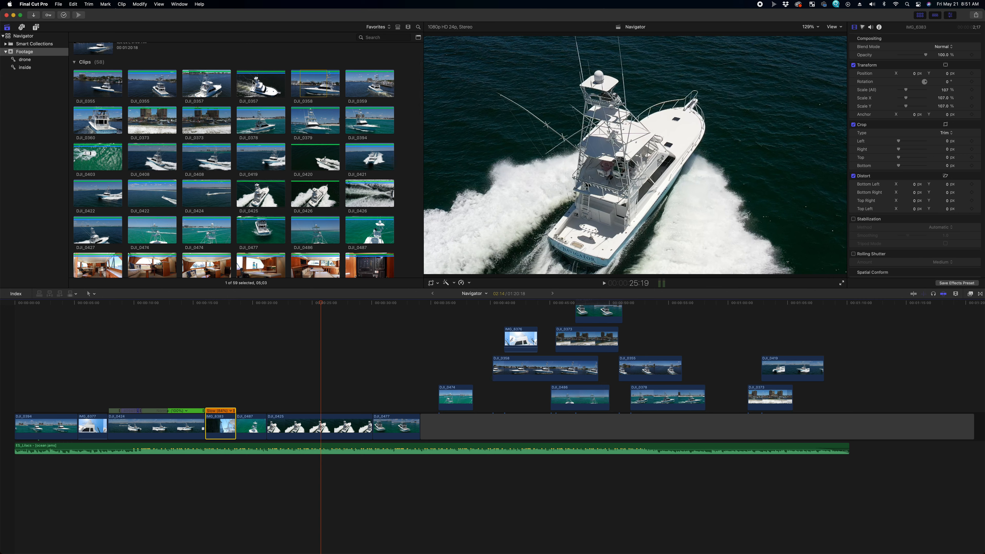
left_click(87, 159)
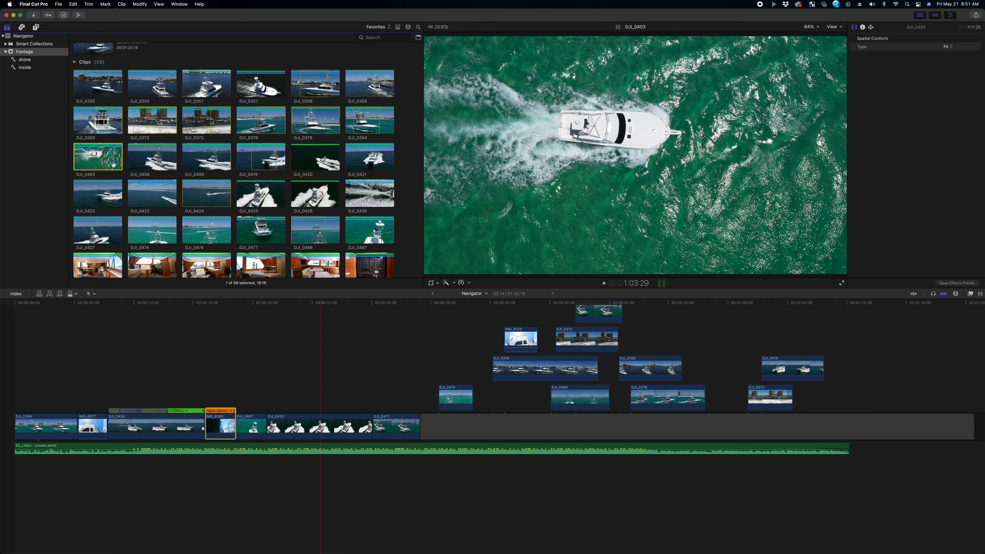
scroll(258, 206, "down", 5)
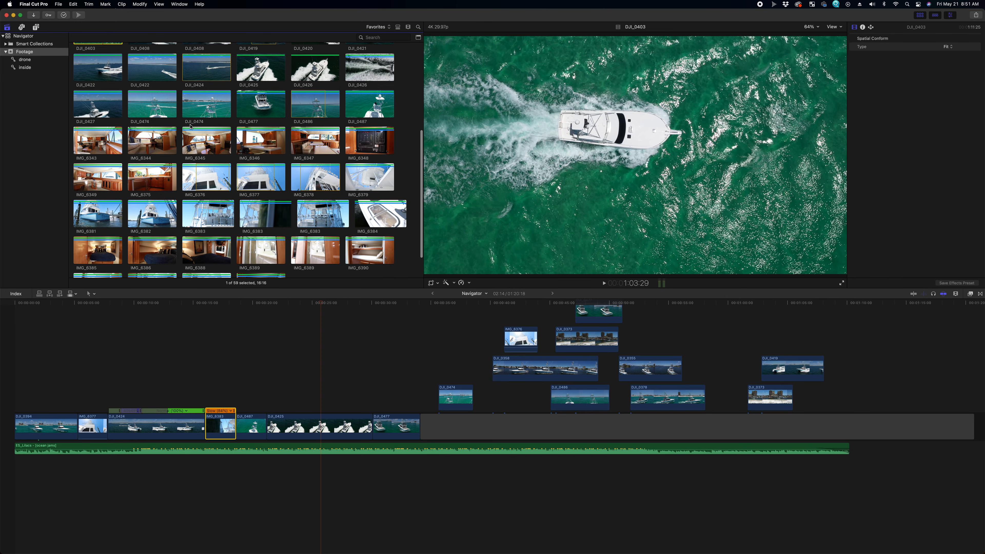
left_click(368, 130)
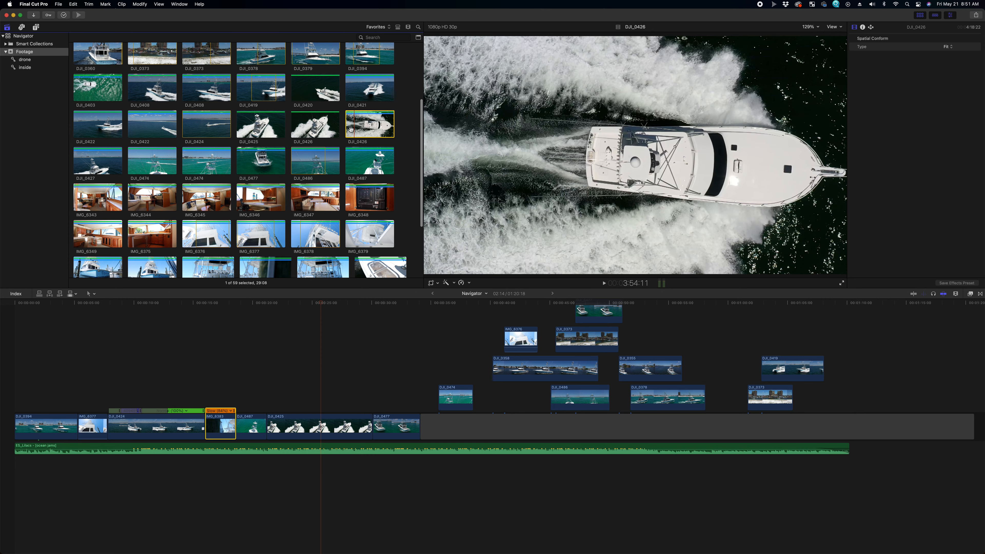
key("space")
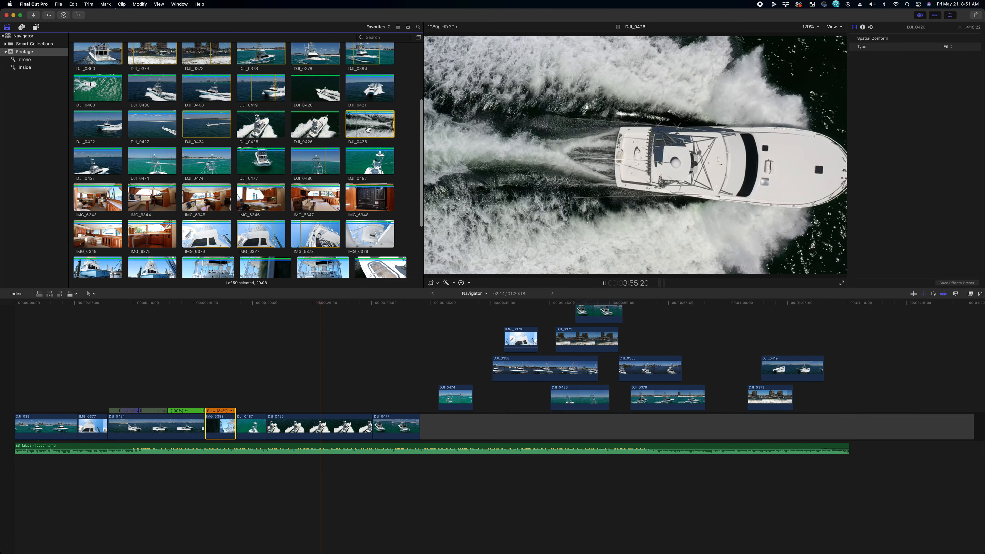
key("space")
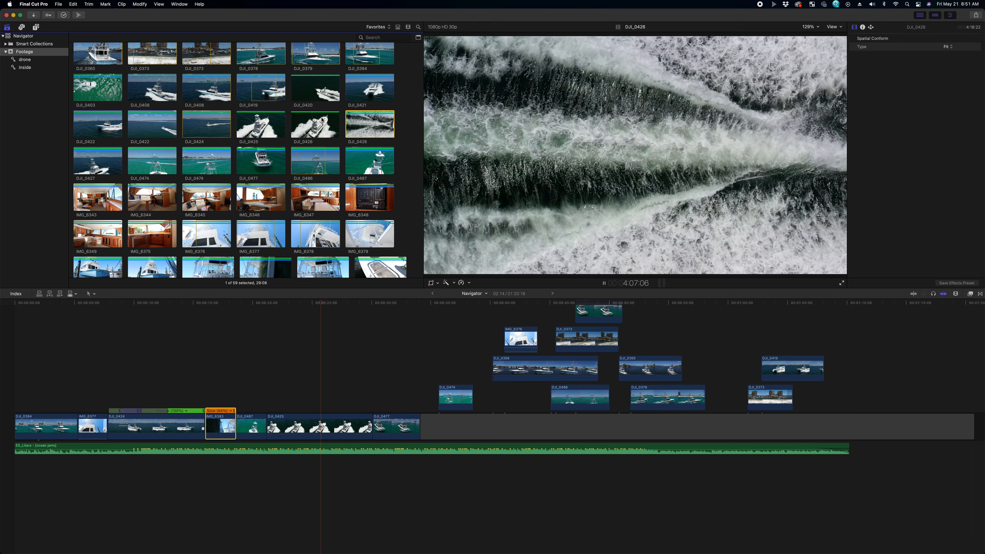
Step: Preview the DJI_0403 footage, mark an end point in it, and place the range above the DJI_0425 clip in the timeline
left_click(80, 81)
key("space")
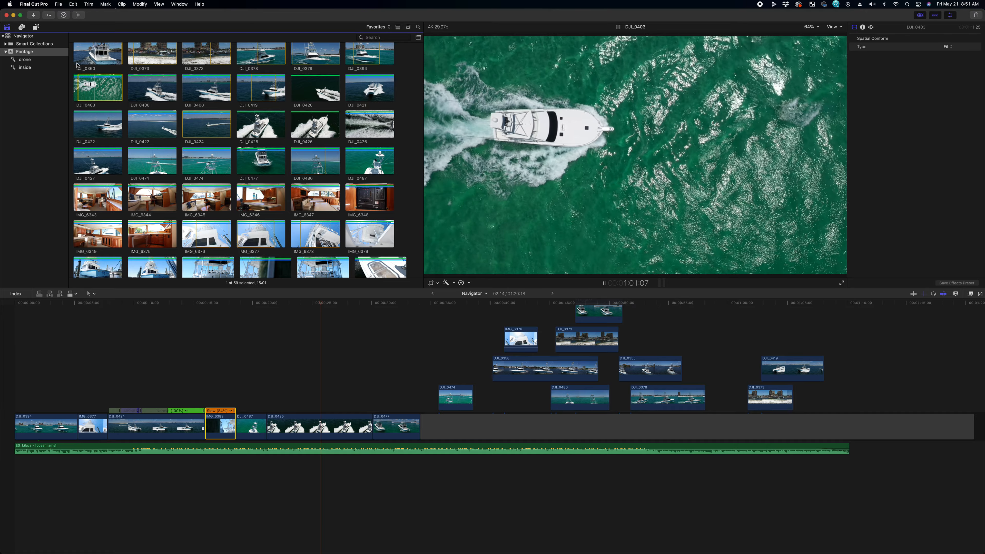
key("o")
key("space")
left_click_drag(80, 87, 334, 384)
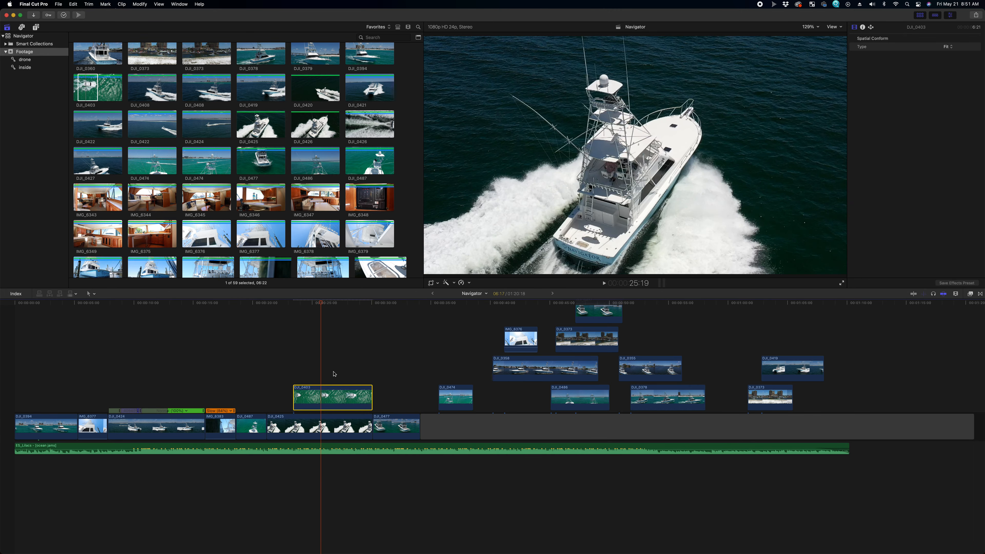
Step: Move the DJI_0403 clip into the primary storyline between DJI_0487 and DJI_0425 and play the edit
left_click(143, 337)
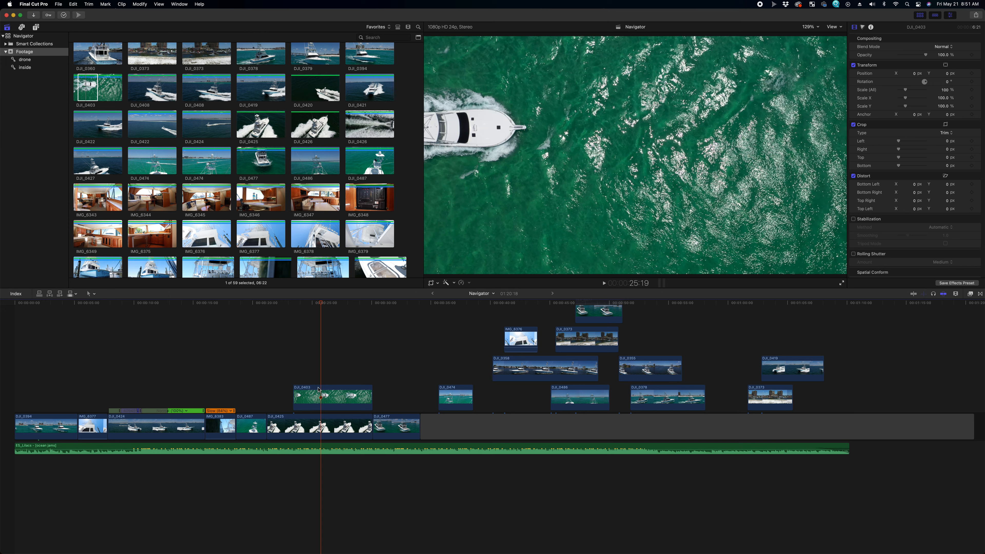
left_click_drag(326, 399, 277, 423)
key("super+4")
key("space")
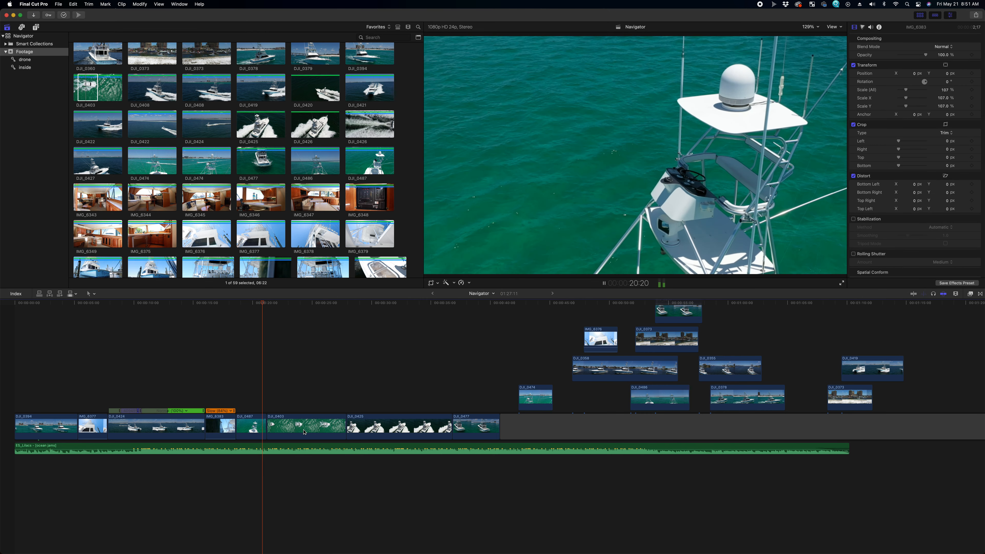
Step: Adjust the start trim of the DJI_0403 clip in the storyline, playing the cut from DJI_0487 each time
key("space")
left_click_drag(271, 425, 283, 427)
left_click(269, 394)
key("space")
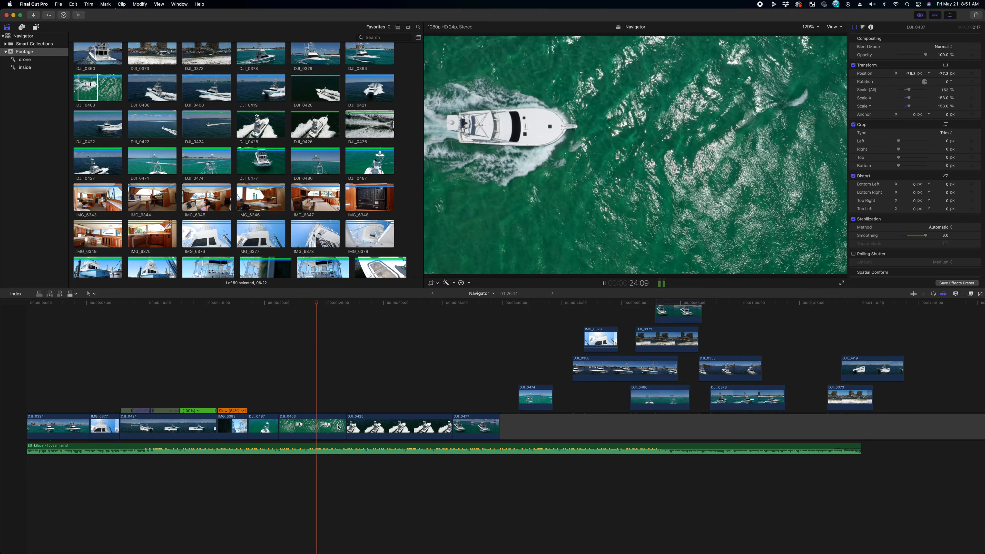
left_click_drag(279, 421, 265, 418)
left_click(243, 388)
key("space")
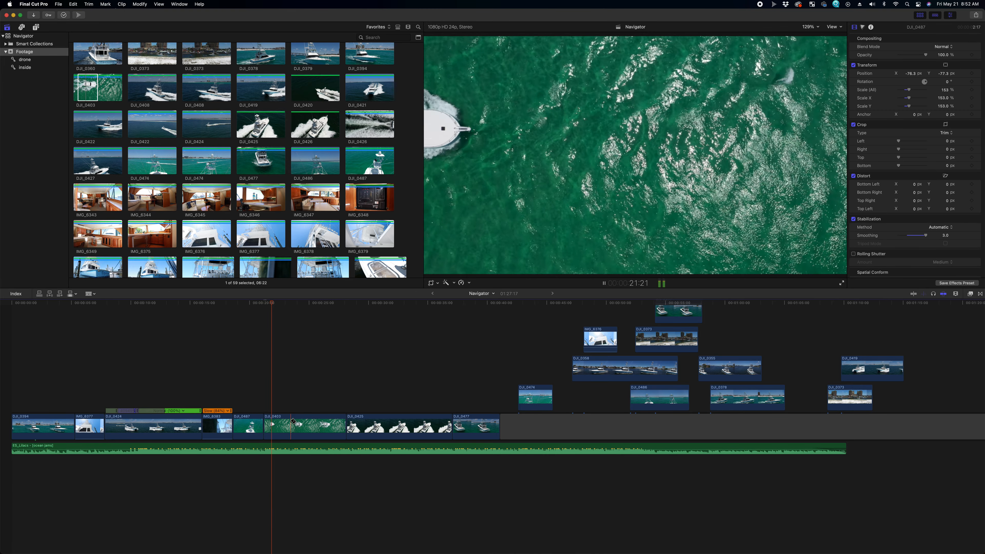
Step: Cut the storyline's DJI_0403 clip into three short pieces, trimming its opening and the start of the last piece
left_click_drag(280, 429, 288, 405)
key("shift+slash")
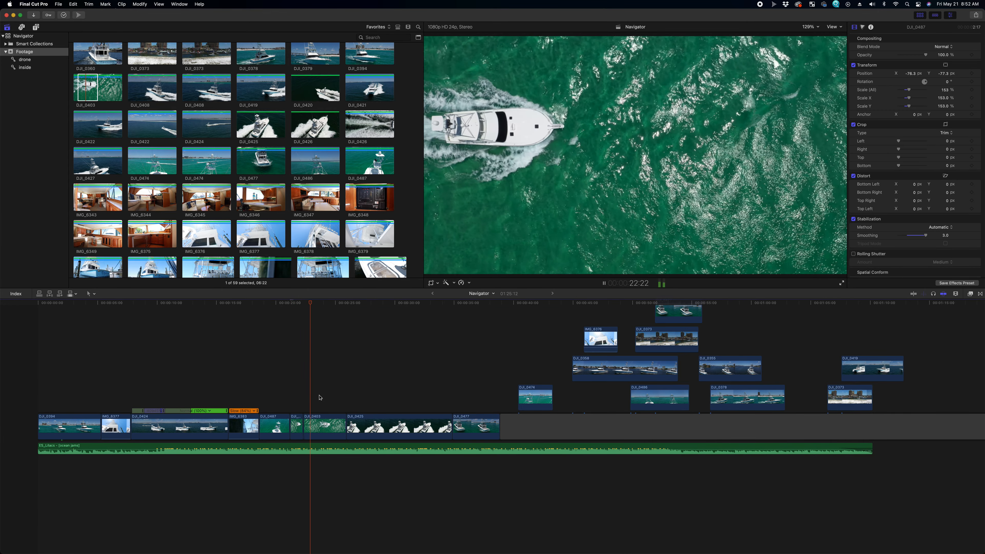
key("space")
left_click(322, 428)
key("a")
left_click_drag(324, 428, 346, 421)
Step: Try removing the middle piece of the split DJI_0403 clip from the storyline
left_click(310, 396)
key("space")
left_click(338, 417)
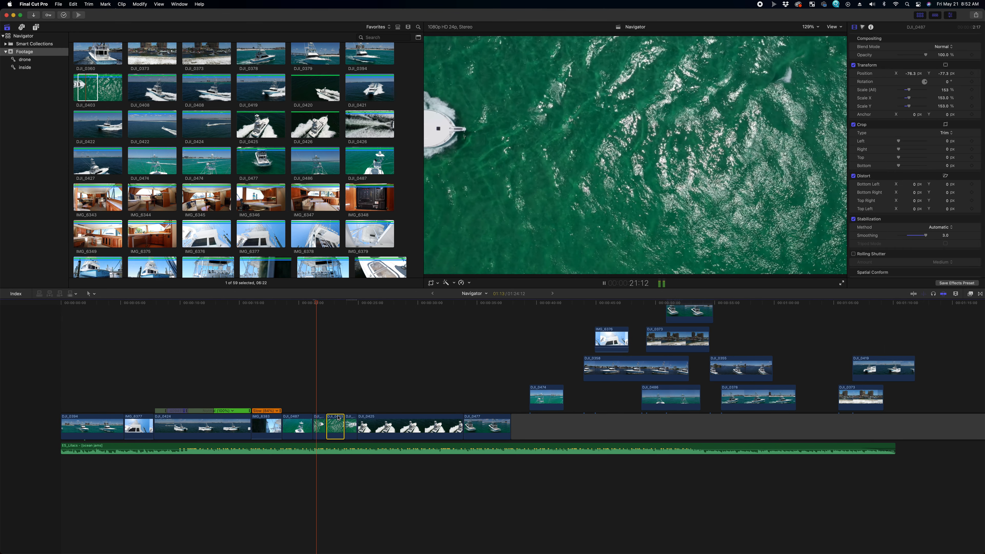
key("Delete")
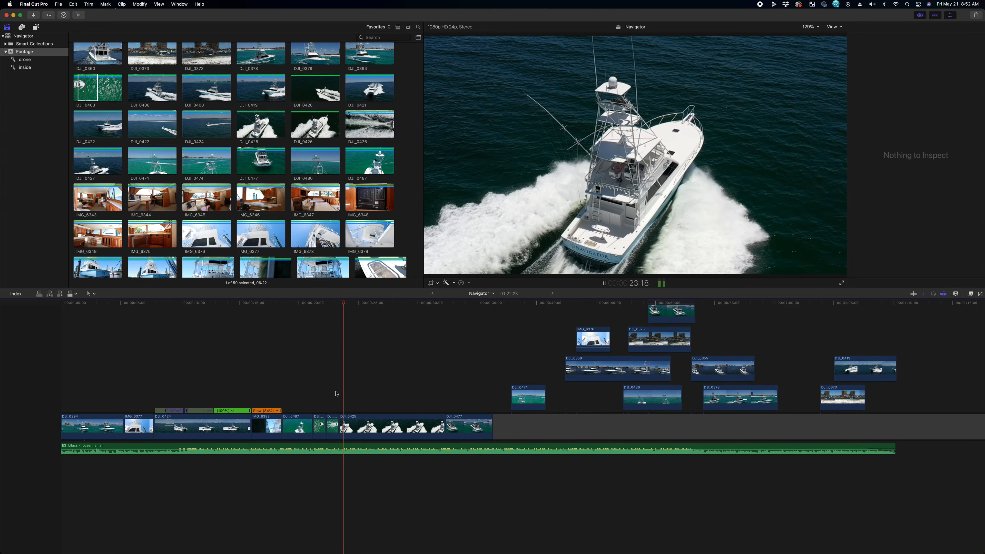
key("super+z")
Step: Play back the three DJI_0403 pieces in the timeline to judge the jump cuts
left_click(311, 369)
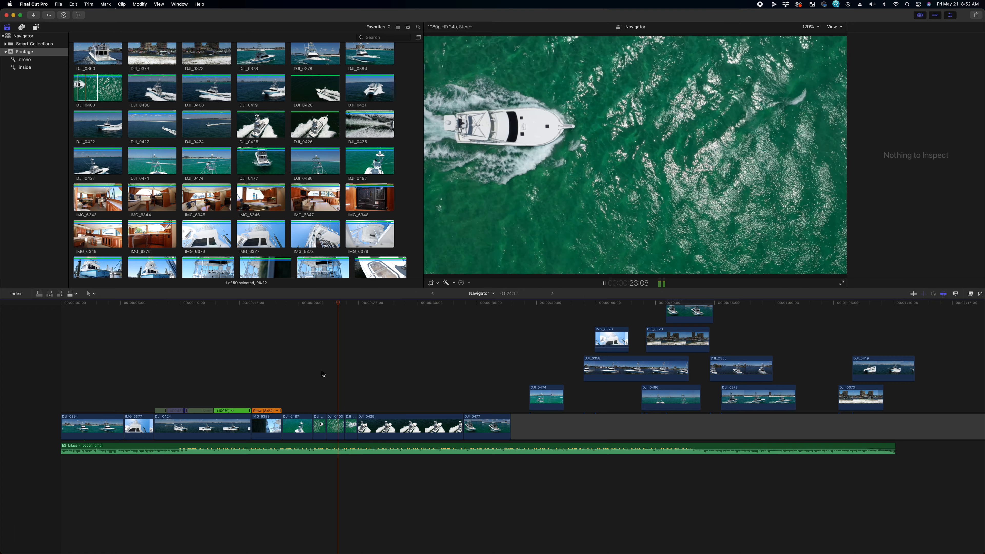
key("space")
left_click(358, 430)
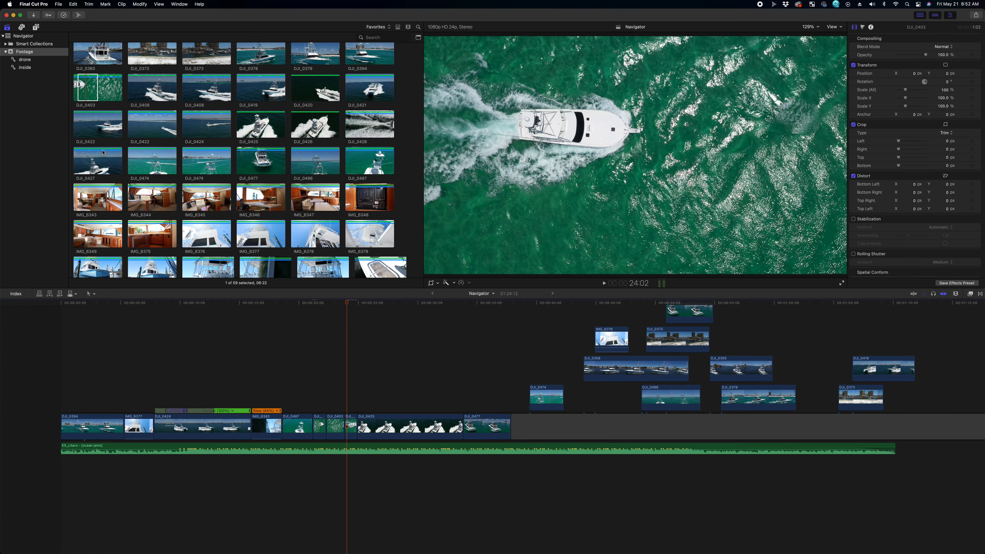
Step: Preview the DJI_0422, DJI_0421 and DJI_0427 source clips, marking a start point in DJI_0427
left_click(96, 132)
left_click(147, 137)
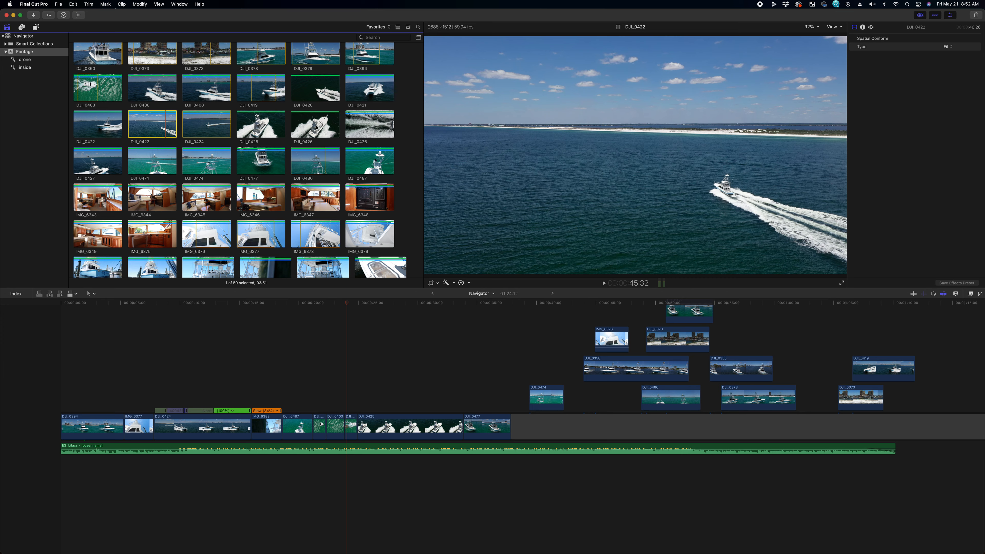
left_click(356, 88)
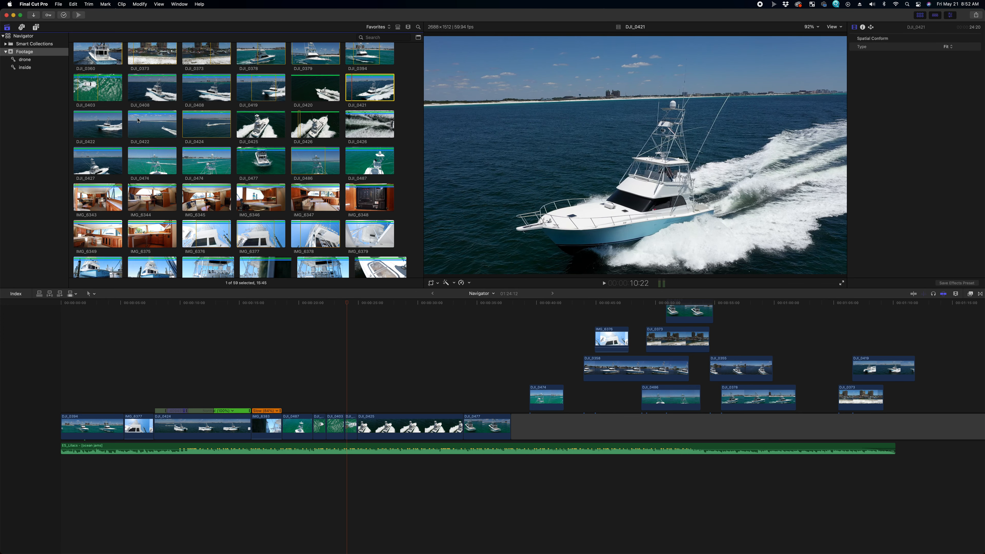
left_click(97, 165)
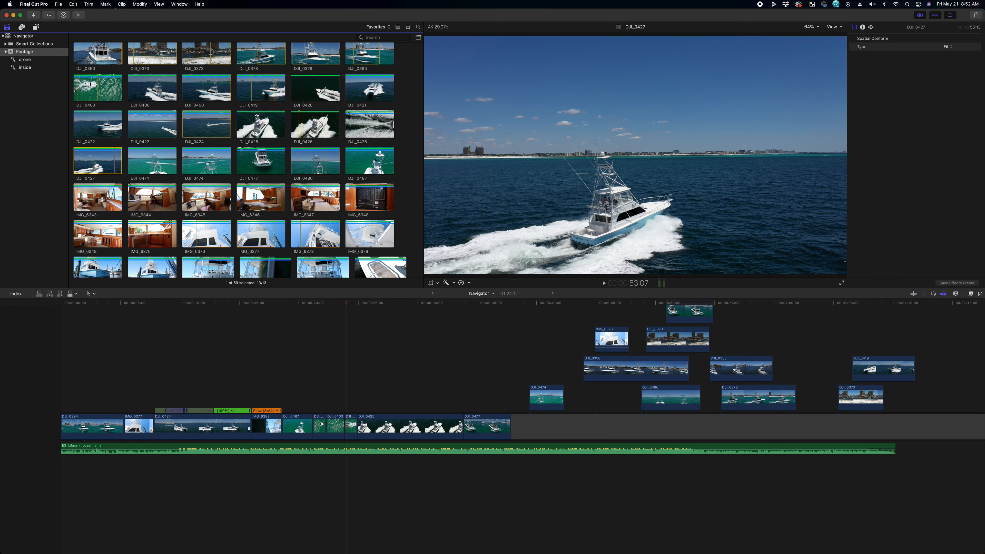
key("space")
key("i")
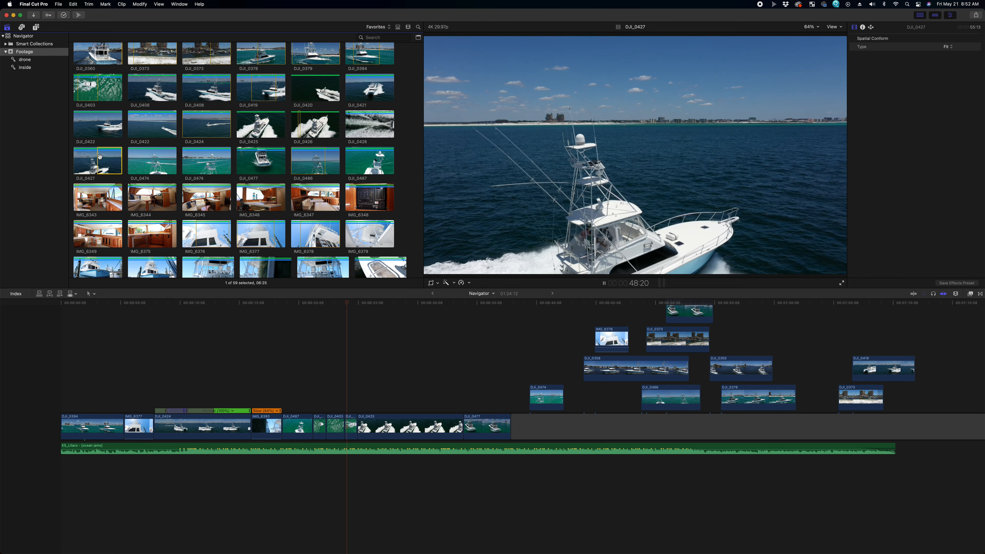
key("space")
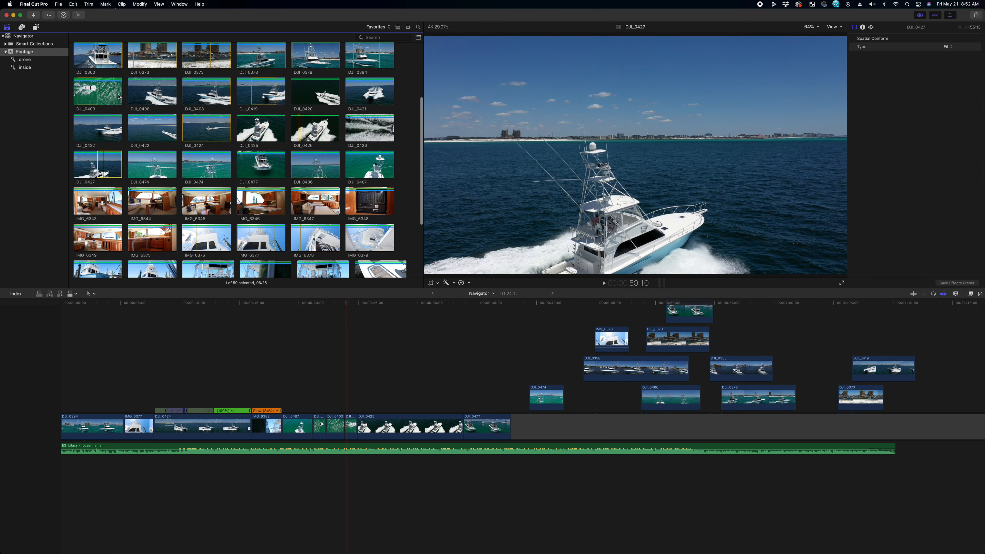
Step: Mark a short range in the DJI_0379 source clip and connect it above the start of DJI_0425 in the timeline
scroll(201, 134, "up", 4)
left_click(303, 137)
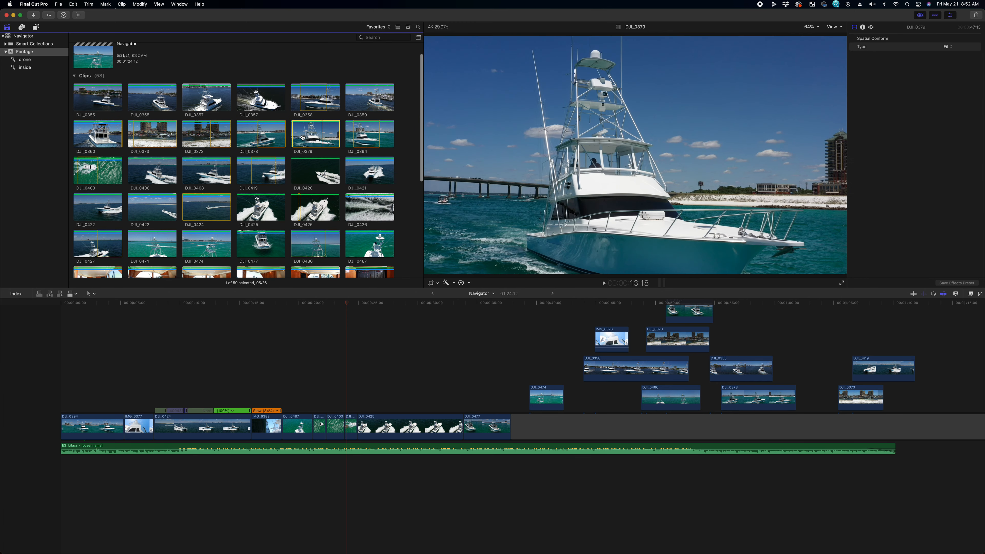
key("space")
key("i")
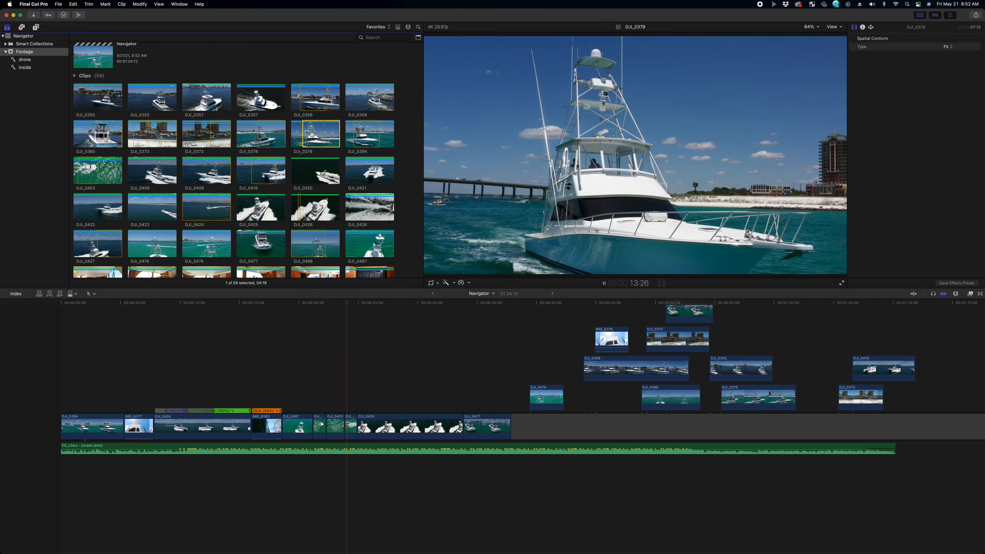
left_click(365, 352)
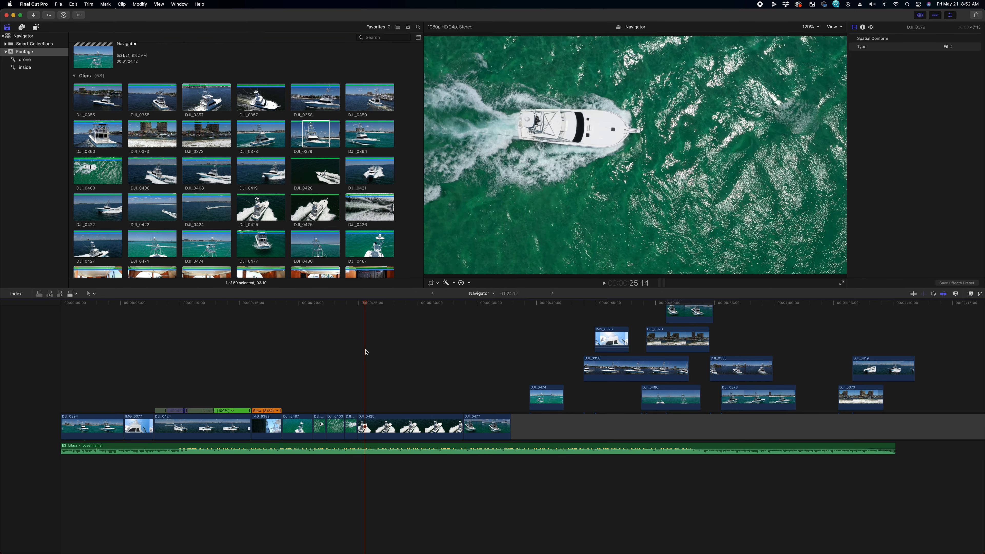
key("q")
Step: Move DJI_0379 into the storyline after DJI_0487 and clear the DJI_0403 pieces from that spot
left_click(208, 378)
key("space")
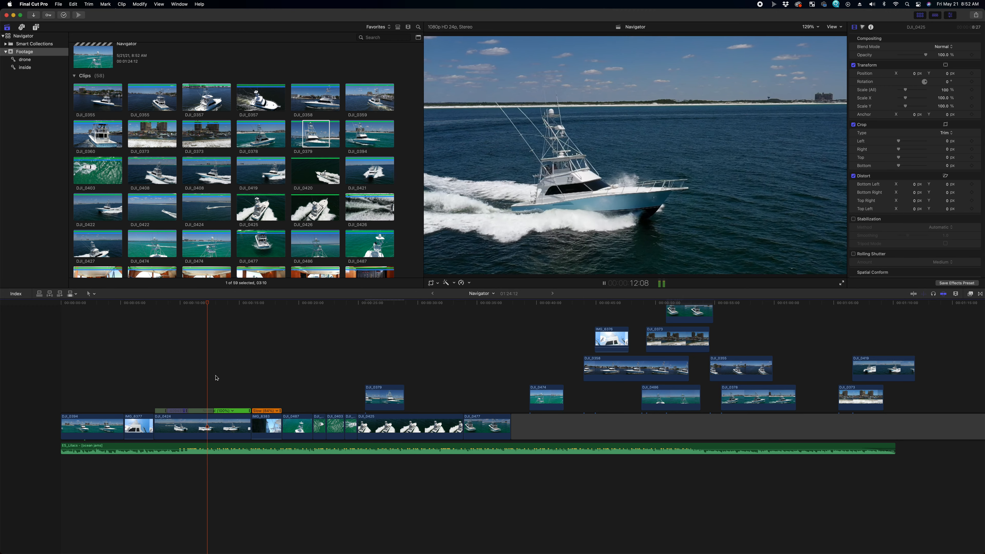
left_click_drag(384, 395, 366, 428)
key("Delete")
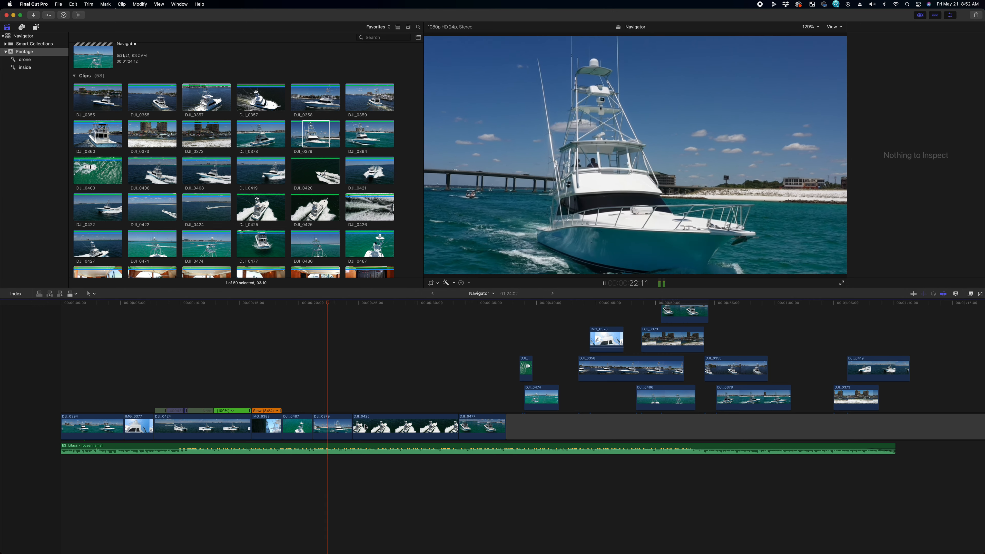
Step: Shorten the end of the DJI_0379 clip in the storyline and play the section back
mouse_move(351, 426)
left_mouse_down()
mouse_move(337, 421)
mouse_move(346, 421)
left_mouse_up()
left_click(278, 369)
key("space")
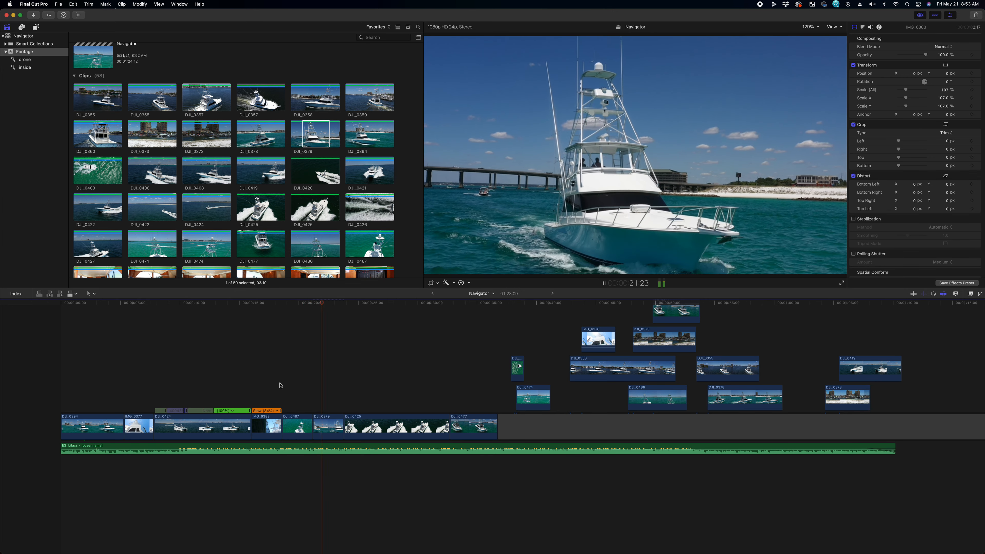
Step: Slip the footage inside the DJI_0379 clip with the Trim tool and replay the edit
key("space")
key("t")
left_click_drag(323, 423, 328, 425)
key("Up")
key("space")
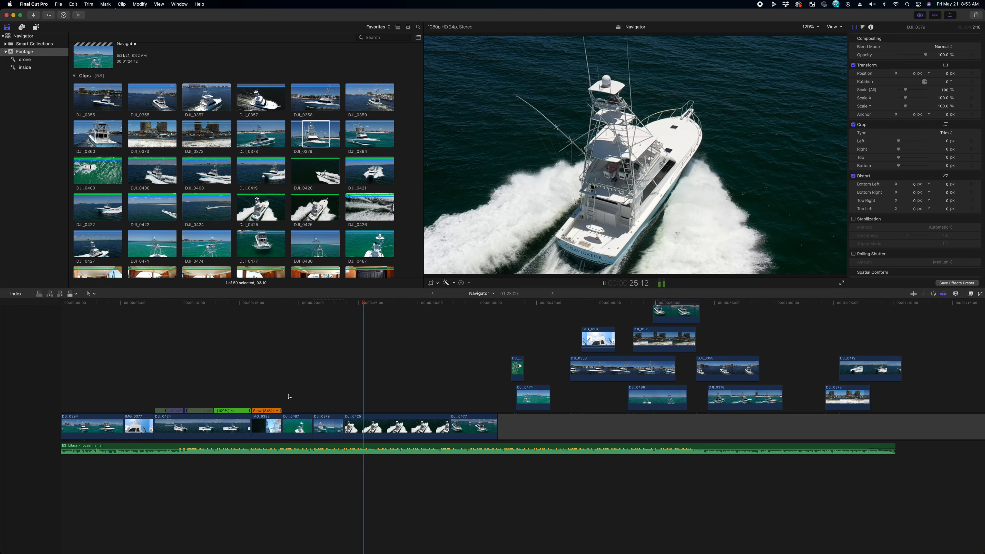
Step: Shorten the end of the DJI_0425 clip to about 2:25 long and play the cut into DJI_0477
key("space")
left_click_drag(450, 426, 374, 433)
key("space")
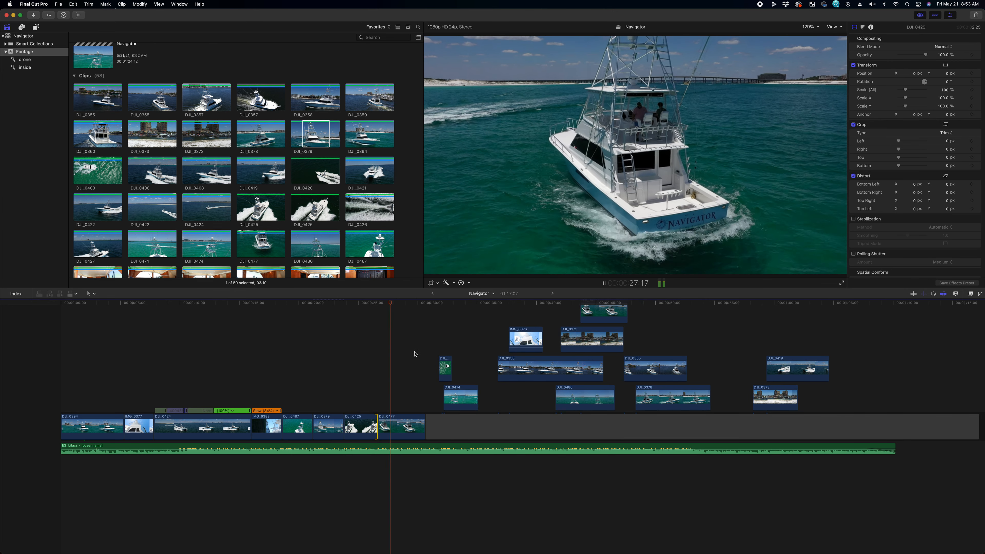
Step: Move the connected DJI_0419 clip into the storyline between DJI_0425 and DJI_0477 and play the sequence
left_click(365, 171)
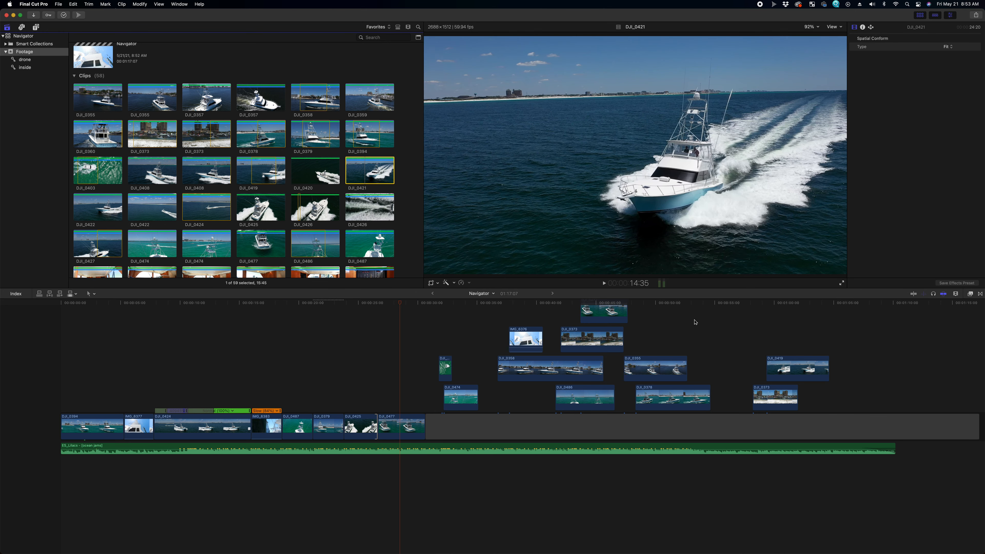
left_click_drag(804, 373, 388, 427)
left_click(357, 348)
key("space")
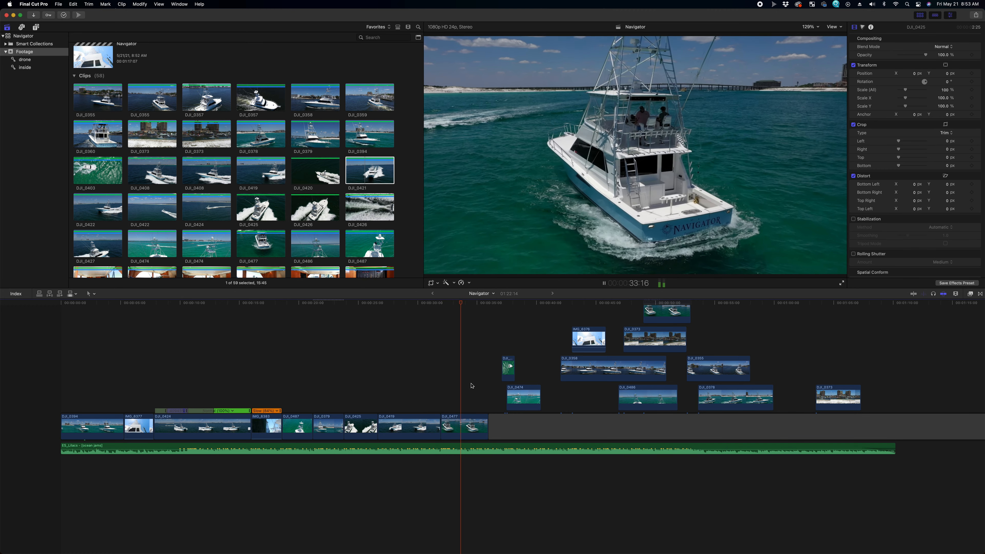
Step: Move the connected DJI_0403 piece and the DJI_0474 clip together above DJI_0373 near the end of the timeline
left_click_drag(494, 391, 541, 353)
left_click_drag(523, 396, 837, 367)
key("space")
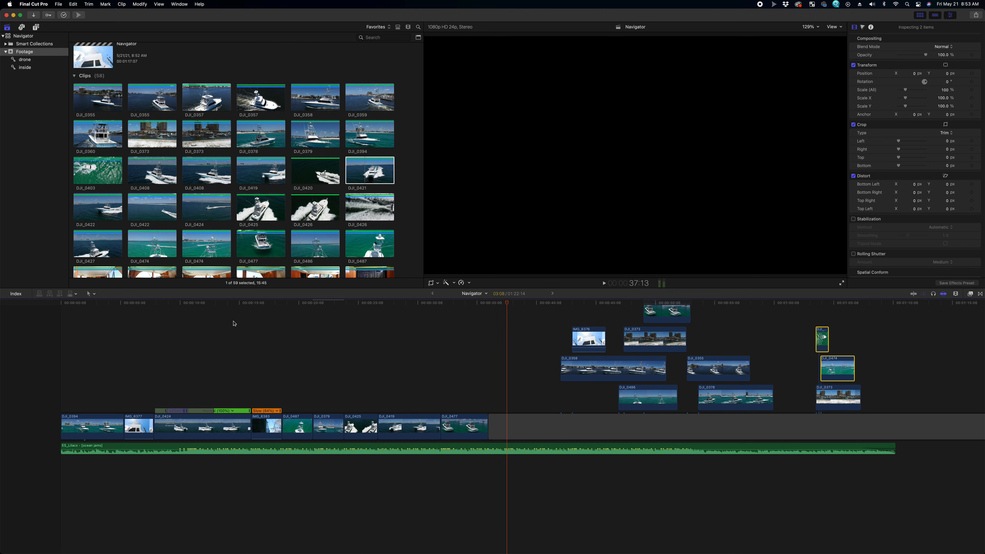
Step: Review the assembled sequence from its first clip through DJI_0419, checking the order and flow of the shots
left_click_drag(252, 299, 365, 360)
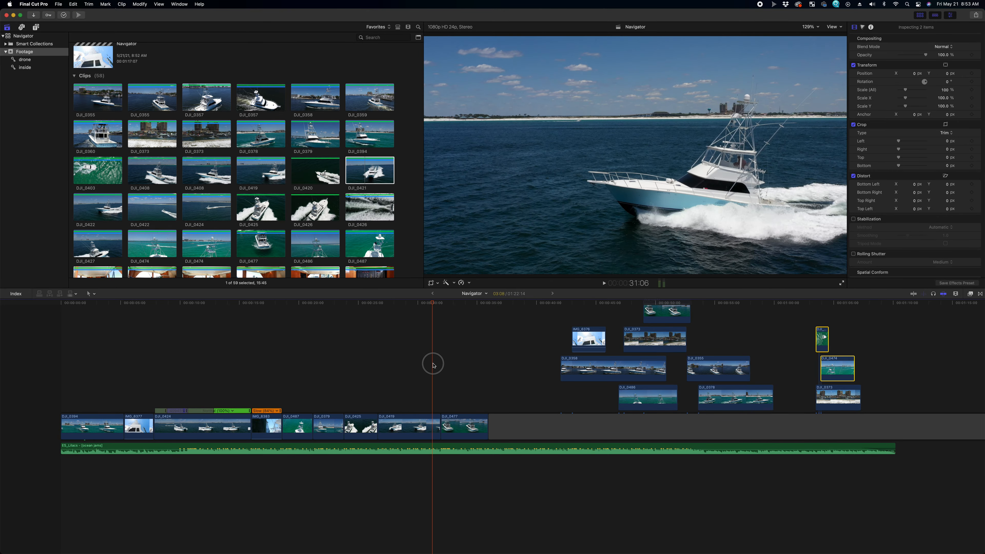
scroll(168, 199, "down", 3)
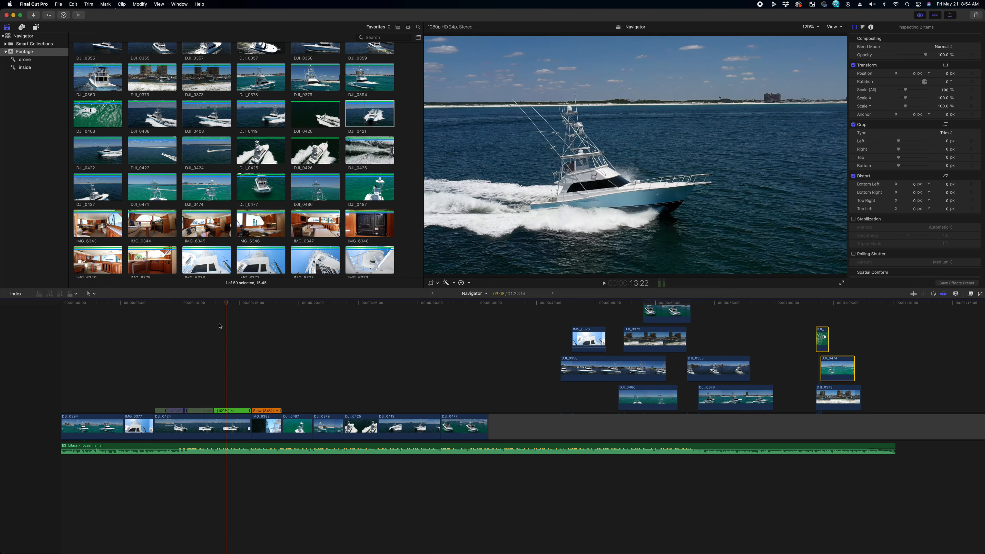
left_click(54, 378)
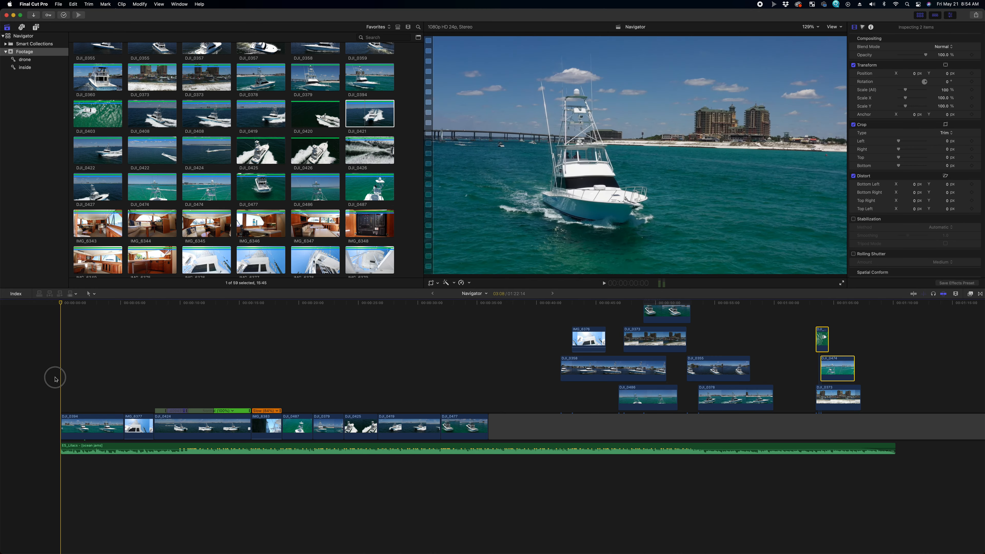
left_click_drag(41, 389, 381, 424)
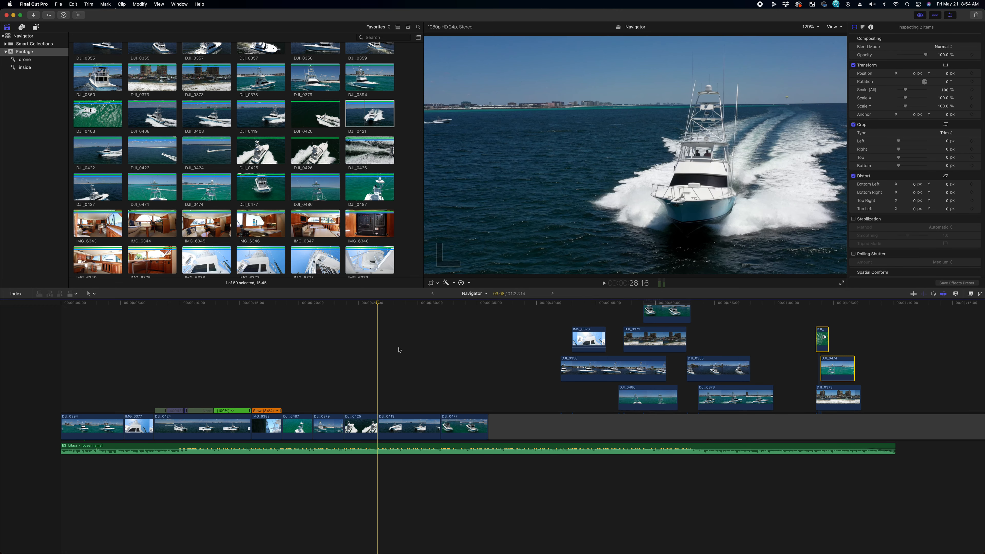
scroll(378, 308, "up", 1)
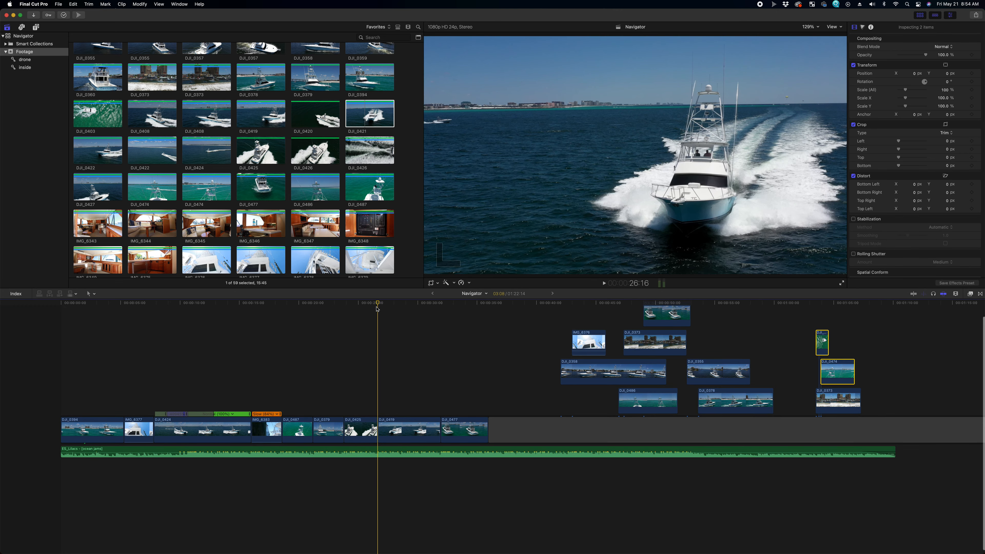
left_click_drag(375, 307, 186, 310)
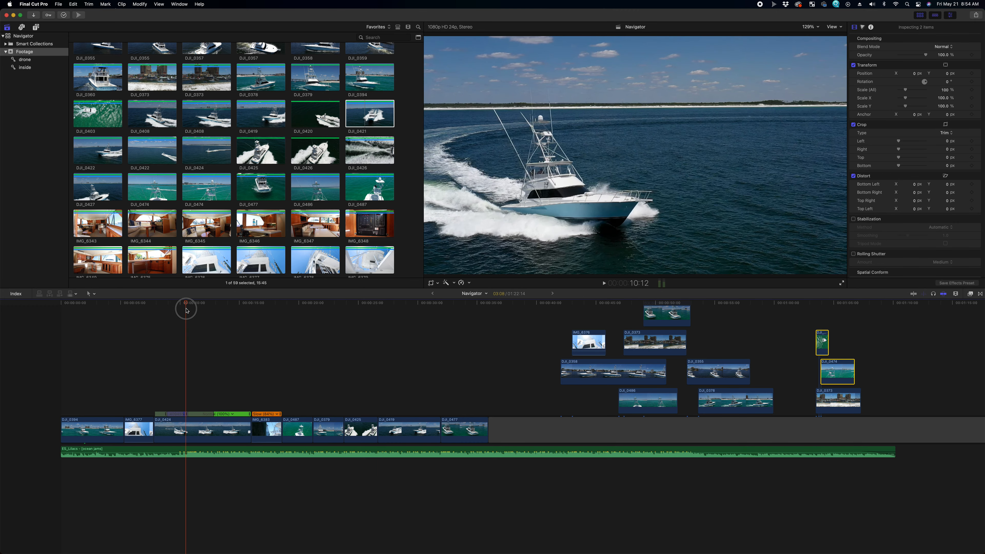
left_click_drag(186, 310, 252, 345)
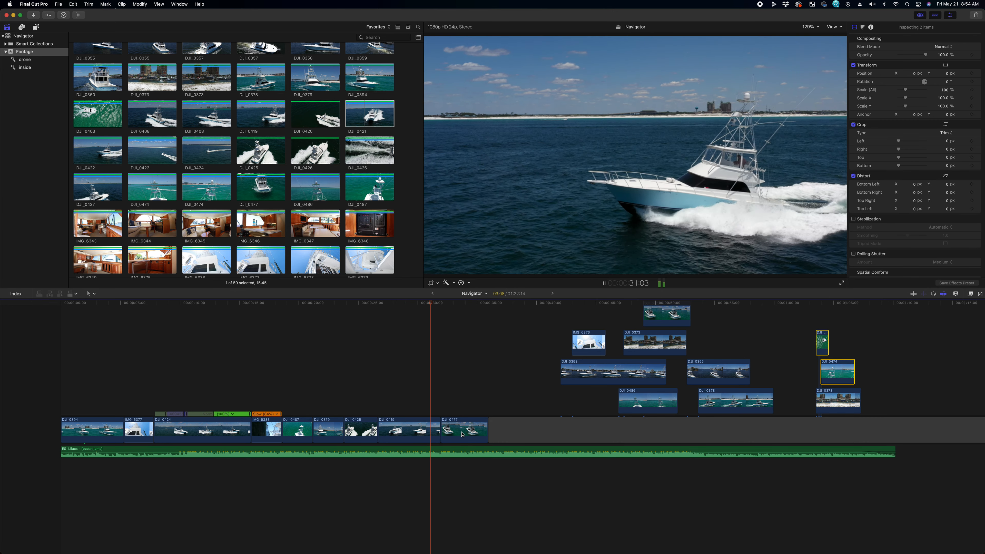
Step: Extend the end of the DJI_0477 clip to about 37:07 in the timeline
left_click(485, 424)
left_click_drag(485, 424, 500, 428)
left_click(504, 304)
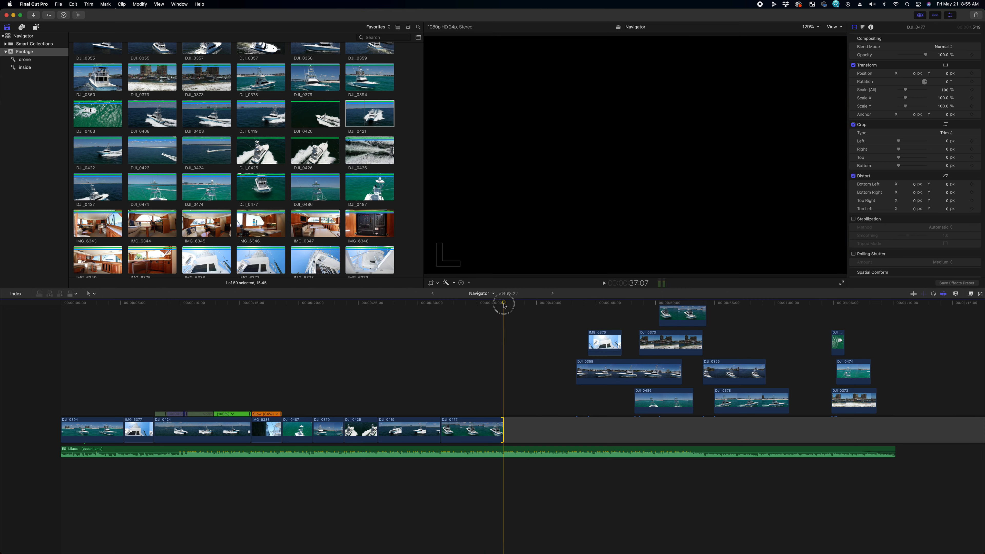
Step: Add the interior clip IMG_6343 to the storyline after DJI_0477 and trim its end to about 41:10 in the timeline
key("space")
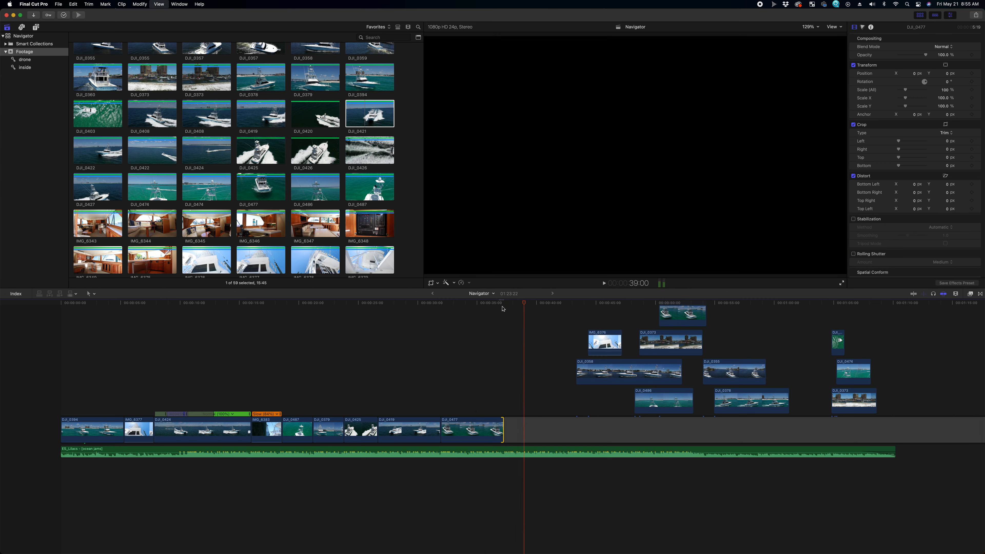
left_click(504, 304)
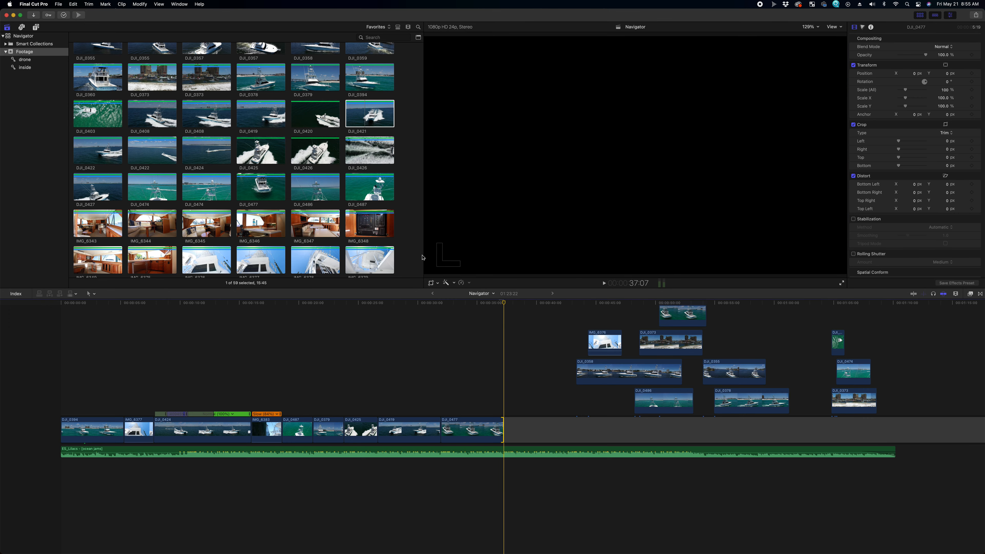
left_click_drag(101, 214, 505, 433)
left_click(496, 379)
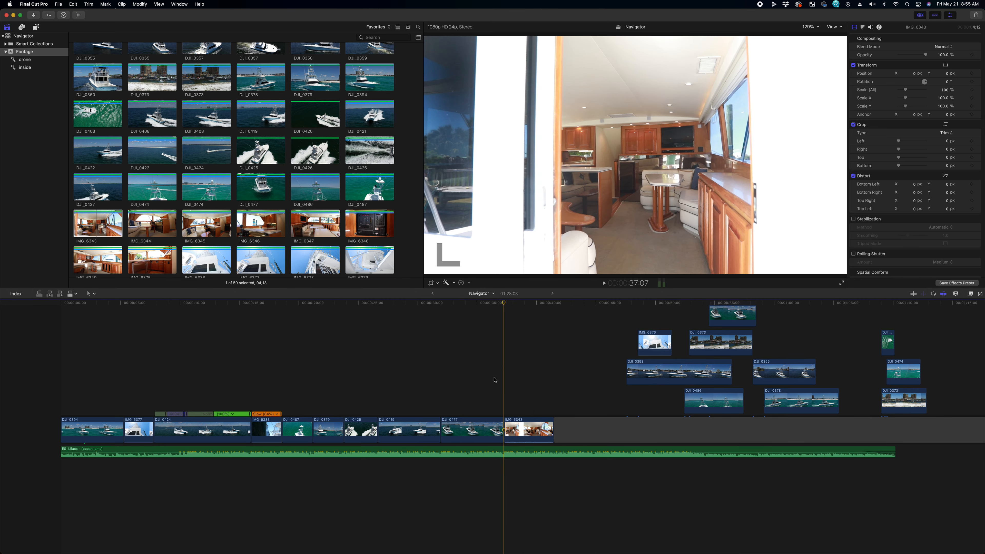
key("space")
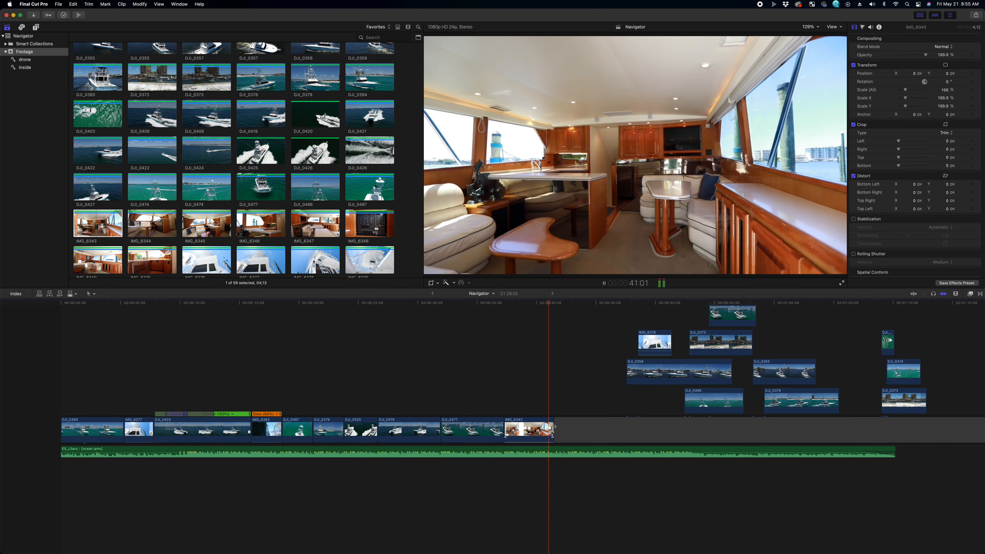
left_click_drag(553, 428, 552, 423)
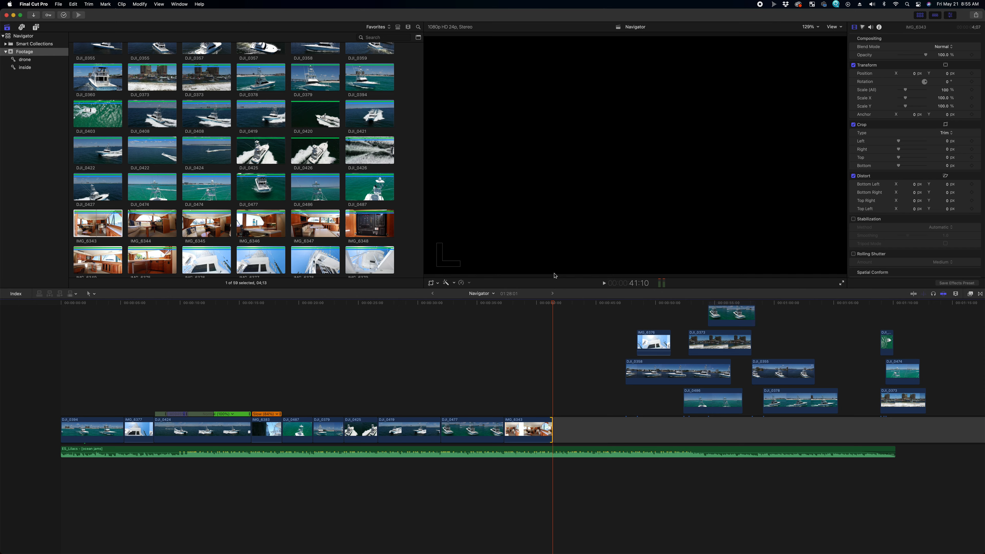
Step: Preview the interior clips in the browser and add IMG_6347 to the storyline directly after IMG_6343
left_click(99, 220)
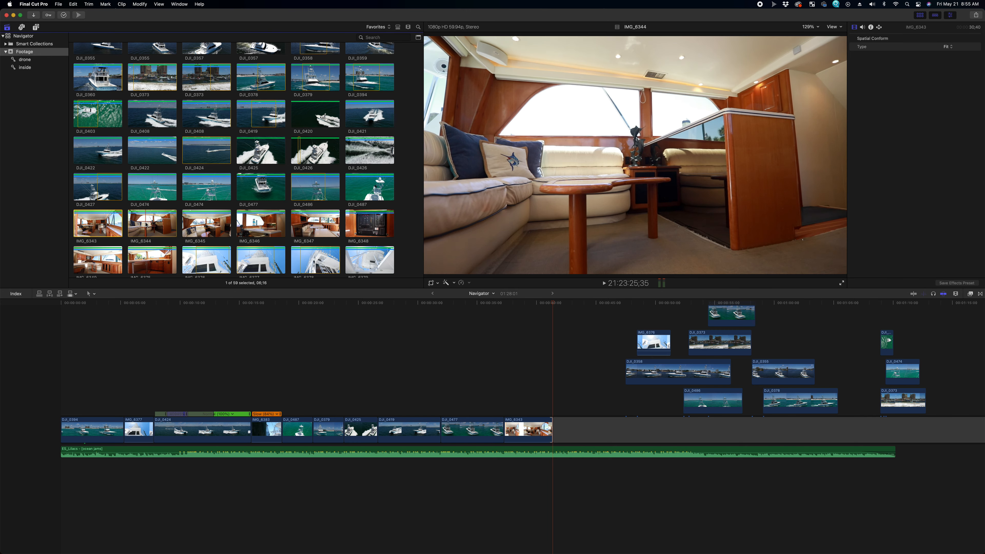
left_click(153, 220)
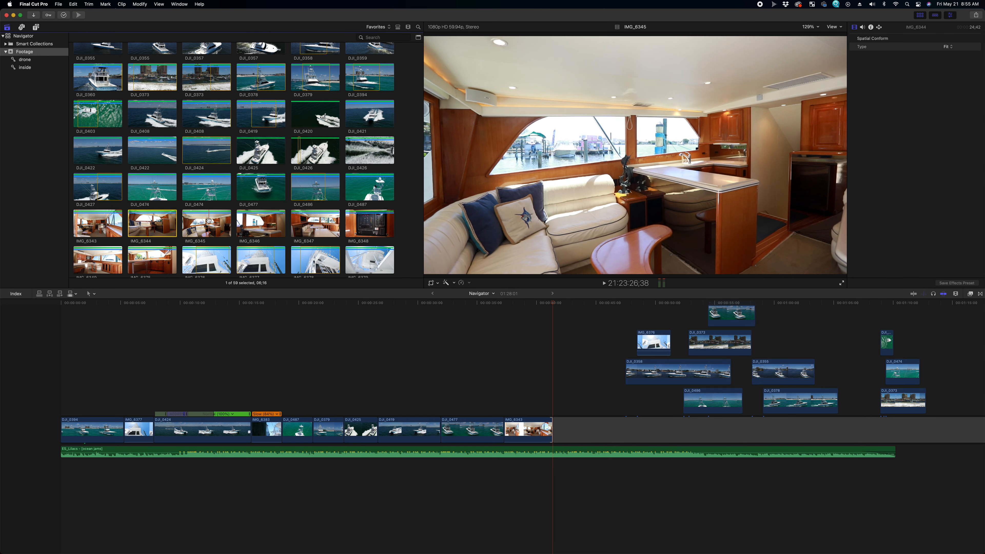
left_click(244, 217)
left_click(330, 227)
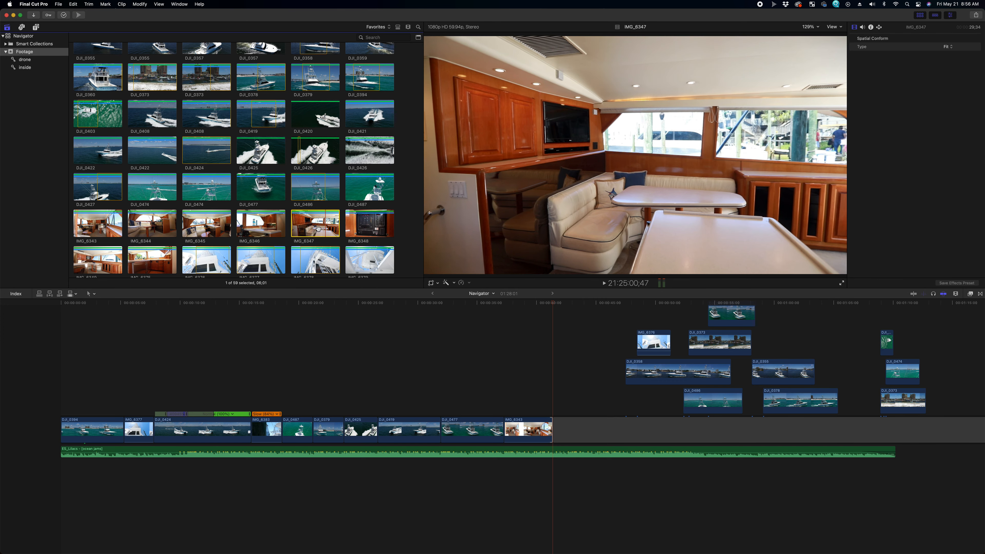
left_click_drag(313, 228, 538, 411)
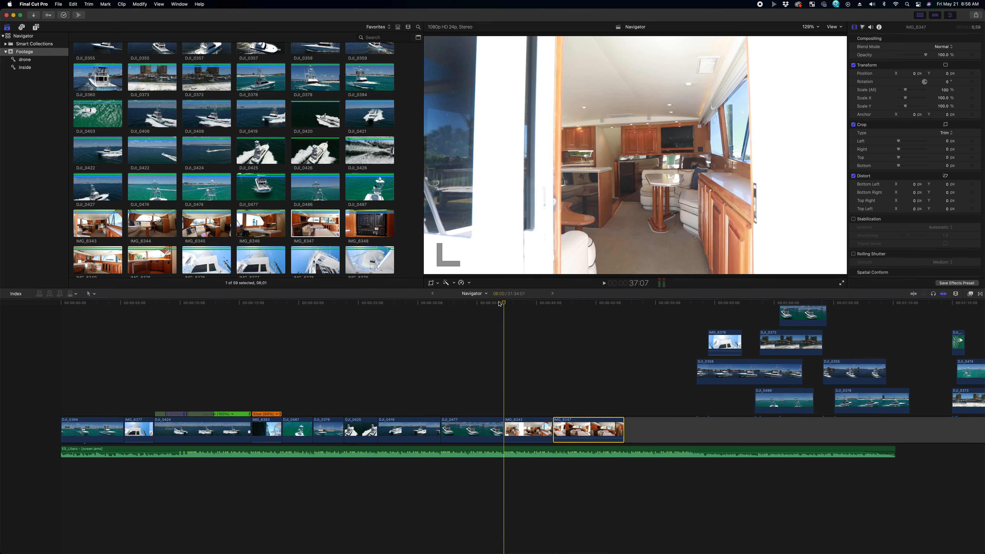
Step: Trim the start of IMG_6343 to a clip duration of 2:47, cutting the opening doorway frames, and play the cut from DJI_0477
left_click(490, 302)
key("space")
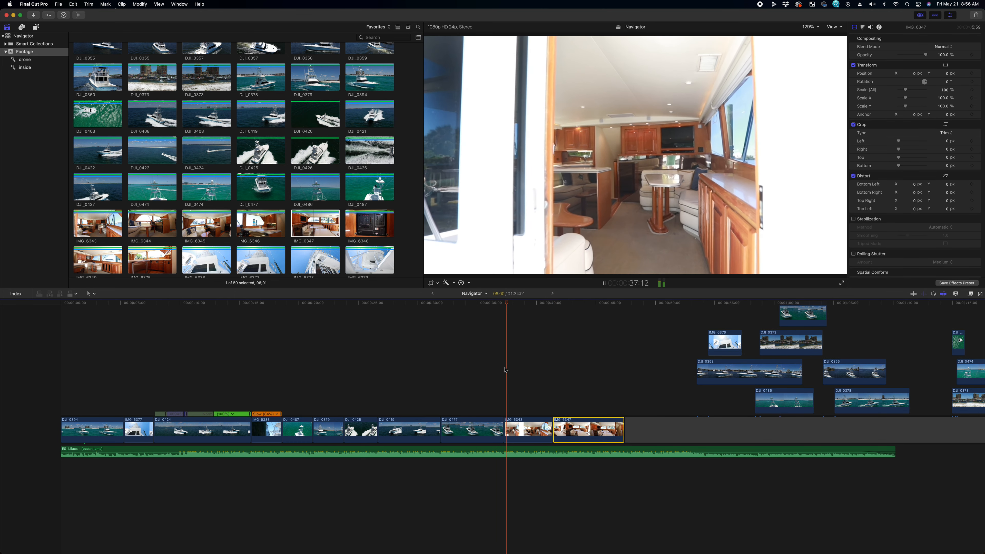
left_click_drag(505, 430, 520, 427)
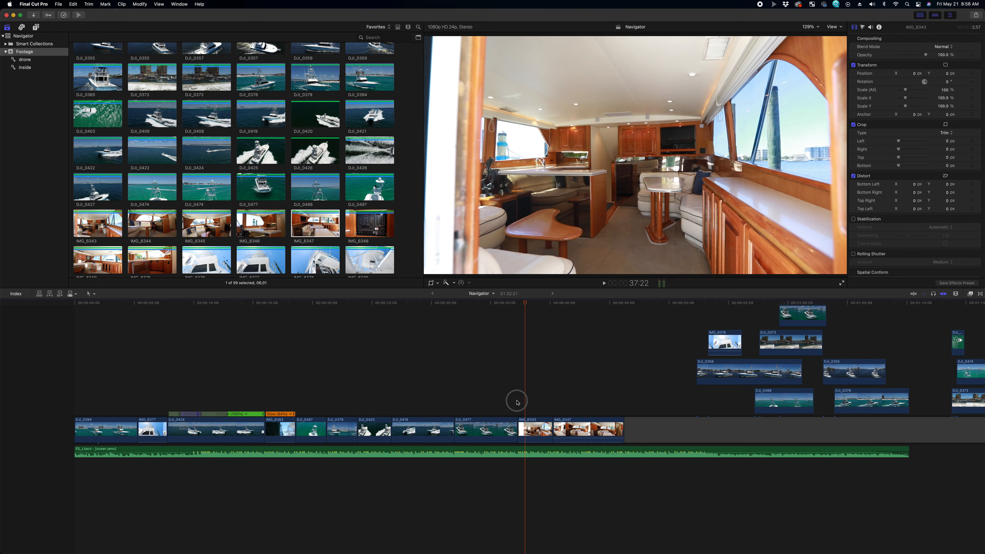
key("space")
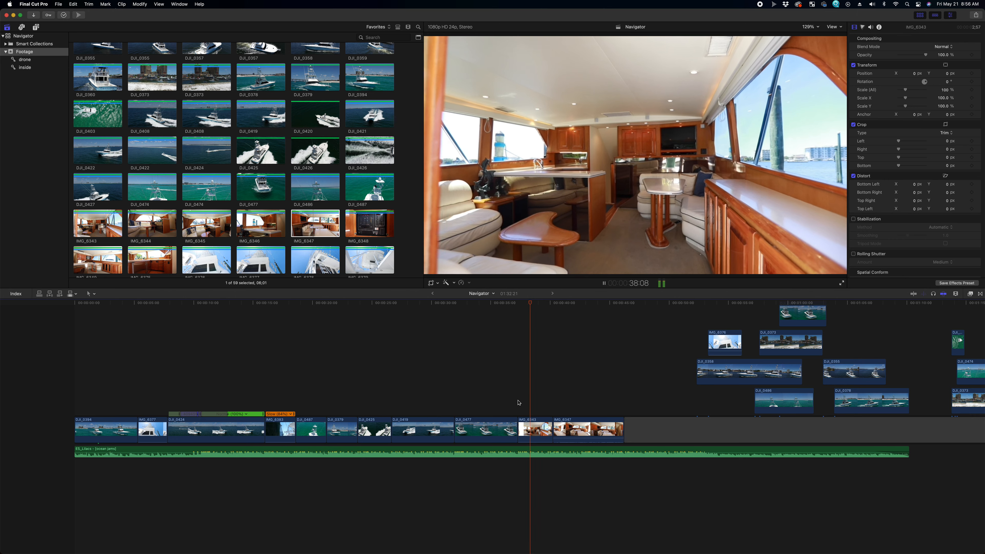
key("space")
left_click_drag(522, 432, 522, 431)
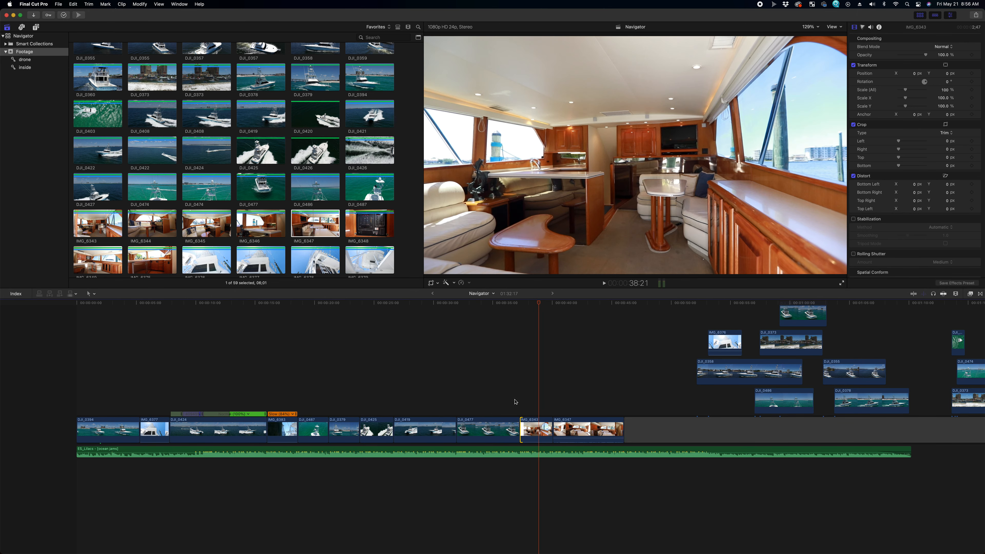
left_click(513, 396)
key("space")
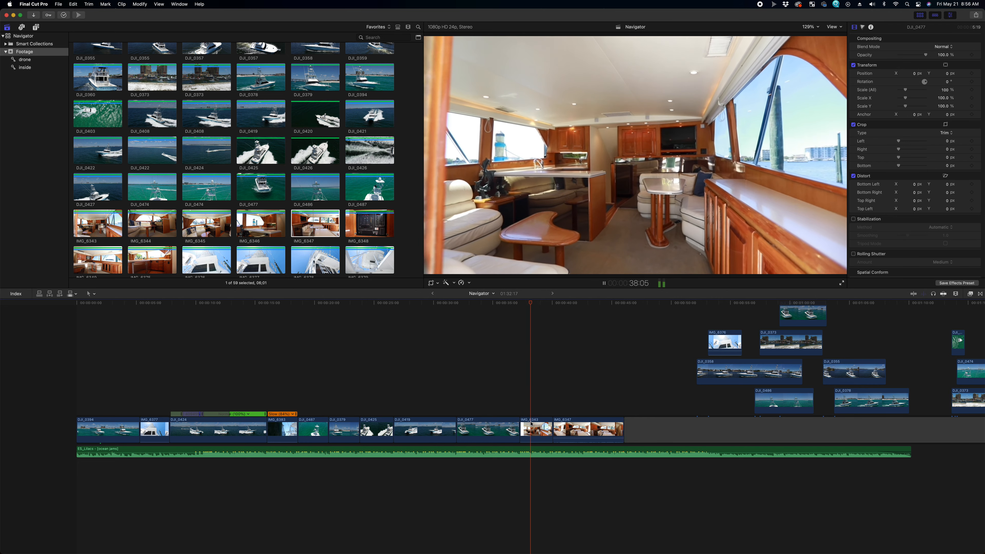
Step: Trim the end of IMG_6343 to a duration of 2:33, shorten IMG_6347 to about half its length, and play both clips
left_click_drag(549, 426, 549, 426)
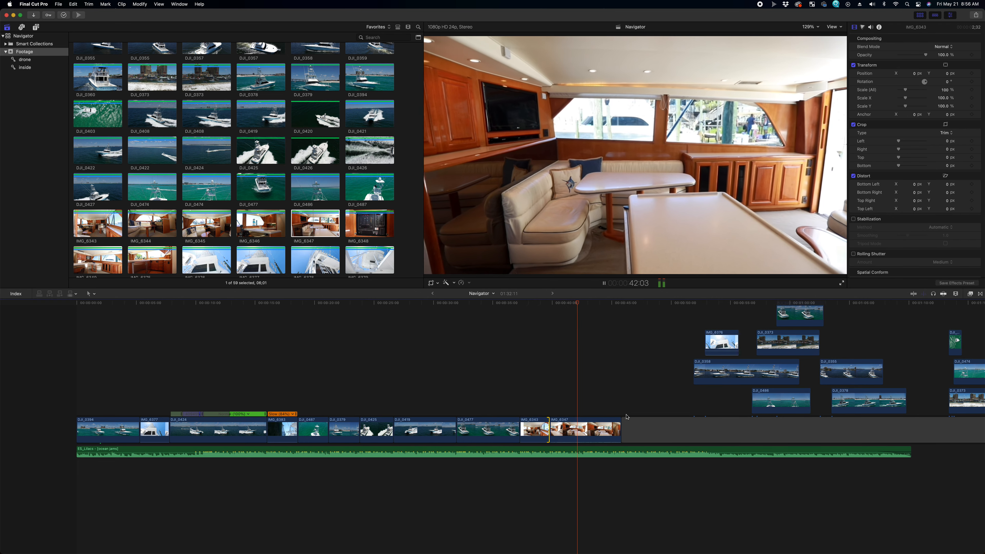
left_click_drag(621, 431, 582, 431)
left_click(521, 404)
key("space")
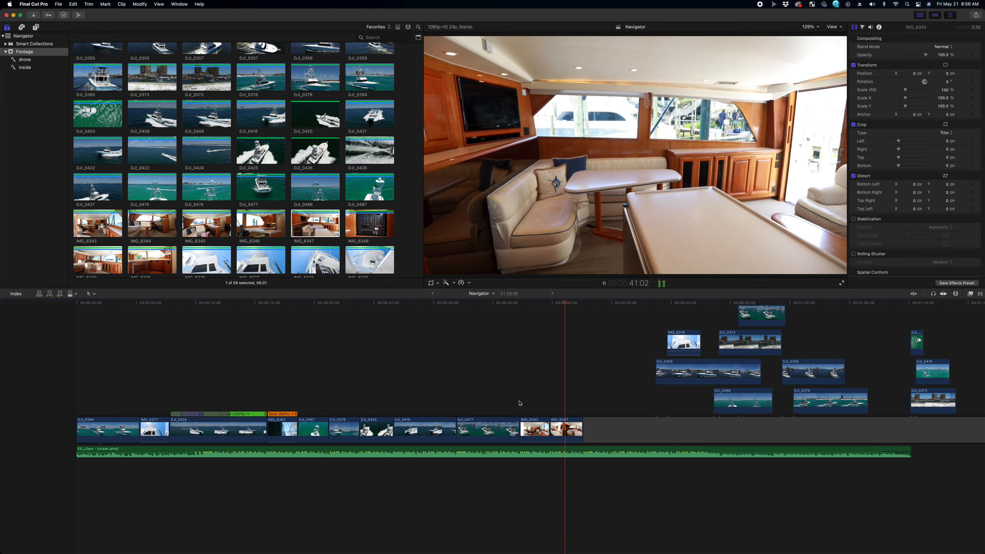
key("space")
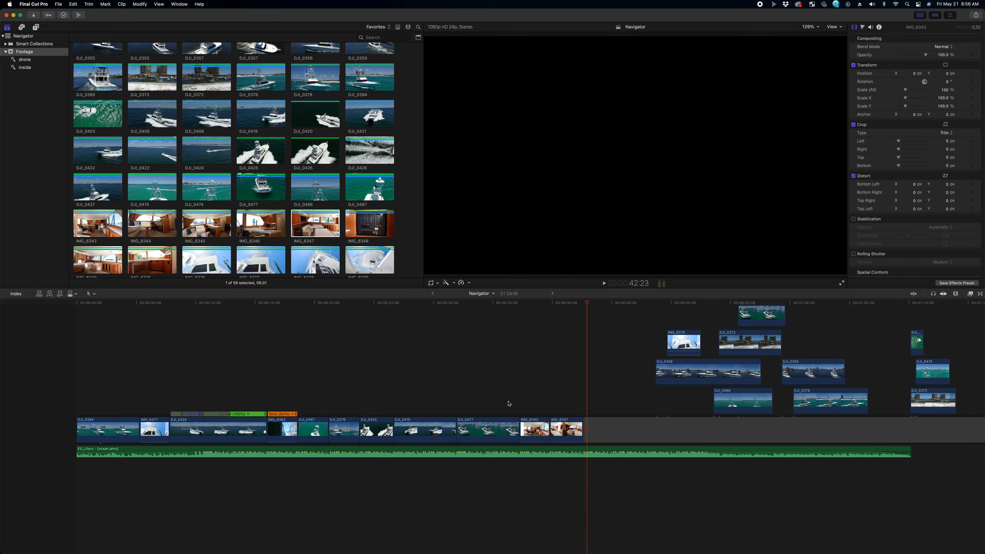
Step: Add the interior clip IMG_6349 to the storyline after IMG_6347 and skim through the interior shots up to 45:04
scroll(138, 202, "down", 3)
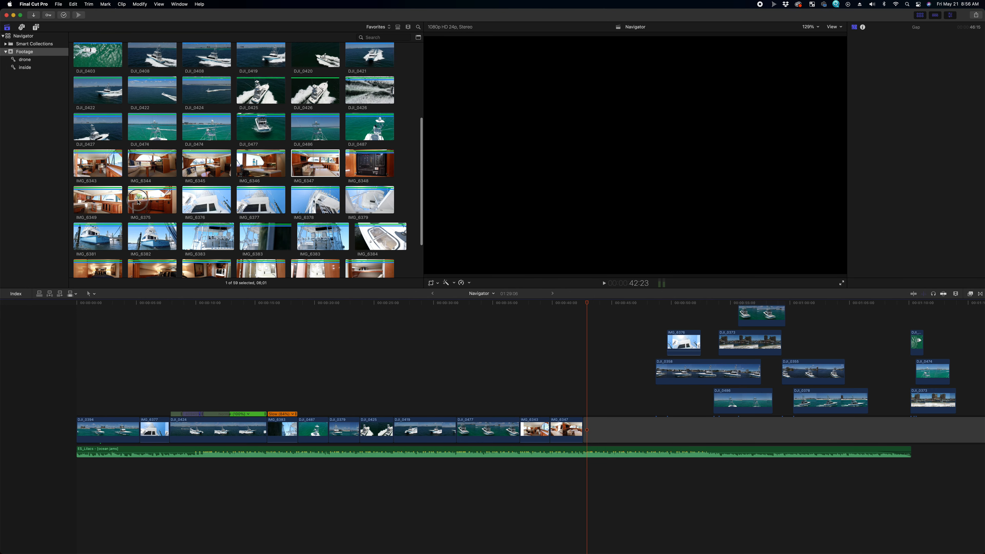
left_click(138, 202)
left_click(87, 208)
left_click_drag(87, 199, 582, 425)
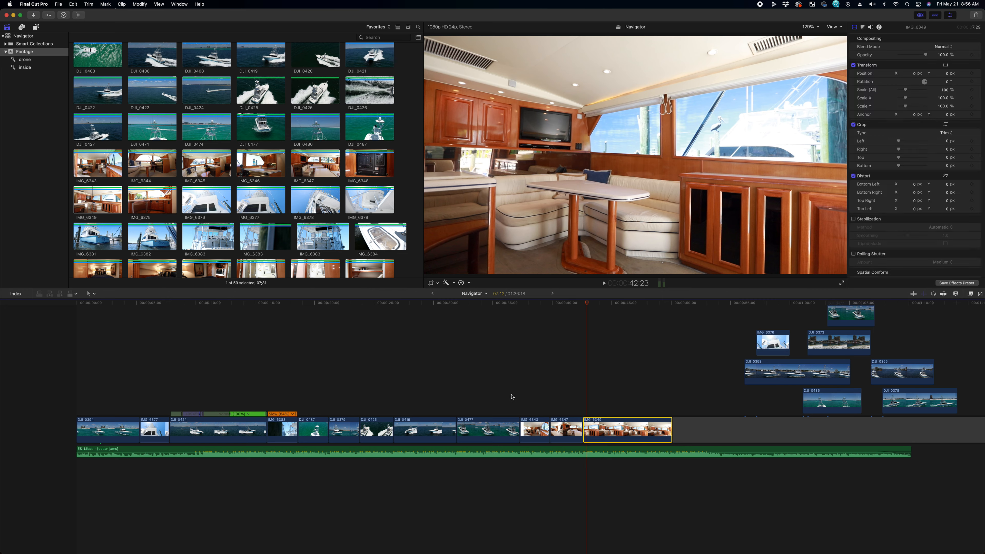
left_click(520, 303)
left_click_drag(520, 304, 613, 335)
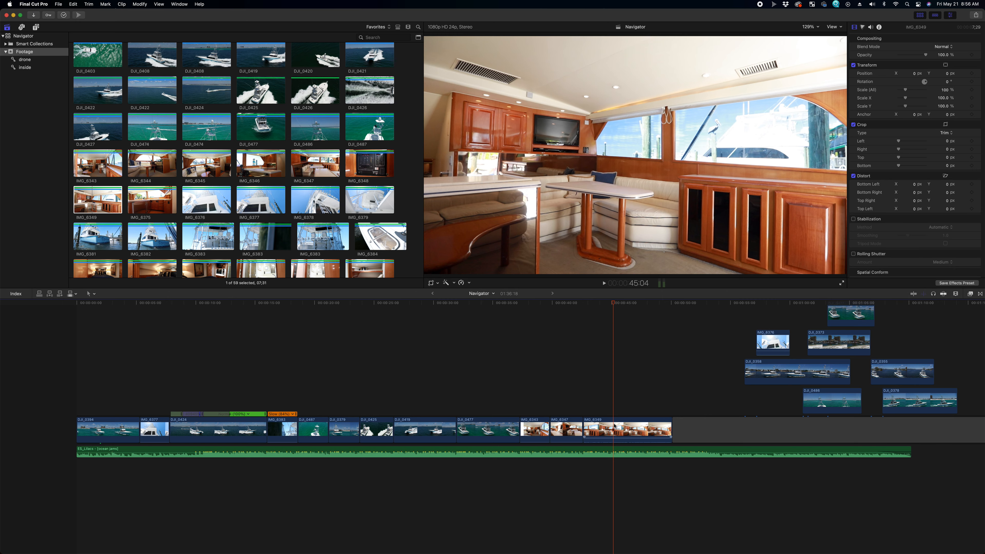
Step: Mark a range of about 3:25 in the galley clip IMG_6375 and insert it between IMG_6347 and IMG_6349
left_click(252, 167)
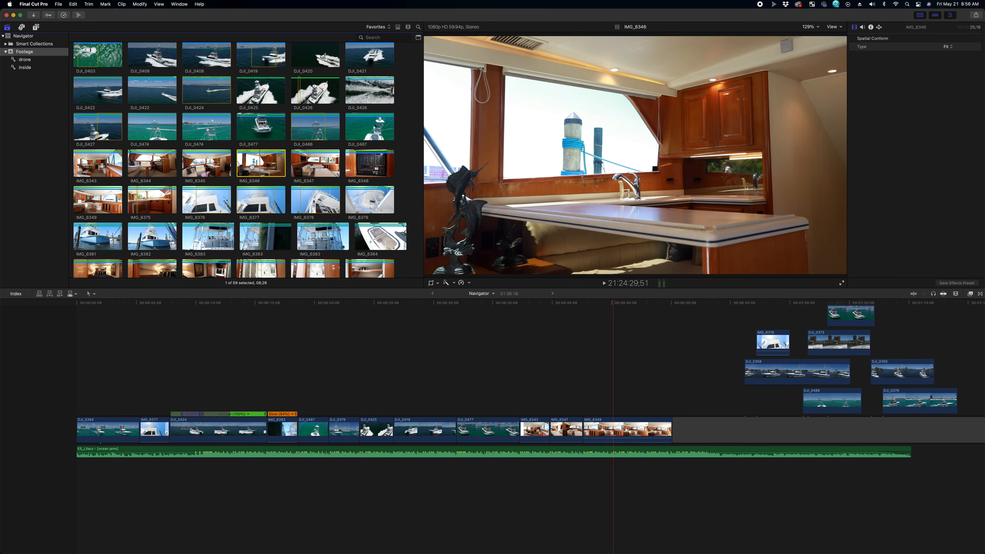
left_click(350, 166)
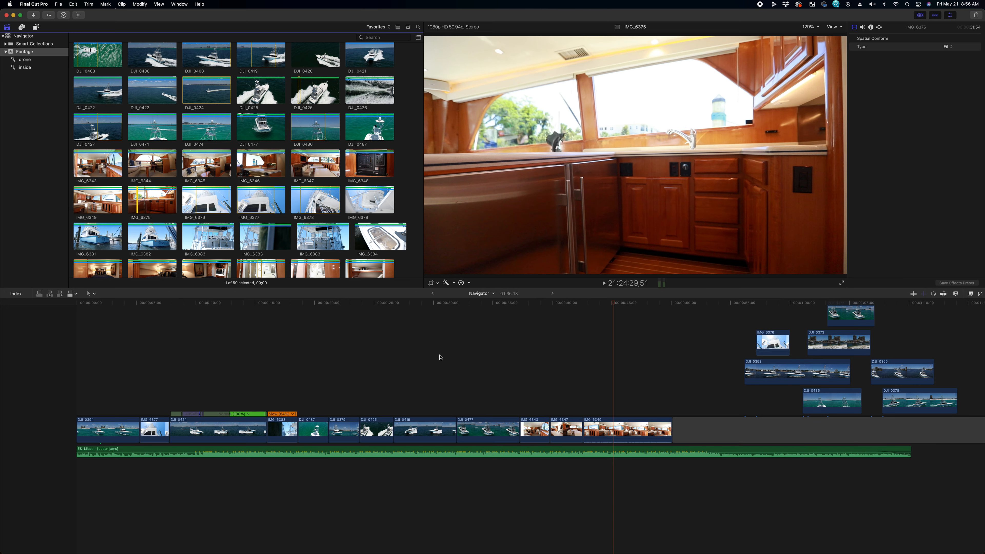
left_click(545, 383)
left_click(539, 382)
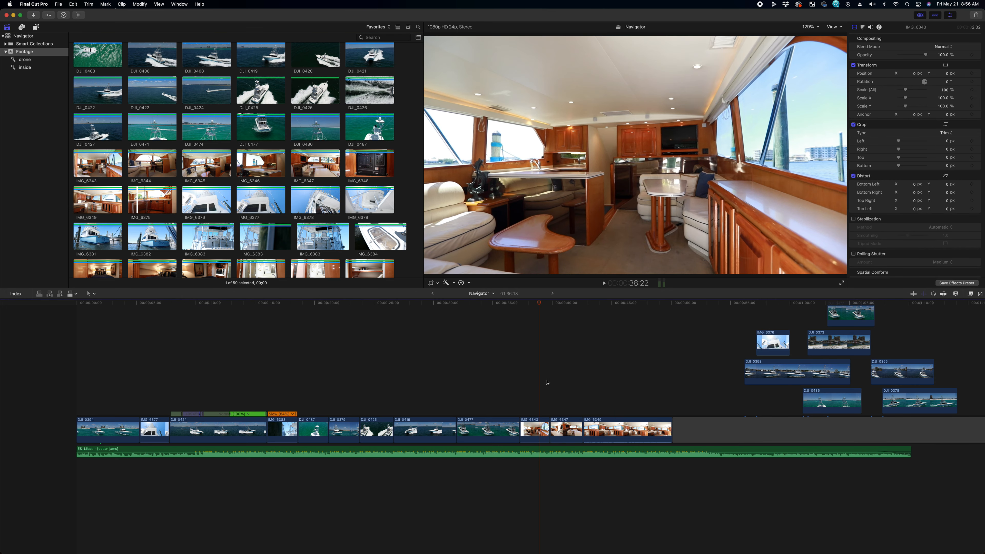
left_click(153, 211)
key("space")
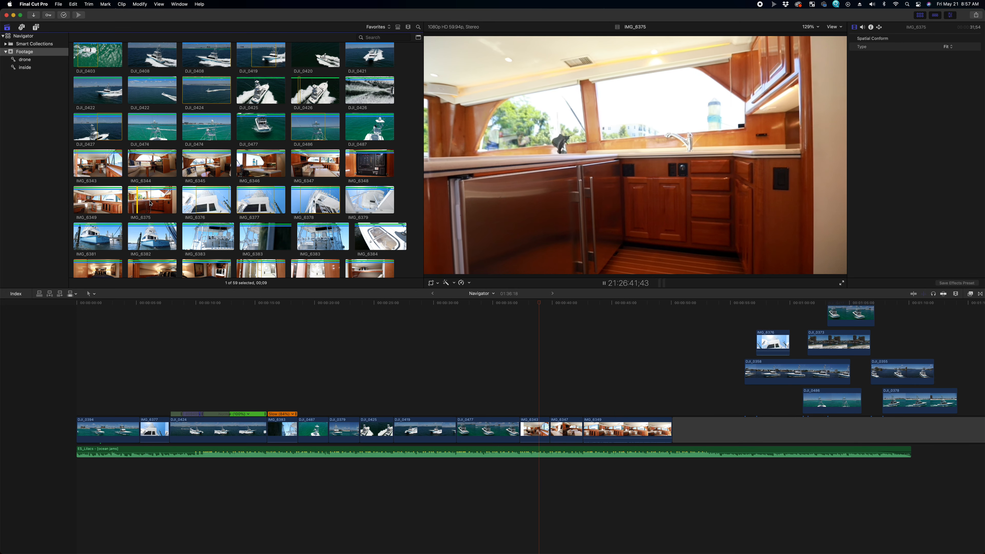
key("i")
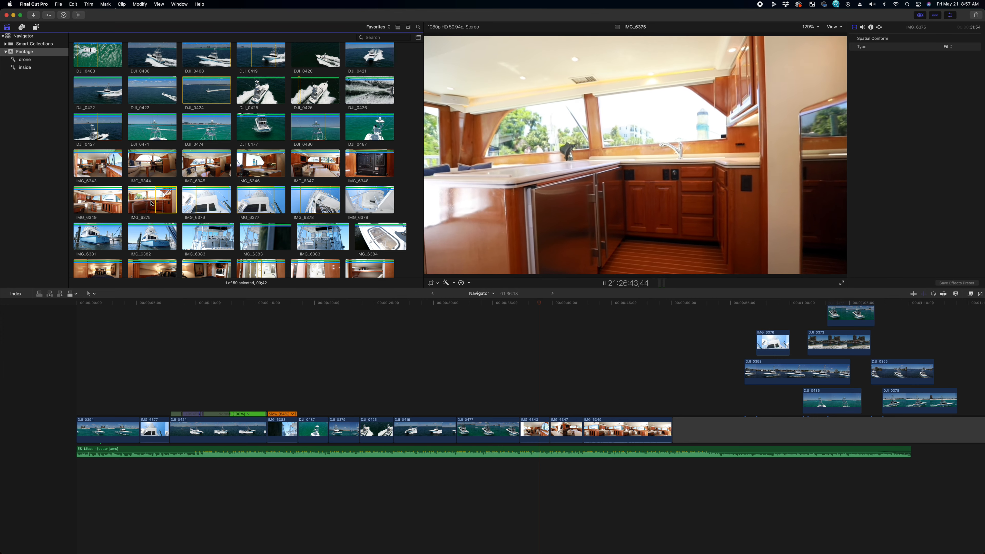
key("o")
key("space")
left_click_drag(155, 197, 601, 426)
Step: Review the transition from DJI_0477 into IMG_6343, replaying the opening of the interior shot several times
left_click(504, 388)
key("space")
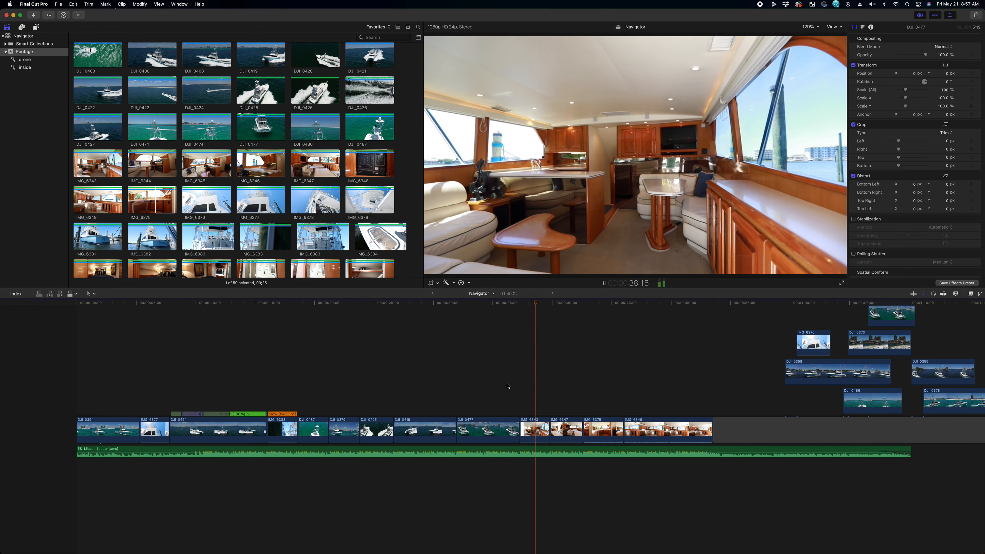
left_click(544, 403)
left_click(536, 402)
key("space")
left_click(543, 420)
left_click(537, 400)
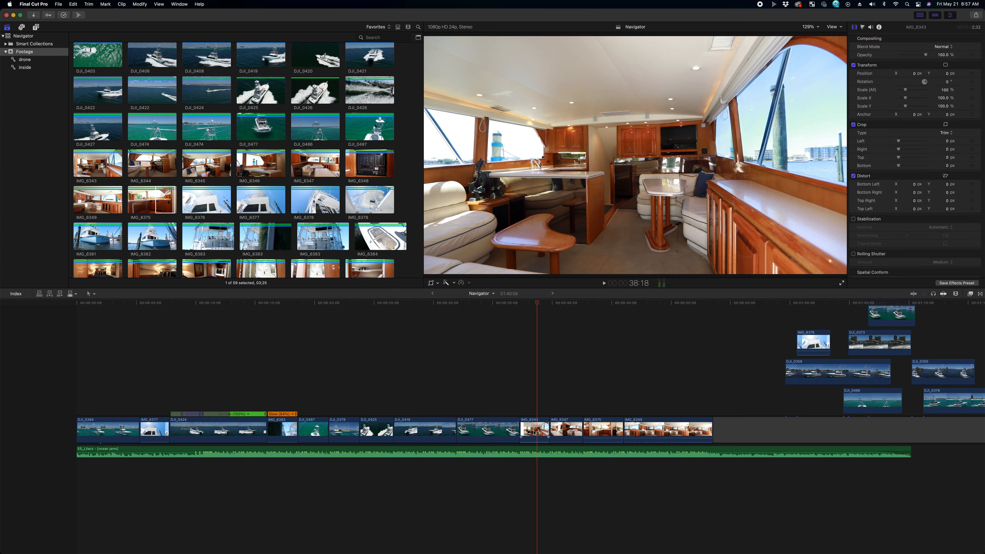
left_click_drag(524, 410, 522, 413)
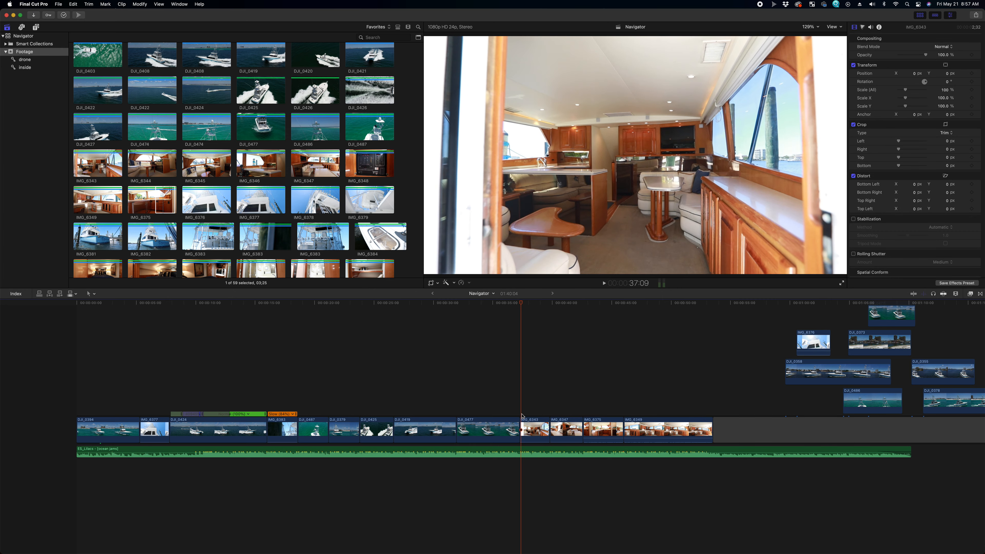
key("space")
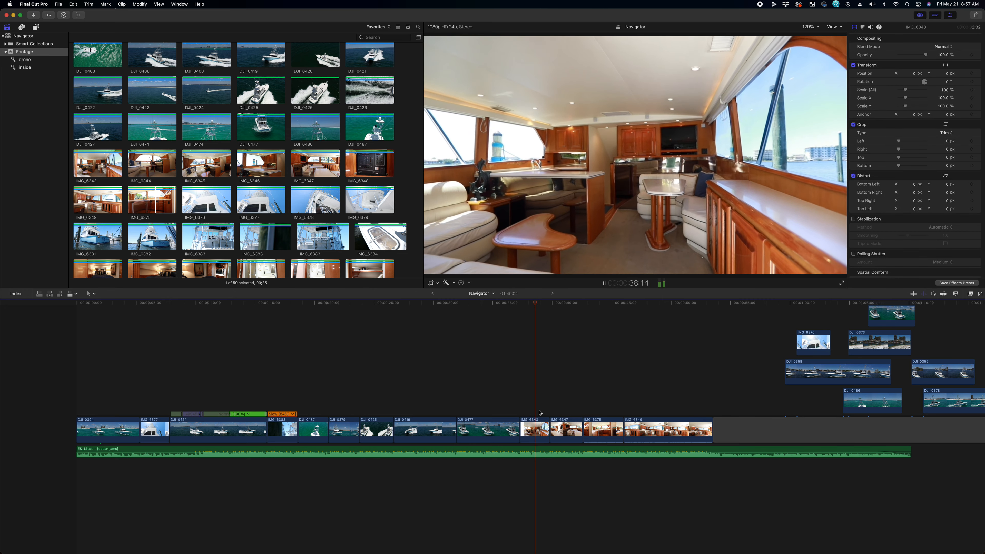
Step: Show the clip information for IMG_6343 in the timeline and play IMG_6346 in the browser to examine its motion
left_click(539, 437)
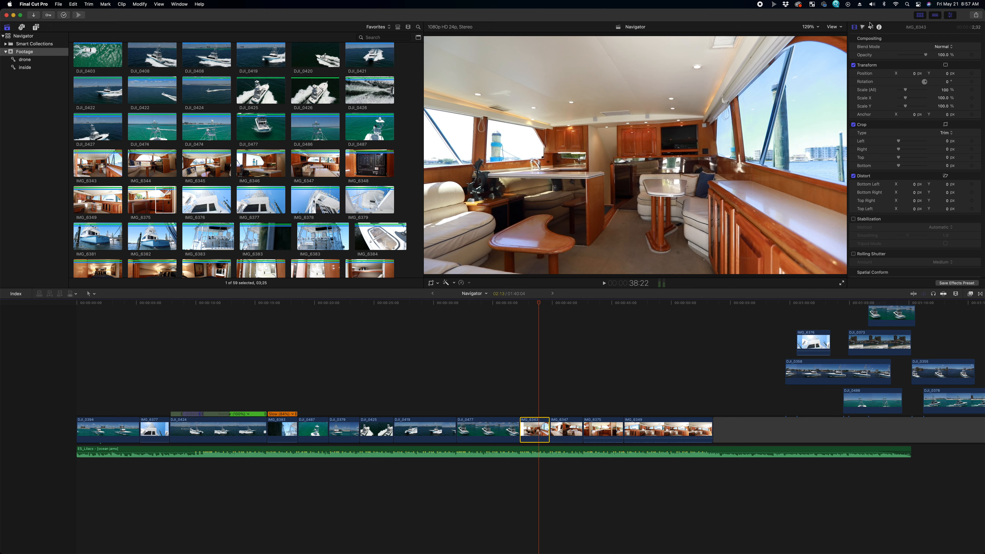
left_click(878, 27)
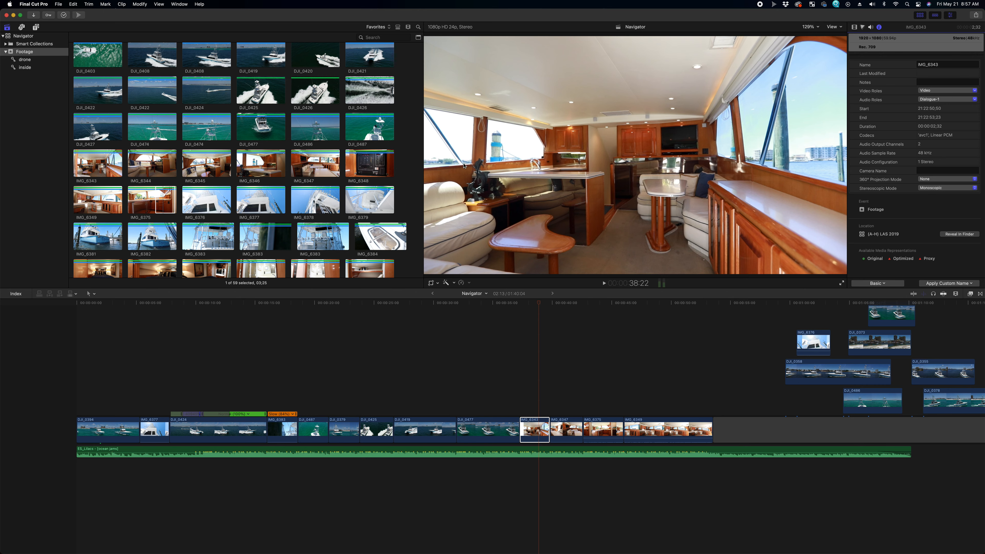
left_click(262, 169)
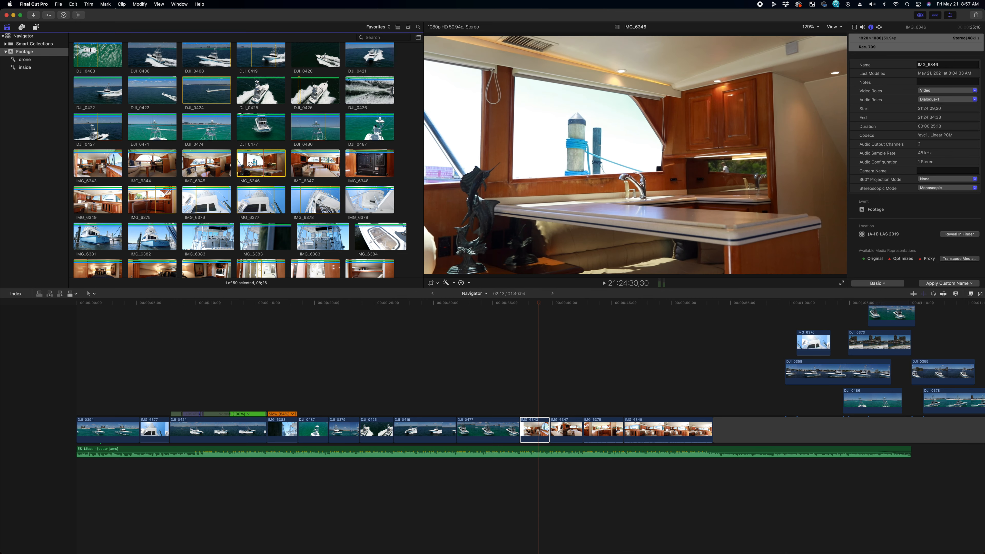
key("space")
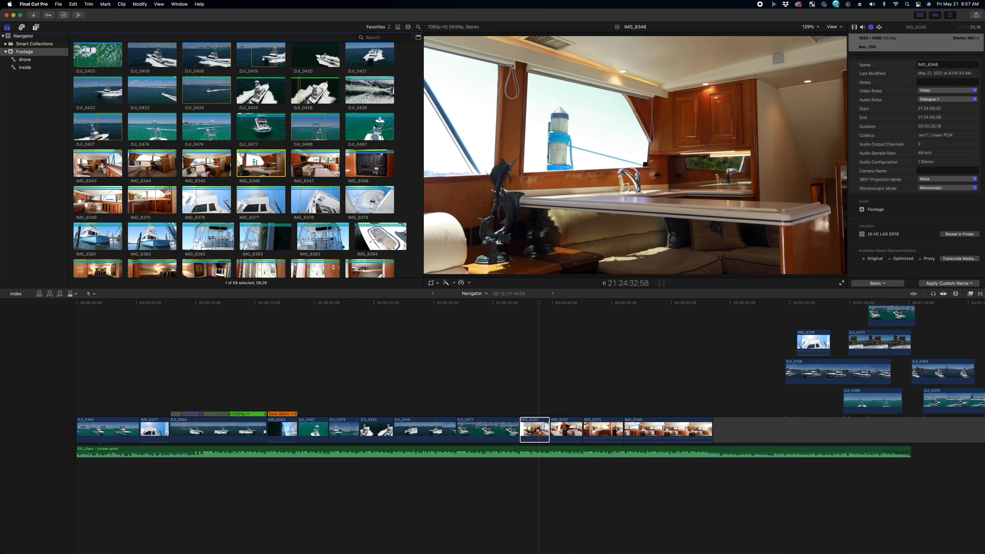
key("space")
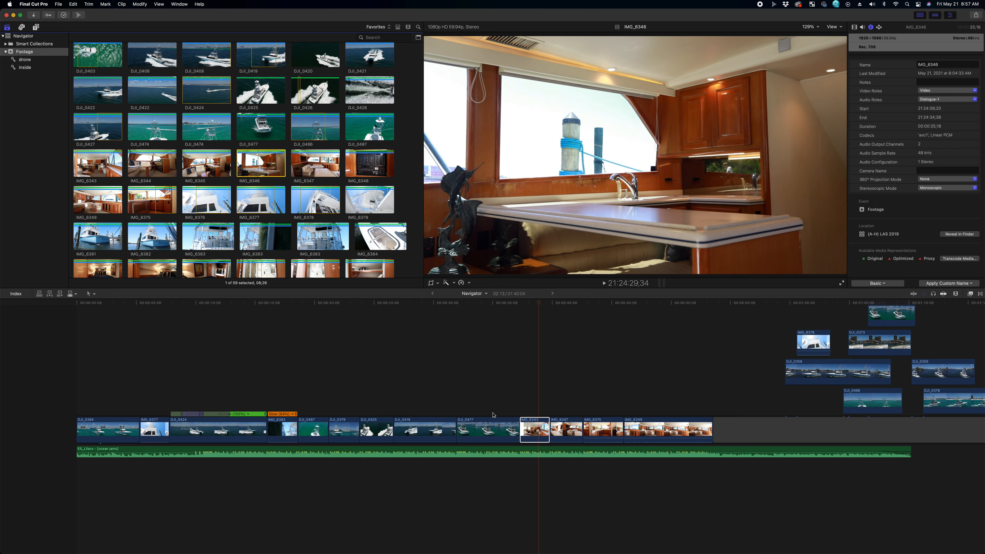
Step: Play the sequence again from the end of DJI_0477 through IMG_6343
left_click(527, 430)
left_click(516, 393)
key("space")
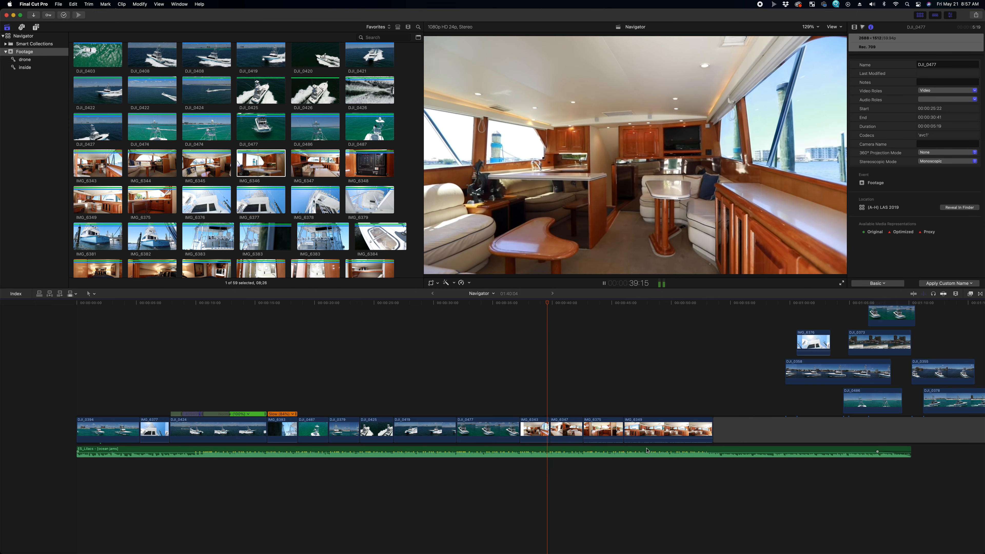
Step: Move IMG_6375 ahead of IMG_6347 in the main storyline and play the new order from IMG_6343
key("space")
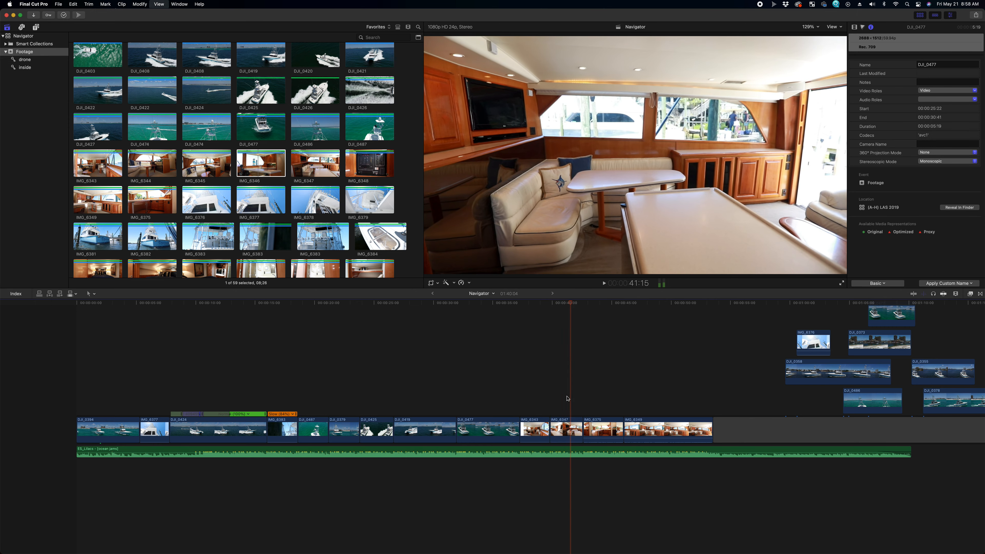
left_click_drag(596, 426, 557, 433)
left_click(531, 381)
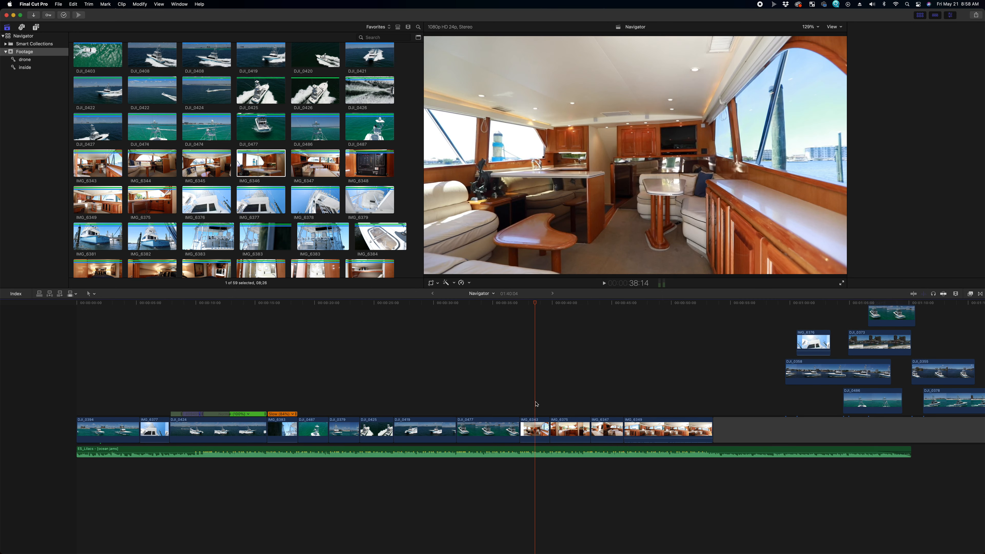
key("space")
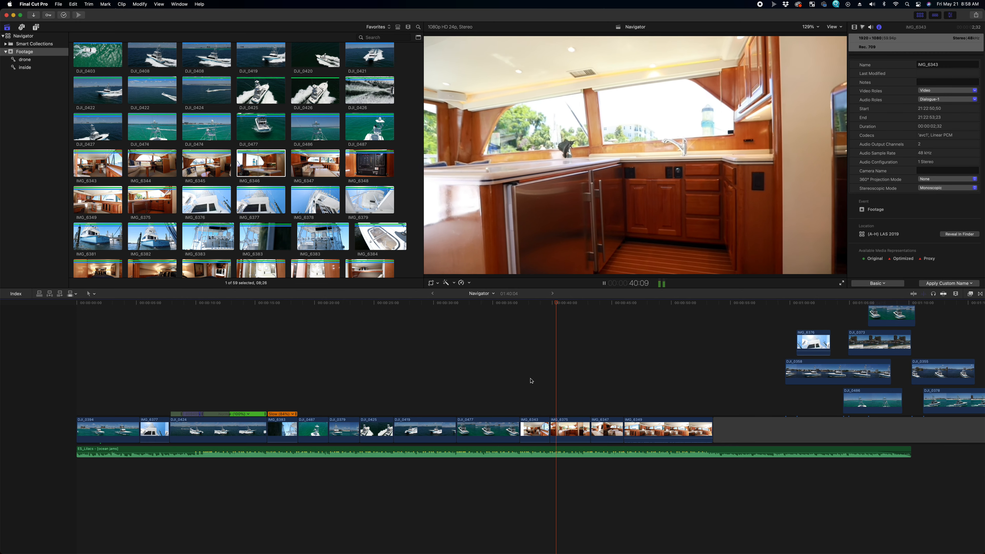
Step: Trim the end of IMG_6375 to a duration of about 2:24 and play into the following interior clips
left_click_drag(588, 424, 575, 419)
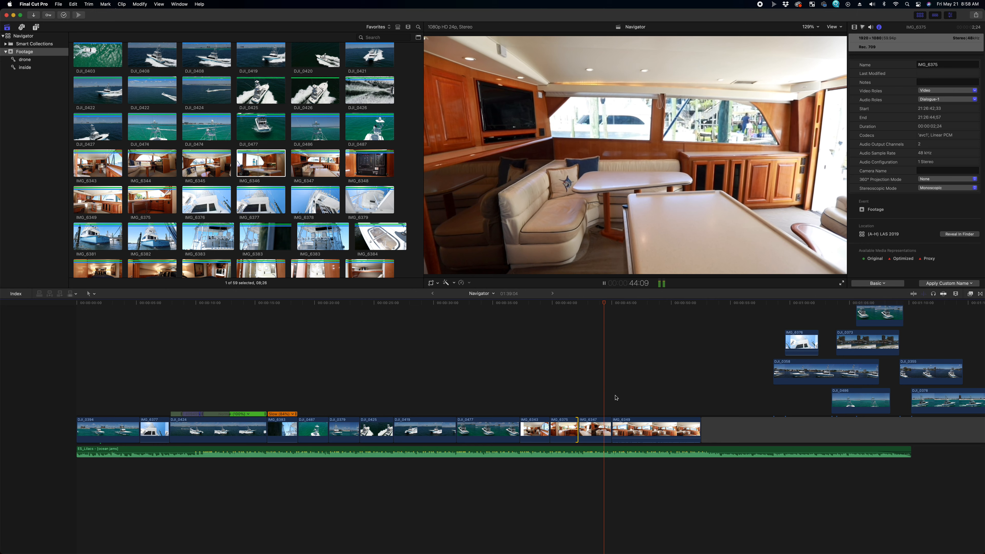
left_click(610, 428)
key("space")
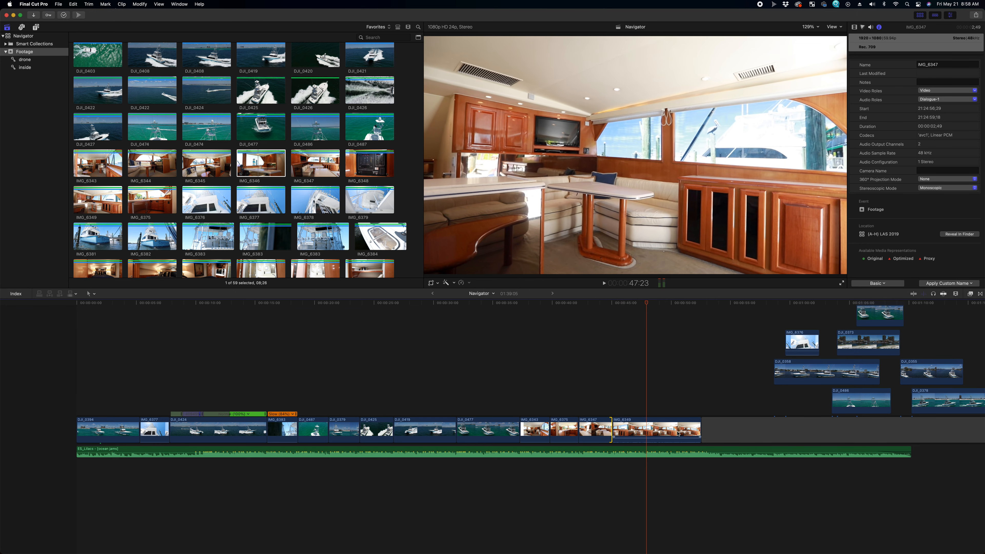
Step: Move IMG_6349 and DJI_0477 out of the main storyline to the parked clips above its empty end section
scroll(232, 179, "down", 2)
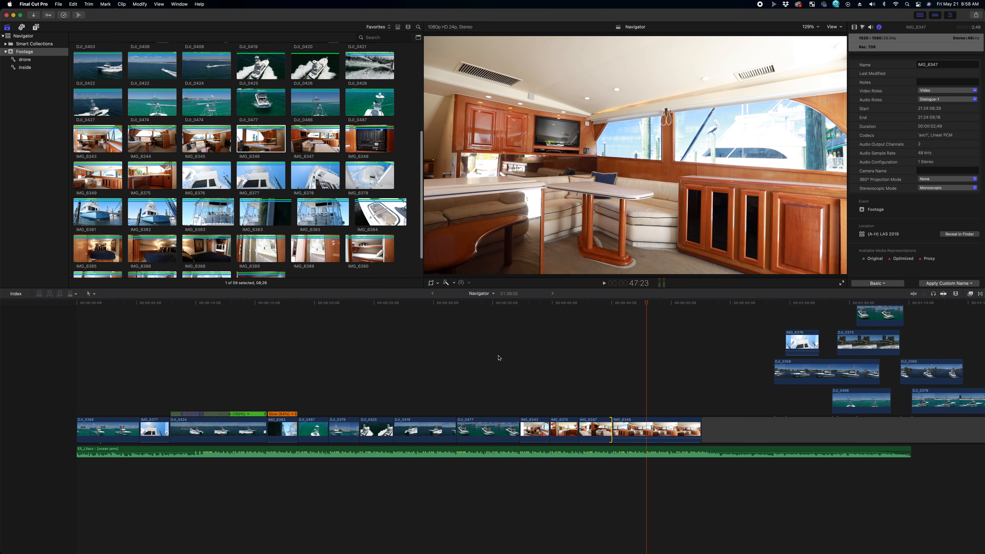
left_click_drag(652, 438, 730, 409)
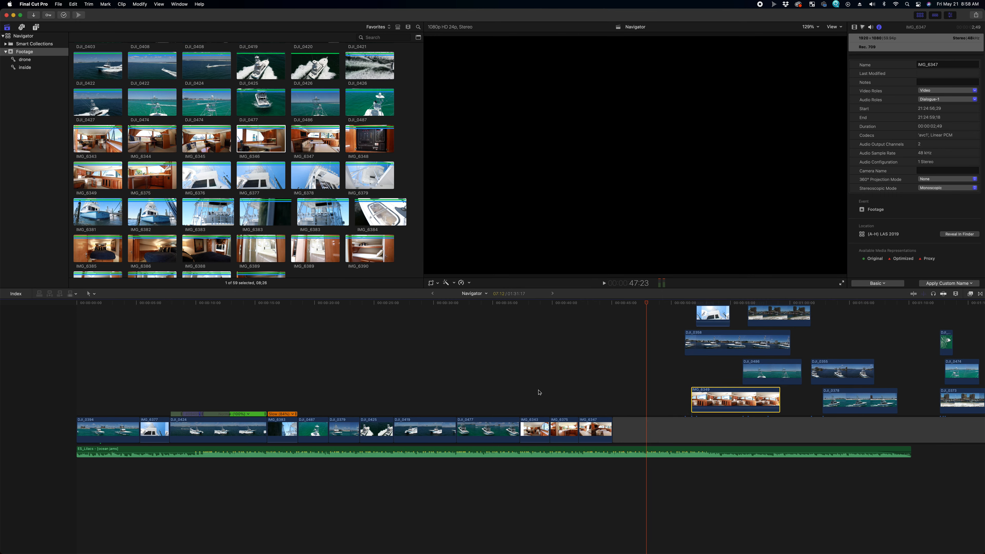
left_click(515, 392)
key("space")
key("super+4")
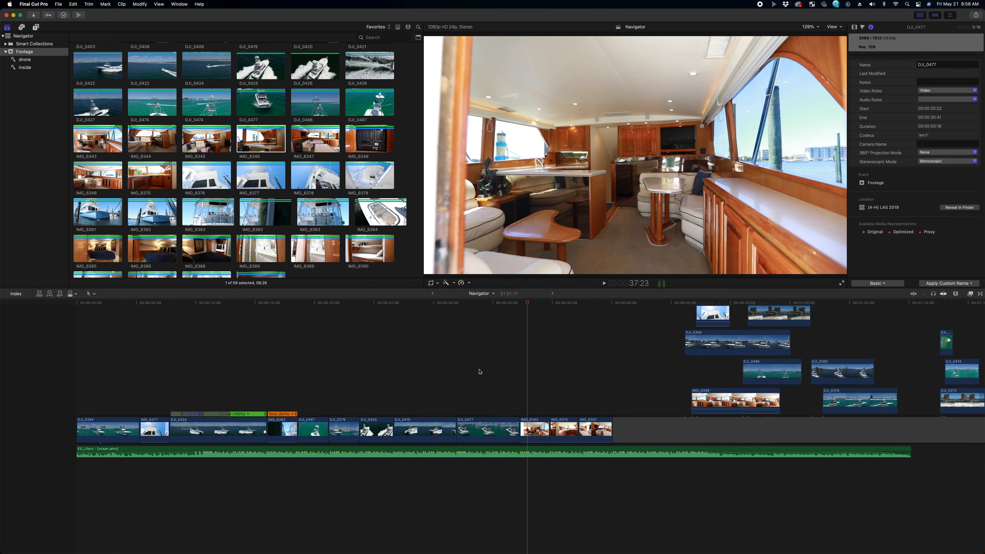
left_click(397, 383)
left_click_drag(489, 426, 639, 358)
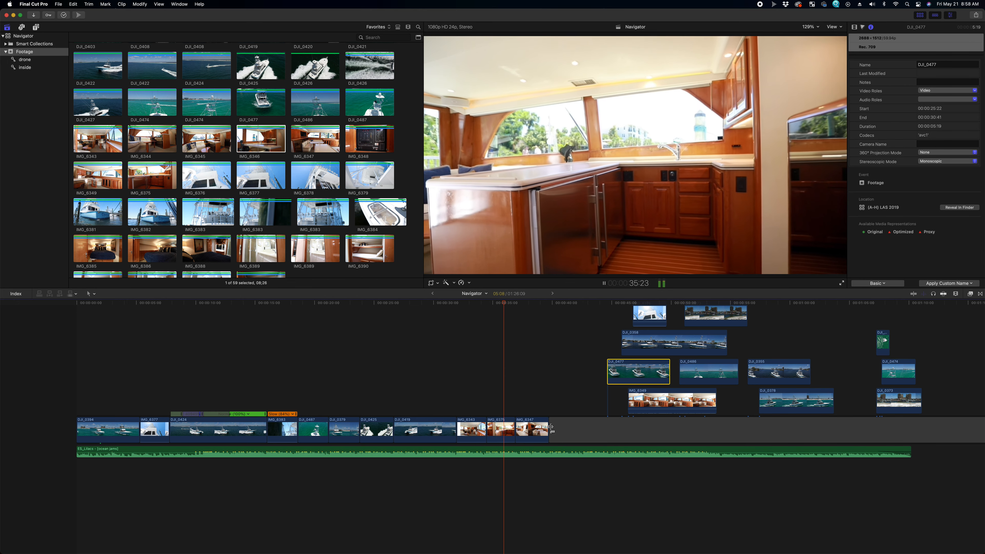
Step: Extend the end of IMG_6375 to about 2:49 and shorten the end of IMG_6347 slightly, replaying the interior cuts
left_click_drag(514, 429, 520, 428)
left_click(488, 391)
left_click(488, 391)
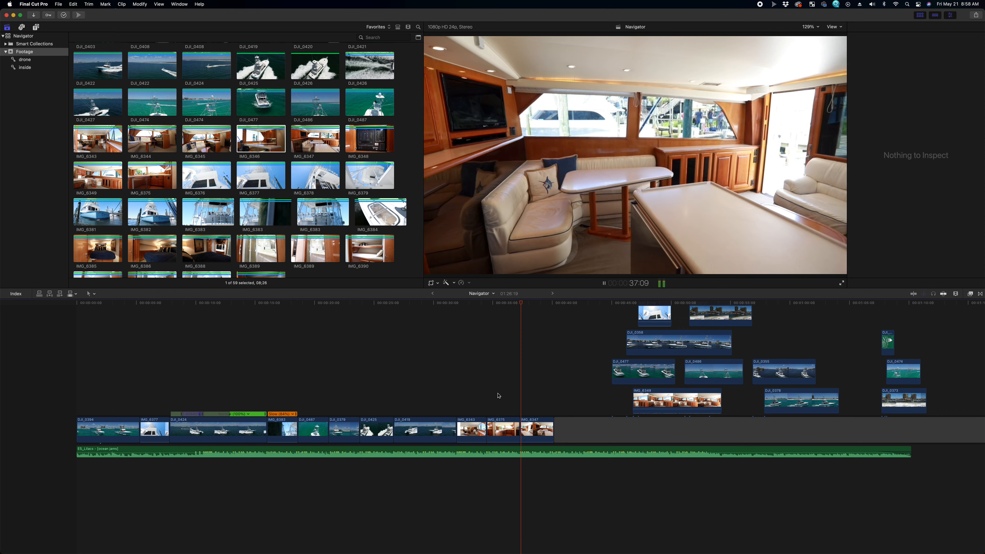
left_click_drag(554, 424, 549, 424)
left_click(543, 426)
left_click(472, 392)
left_click(500, 397)
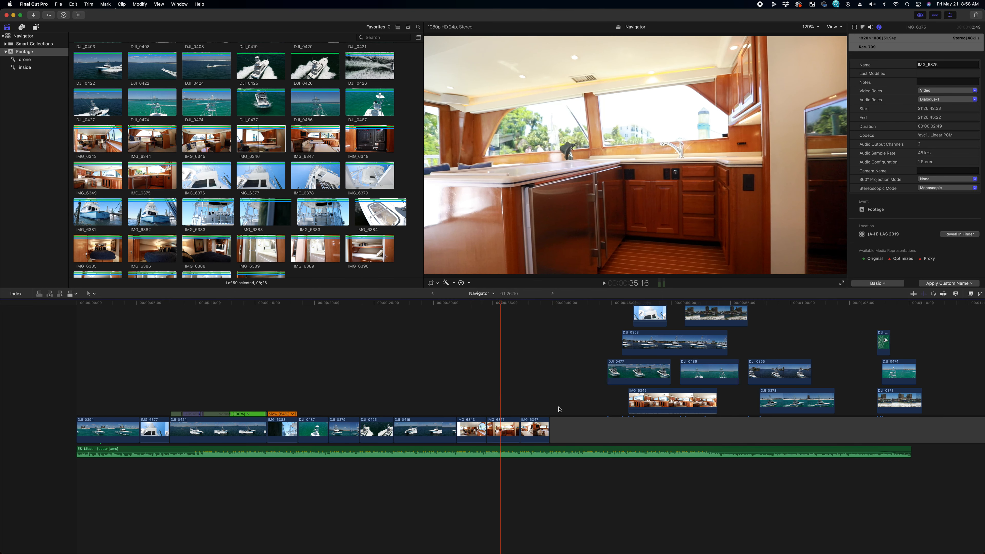
Step: Move IMG_6347 out of the main storyline to the parked clips, placing it just before IMG_6349
left_click_drag(540, 430, 589, 389)
left_click_drag(523, 423, 498, 422)
left_click(448, 399)
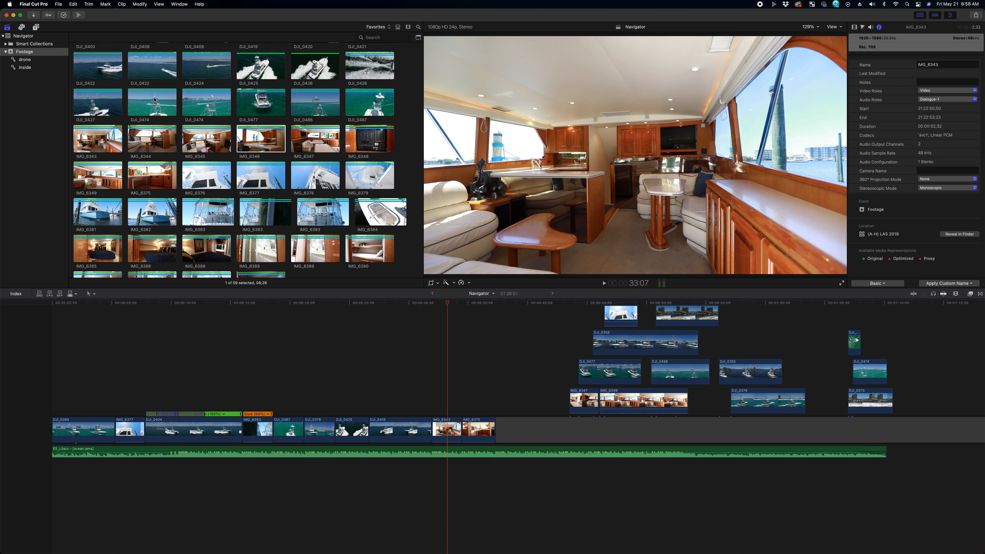
Step: Play the bedroom clips IMG_6385, IMG_6386 and IMG_6388 in the browser to examine their camera motion
scroll(154, 100, "down", 2)
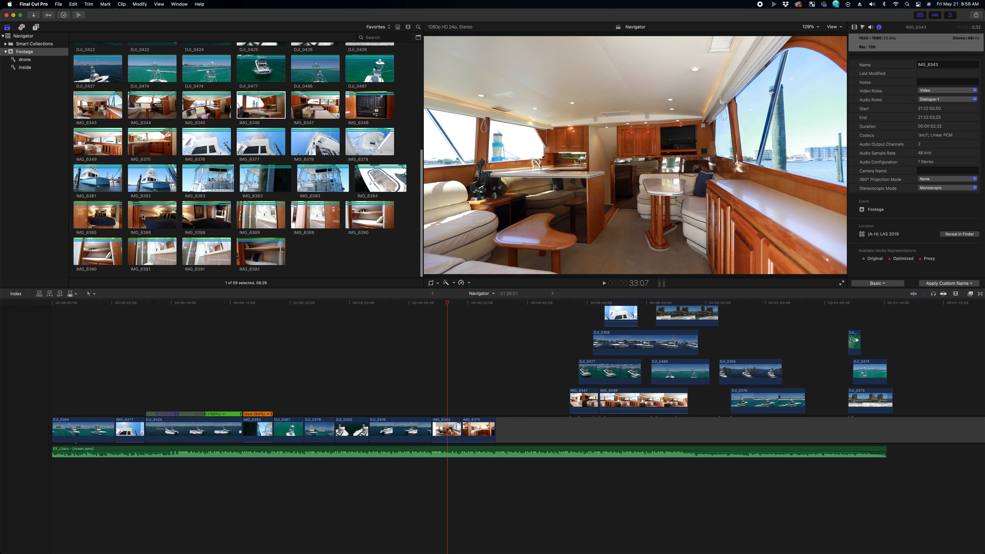
left_click(100, 218)
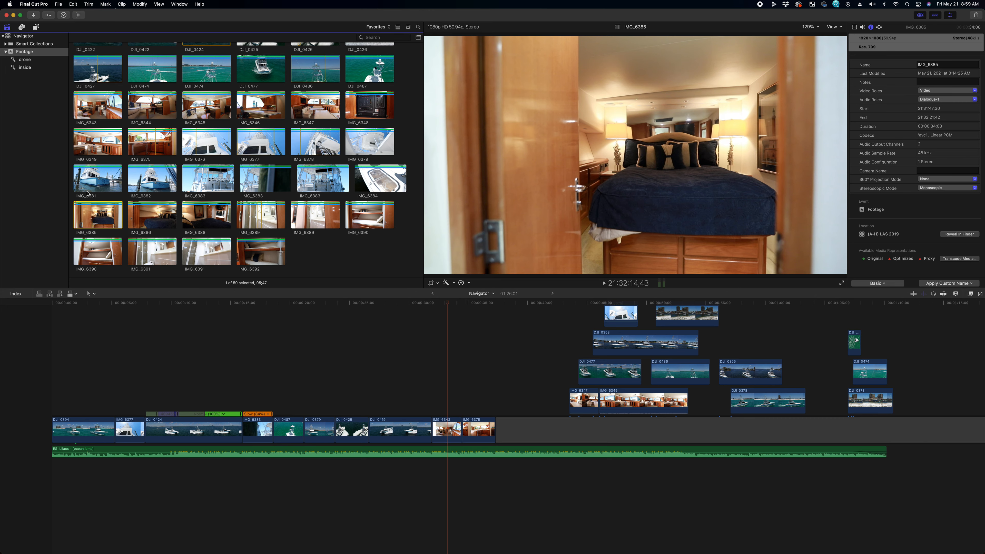
key("space")
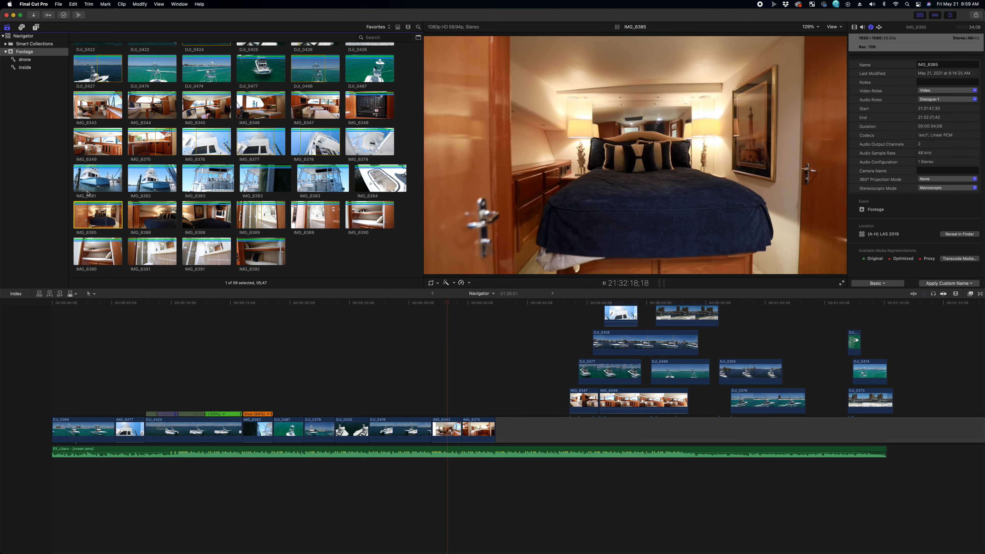
key("space")
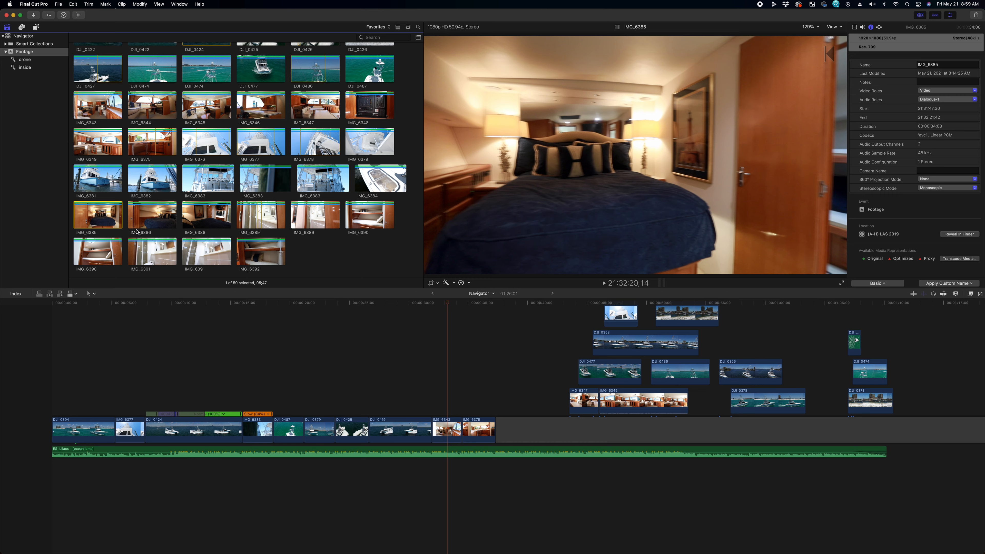
left_click(129, 217)
key("space")
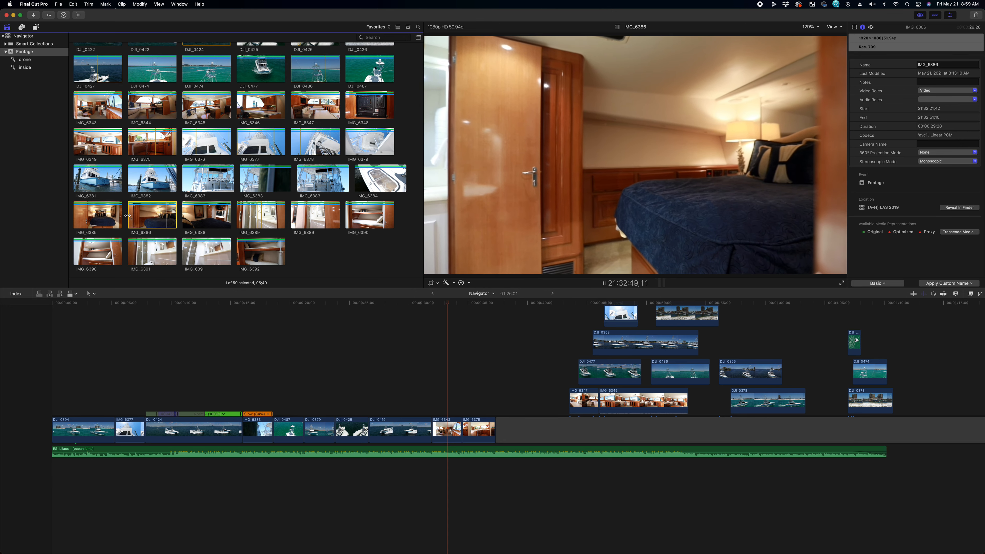
left_click(182, 216)
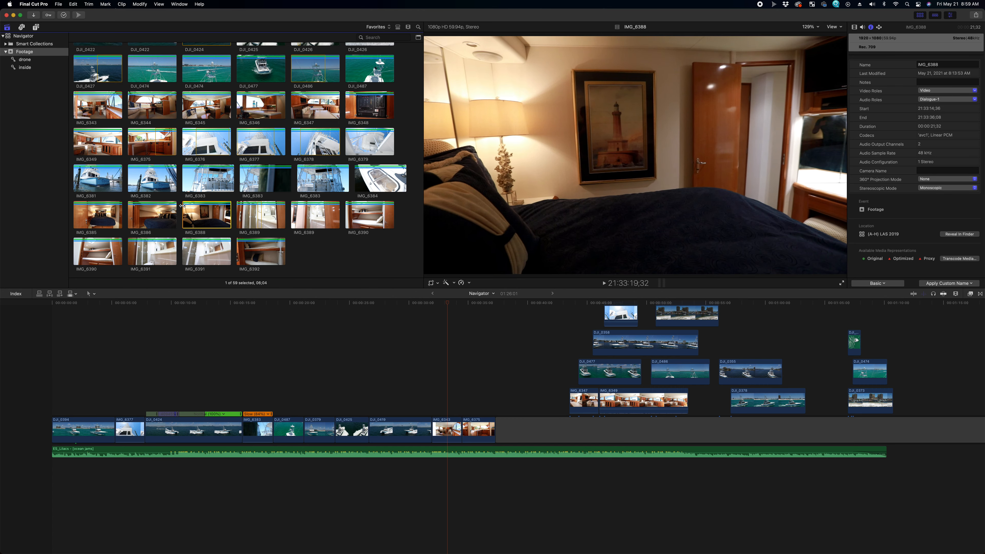
key("space")
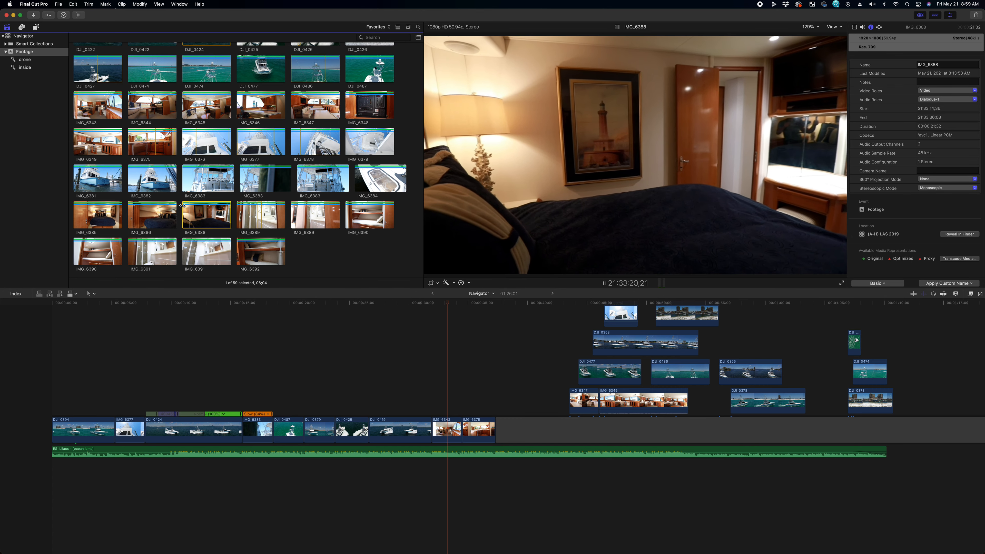
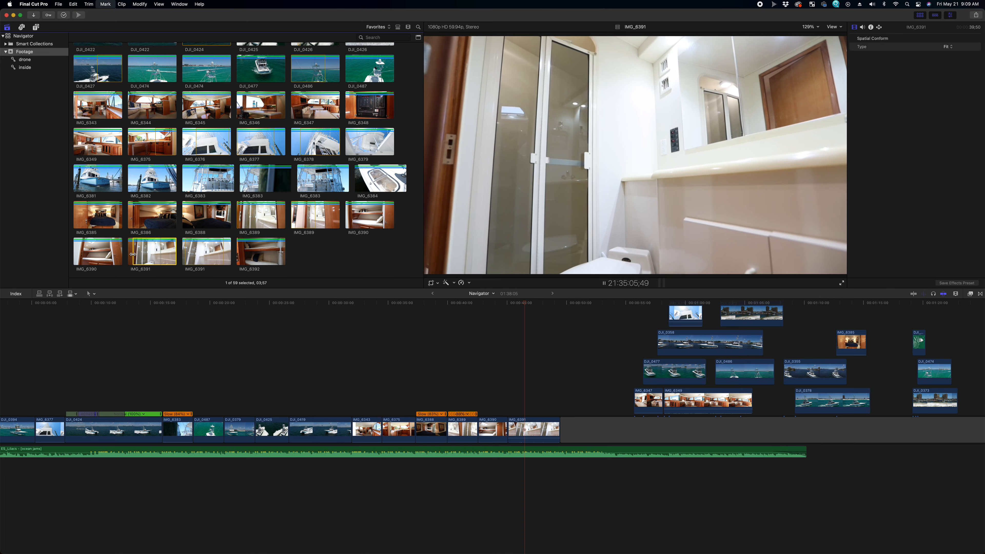
Step: Insert a range of about 2:32 from IMG_6391 after IMG_6390, replacing the longer IMG_6391 clip at the storyline's end
left_click_drag(134, 253, 506, 432)
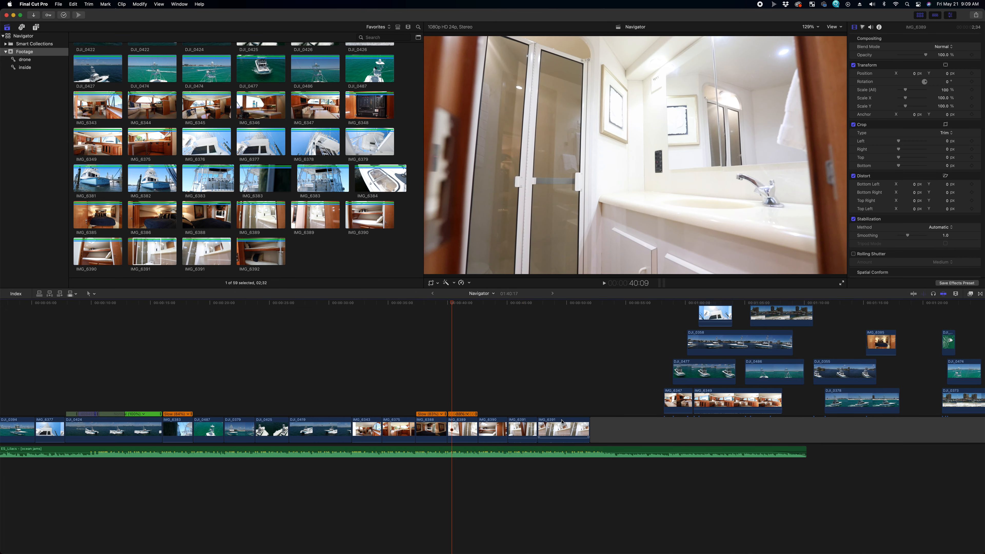
key("Delete")
key("space")
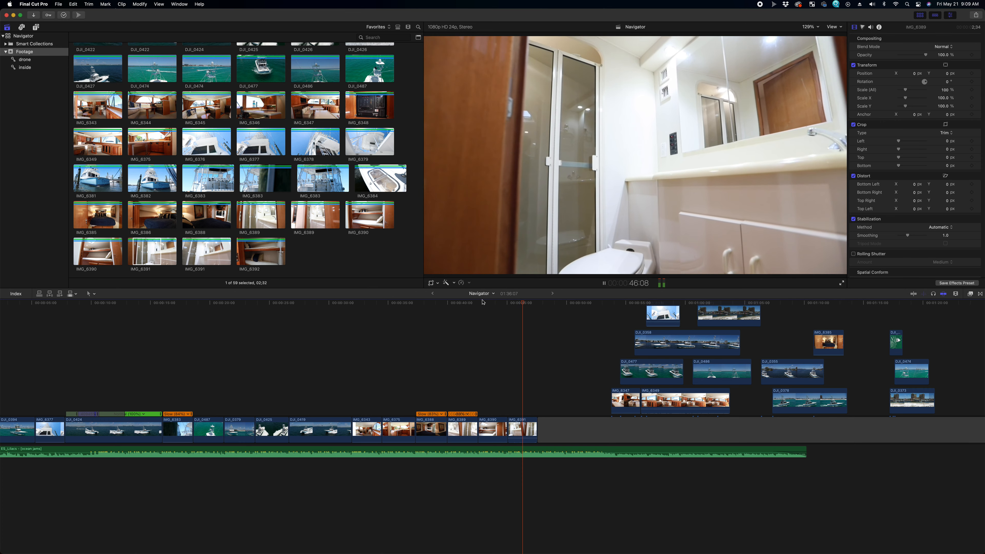
key("space")
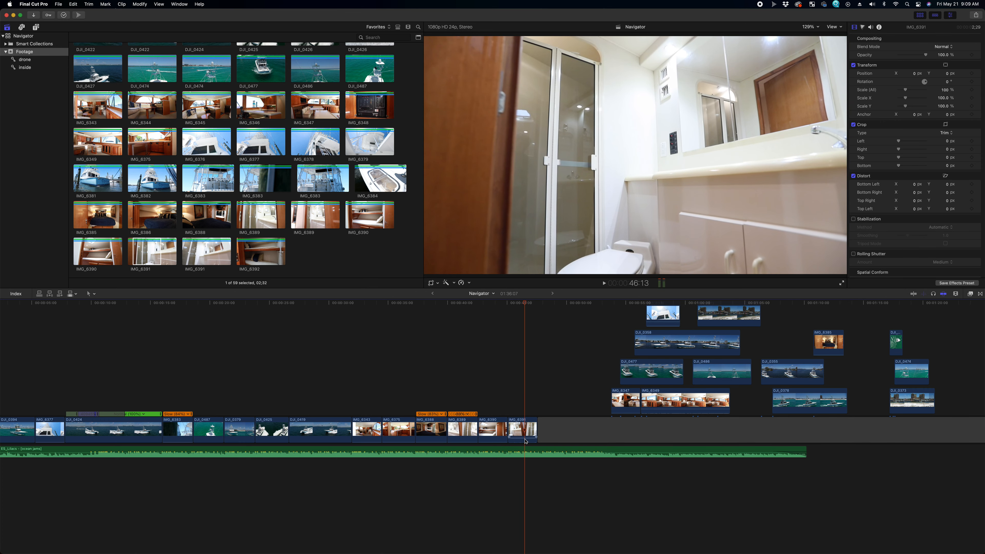
Step: Compare the bathroom shots IMG_6389 and IMG_6391 in the timeline by viewing frames of each alternately
left_click(526, 441)
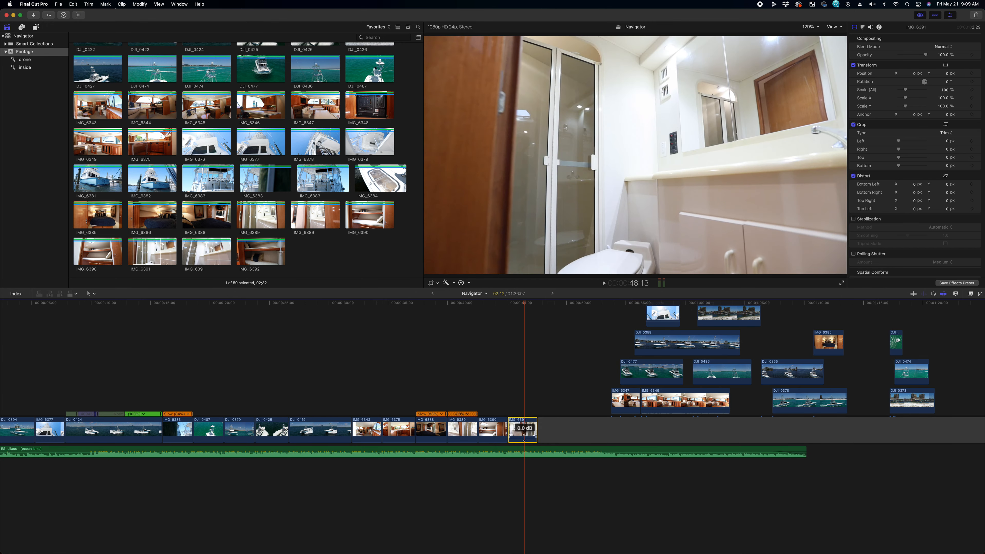
left_click(457, 428)
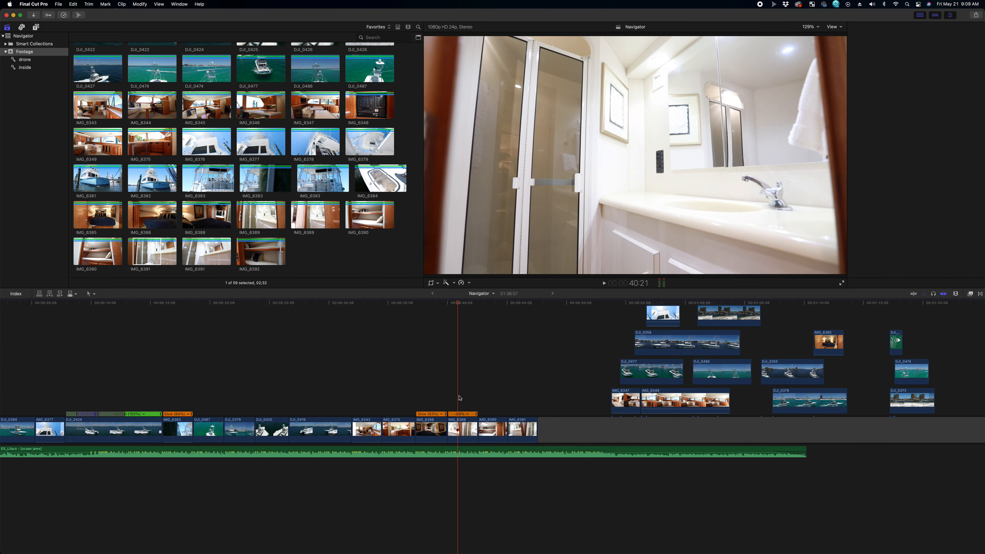
left_click(521, 401)
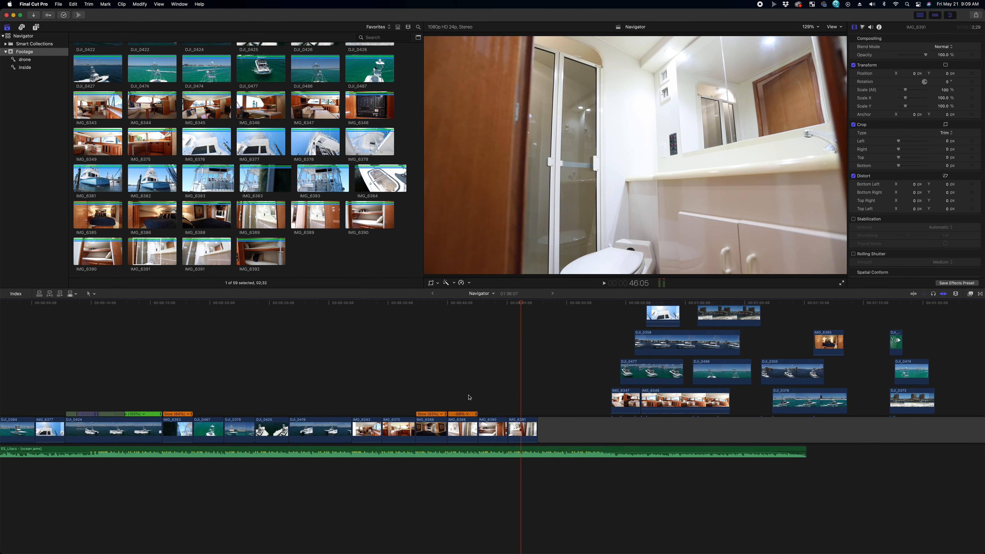
left_click(468, 398)
left_click(519, 398)
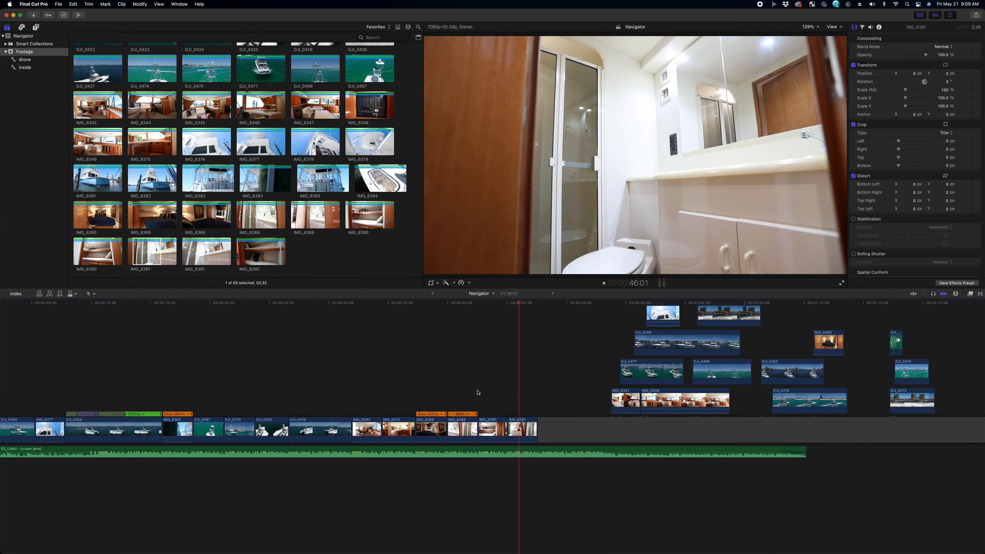
left_click(454, 397)
left_click(535, 395)
left_click(523, 396)
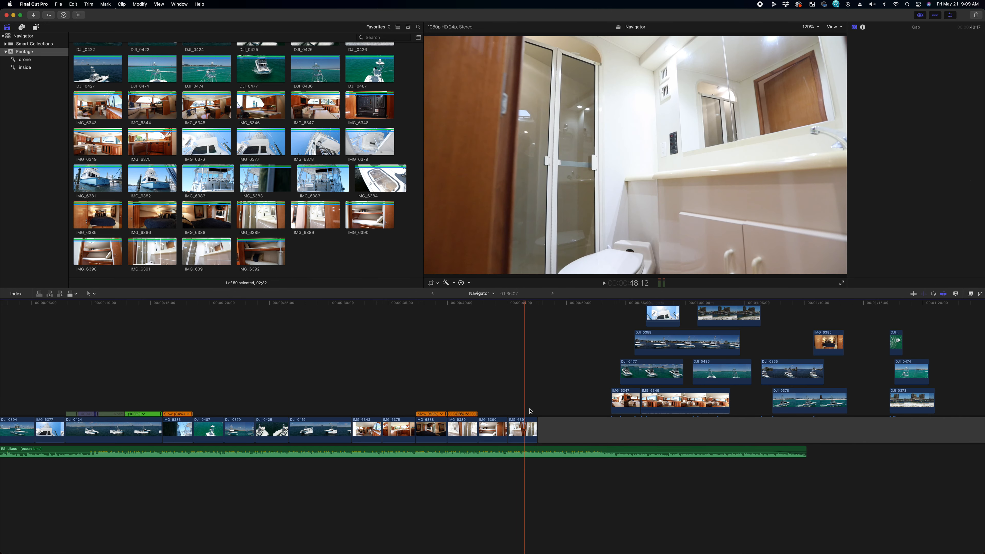
Step: Insert the bunk clip IMG_6392 between IMG_6390 and IMG_6391 and trim it to a duration of about 2:54
left_click_drag(259, 256, 507, 419)
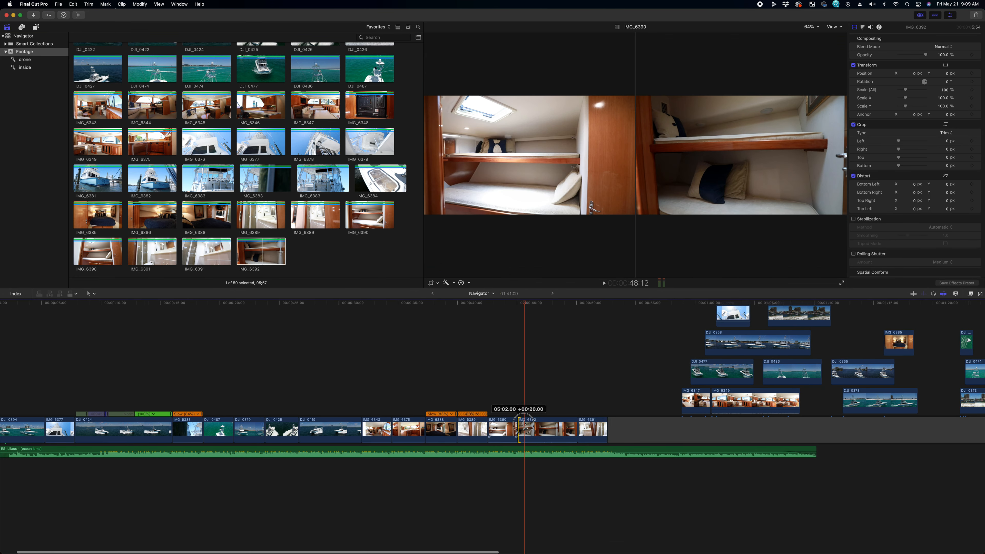
left_click(437, 368)
key("space")
left_click_drag(576, 433, 564, 434)
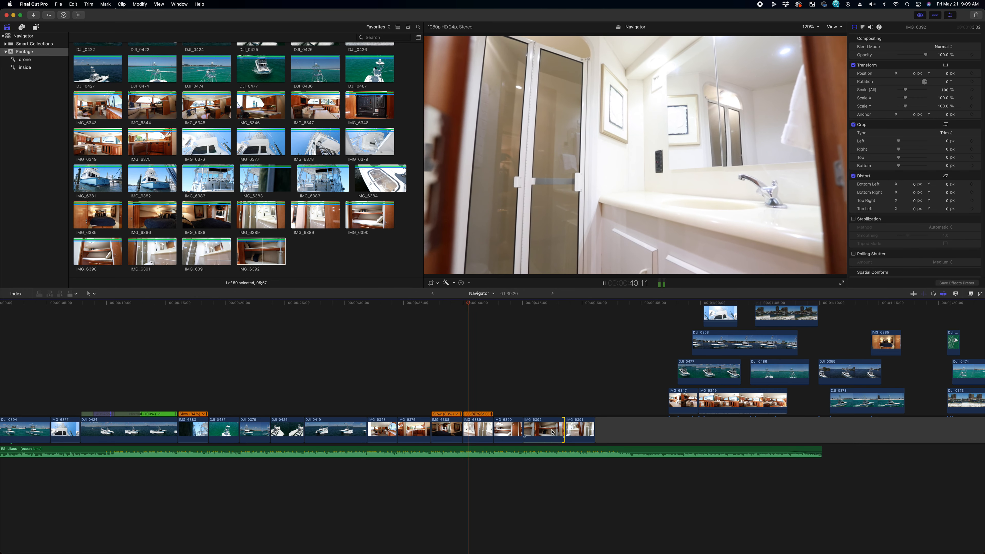
left_click_drag(564, 431, 556, 431)
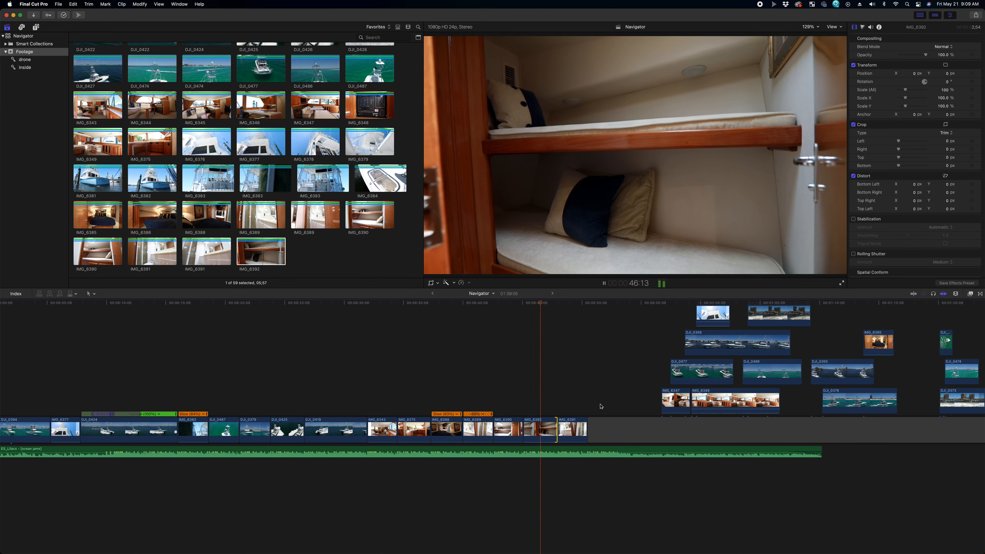
Step: Review the cut from IMG_6390 into IMG_6392, replaying it from the end of the first bunk shot
key("space")
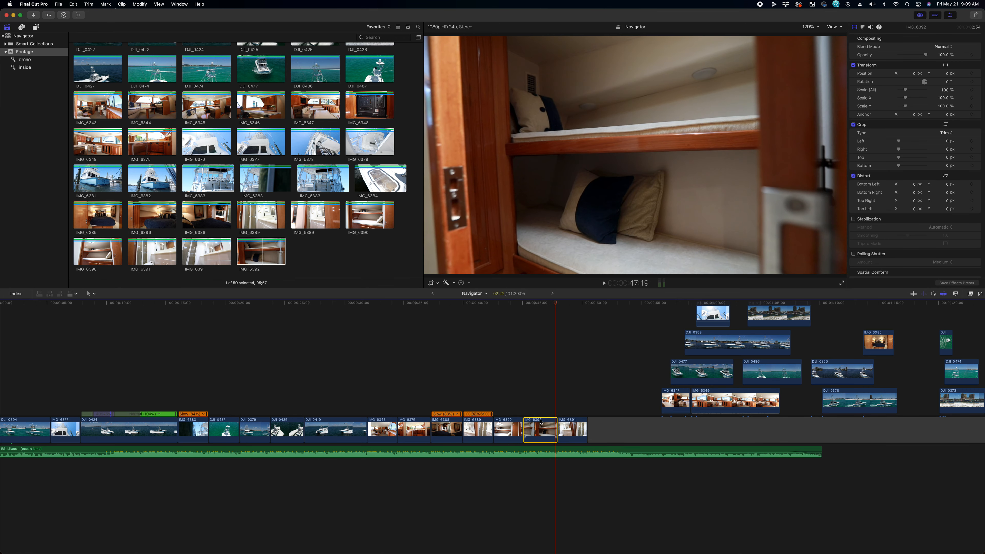
left_click(530, 363)
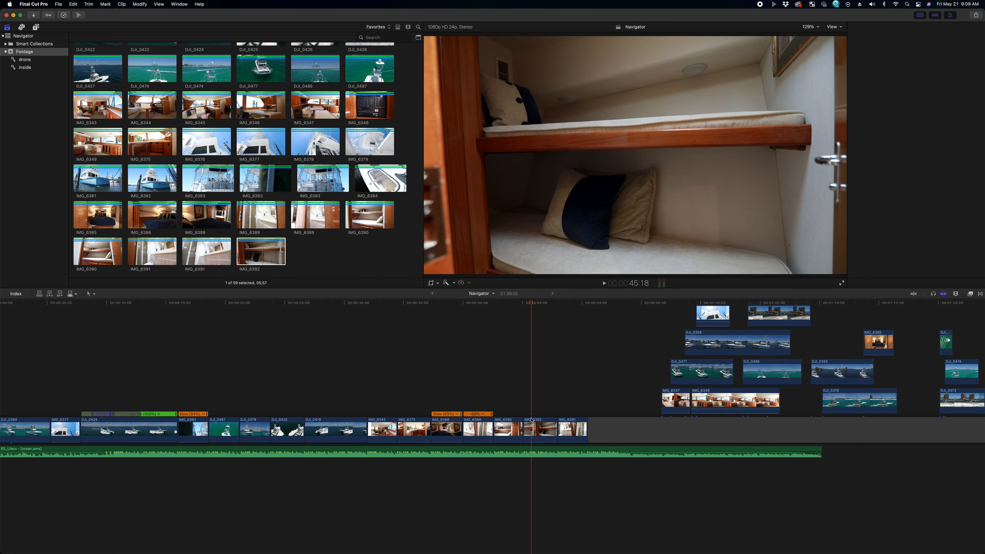
left_click_drag(531, 303, 516, 318)
key("space")
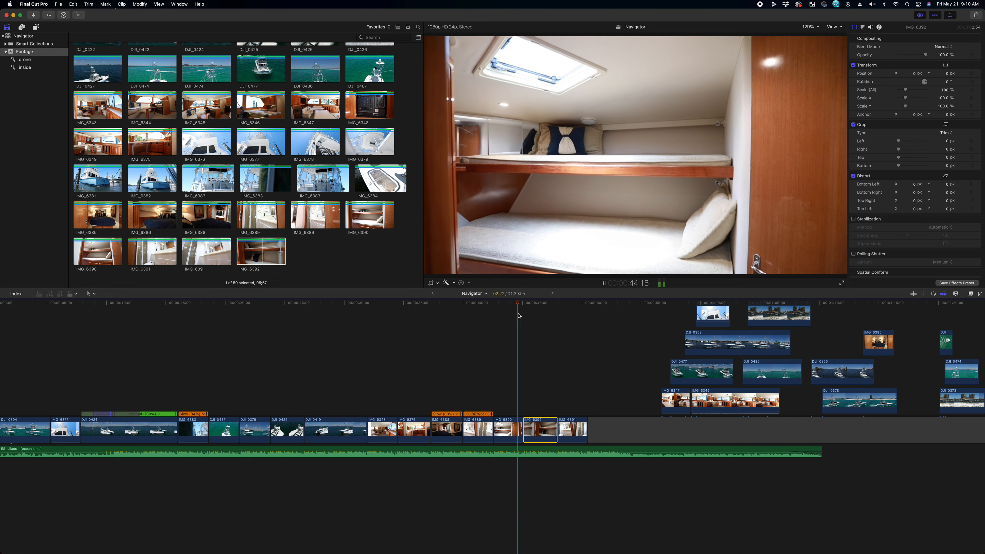
key("space")
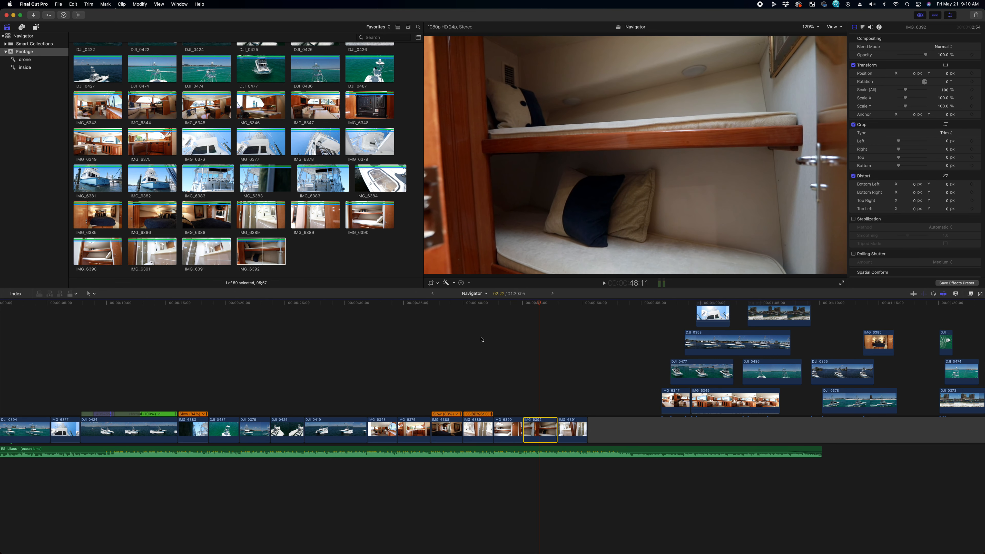
Step: Reverse the bunk clip IMG_6392 in the storyline and trim its end to a duration of about 2:44
left_click(468, 283)
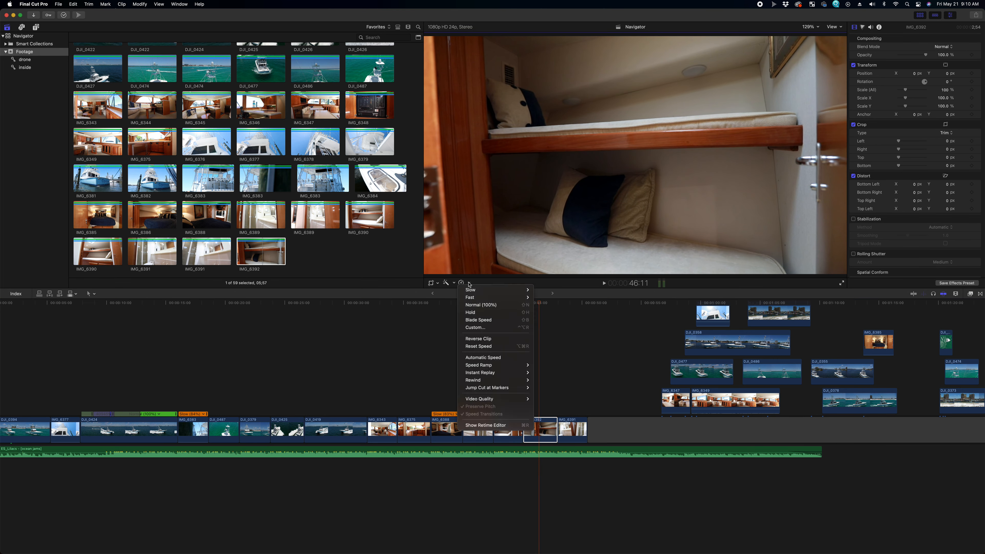
left_click(499, 338)
left_click(492, 387)
key("space")
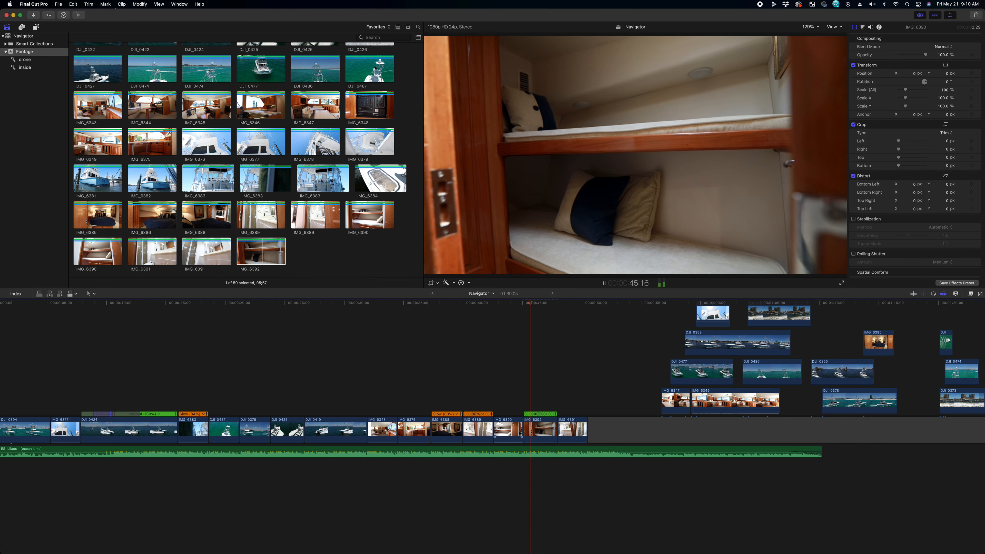
left_click(553, 427)
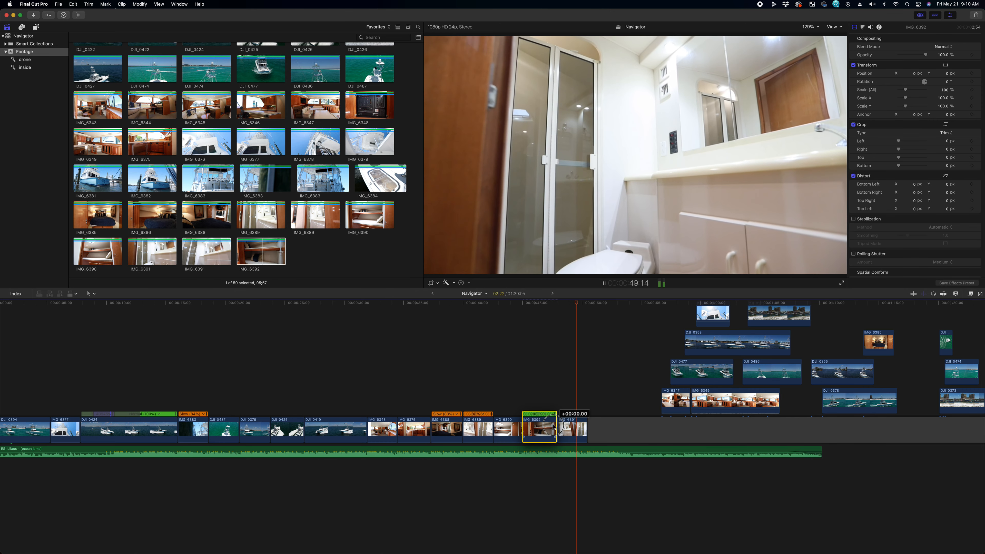
left_click_drag(556, 427, 554, 427)
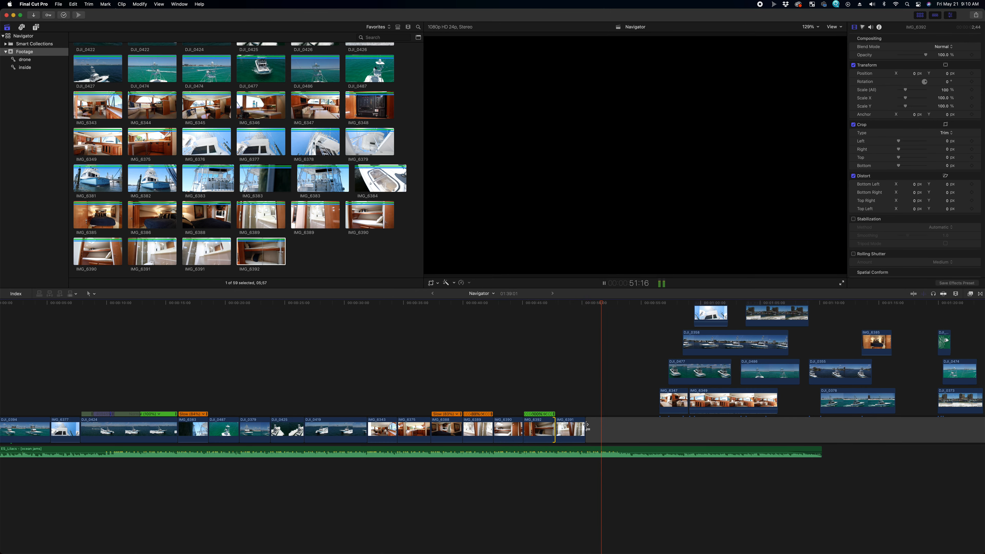
key("space")
Step: Move the cabin clip IMG_6349 to the storyline's end after IMG_6391 and trim it to a duration of about 2:59
left_click(580, 429)
left_click(731, 400)
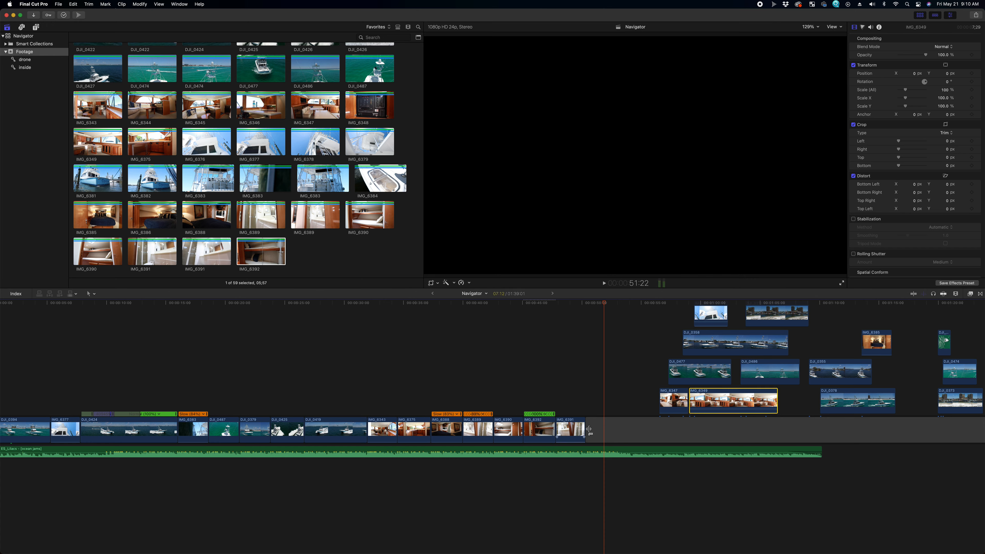
left_click(617, 371)
left_click_drag(710, 401, 568, 428)
left_click(562, 364)
key("space")
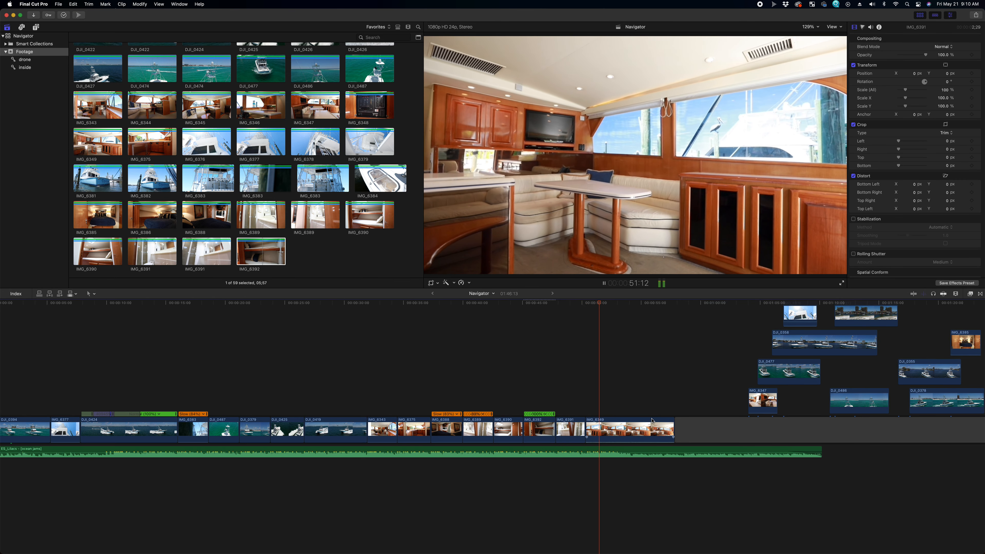
left_click_drag(674, 430, 619, 441)
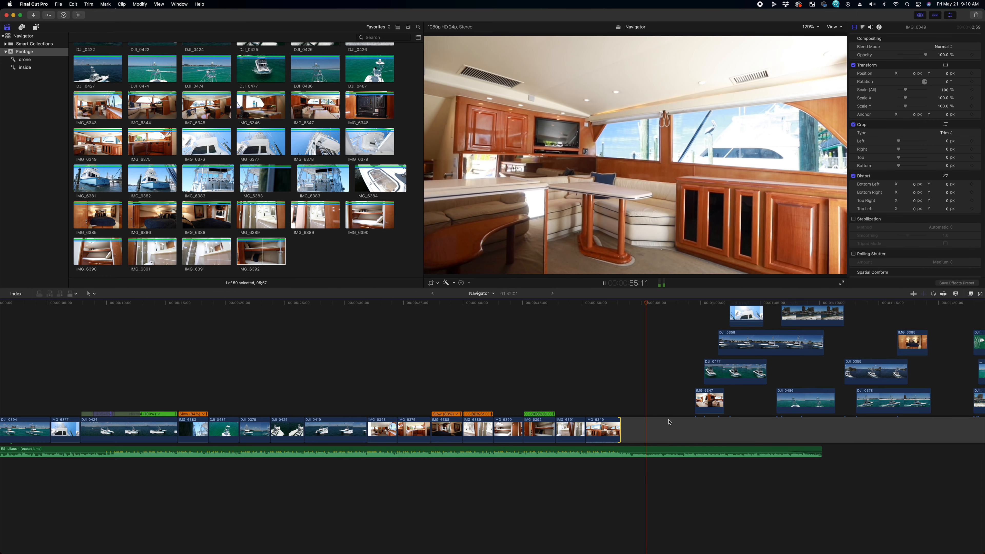
key("space")
Step: Play the edit from its beginning to review the opening drone and exterior shots
key("super+minus")
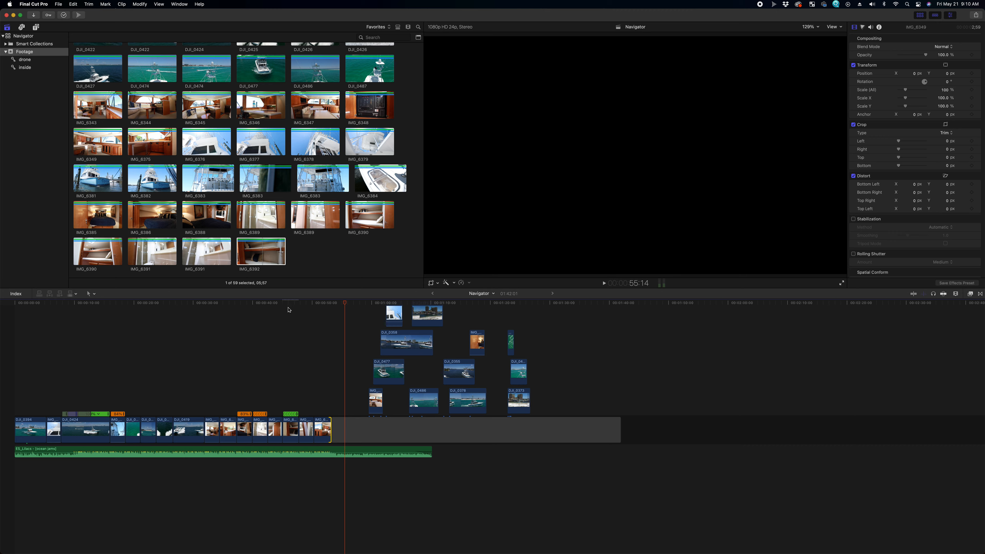
left_click(236, 300)
left_click(2, 306)
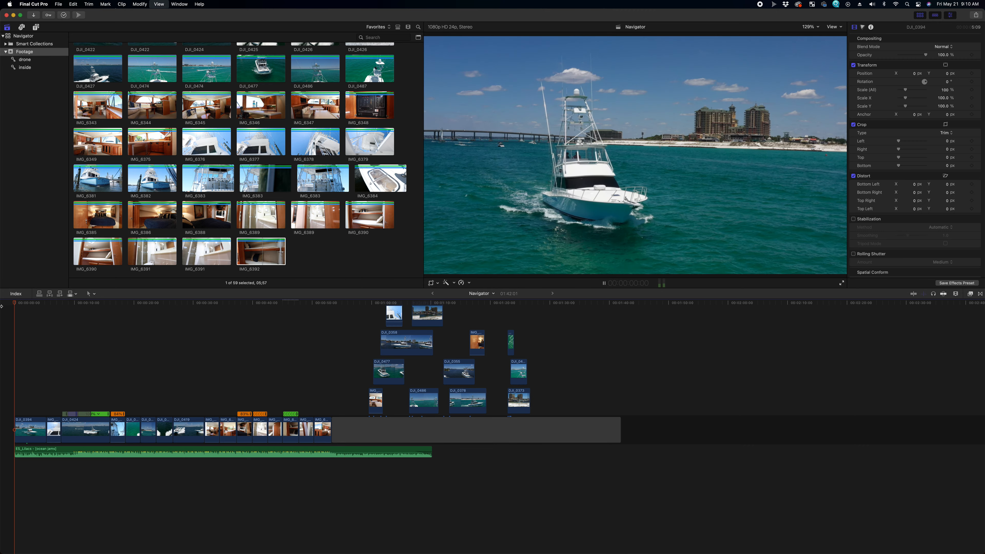
key("space")
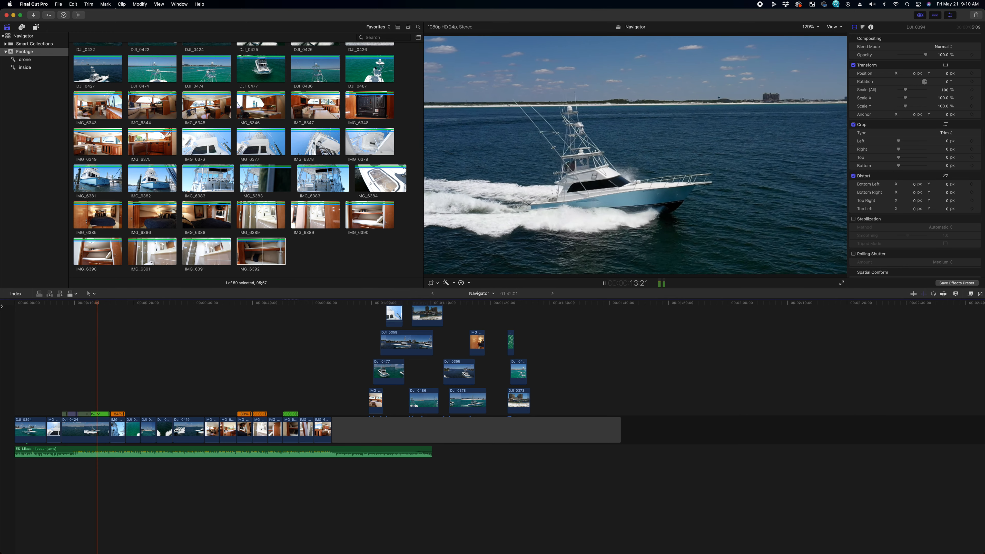
Step: Try the dock shot IMG_6382 as a connected clip above IMG_6377 near the beginning of the edit
left_click(54, 393)
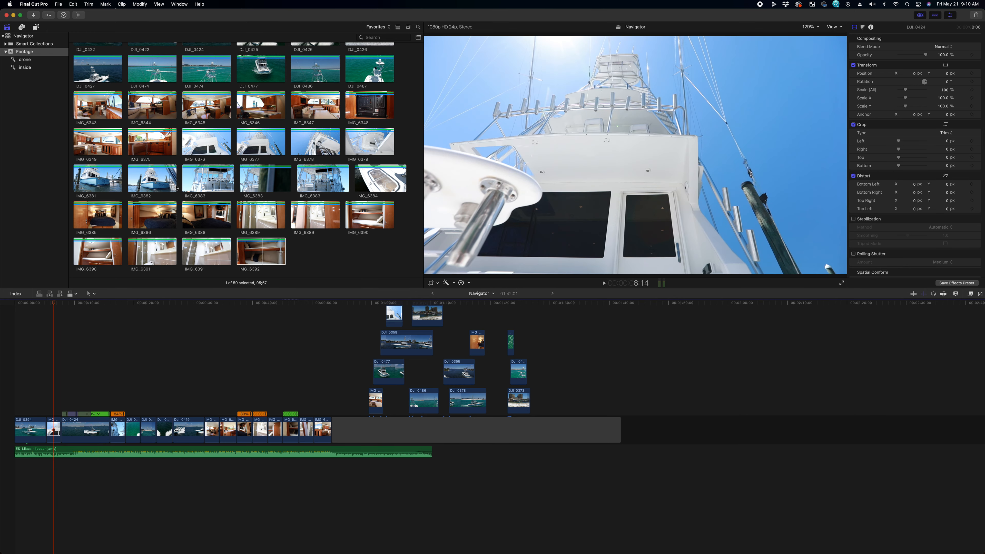
left_click(152, 178)
left_click_drag(160, 181, 57, 390)
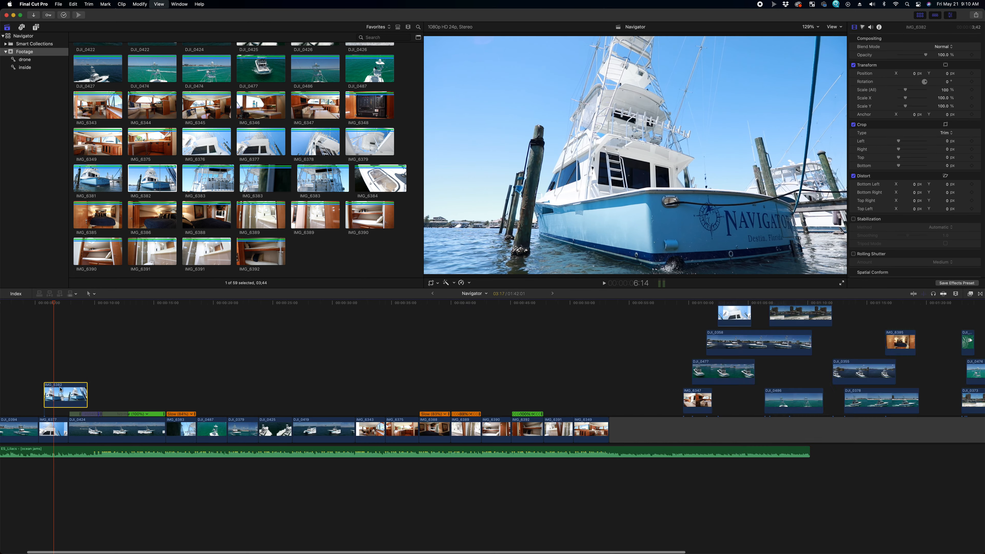
key("super+equal")
key("super+equal")
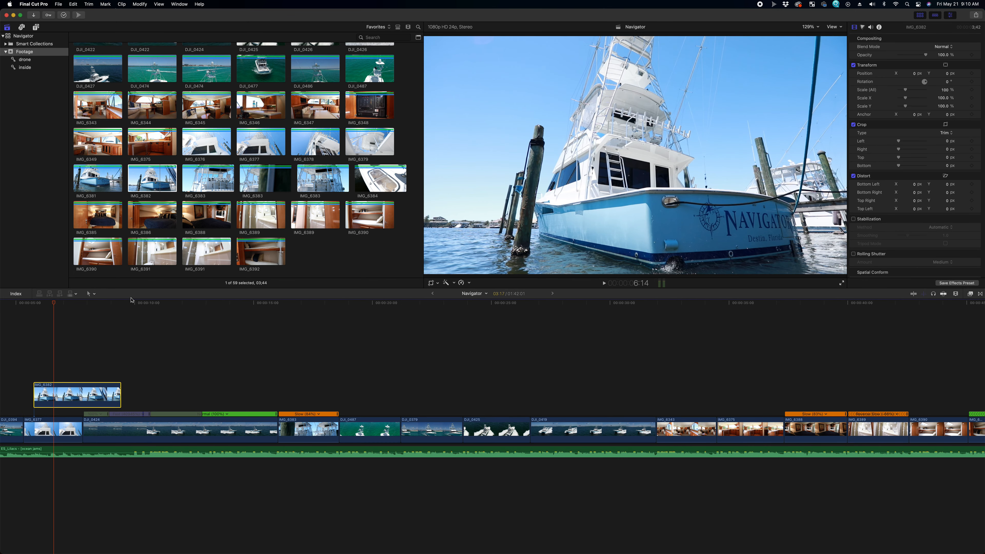
Step: Trim the connected IMG_6382 clip to about 1:13 over the start of DJI_0424, and delete it
key("Home")
key("space")
left_click_drag(180, 401, 201, 396)
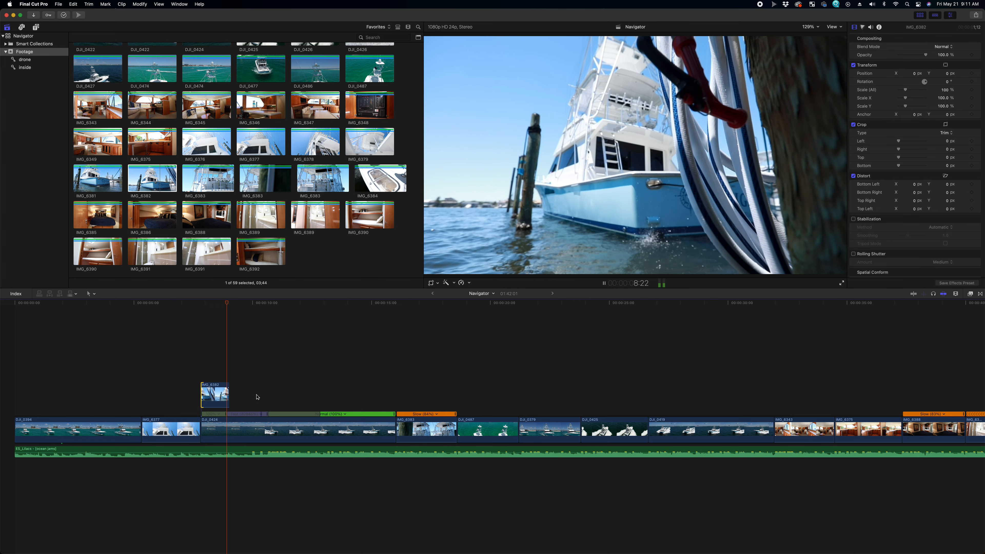
left_click(223, 394)
key("BackSpace")
Step: Play through the running-boat shot DJI_0424 to review its pacing against the music
key("space")
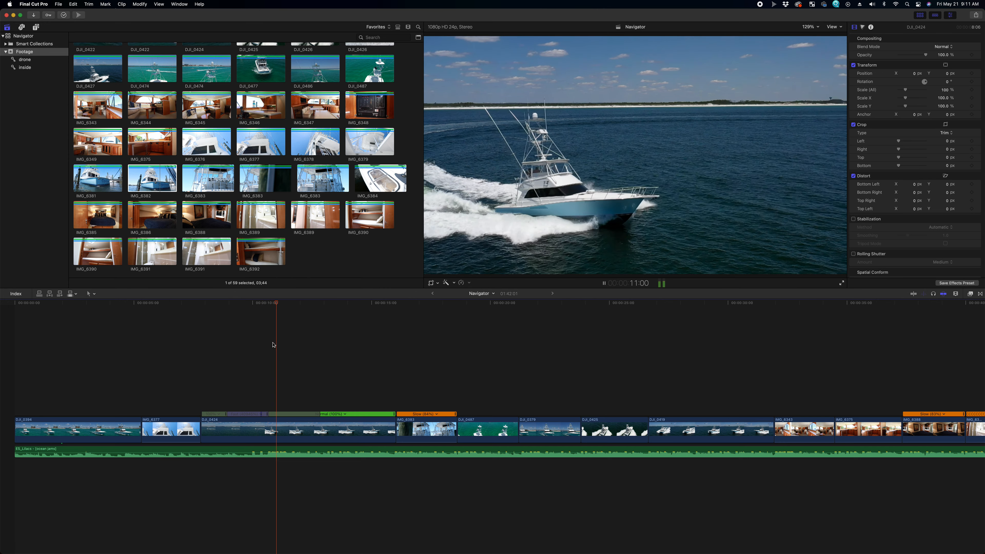
key("super+minus")
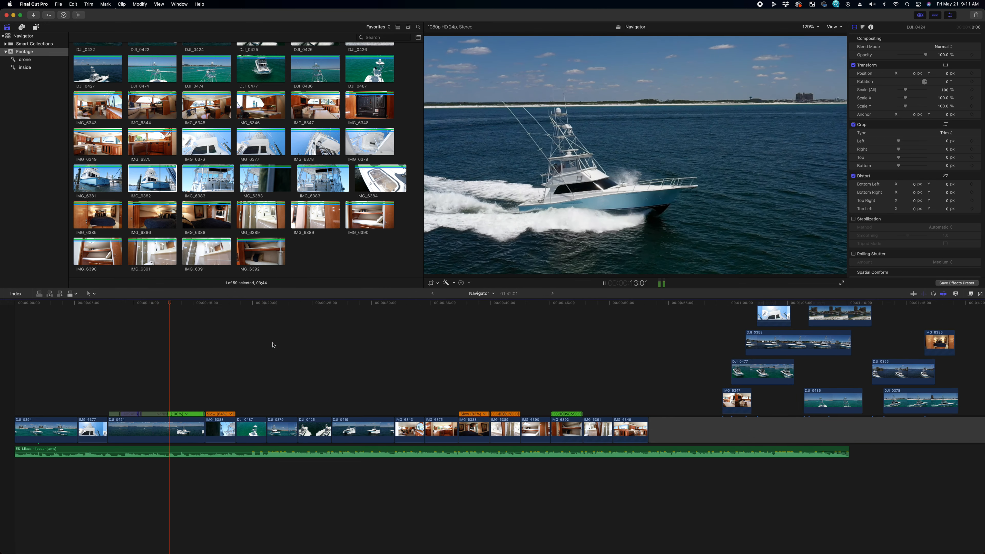
key("space")
Step: Reveal the spatial conform settings of DJI_0424 and give the viewer area more height above the timeline
left_click(195, 430)
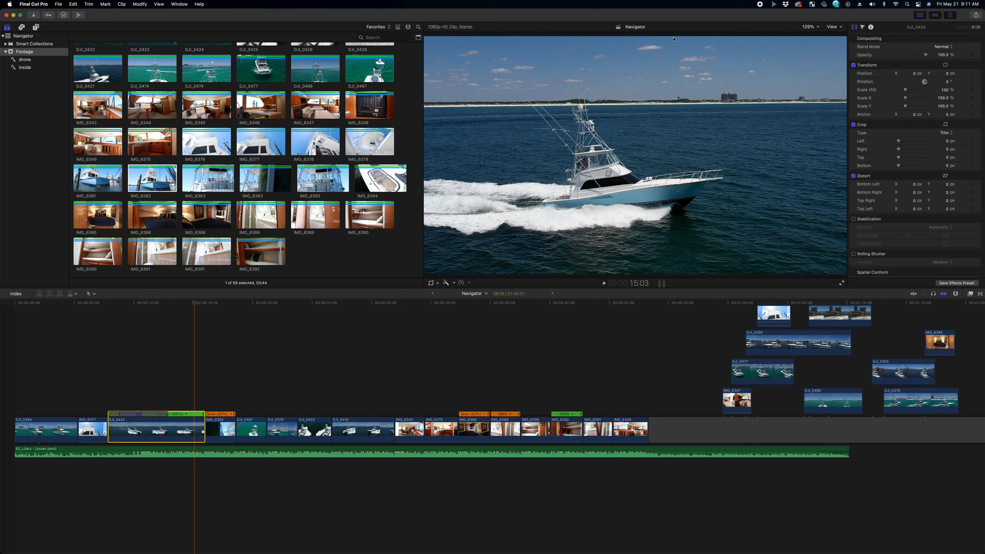
scroll(914, 235, "down", 2)
left_click(949, 267)
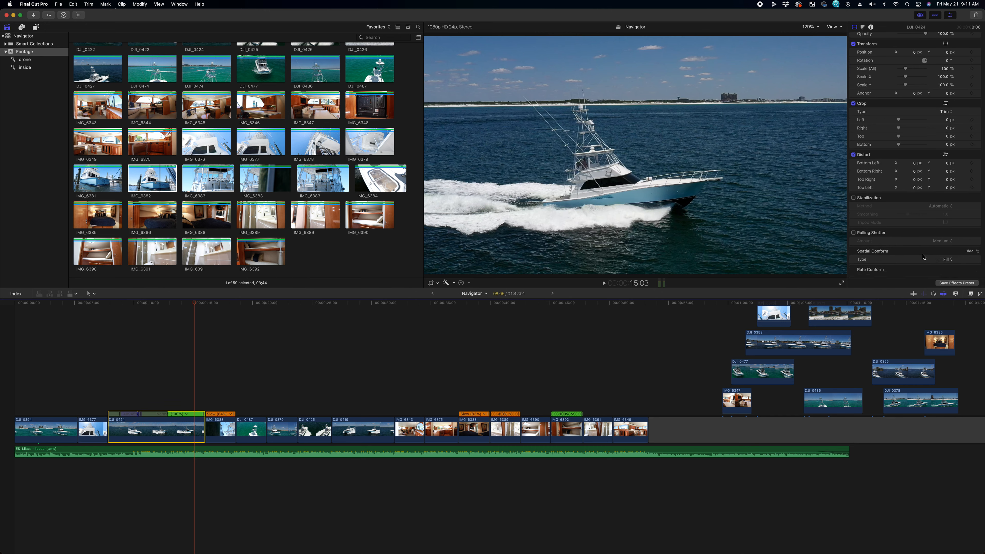
scroll(861, 251, "up", 2)
scroll(860, 248, "down", 2)
scroll(930, 116, "up", 2)
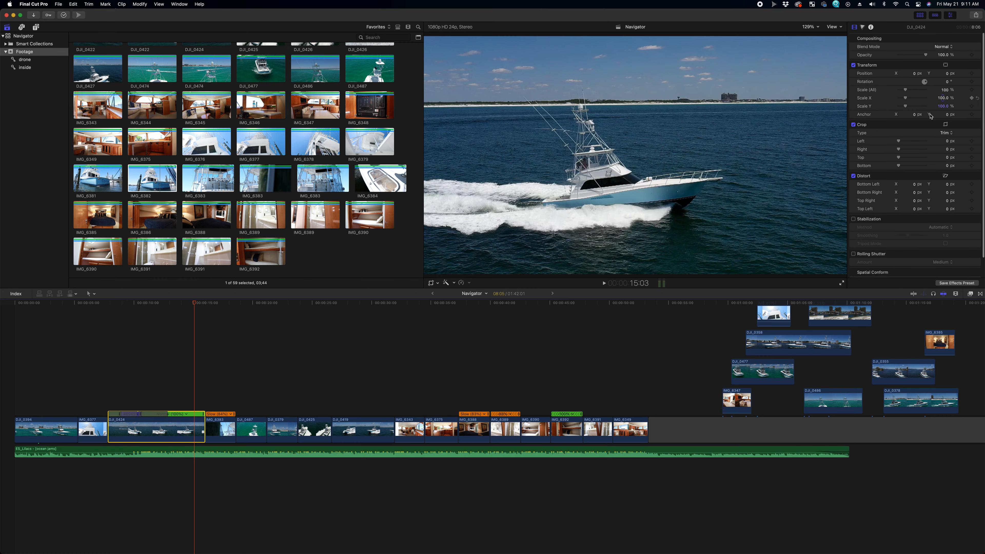
left_click_drag(773, 291, 776, 333)
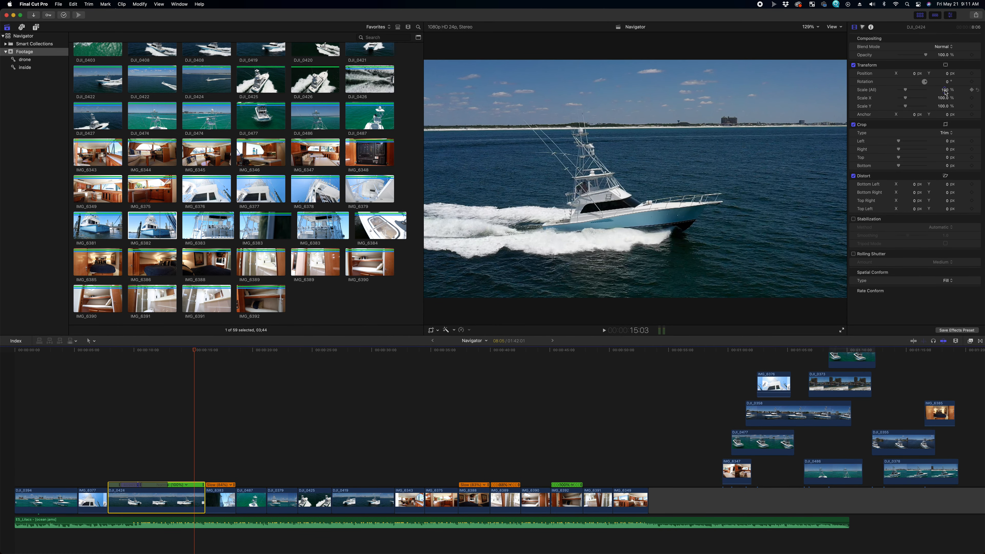
left_click_drag(946, 91, 945, 92)
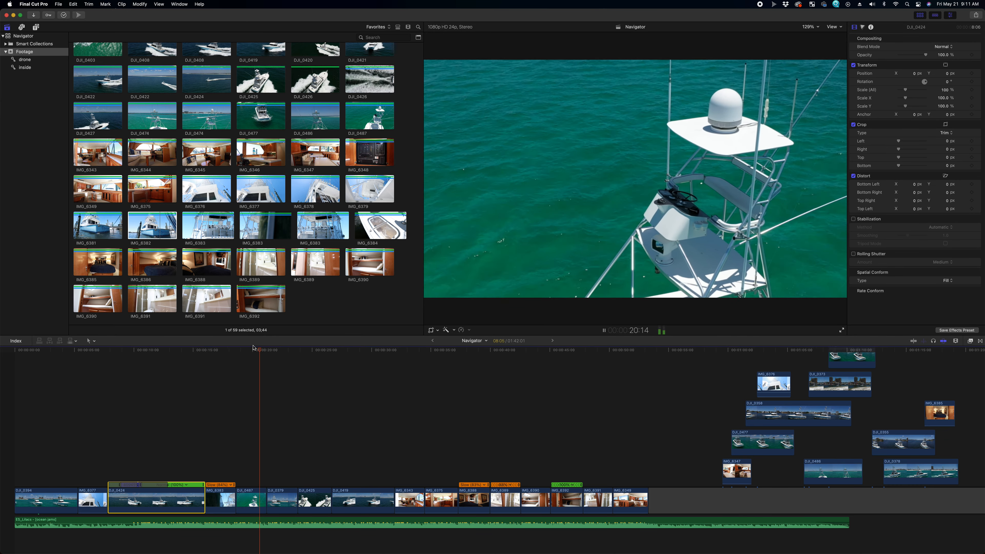
Step: Apply a Ken Burns crop to the tower shot DJI_0487, offsetting its end frame about 230 px from the top and 498 px from the left
key("space")
left_click(243, 473)
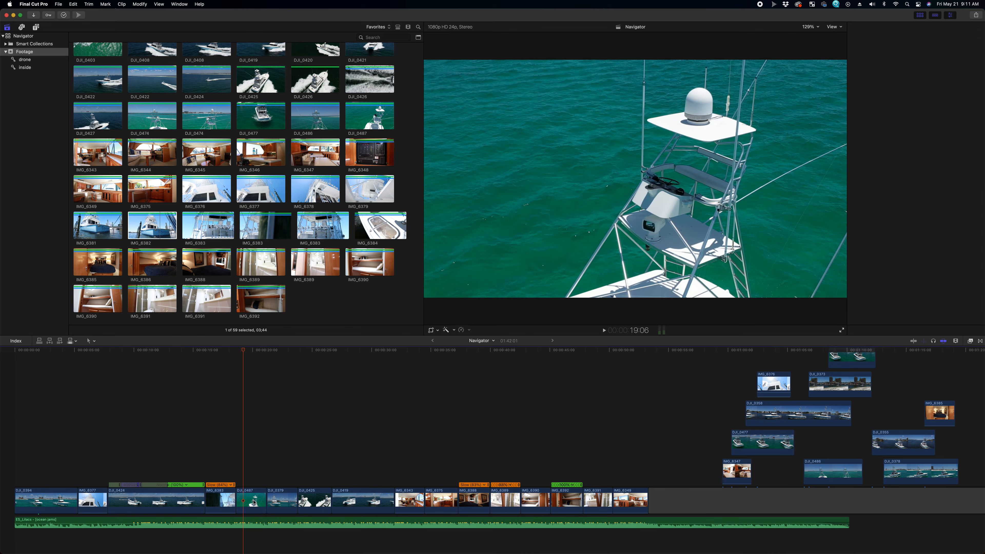
left_click(432, 330)
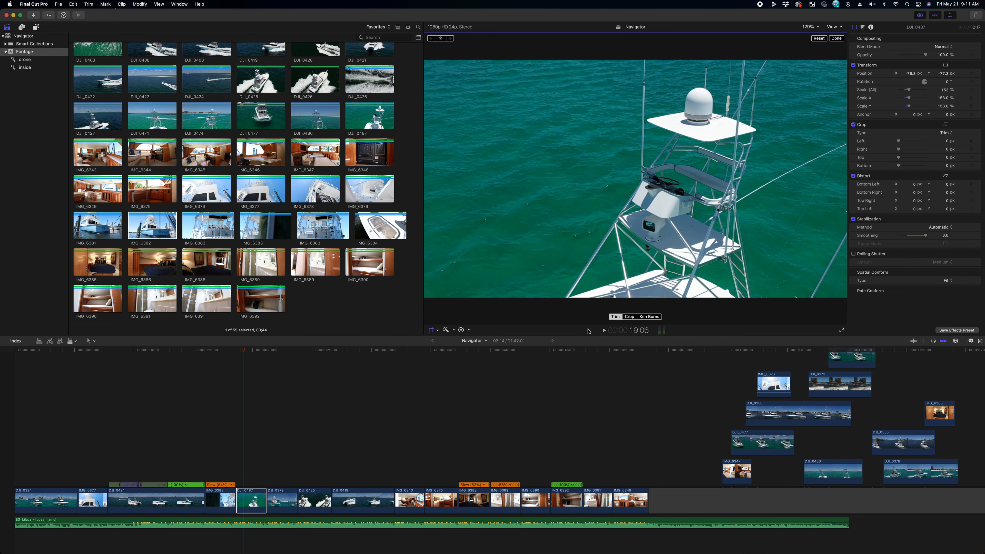
left_click(649, 317)
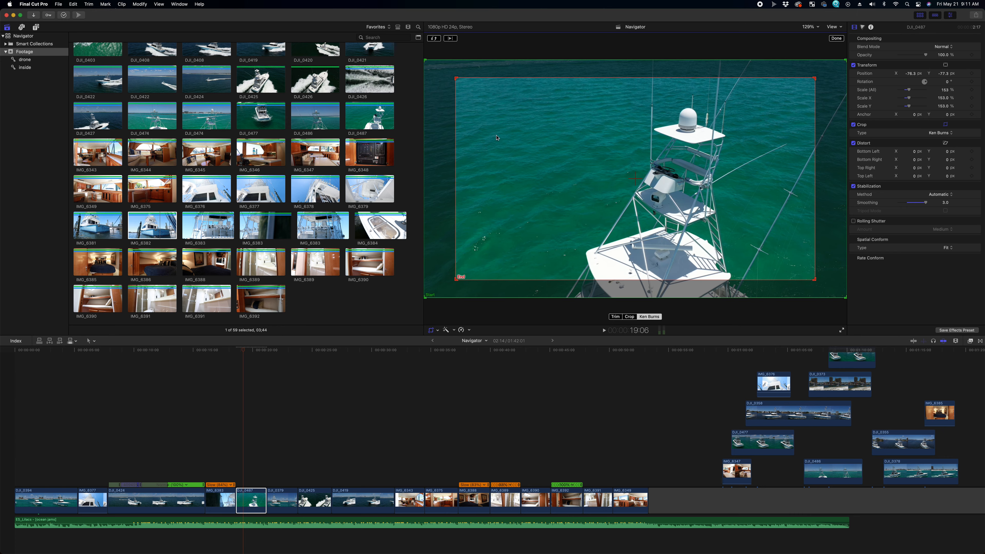
left_click_drag(572, 140, 595, 148)
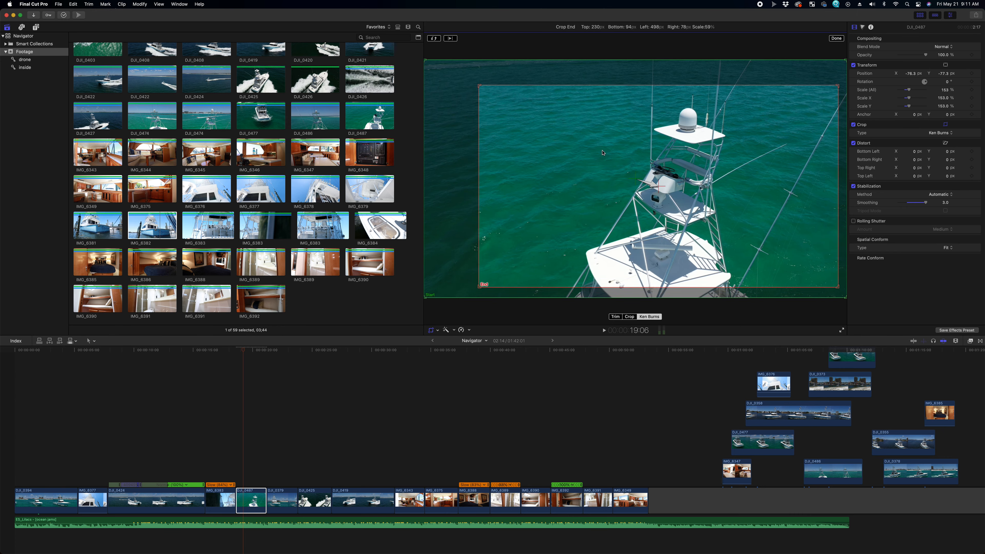
left_click(835, 39)
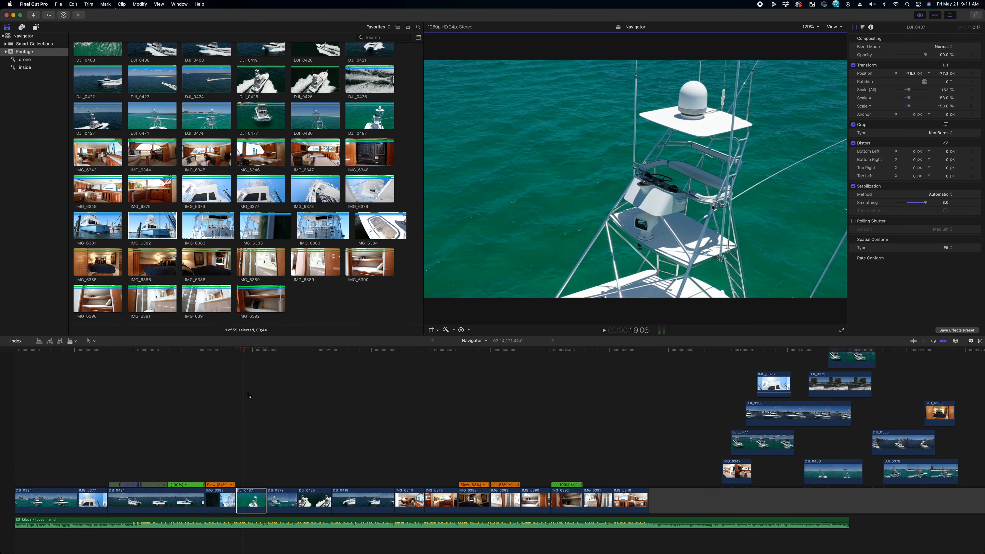
Step: Swap the Ken Burns start and end frames on DJI_0487 and play the clip to check the move
left_click_drag(243, 349, 237, 350)
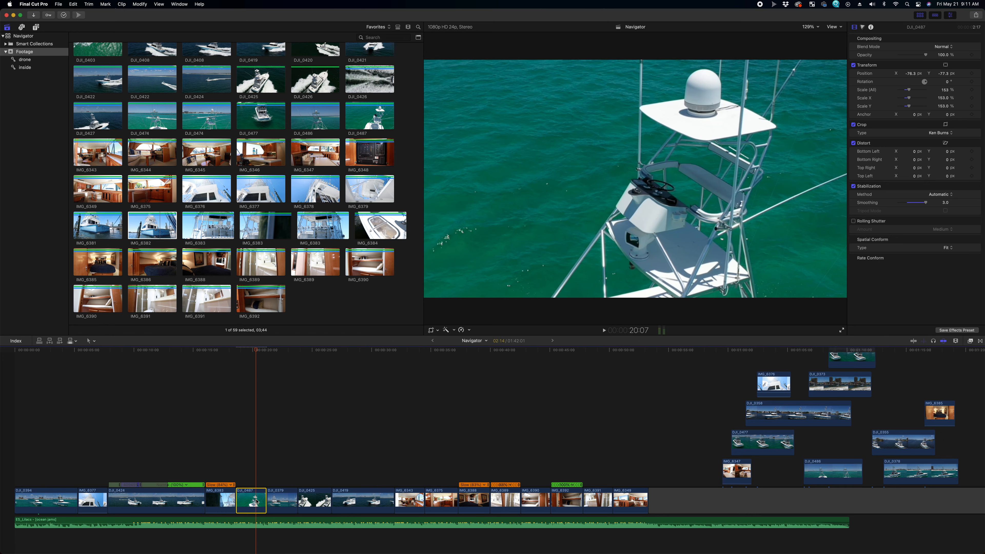
left_click(430, 330)
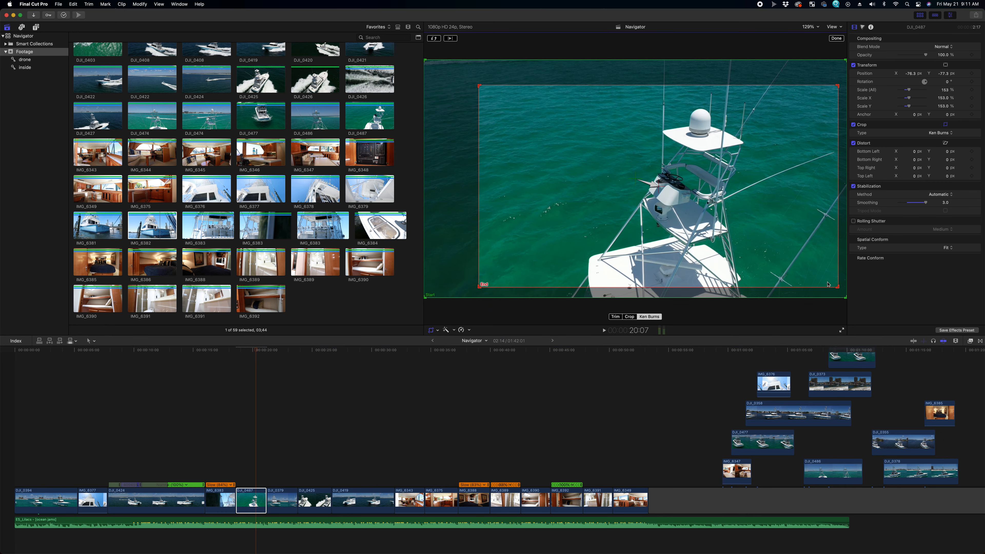
left_click(433, 38)
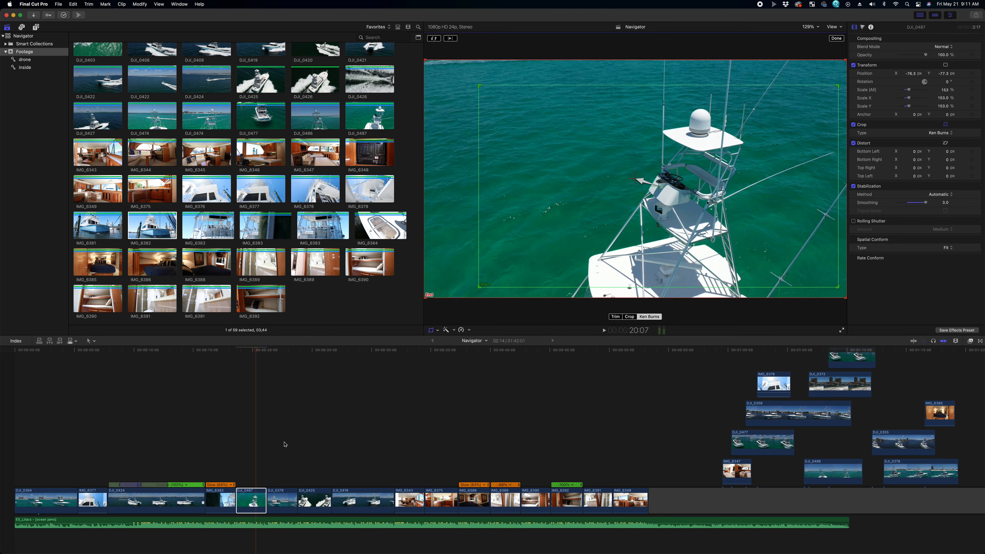
left_click(836, 38)
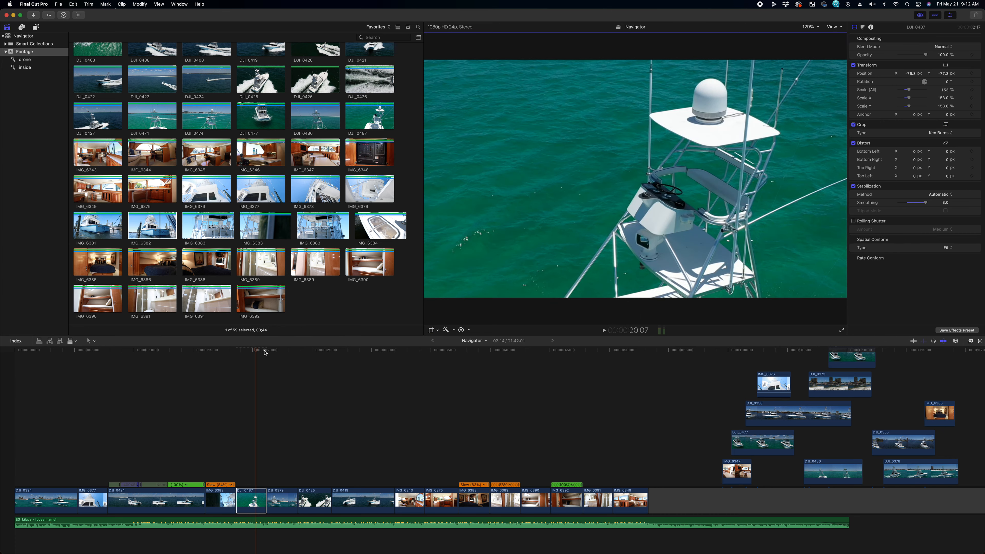
left_click(236, 351)
key("space")
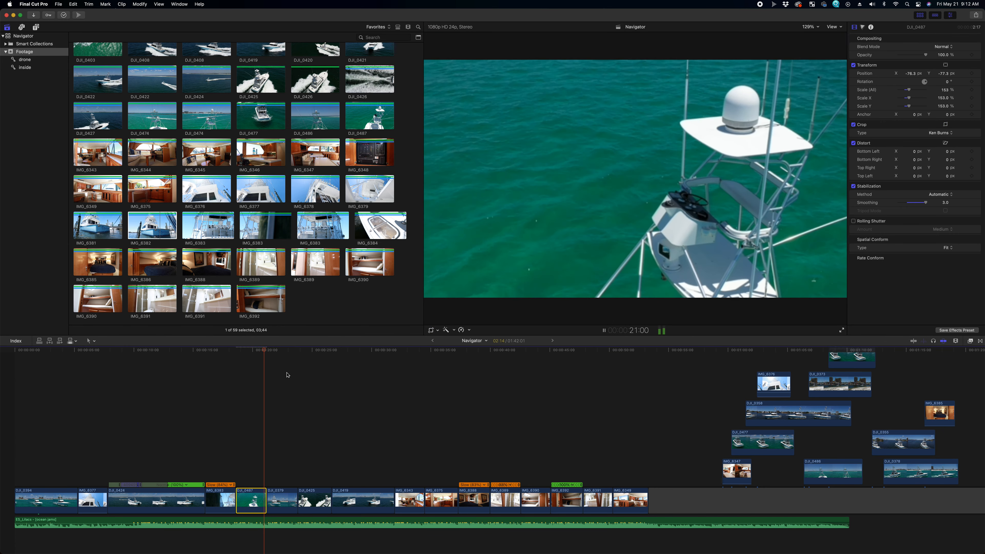
key("space")
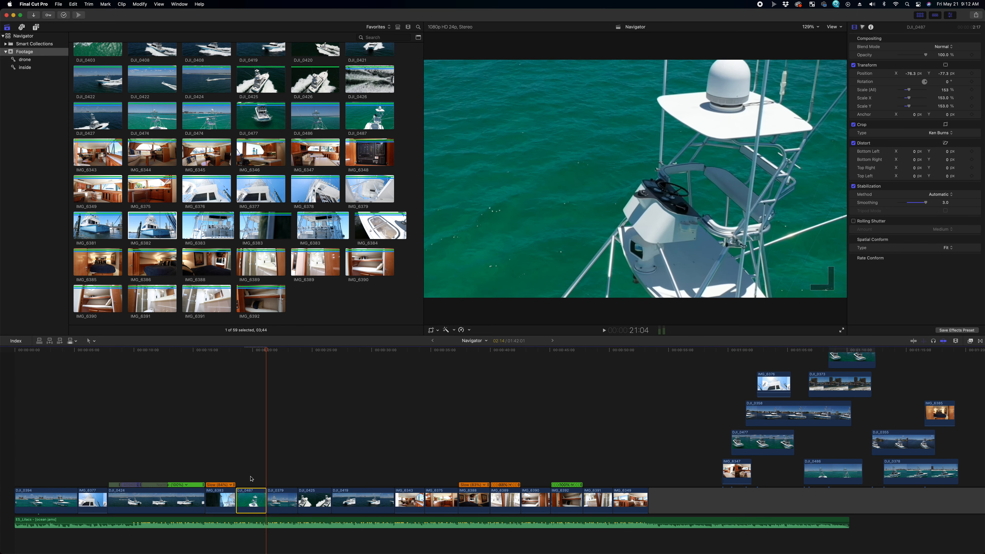
Step: Review the edit from DJI_0487 onward and append the harbour shot DJI_0373 to the storyline after IMG_6349
left_click(237, 473)
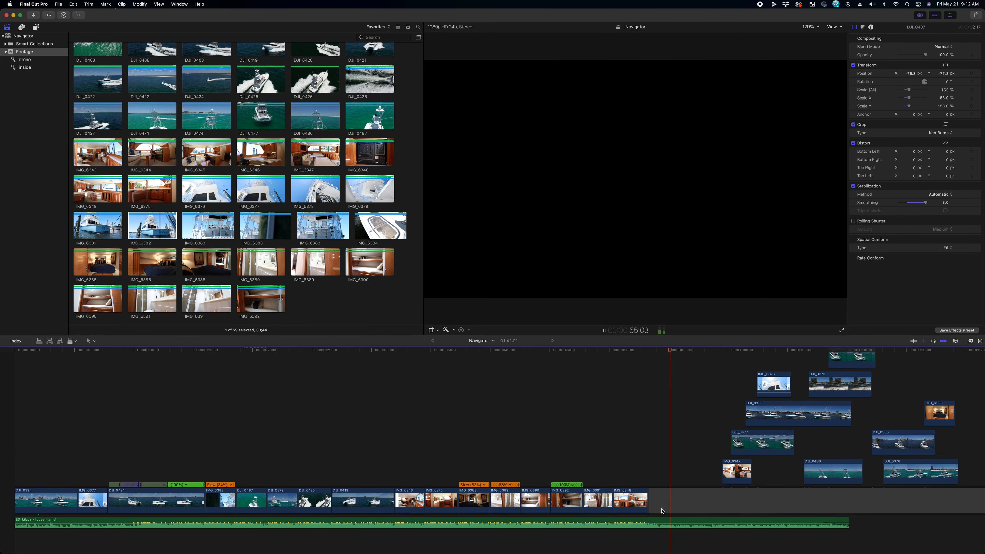
key("space")
left_click_drag(854, 383, 654, 482)
left_click(618, 454)
key("space")
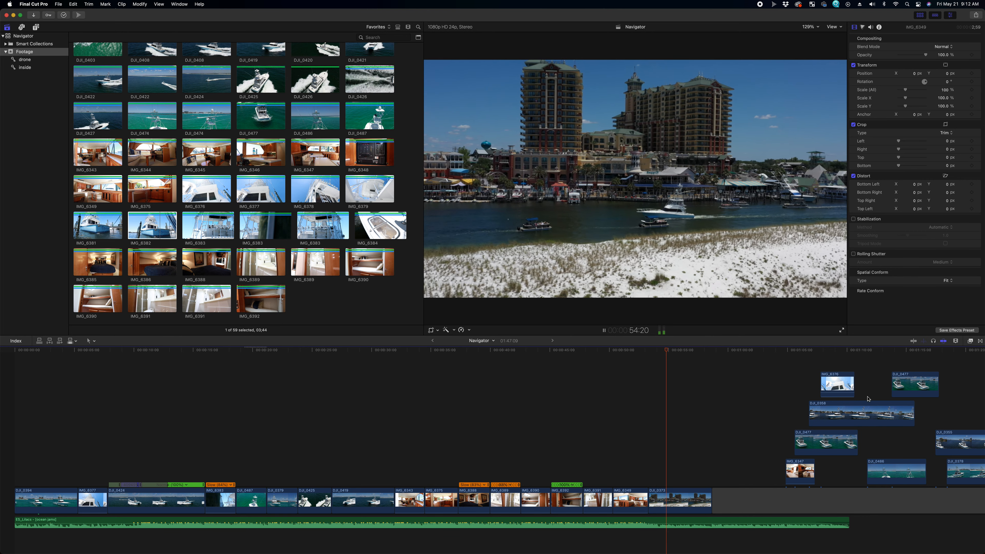
Step: Connect the drone clip DJI_0477 over the second half of DJI_0373 at the storyline's end and play the section
key("space")
left_click_drag(836, 446, 722, 473)
left_click(652, 444)
key("space")
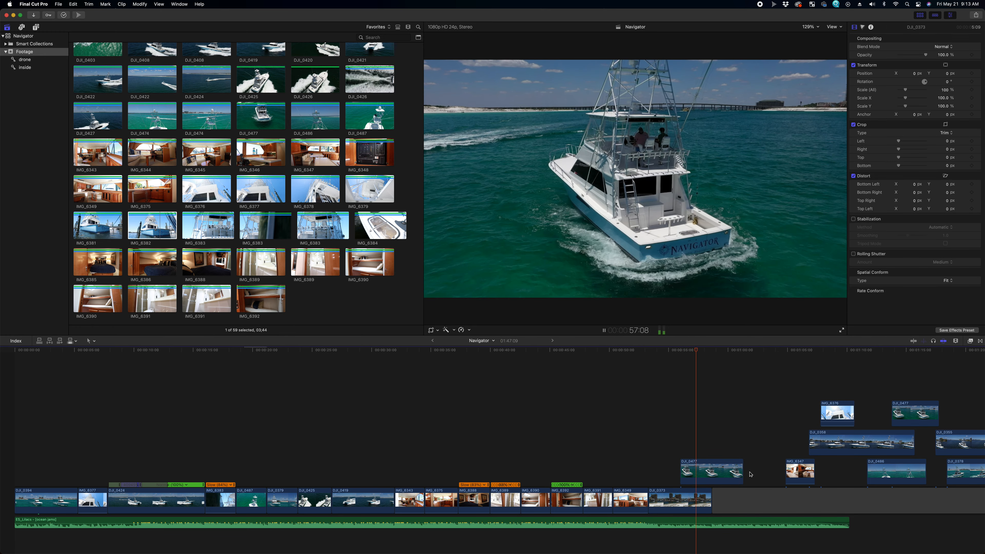
Step: Trim DJI_0373 and DJI_0477 to about half their length and place DJI_0477 directly after DJI_0373 in the storyline
left_click_drag(742, 471, 678, 498)
key("super+minus")
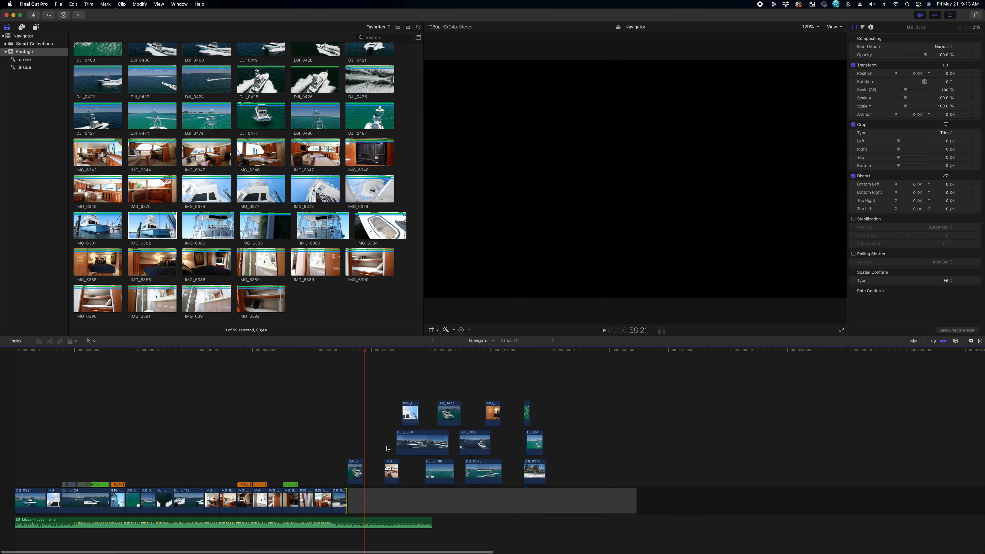
left_click_drag(350, 489, 357, 508)
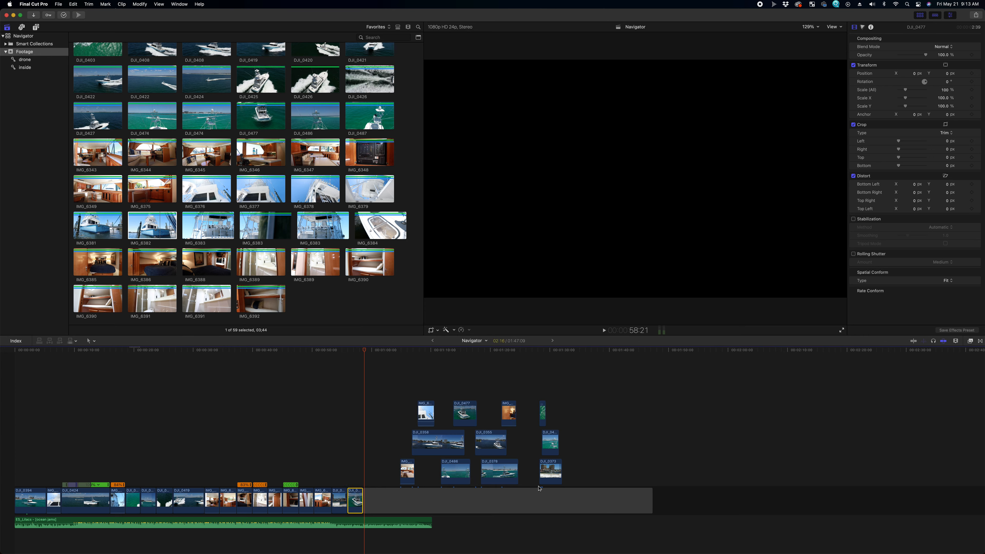
Step: Move the spare connected clips DJI_0373 and DJI_0378 further along the timeline and play DJI_0378
left_click_drag(550, 471, 595, 470)
left_click_drag(497, 470, 588, 411)
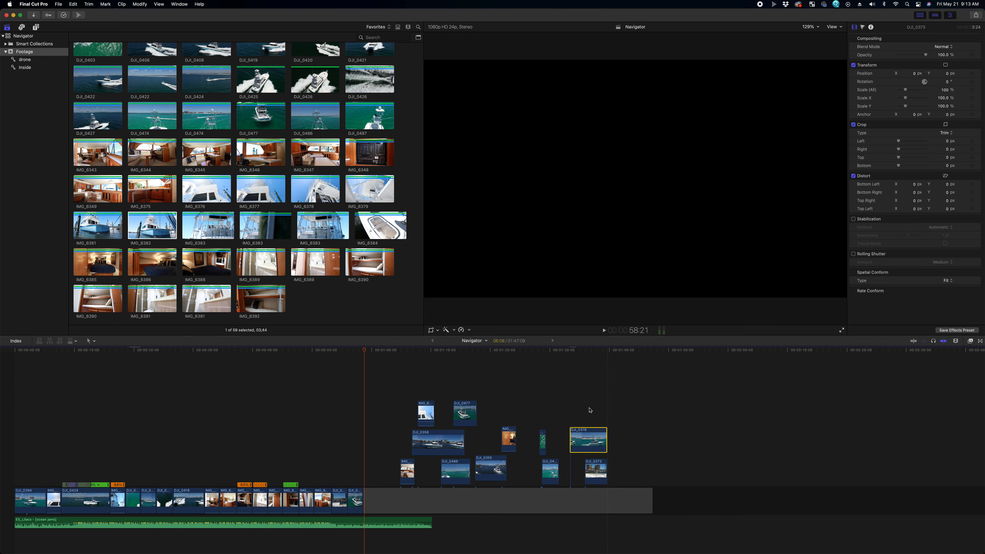
left_click(589, 409)
key("space")
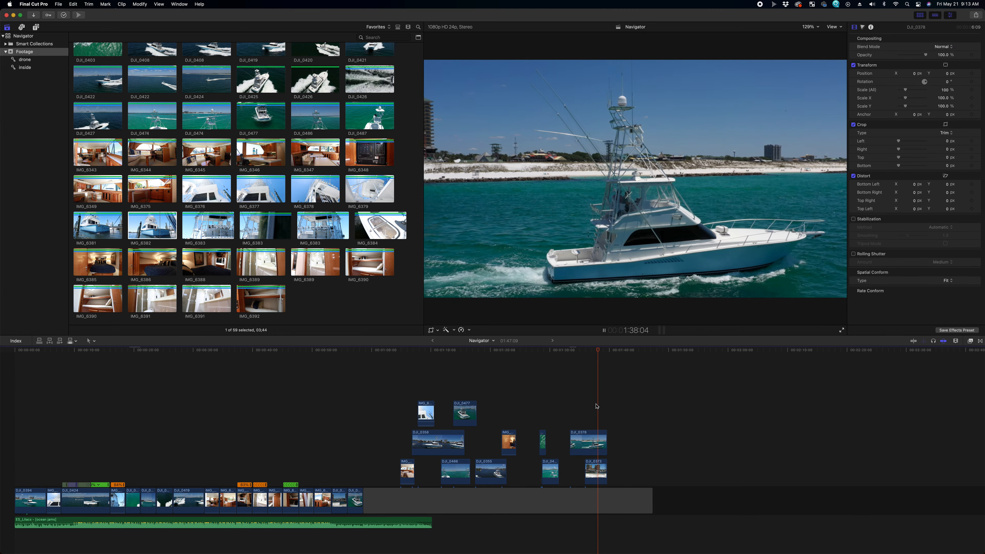
Step: Connect the overhead clip DJI_0403 above the end of IMG_6349, just before DJI_0373
left_click(543, 424)
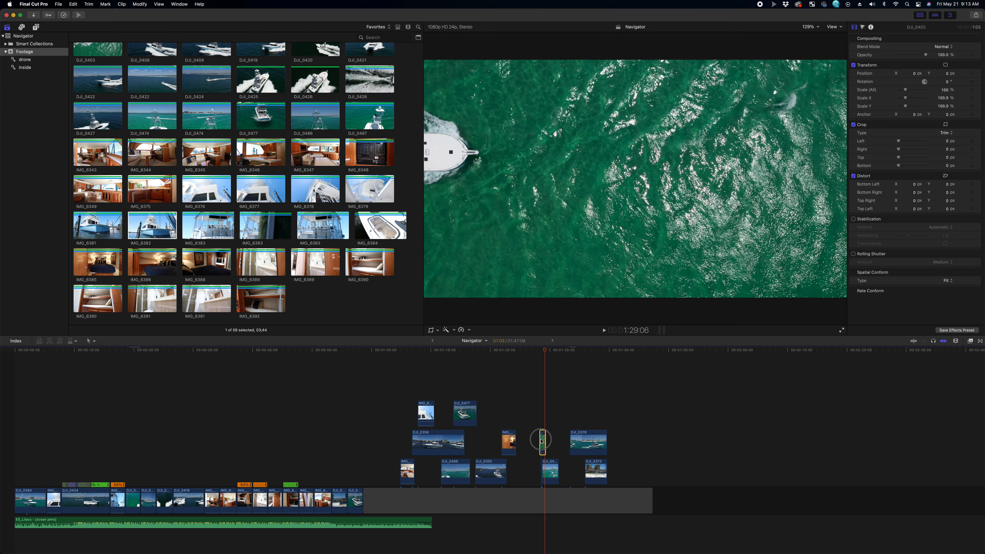
left_click_drag(542, 440, 327, 446)
key("super+equal")
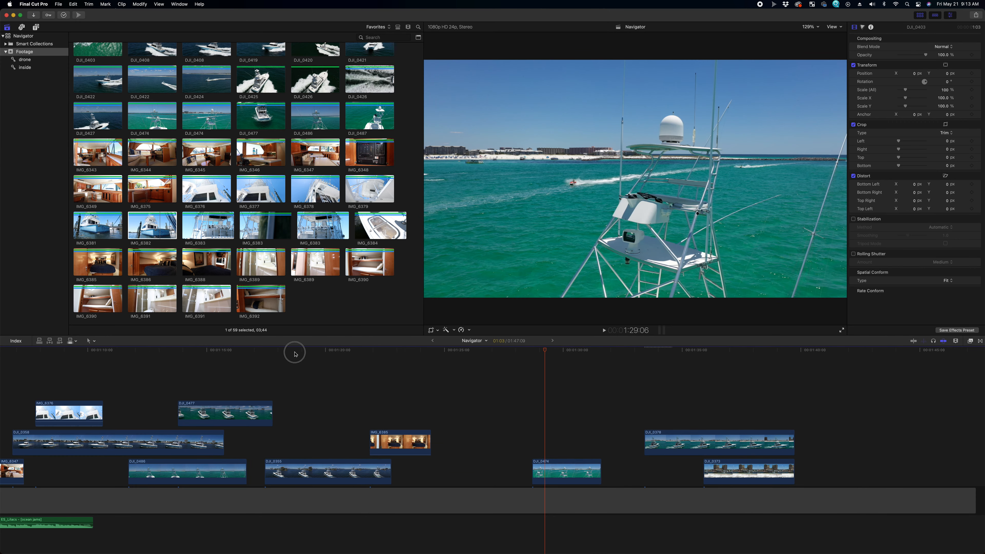
scroll(292, 352, "left", 5)
left_click_drag(199, 349, 161, 351)
Step: Mark a 4:12 range of the overhead drone clip of the boat's wake and connect it above DJI_0477
left_click(357, 85)
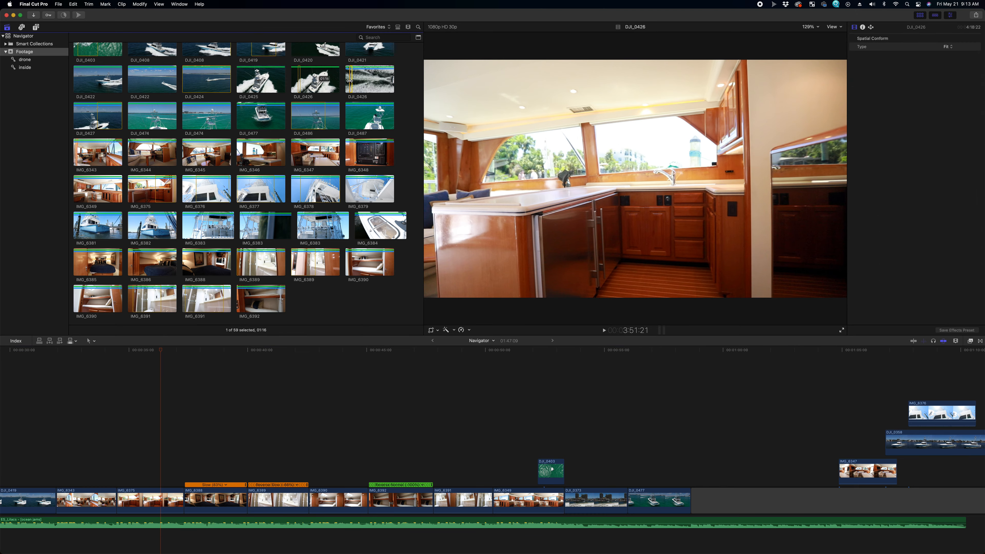
left_click_drag(358, 85, 351, 88)
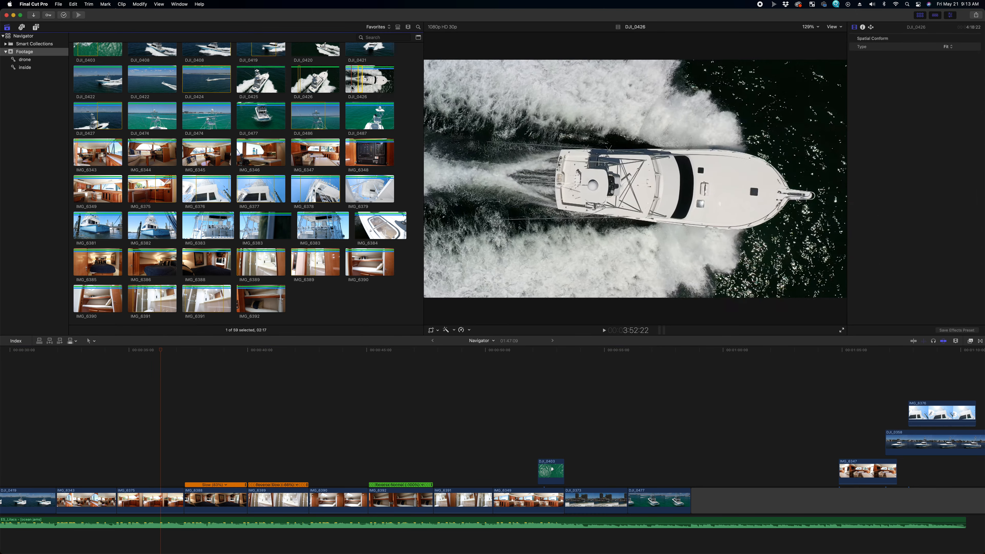
key("space")
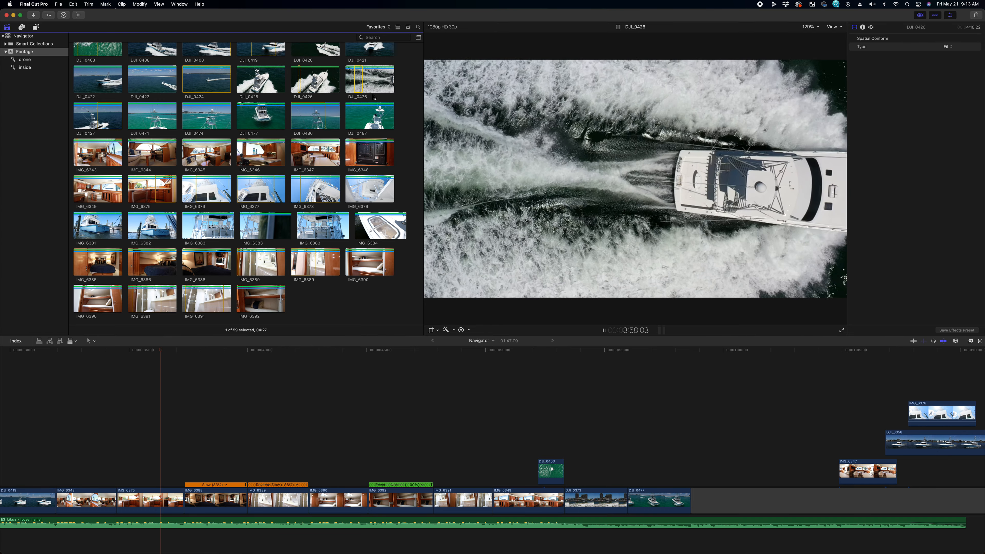
left_click_drag(359, 84, 680, 434)
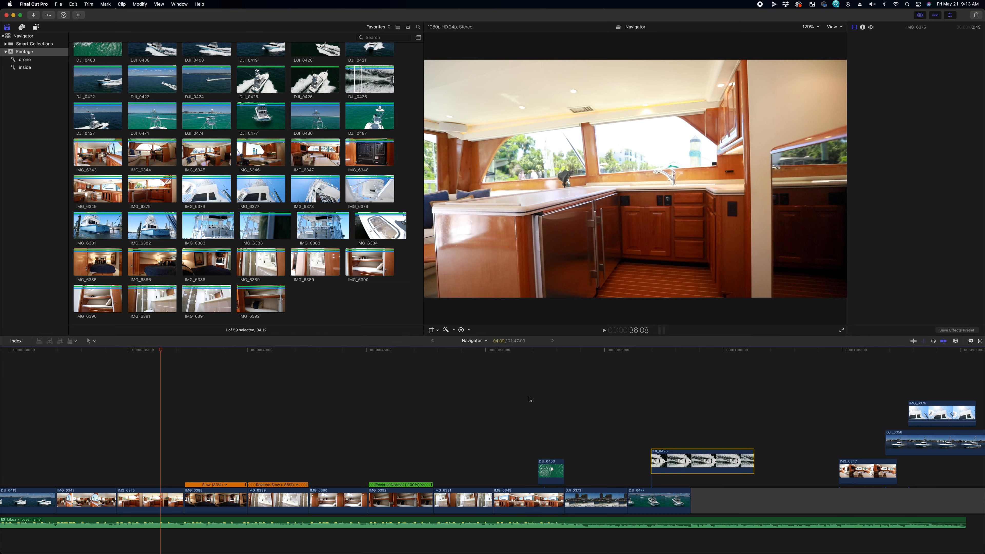
Step: Park DJI_0403 near IMG_6347, insert the overhead wake clip between IMG_6349 and DJI_0373, and play the section
left_click(494, 393)
key("space")
left_click_drag(541, 463, 856, 434)
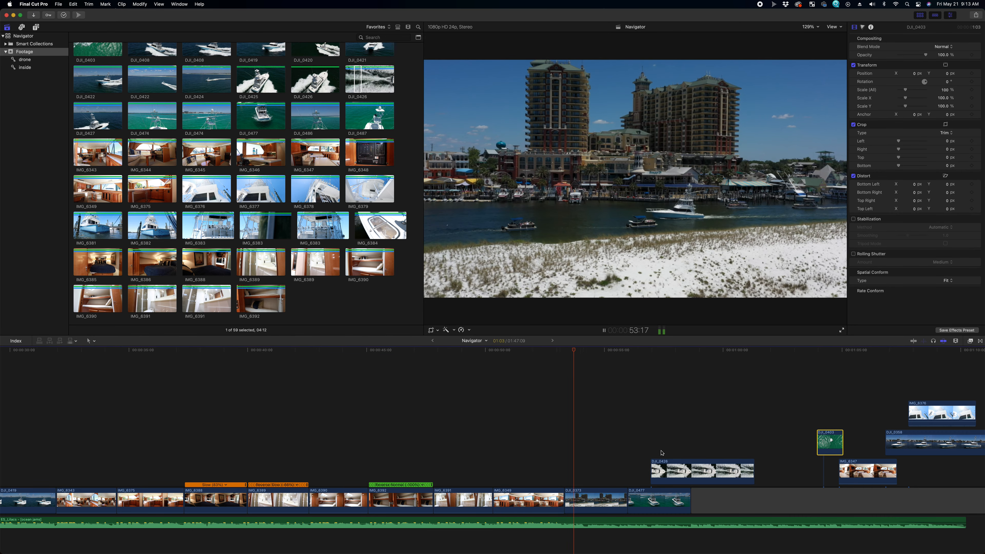
left_click_drag(661, 468, 562, 494)
left_click(534, 442)
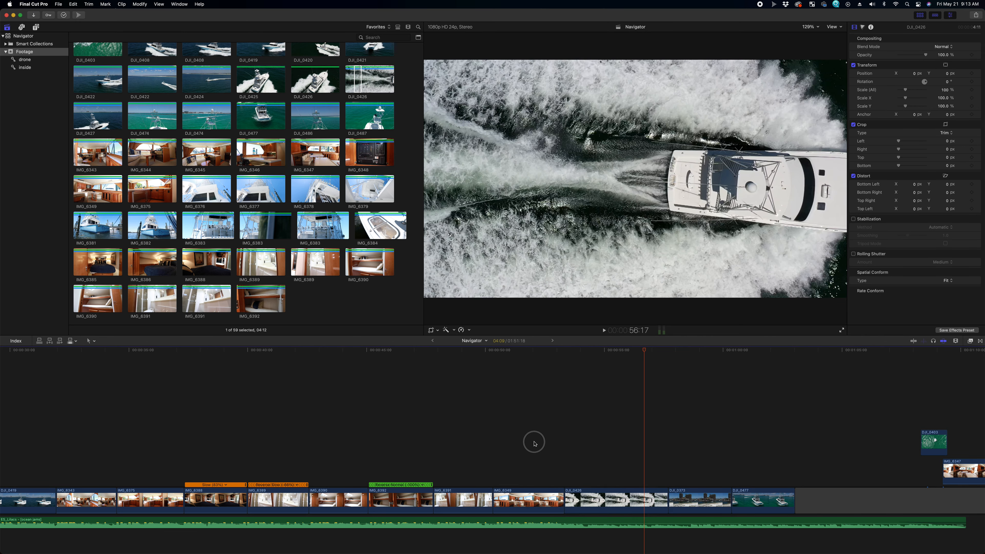
key("space")
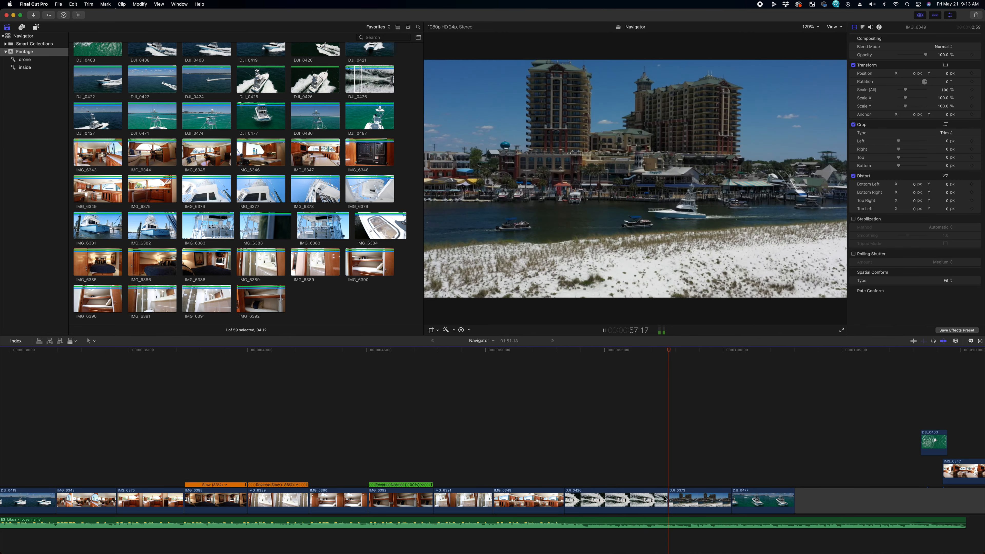
Step: Move the overhead wake clip after DJI_0477, extend its end to a 10:13 duration, and play it
left_click_drag(619, 499, 713, 503)
left_click_drag(811, 496, 939, 493)
left_click(811, 460)
key("space")
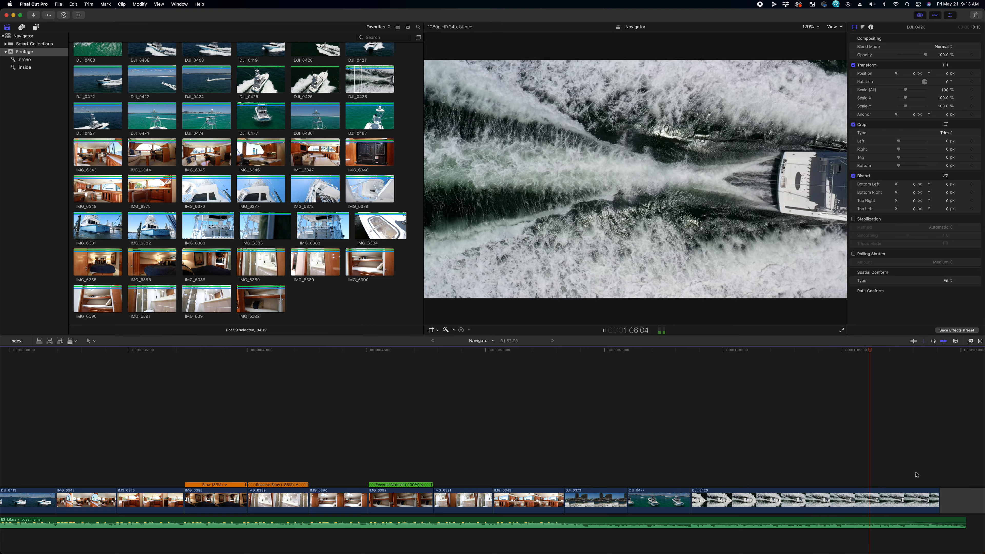
Step: Extend the overhead wake clip to 14:00, lengthen the music track to match, and play the ending
left_click_drag(936, 500, 966, 497)
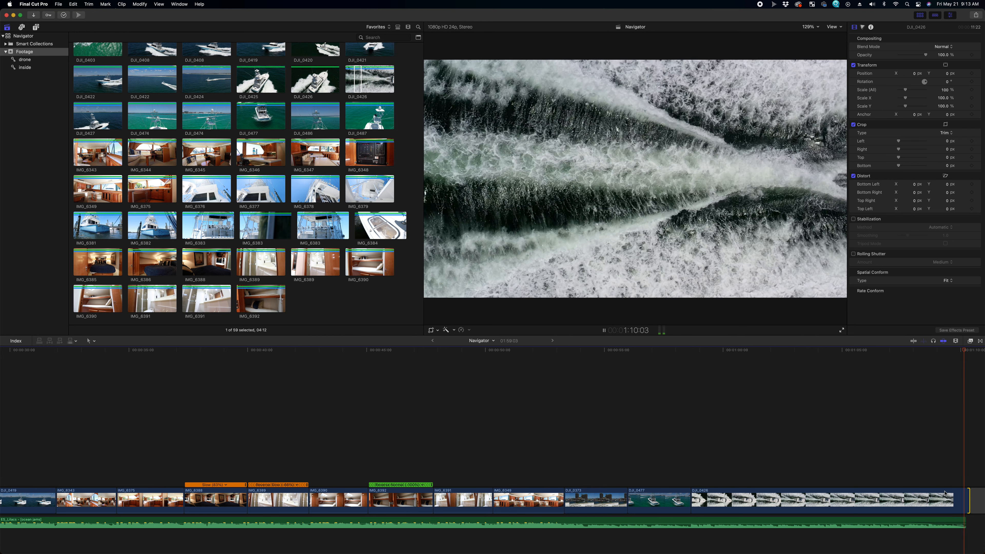
left_click_drag(965, 521, 982, 521)
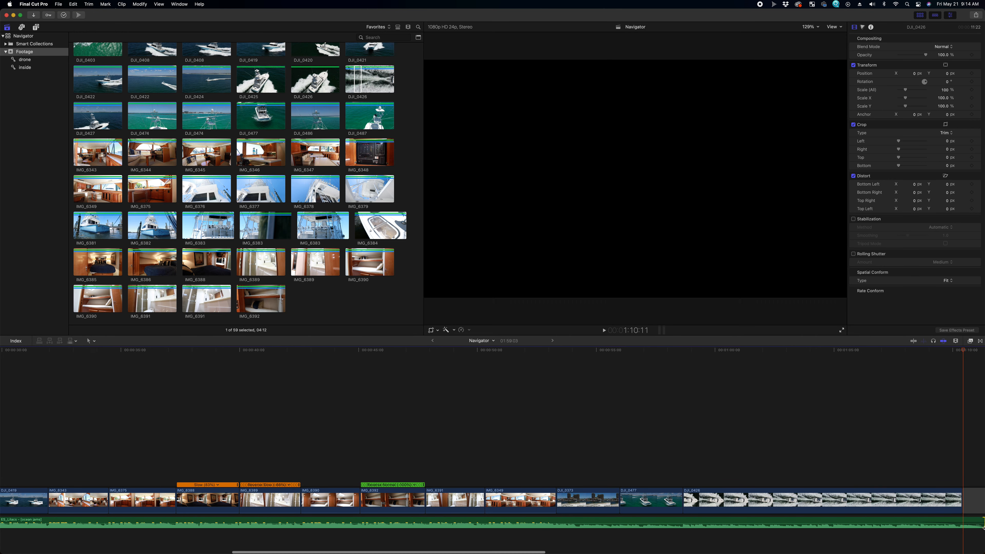
key("super+minus")
key("super+minus")
left_click_drag(437, 520, 447, 500)
key("space")
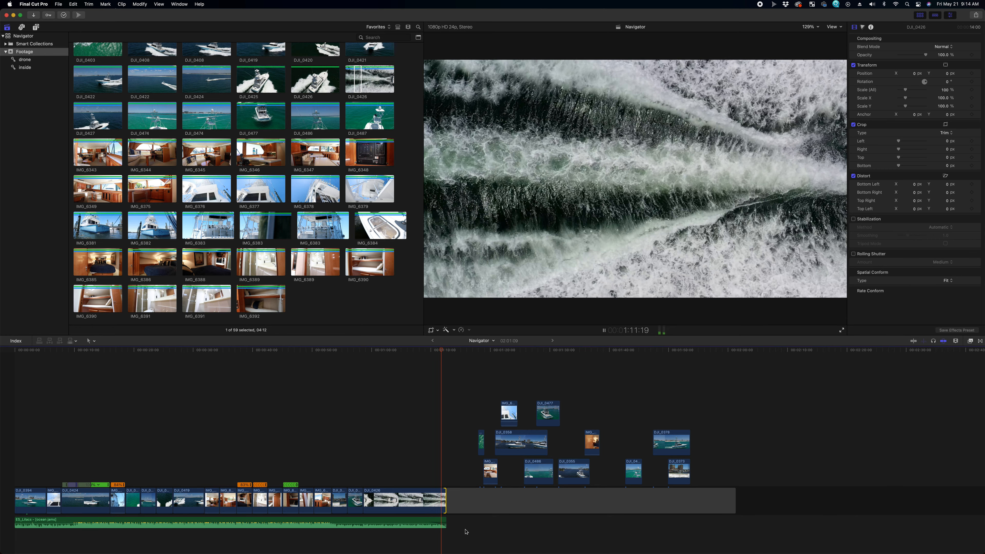
Step: Lengthen the wake clip to about 15:23, set the music track's duration to 1:13:18, and play the ending
mouse_move(446, 521)
left_mouse_down()
mouse_move(454, 522)
mouse_move(458, 498)
mouse_move(456, 522)
left_mouse_up()
left_click(417, 444)
left_click(452, 498)
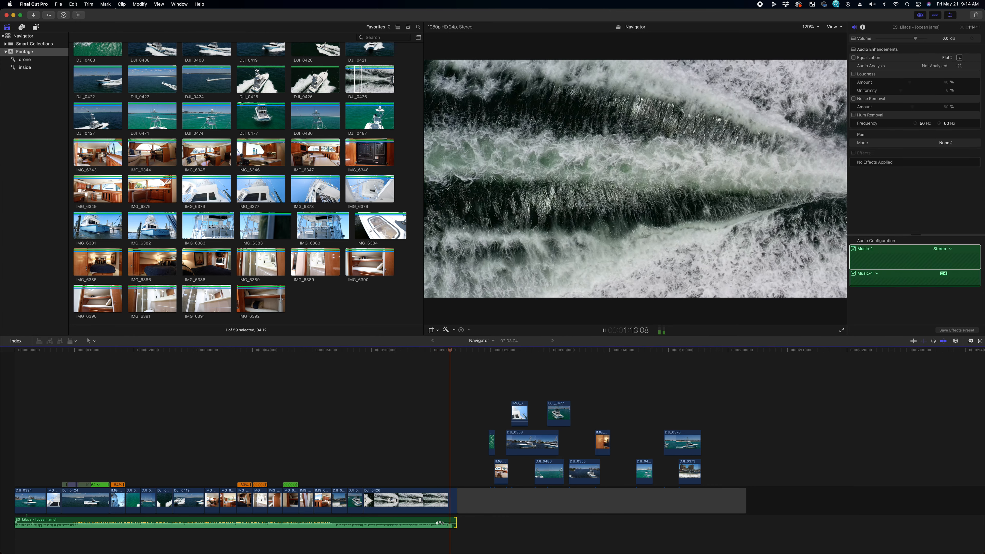
left_click_drag(455, 522, 452, 522)
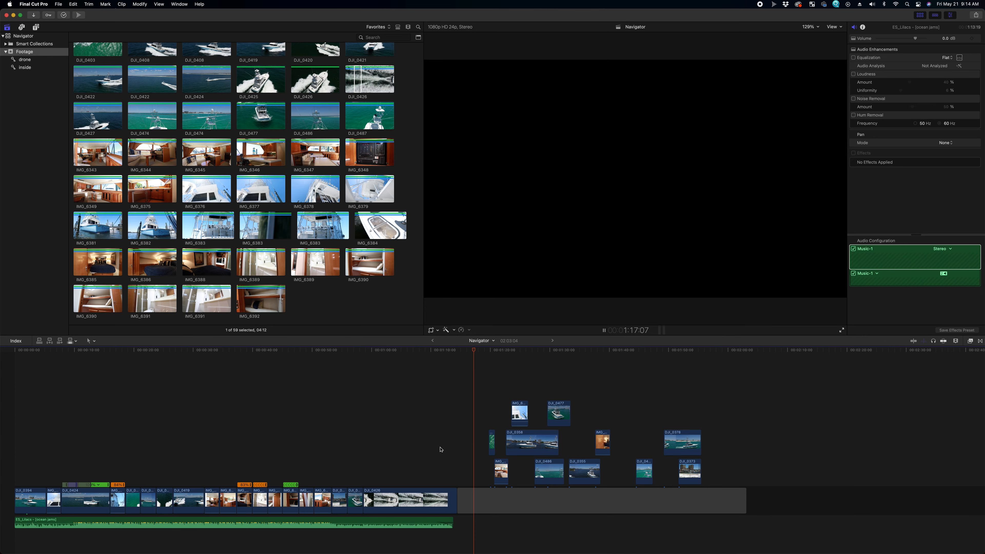
left_click(440, 449)
Step: Duplicate the music track beneath the original and extend the copy's end to the song's full length
left_click_drag(425, 525, 422, 542)
scroll(418, 510, "down", 3)
left_click(454, 487)
left_click_drag(450, 488, 689, 482)
key("c")
left_click_drag(451, 485, 838, 486)
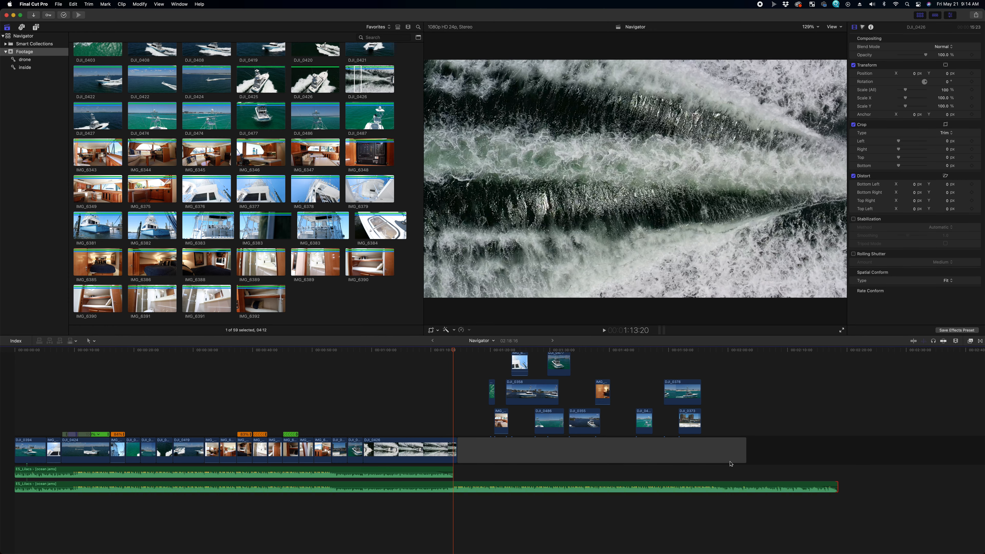
Step: Listen to the closing part of the music copy and cut the copy where the song's ending begins
left_click(668, 527)
key("space")
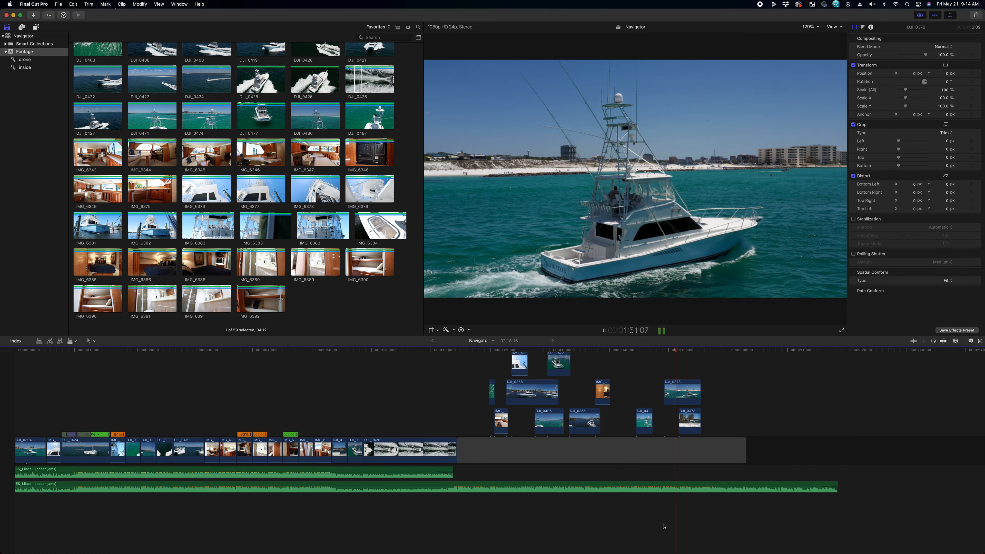
left_click(721, 512)
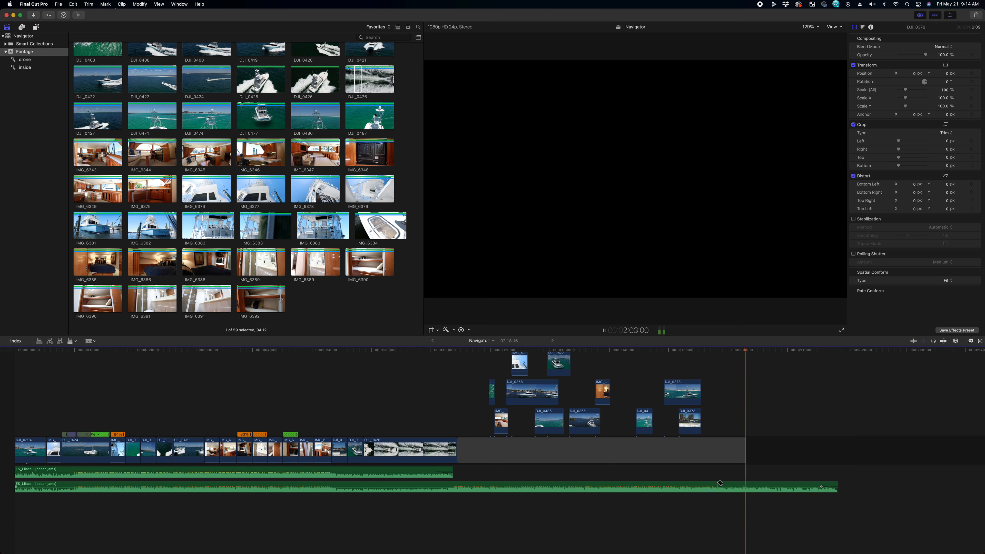
left_click(719, 483)
key("space")
Step: Move the cut music ending back to finish alongside the main track and delete the rest of the music copy
key("a")
left_click_drag(748, 472, 364, 501)
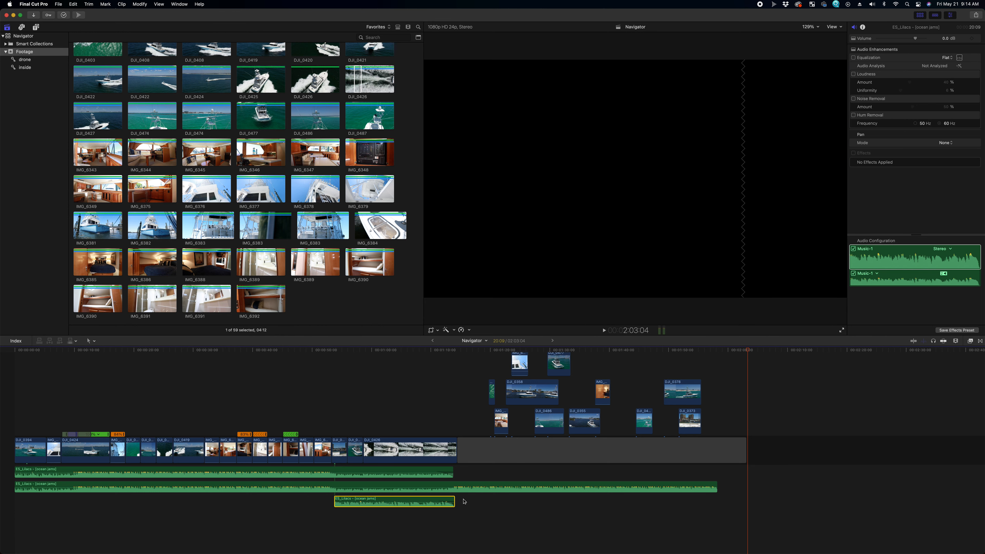
left_click_drag(452, 500, 554, 509)
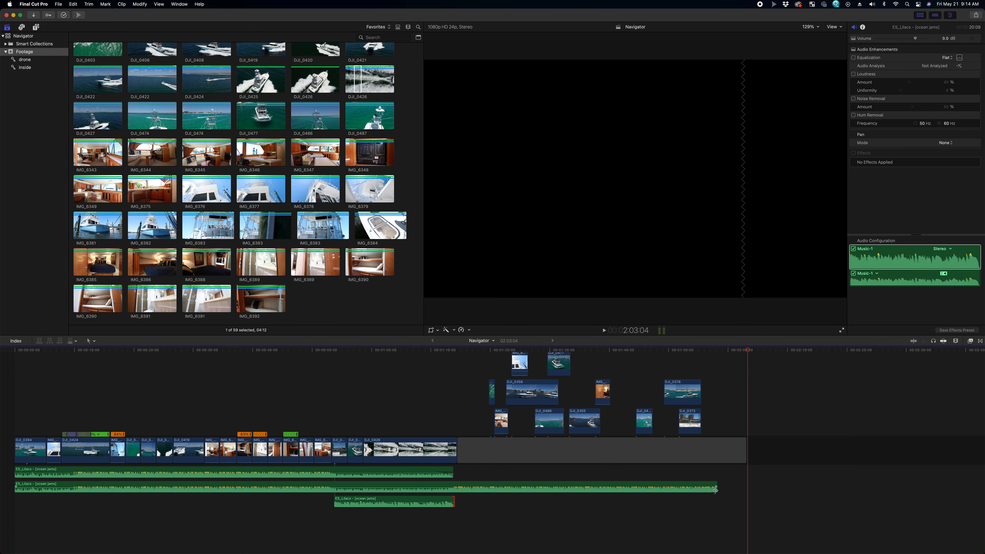
left_click_drag(714, 490, 285, 488)
left_click(271, 487)
key("Delete")
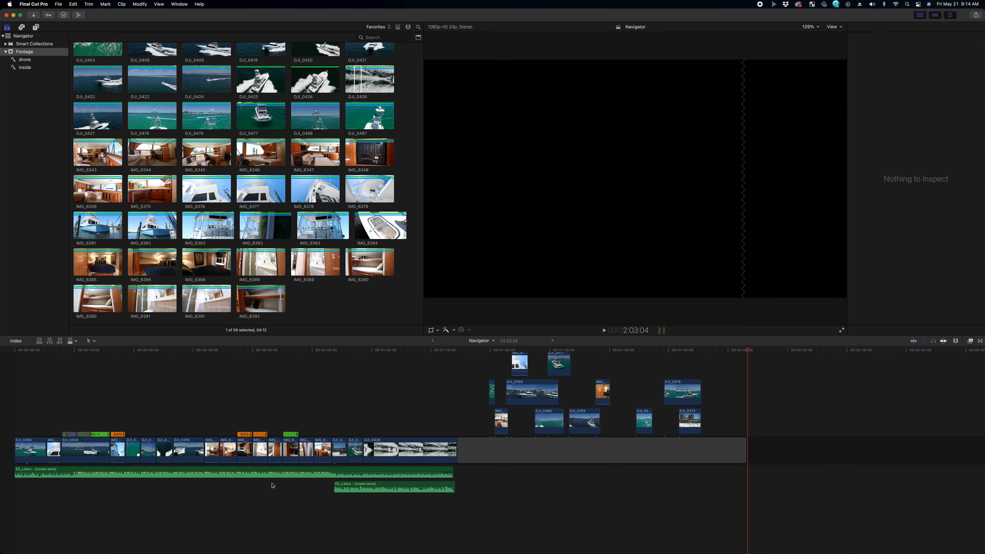
Step: Play the music overlap around IMG_6349, lower the ending piece's volume to -13.0 dB, and shift it earlier to start under IMG_6349
key("super+equal")
key("super+equal")
key("super+equal")
left_click_drag(333, 354, 186, 355)
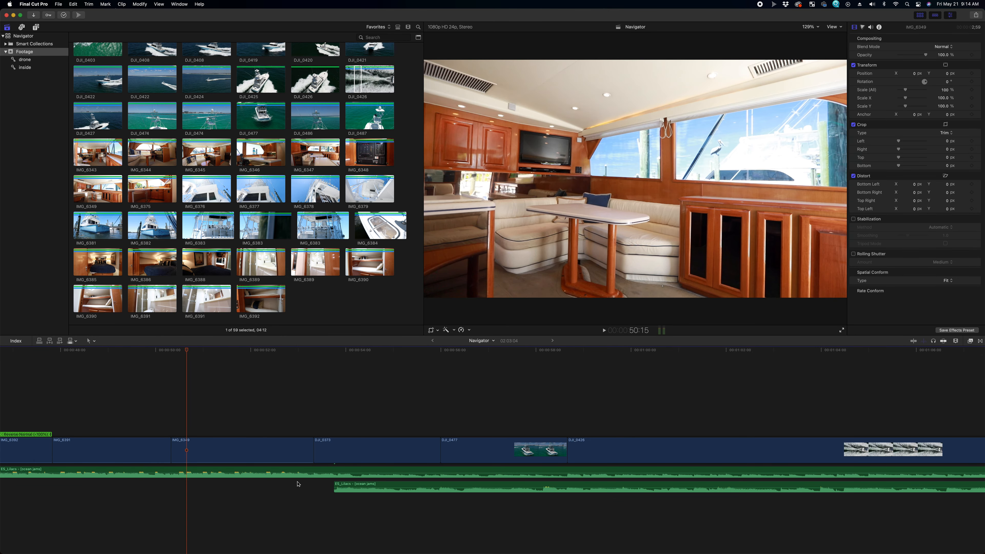
key("j")
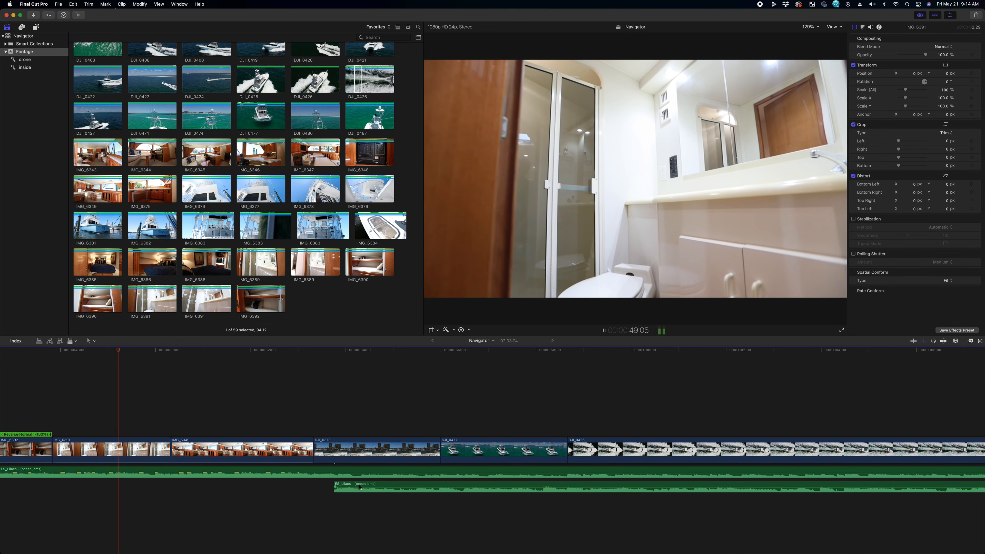
key("l")
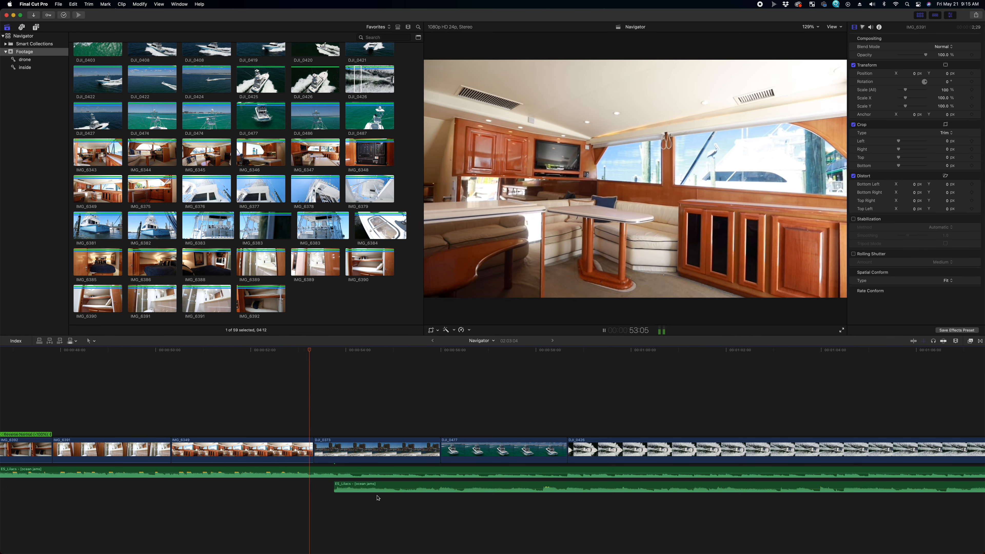
left_click(394, 485)
left_click_drag(394, 485, 343, 486)
Step: Disable the main music track, extend the ending piece's start to a 24:13 duration, and reposition it to begin under IMG_6349
left_click(321, 471)
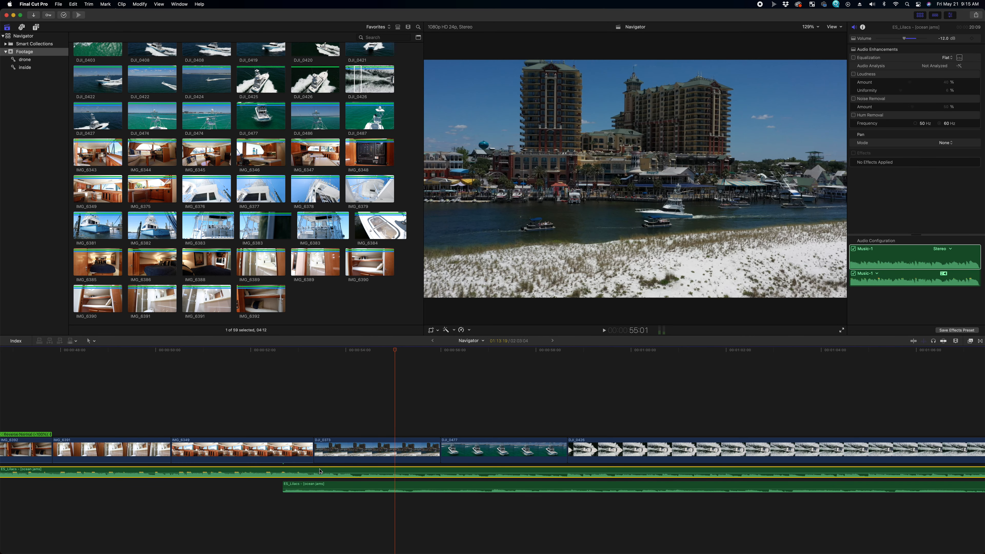
key("v")
left_click(257, 379)
key("space")
left_click_drag(284, 486, 86, 476)
left_click_drag(212, 487, 365, 499)
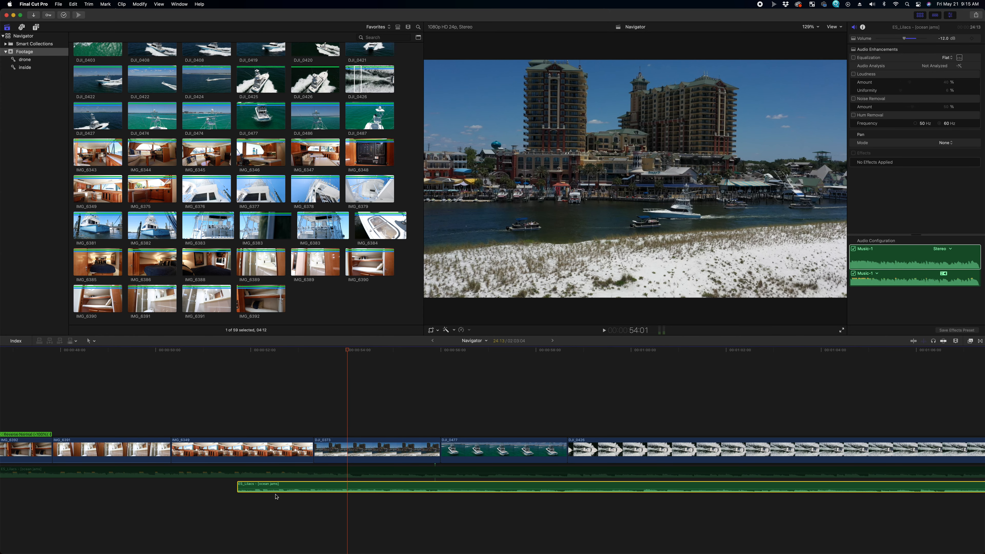
Step: Set the music ending piece's volume to -3.0 dB and play it on its own
mouse_move(277, 488)
left_click_drag(276, 489, 279, 485)
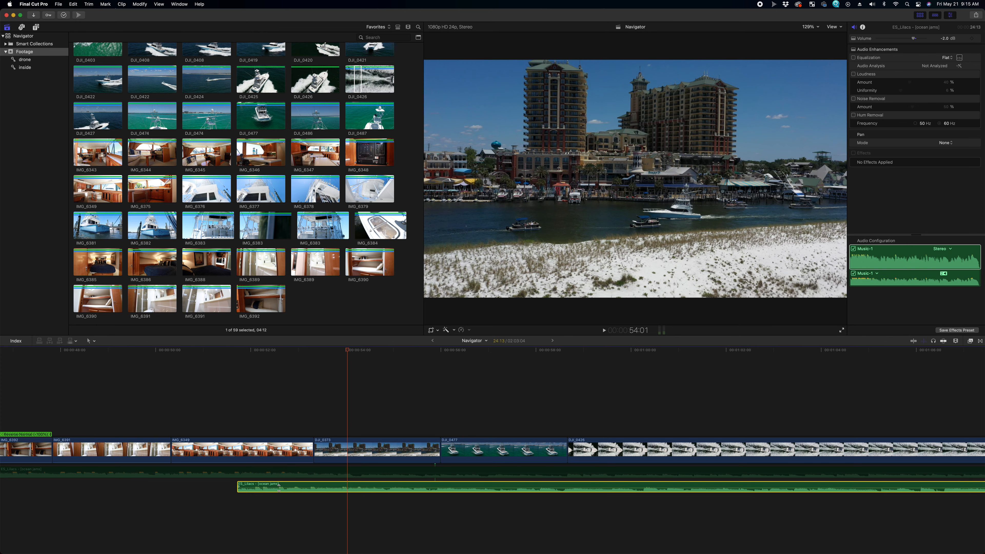
left_click(232, 488)
key("space")
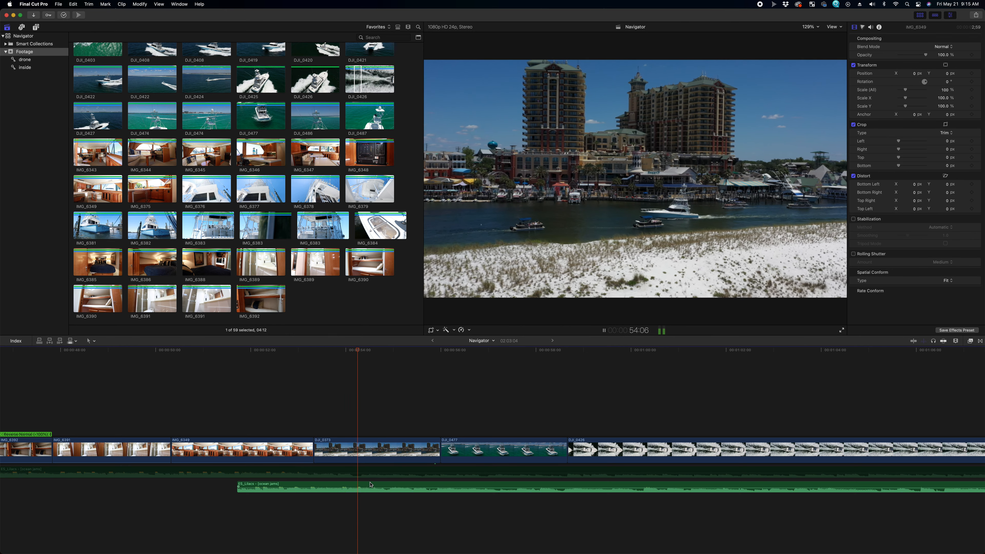
Step: Shift the music ending piece earlier to start near the beginning of IMG_6349 and play from IMG_6391
left_click_drag(371, 484, 341, 485)
left_click(125, 389)
key("space")
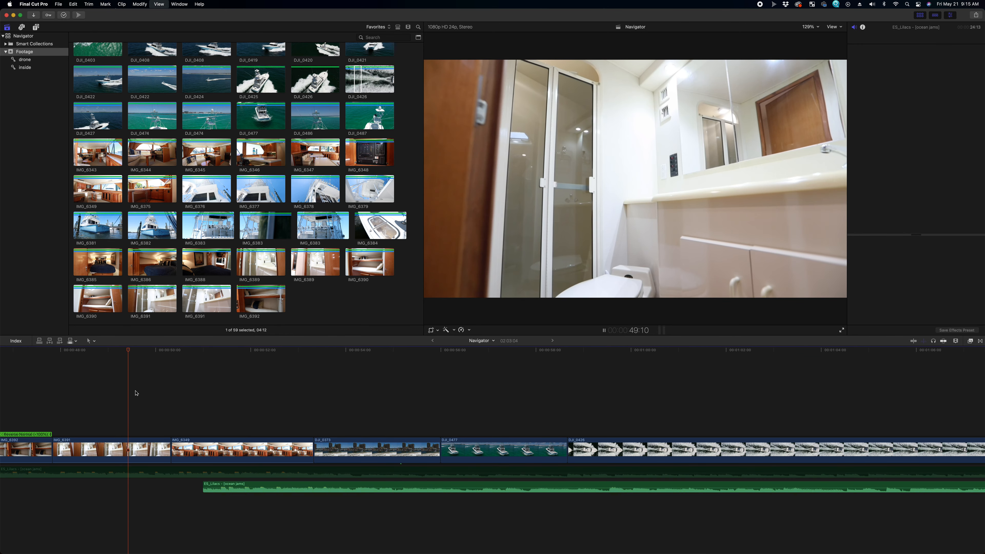
Step: Re-enable the main music track, nudge the ending piece slightly later, and play the main track with the ending piece disabled
left_click(275, 470)
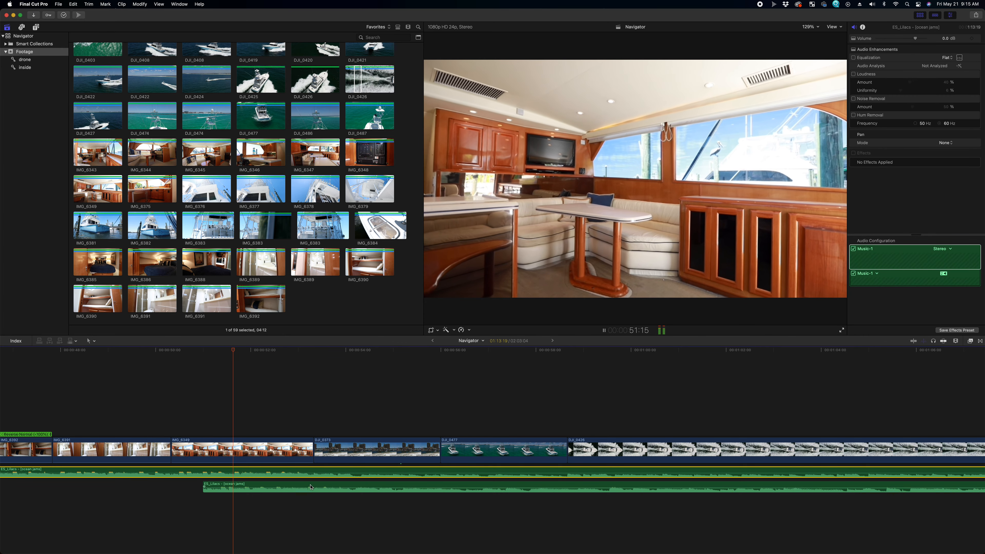
left_click_drag(313, 488, 321, 484)
left_click(268, 374)
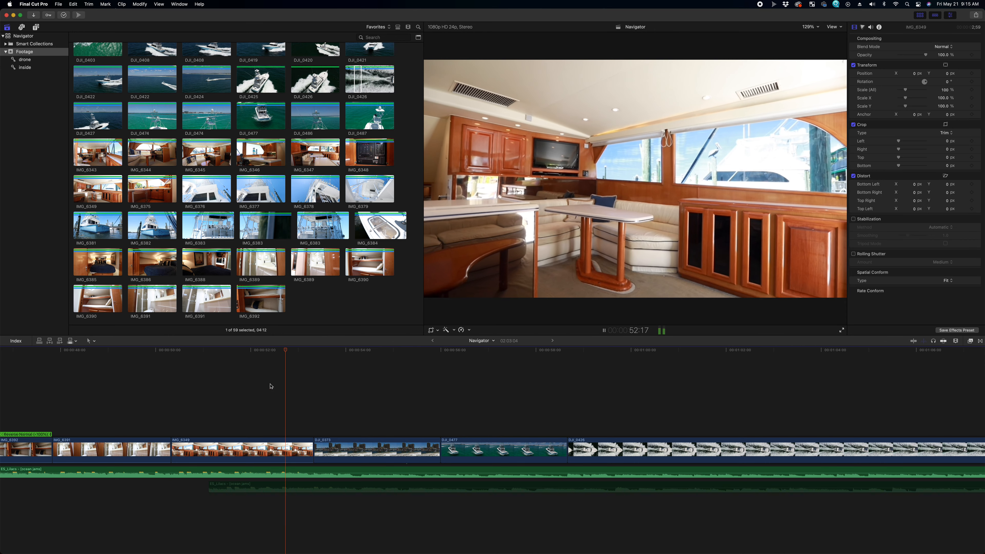
Step: Disable the main music track, enable the ending piece, and move it earlier to start near the end of IMG_6391
left_click(324, 473)
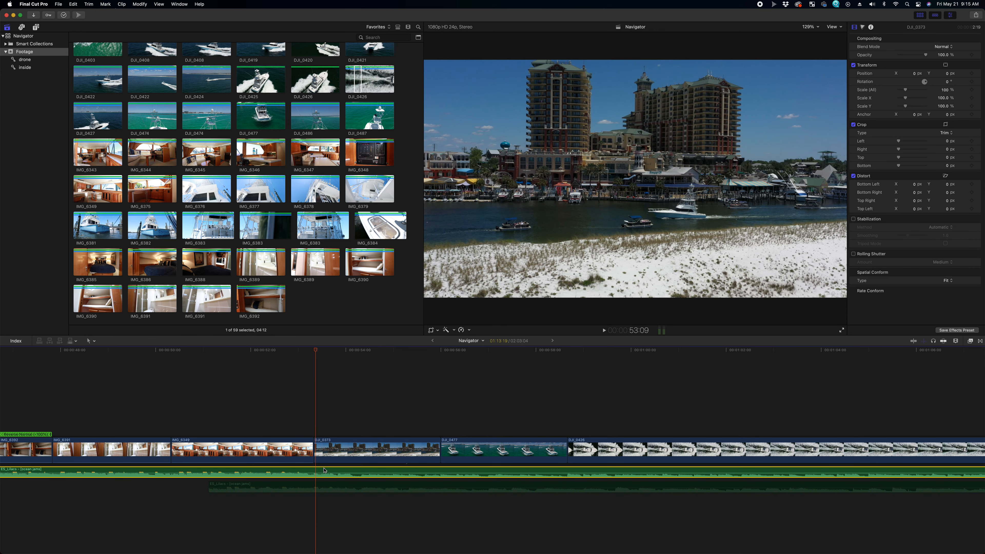
left_click(244, 418)
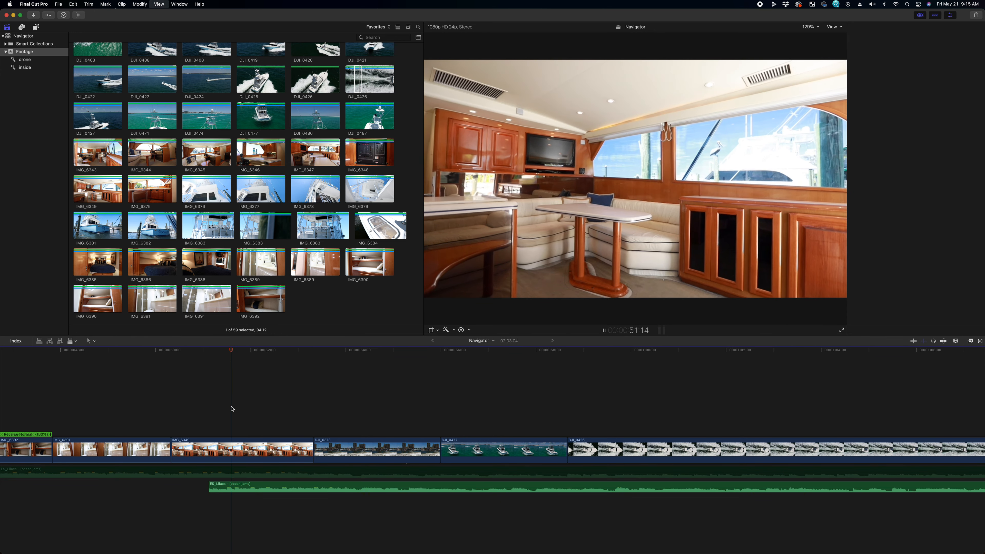
key("space")
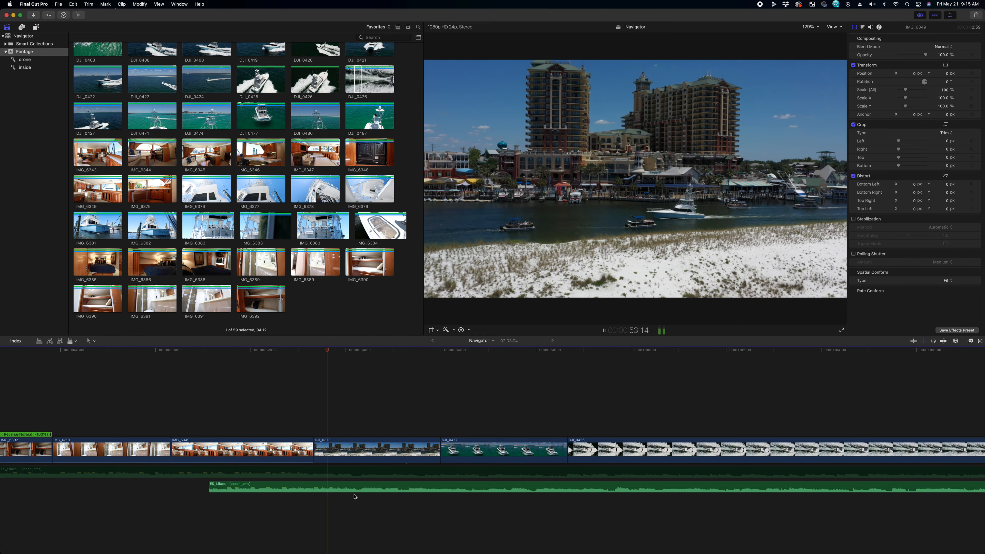
mouse_move(377, 487)
left_mouse_down()
mouse_move(323, 485)
mouse_move(377, 482)
left_mouse_up()
left_click(232, 350)
key("space")
key("space")
left_click(425, 412)
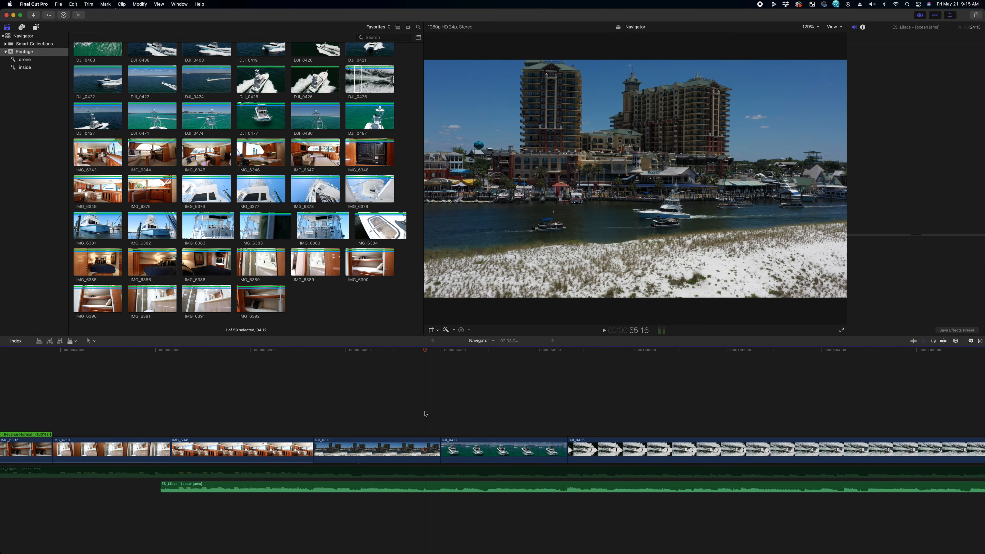
Step: Nudge the music ending piece slightly later and play the edit from IMG_6391
left_click_drag(444, 486, 445, 487)
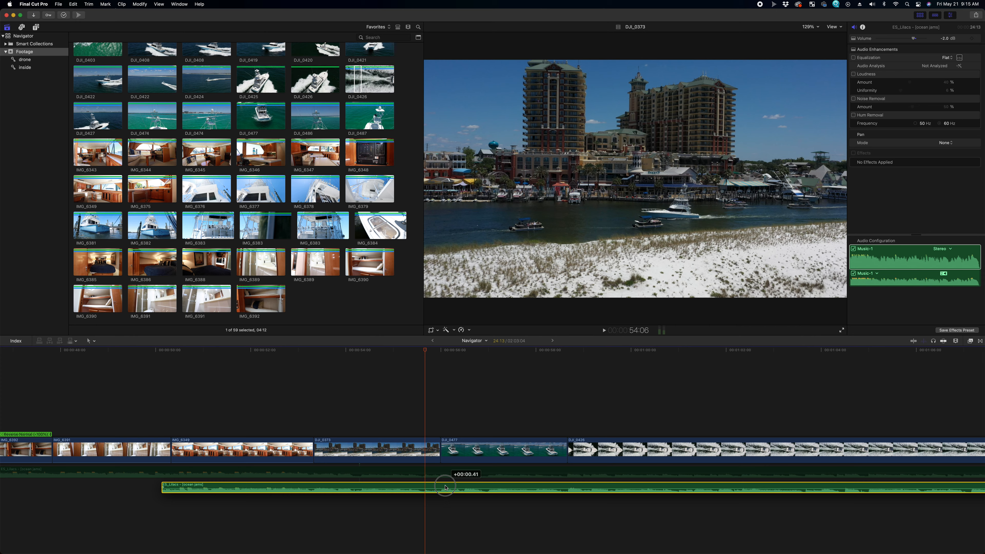
left_click_drag(445, 487, 446, 487)
left_click(78, 499)
key("space")
Step: Re-enable the main music track and trim the ending piece's start to a 21:18 duration, beginning near the end of IMG_6349
left_click_drag(161, 488, 351, 508)
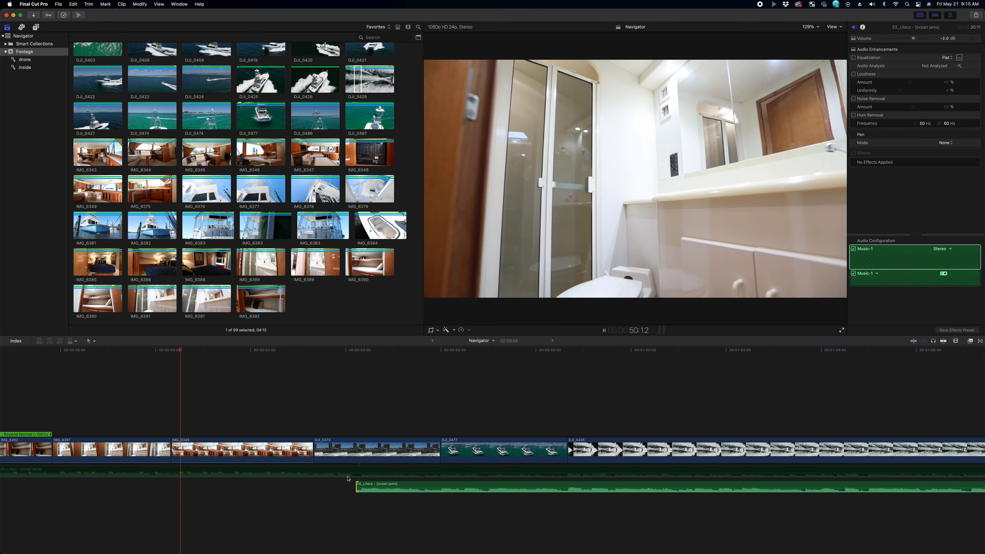
left_click(347, 469)
key("v")
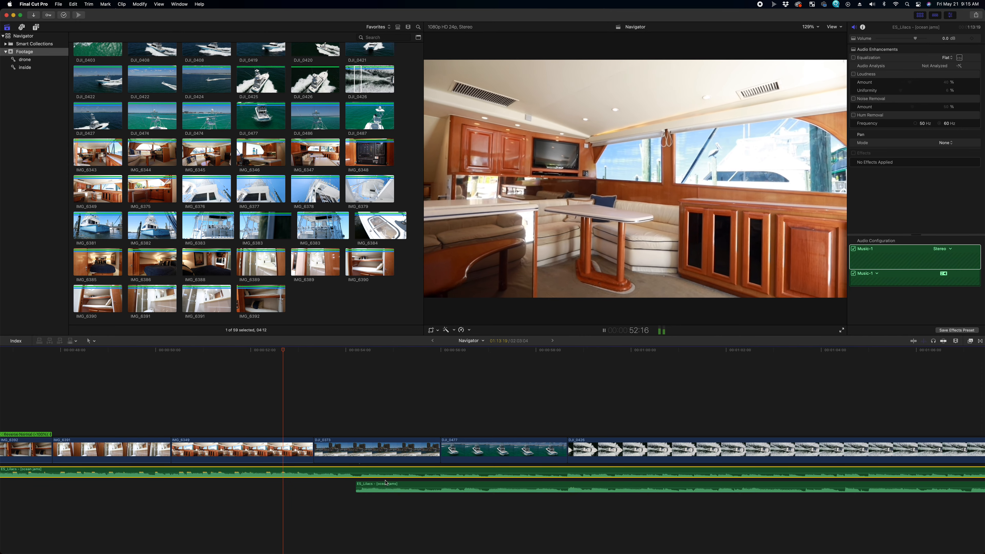
left_click_drag(359, 485, 294, 485)
left_click(188, 373)
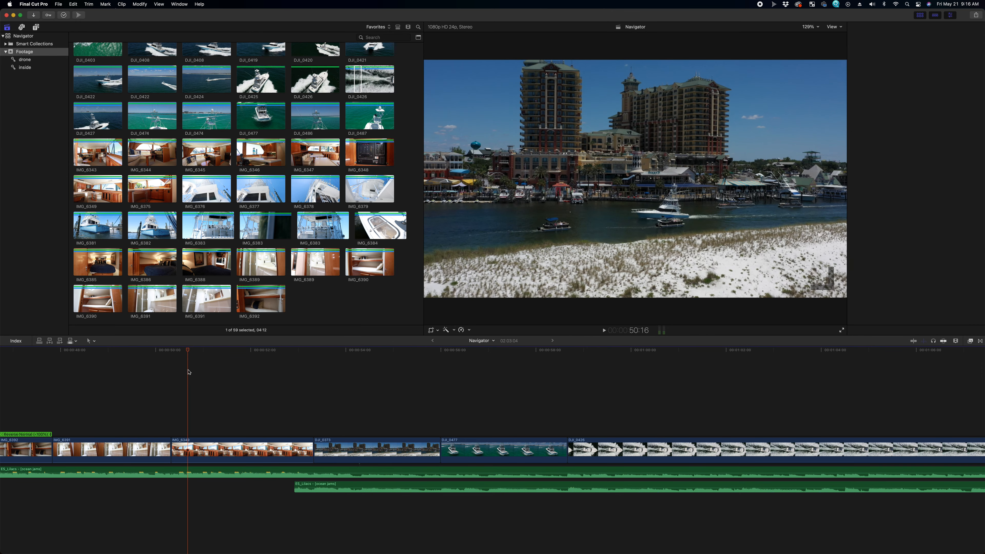
Step: Cut the main music track partway under DJI_0373 and delete everything after the cut
key("b")
left_click(357, 473)
key("a")
left_click(400, 473)
key("Delete")
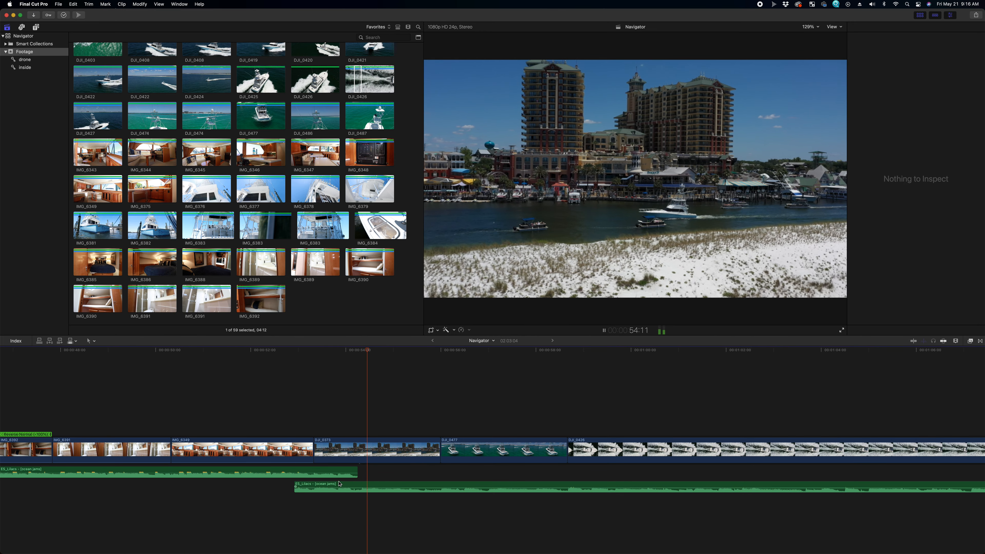
Step: Trim the main music track's end back slightly under DJI_0373, overlapping the ending piece, and play the transition
left_click_drag(357, 470, 287, 472)
left_click(232, 389)
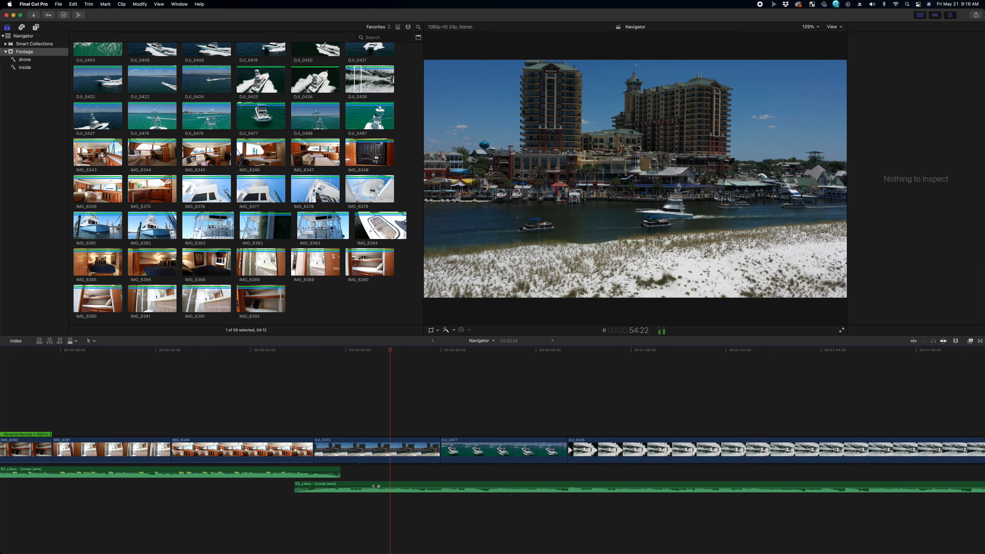
left_click(276, 393)
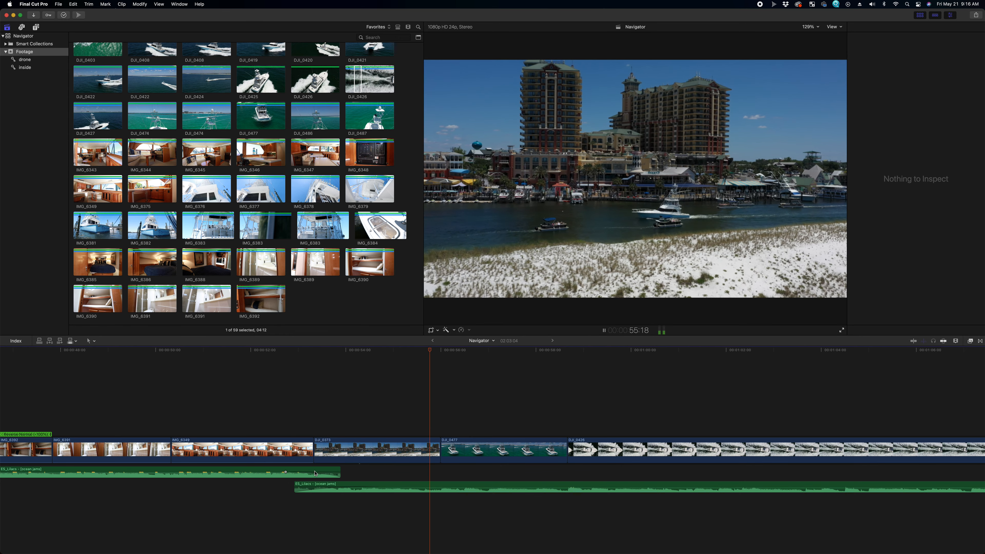
Step: Set the music ending piece's volume to 0 dB
left_click(349, 487)
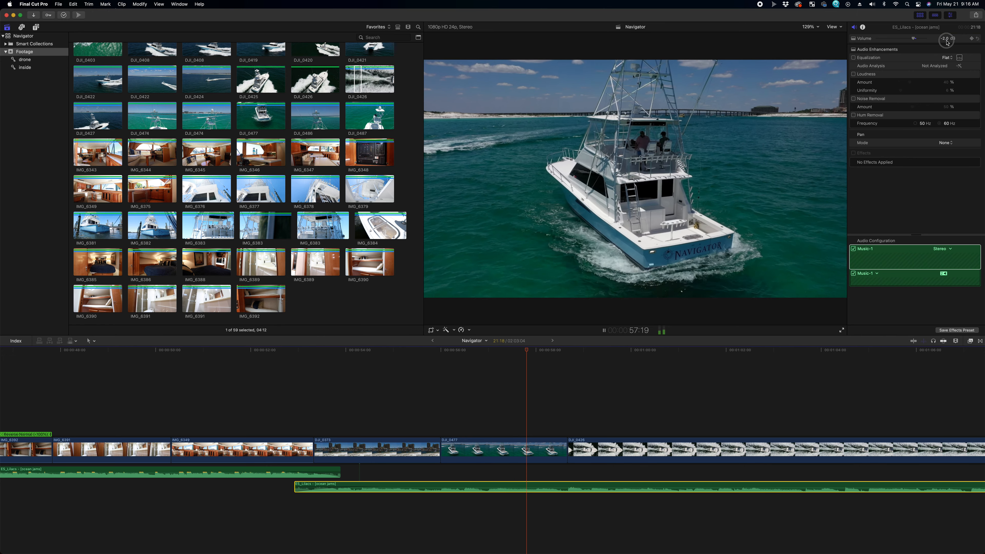
left_click(946, 41)
type("0")
key("Return")
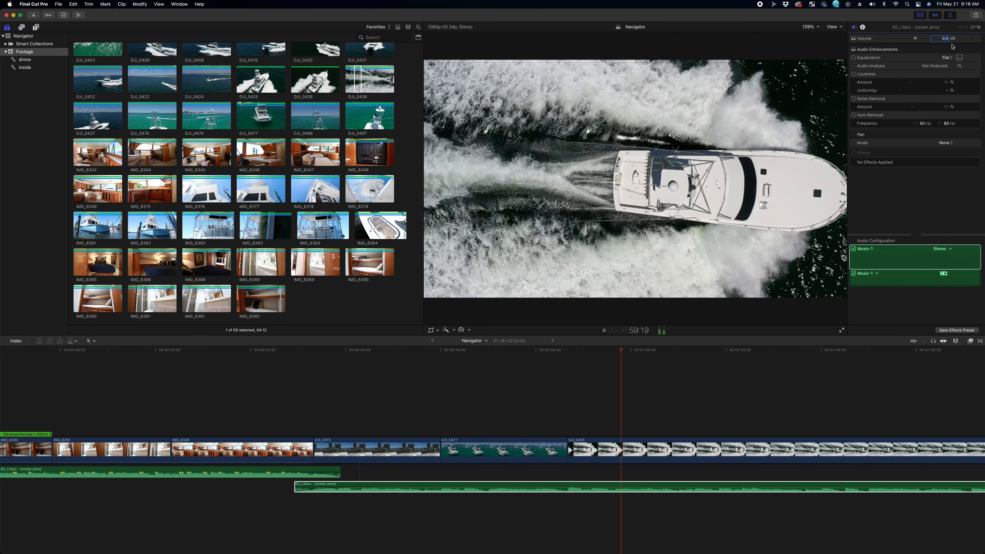
Step: Place the connected DJI_0403 clip above the last overhead wake clip so it finishes with the music, and play it
key("super+minus")
key("super+minus")
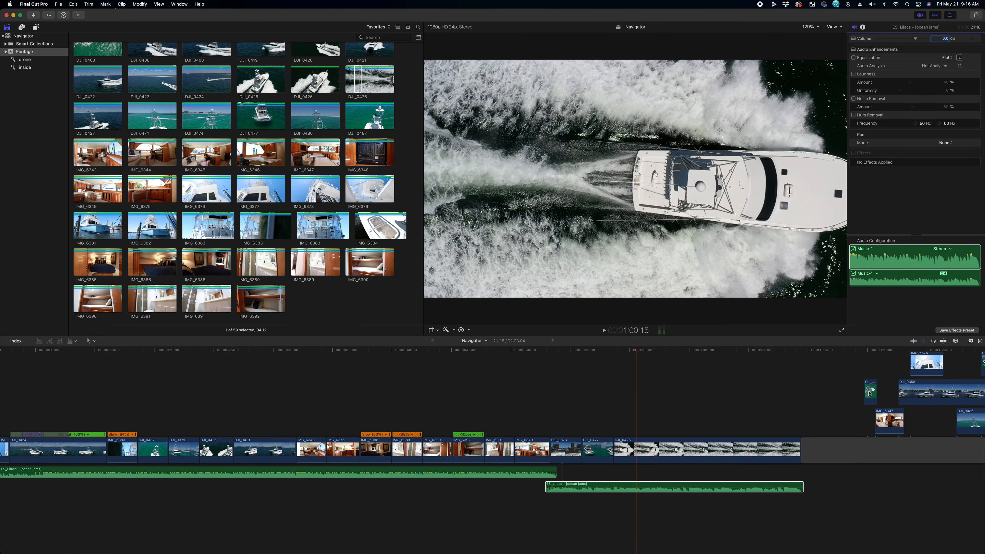
left_click(870, 386)
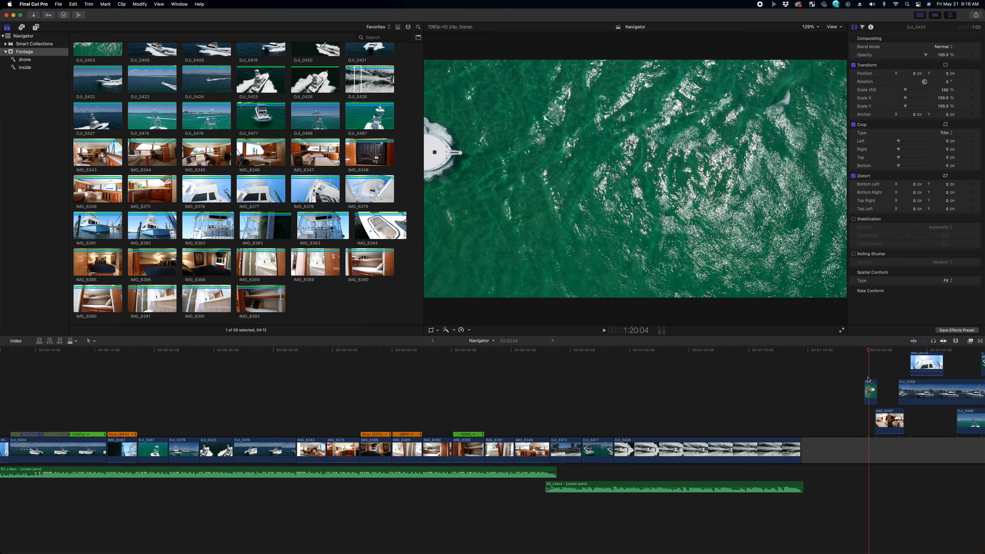
left_click_drag(870, 392, 793, 419)
left_click(715, 386)
key("space")
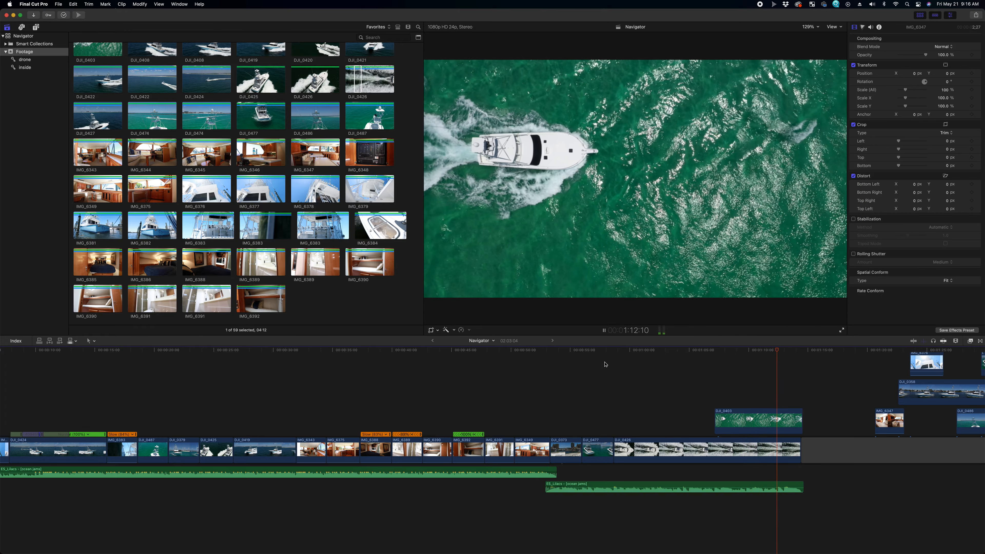
Step: Extend DJI_0403's end well past the music and trim its start to near the music's end
left_click_drag(801, 421, 838, 423)
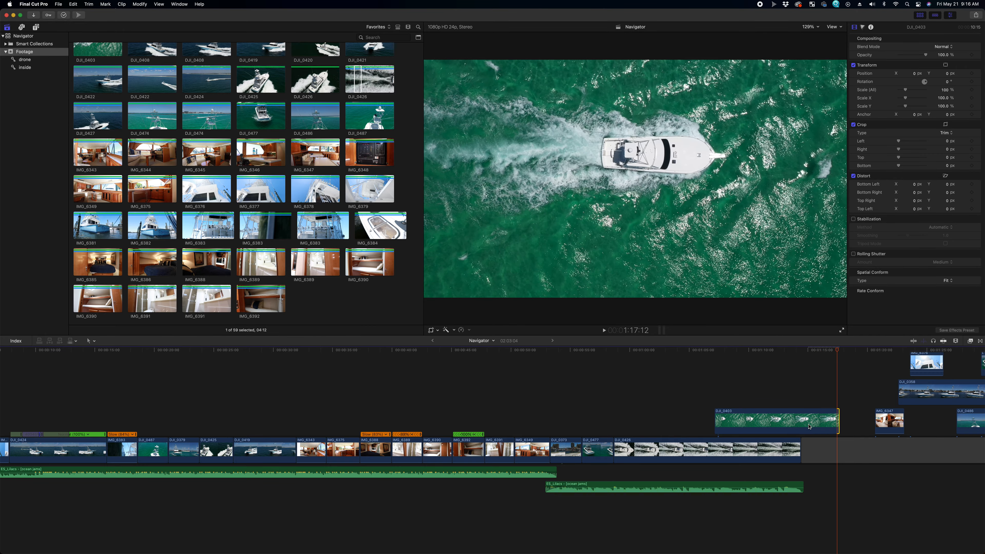
left_click_drag(836, 420, 926, 419)
left_click_drag(715, 420, 795, 420)
left_click(738, 451)
key("shift+Delete")
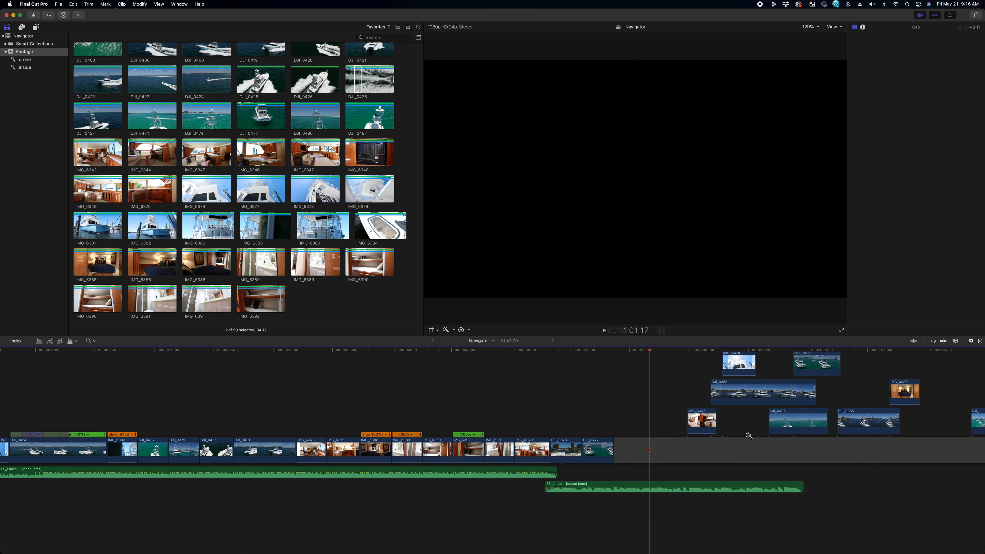
key("super+z")
Step: Move DJI_0403 into the main storyline directly after the overhead wake clip and replace that wake clip with a gap
key("a")
left_click_drag(826, 418, 815, 465)
left_click(759, 447)
key("shift+Delete")
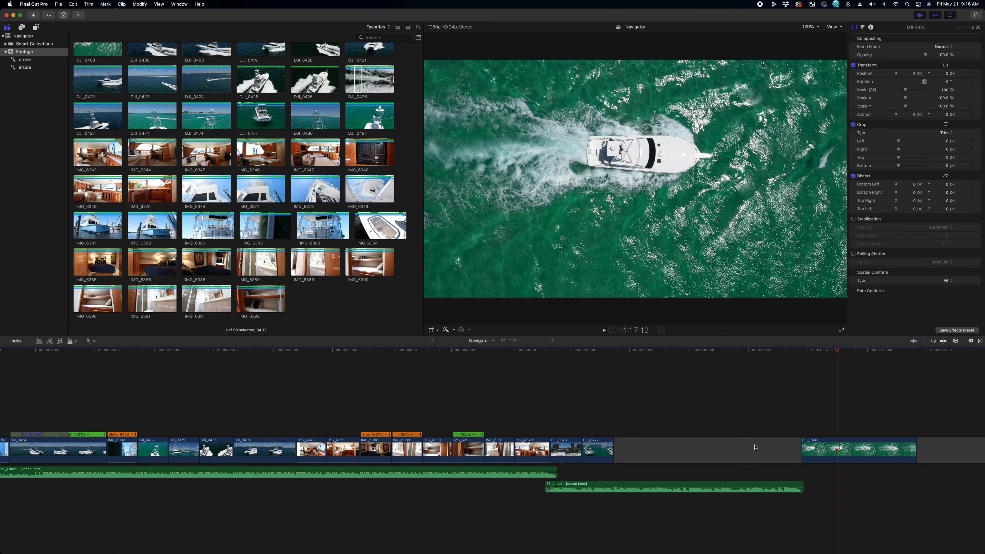
Step: Add IMG_6384 from the footage as a connected clip at the start of the gap after DJI_0477
left_click(685, 390)
left_click_drag(393, 228, 612, 423)
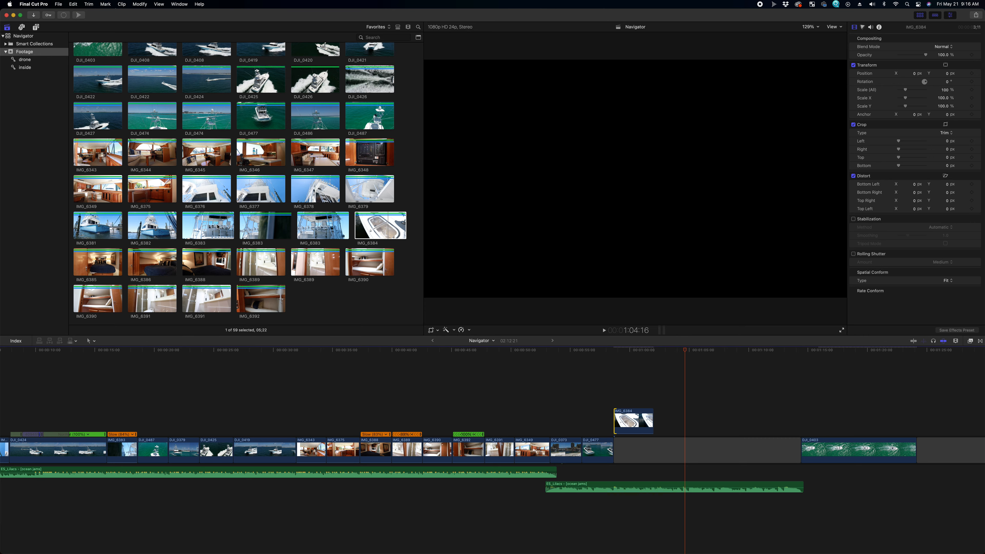
Step: Preview the exterior clips IMG_6379, IMG_6383 and IMG_6378 as candidates for the remaining gap
scroll(300, 188, "up", 1)
left_click(375, 193)
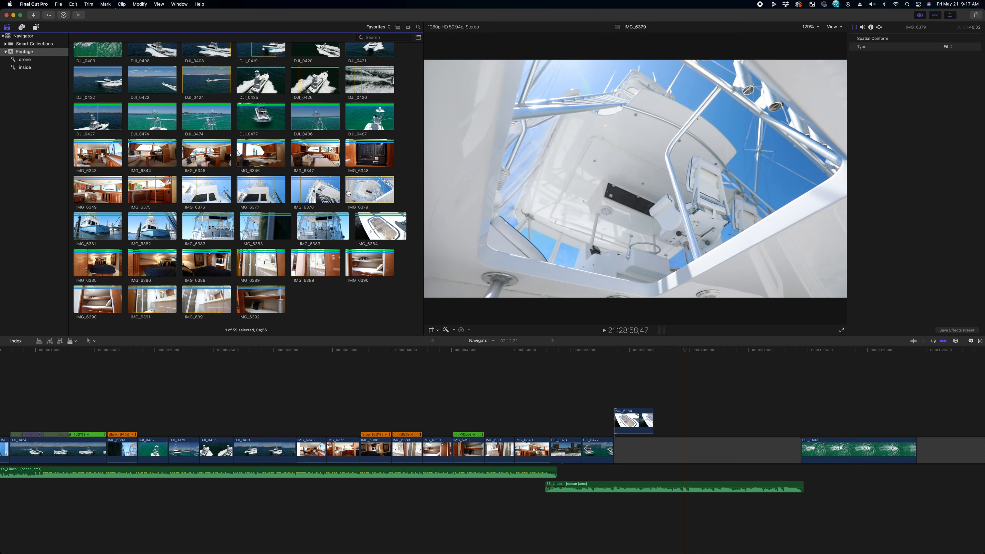
key("space")
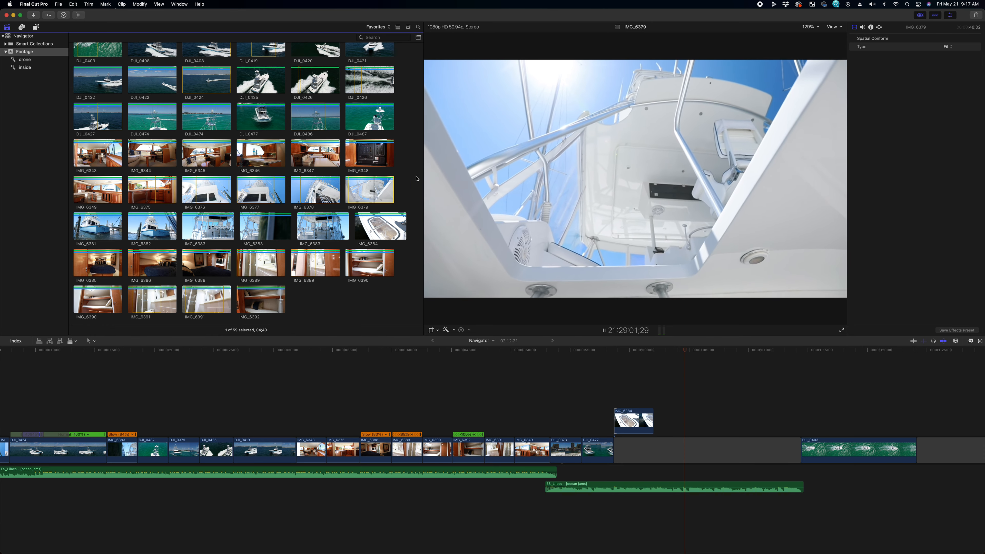
key("space")
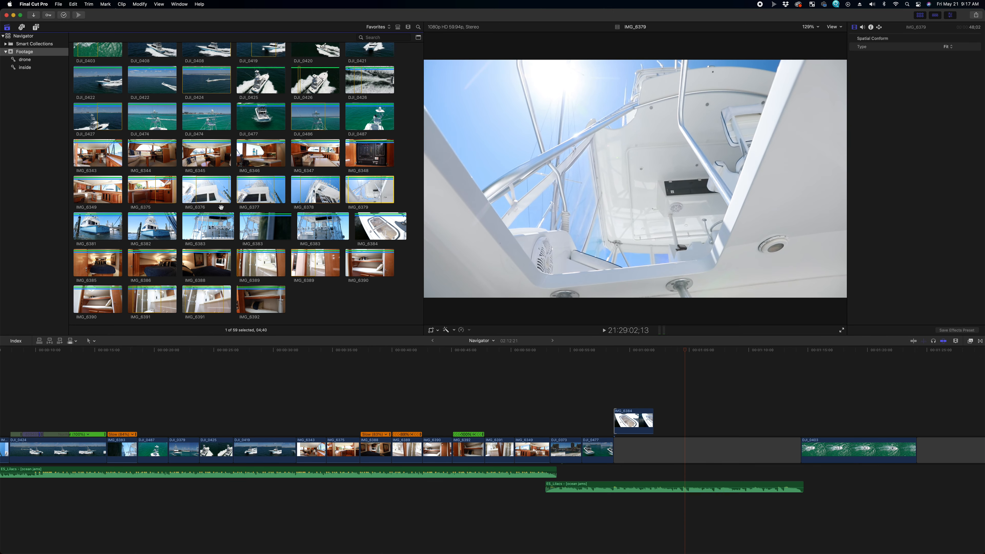
left_click(338, 239)
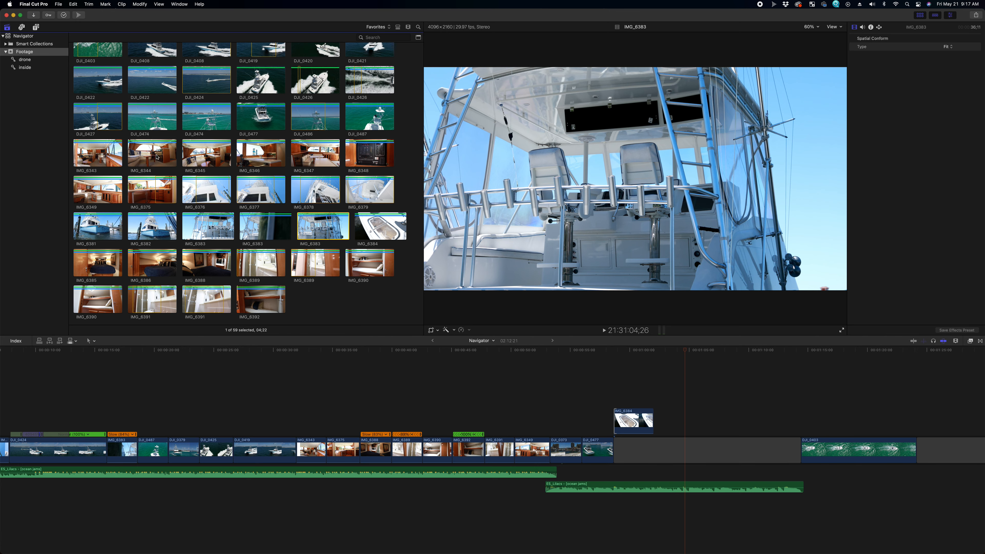
scroll(238, 194, "up", 5)
scroll(272, 221, "down", 5)
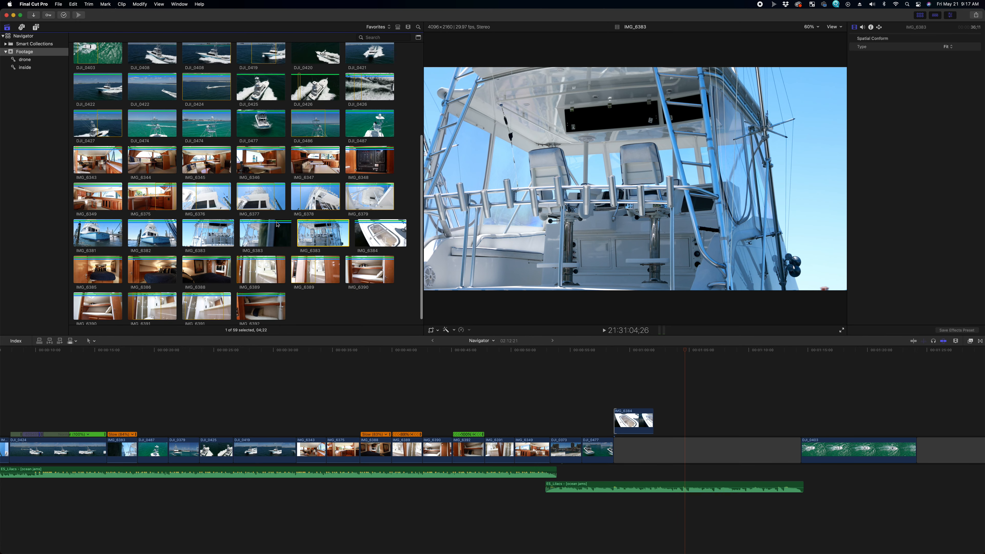
left_click(314, 193)
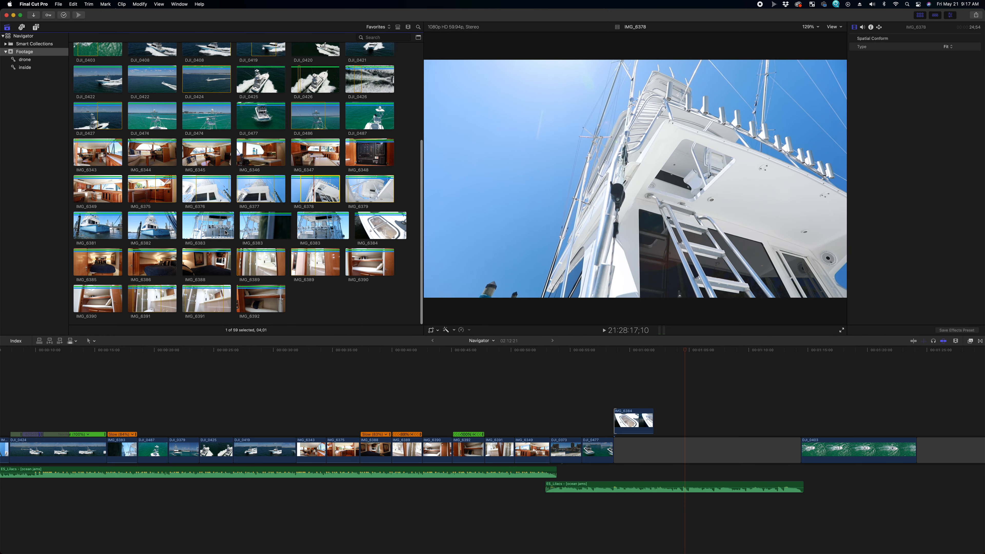
Step: Mark an out point on IMG_6379 while playing it and add the selection directly after IMG_6384 above the gap
left_click(363, 192)
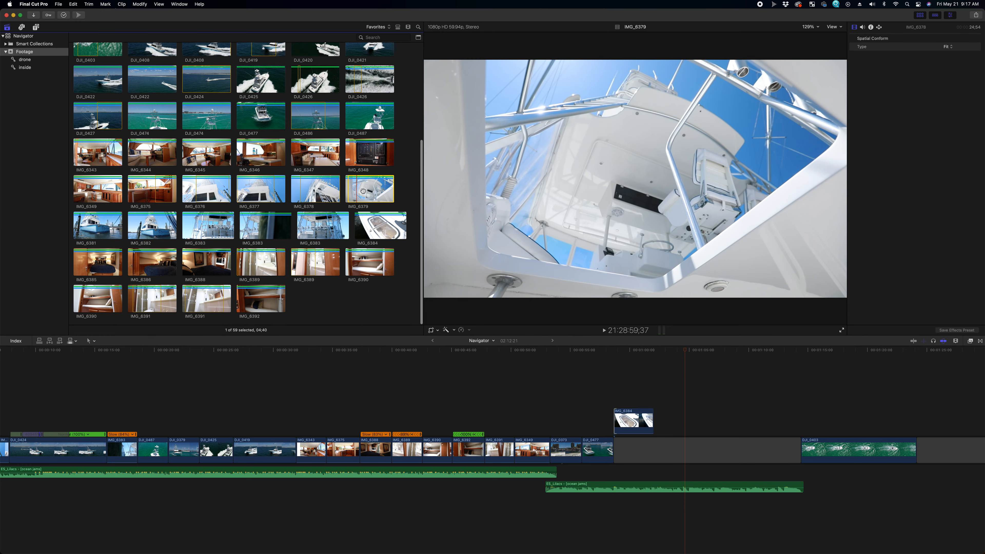
key("space")
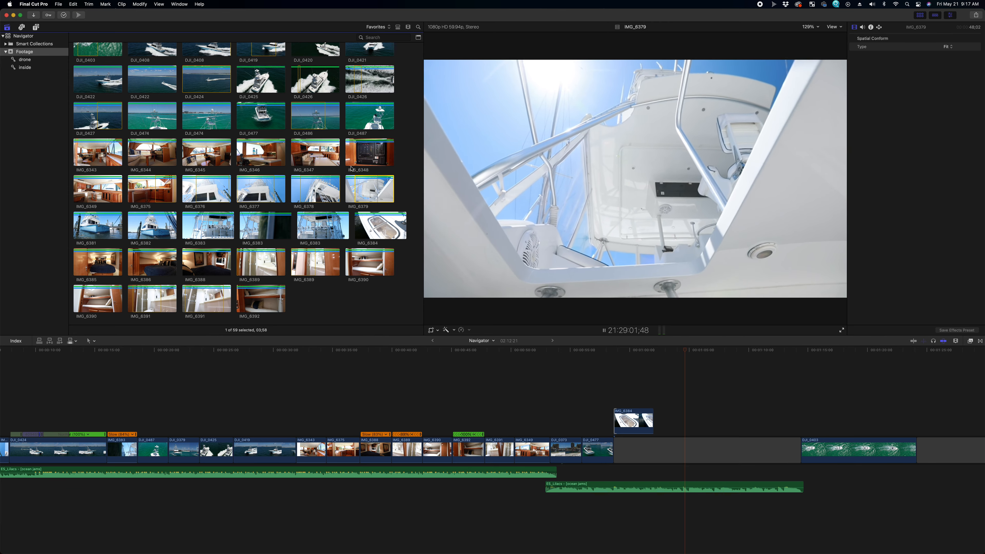
key("o")
key("space")
left_click_drag(376, 190, 667, 429)
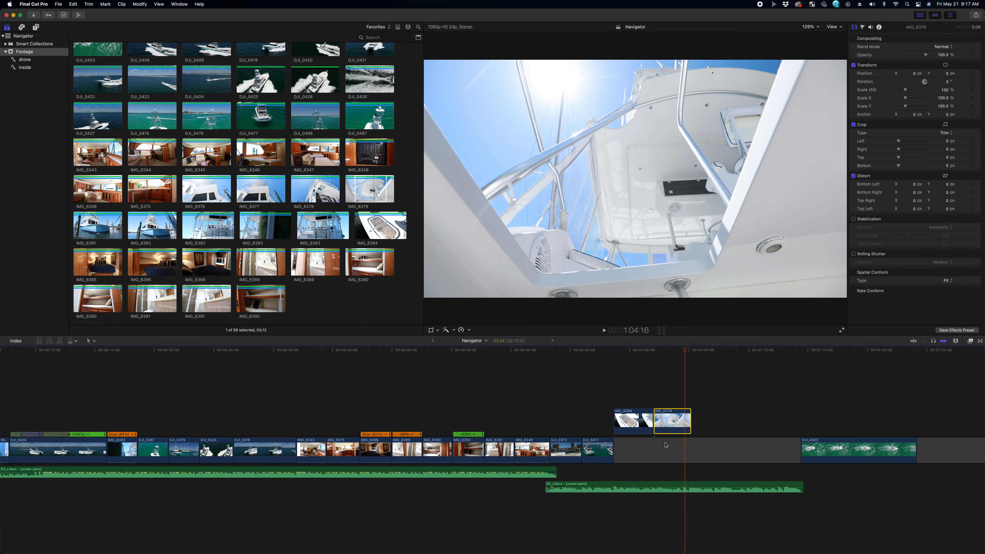
Step: Play the ending from IMG_6349 and trim IMG_6384's end slightly shorter
left_click(542, 364)
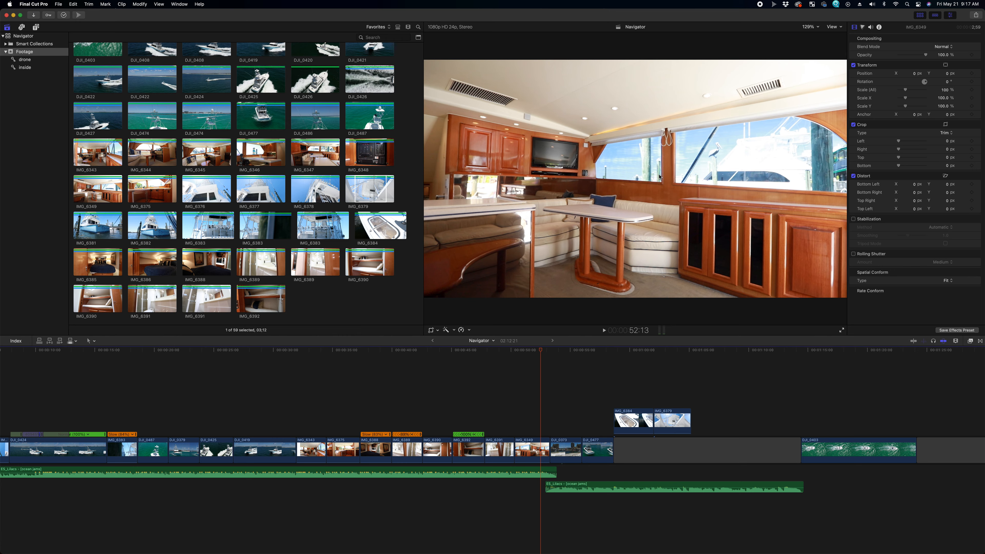
key("space")
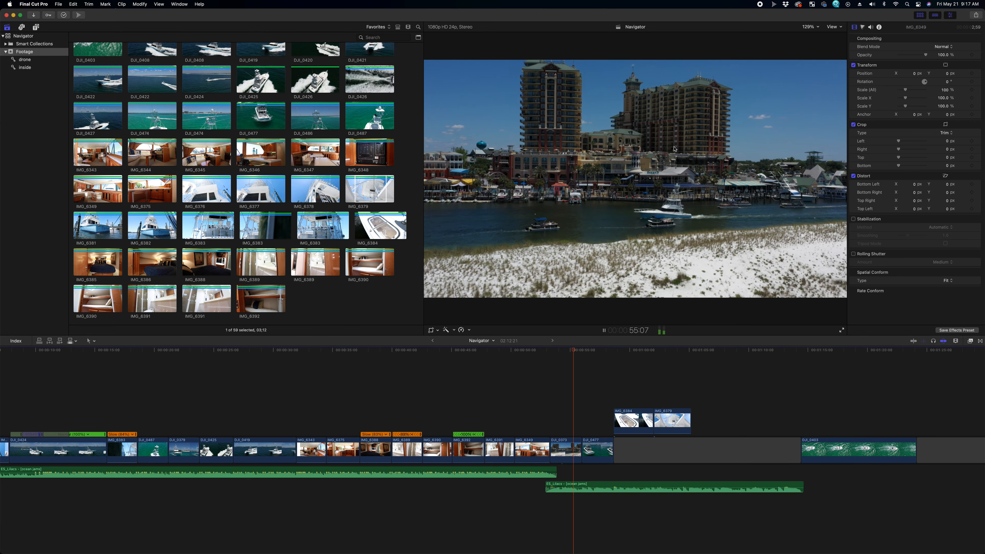
left_click(621, 426)
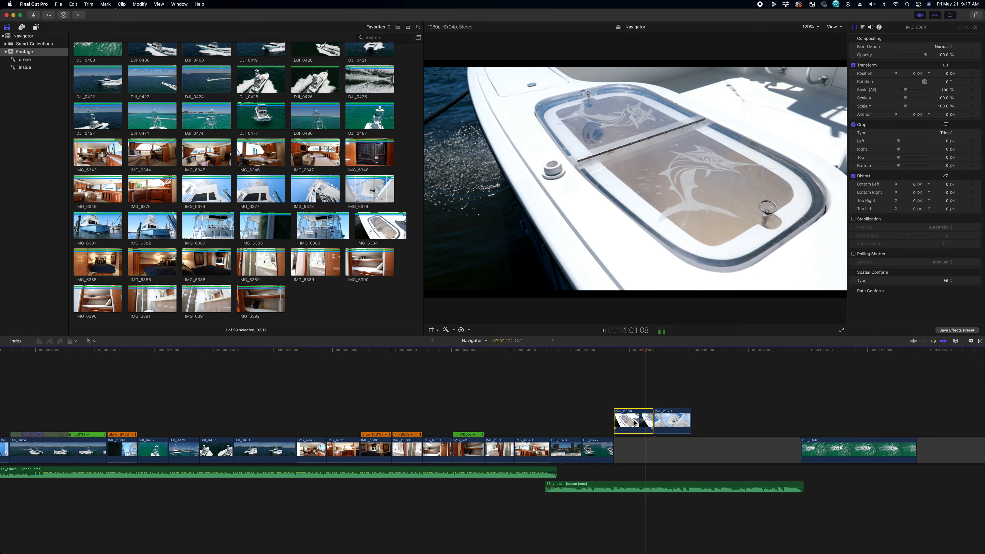
left_click_drag(653, 423, 646, 426)
Step: Play the shortened IMG_6384 and move IMG_6379 earlier to sit directly against its end
left_click(610, 384)
key("space")
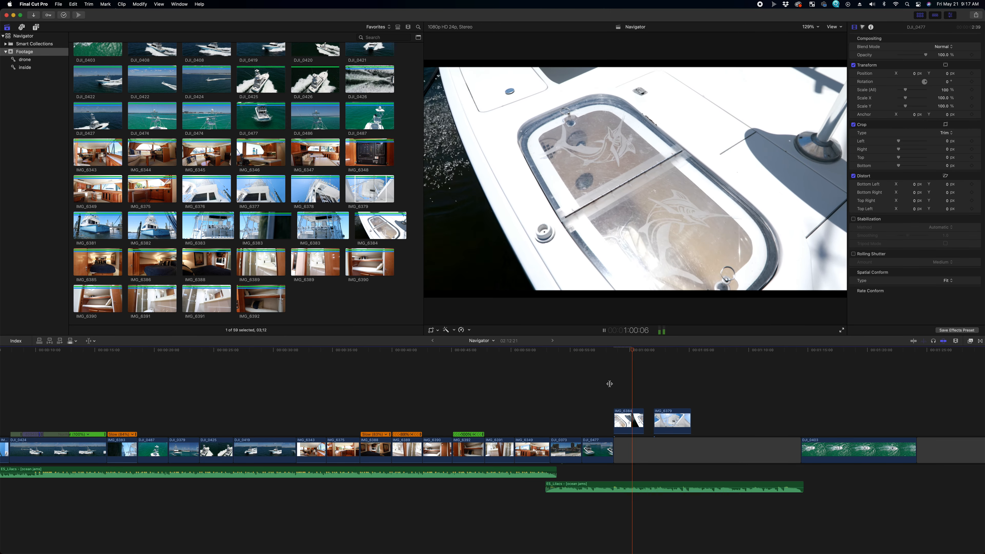
key("a")
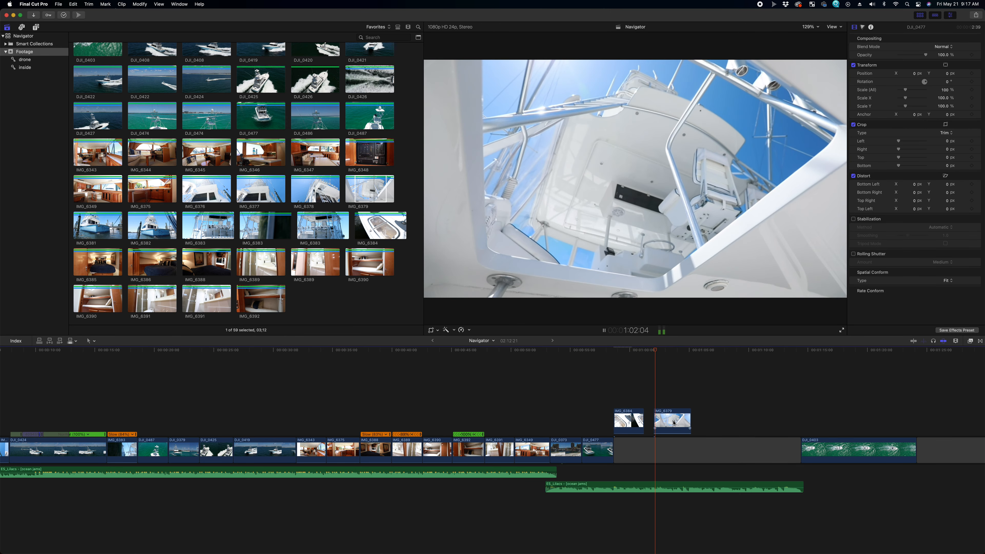
left_click_drag(673, 422, 663, 423)
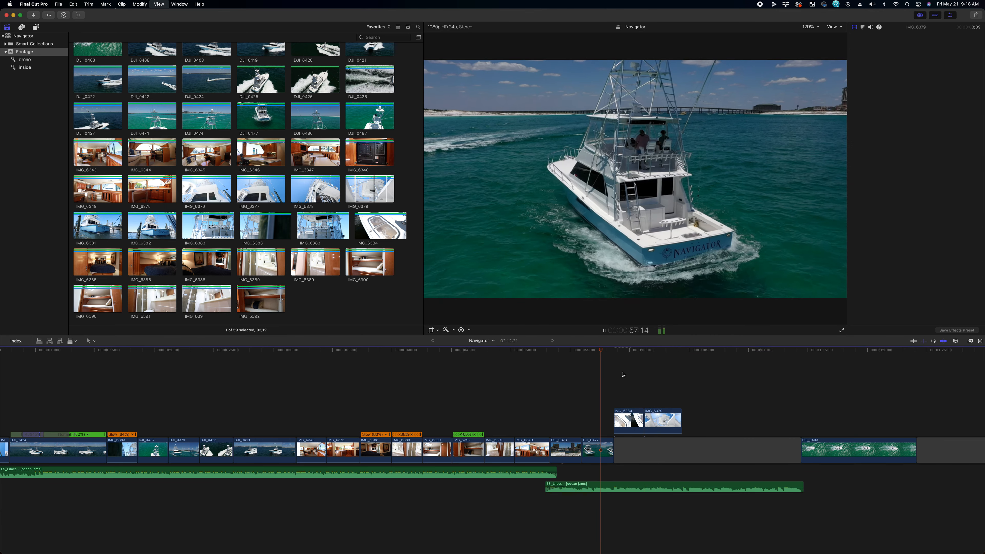
Step: Show all clips in the browser and preview the overhead drone clips DJI_0492 and DJI_0491
left_click(386, 28)
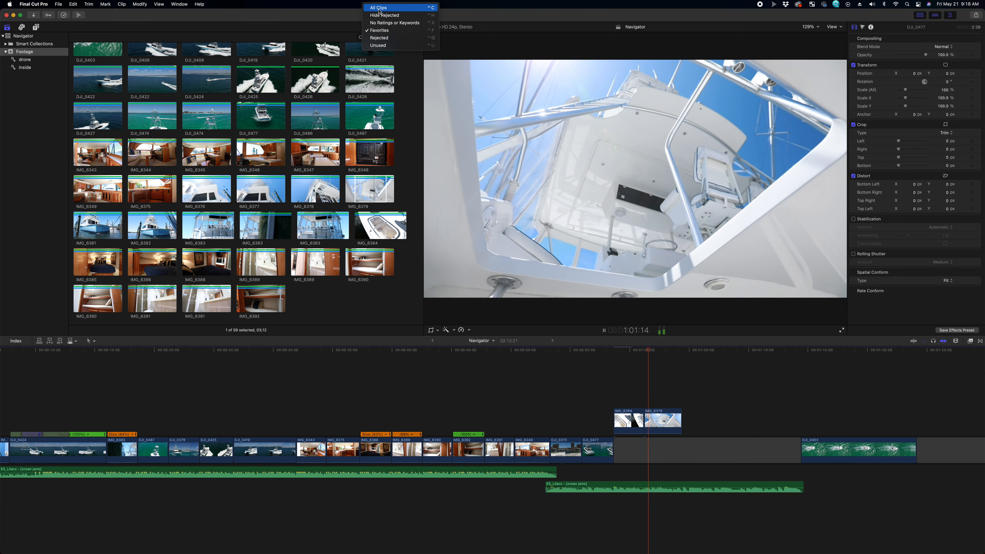
left_click(379, 7)
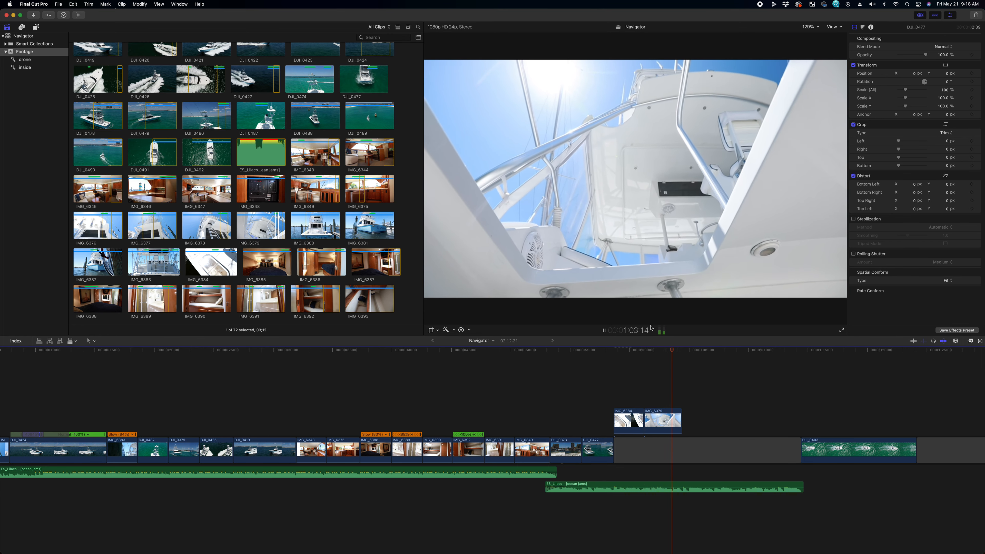
key("space")
scroll(267, 214, "up", 2)
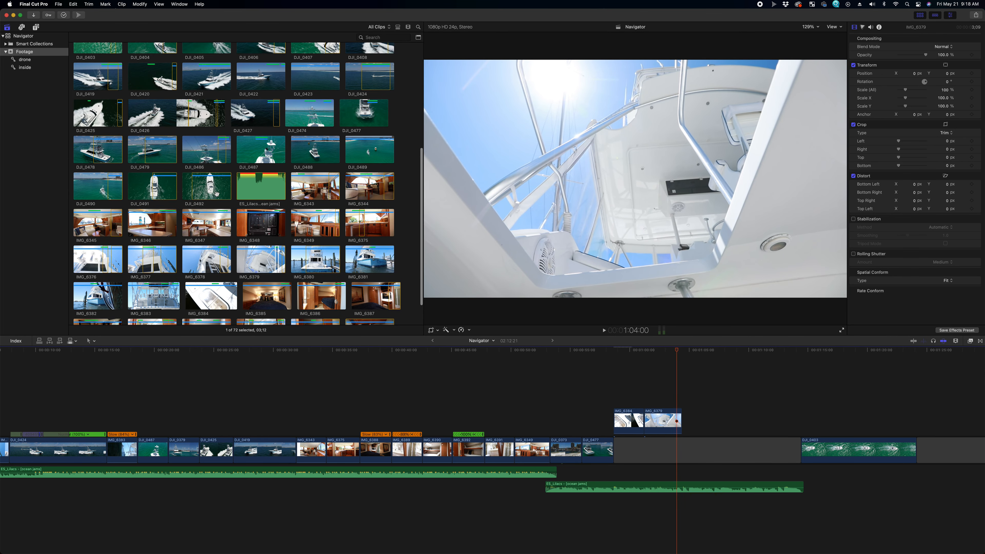
left_click(198, 188)
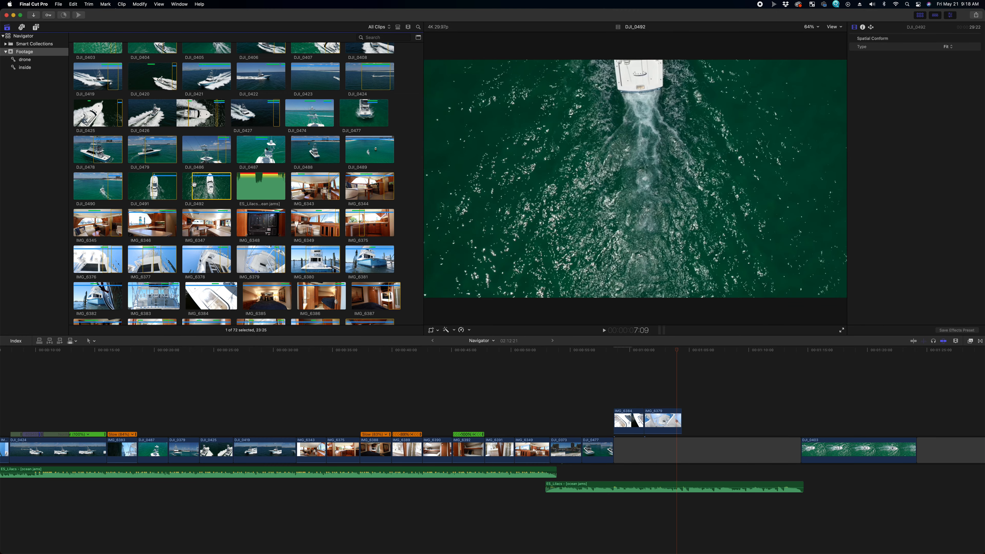
key("space")
left_click(153, 187)
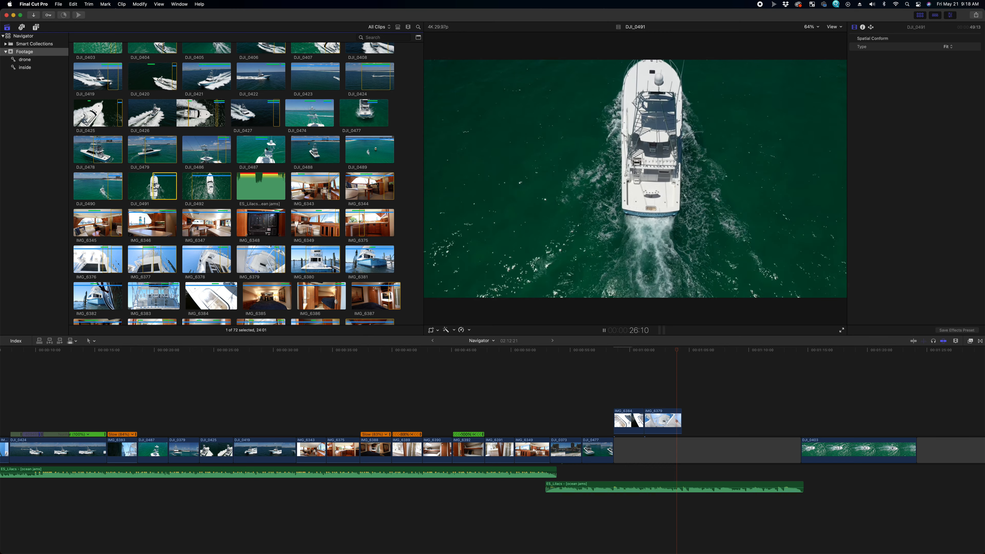
scroll(298, 169, "up", 1)
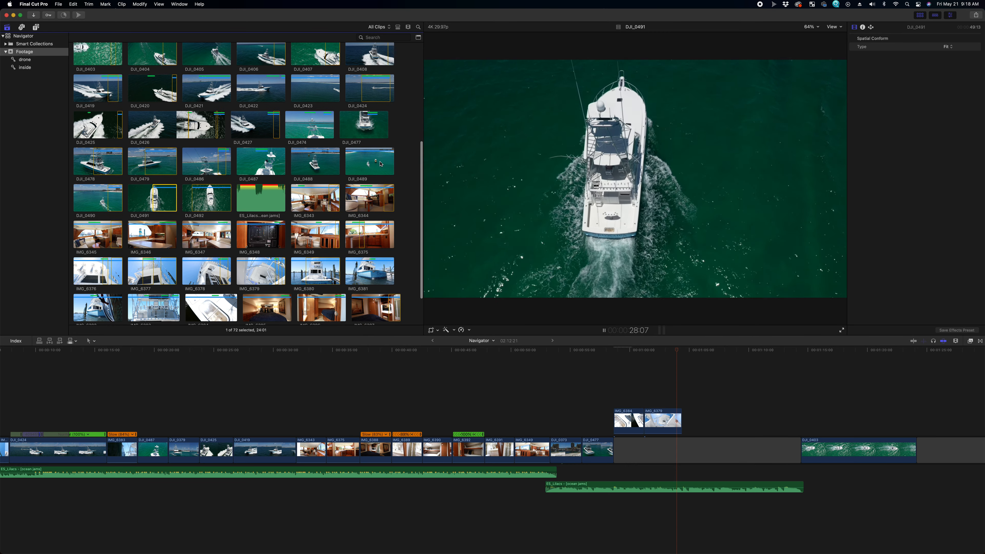
scroll(312, 167, "up", 5)
key("space")
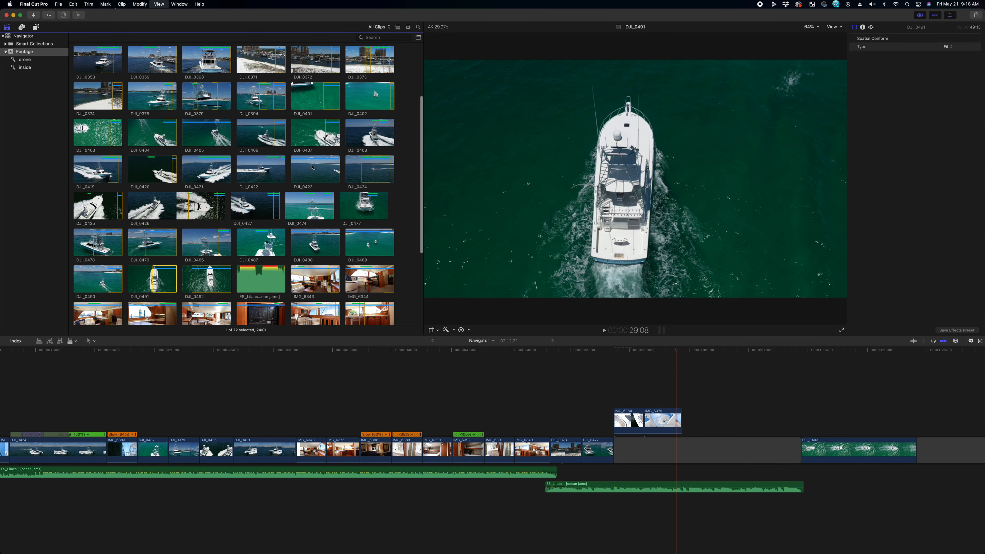
Step: Preview the drone clips DJI_0422, DJI_0423, DJI_0424 and DJI_0426 as candidates for the closing section
left_click(275, 172)
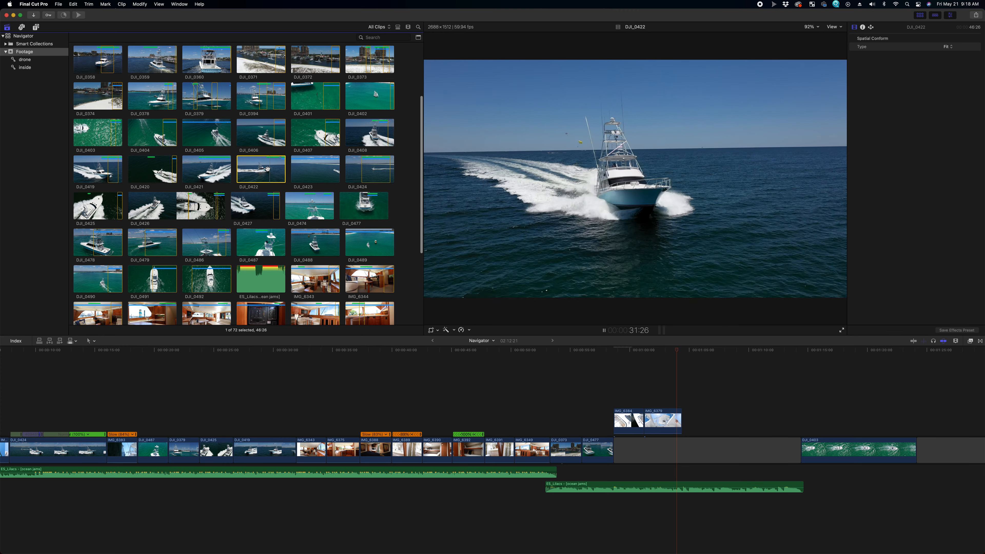
left_click(330, 172)
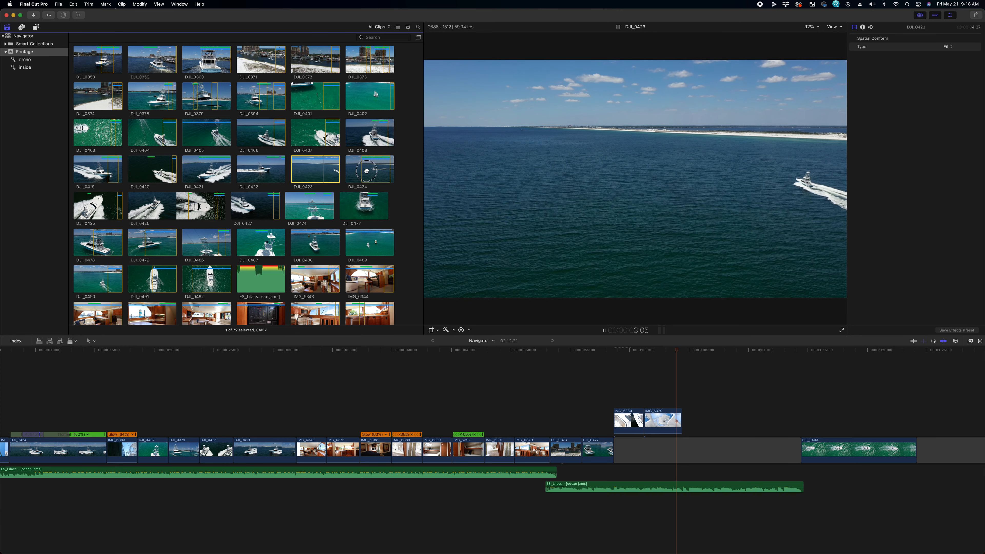
left_click(366, 171)
left_click(314, 168)
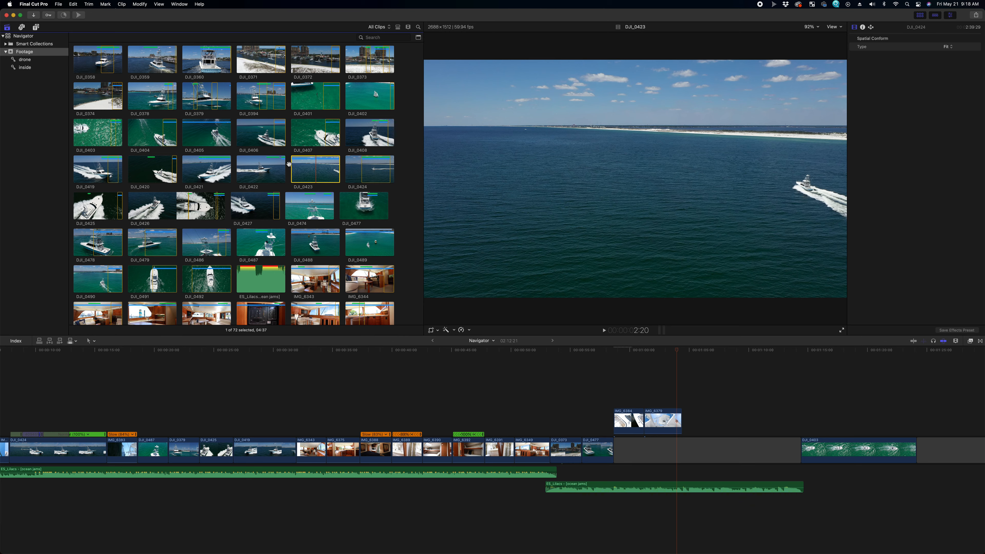
left_click(152, 213)
key("space")
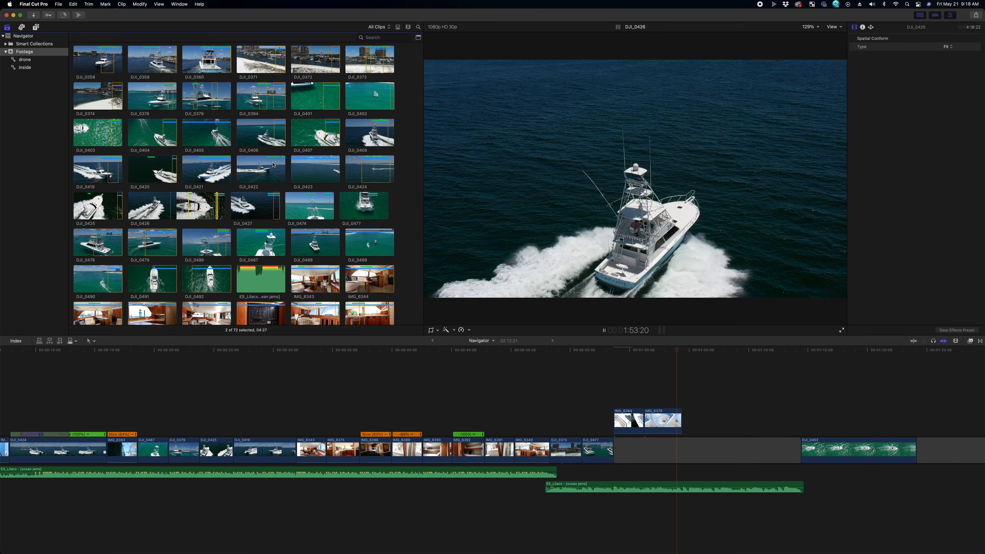
Step: Preview DJI_0425 and compare it with the drone shots already used early in the timeline
left_click(86, 210)
key("space")
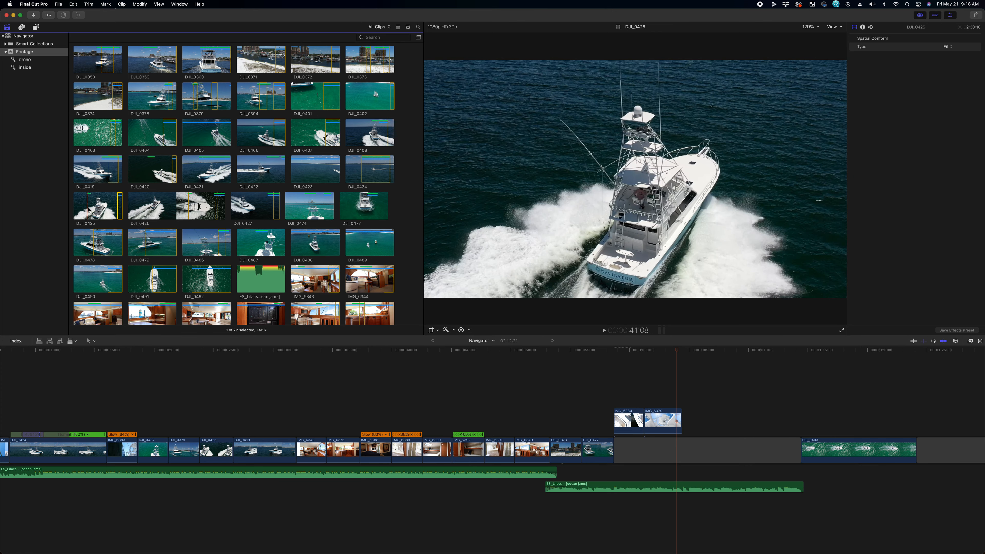
key("space")
left_click_drag(417, 350, 4, 312)
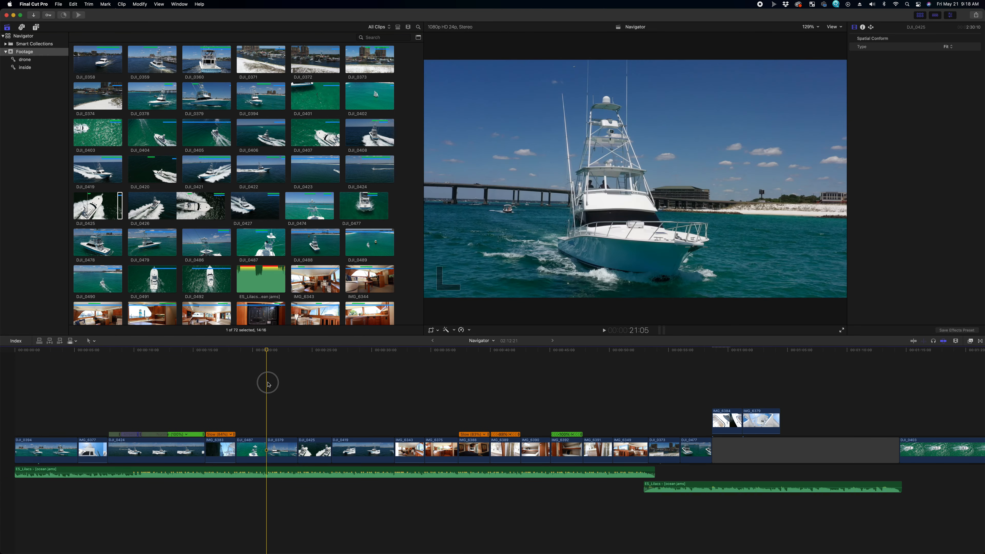
left_click_drag(311, 391, 314, 391)
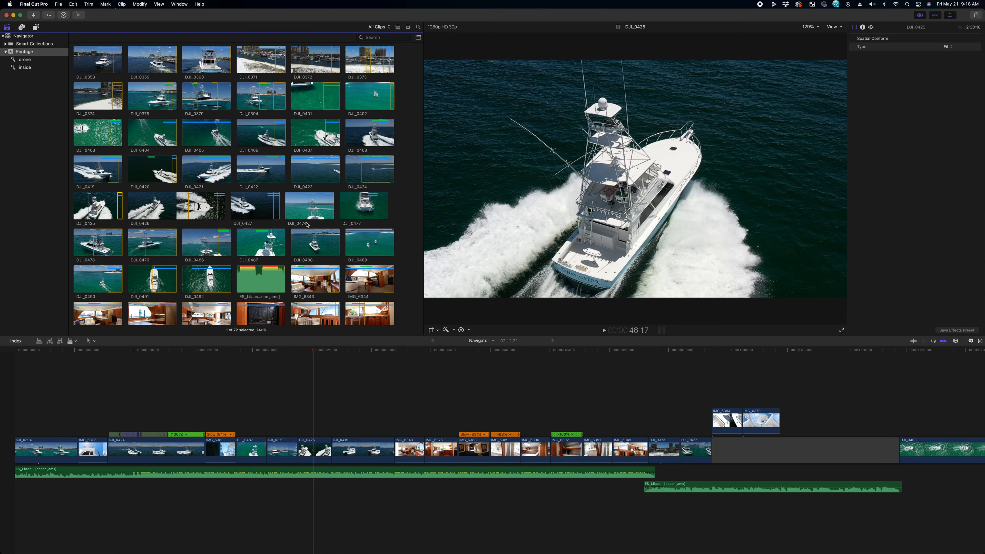
Step: Preview the harbour drone clips DJI_0357 and DJI_0355 as candidates for the ending
scroll(306, 211, "up", 4)
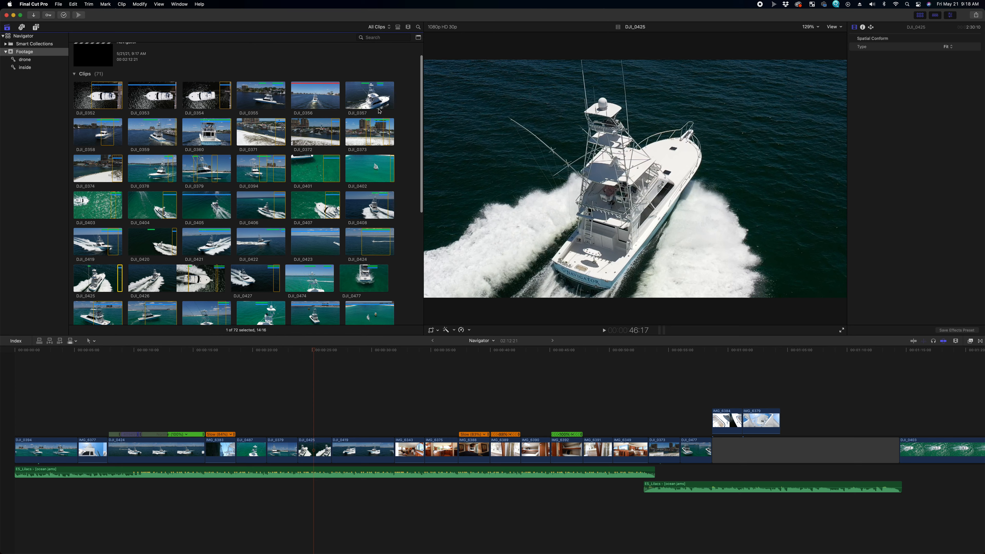
left_click(361, 99)
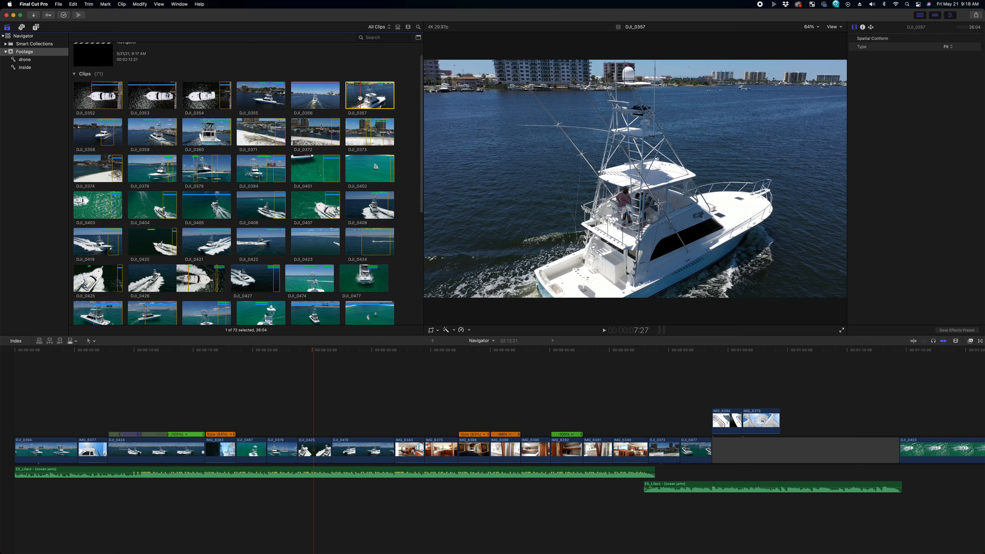
key("space")
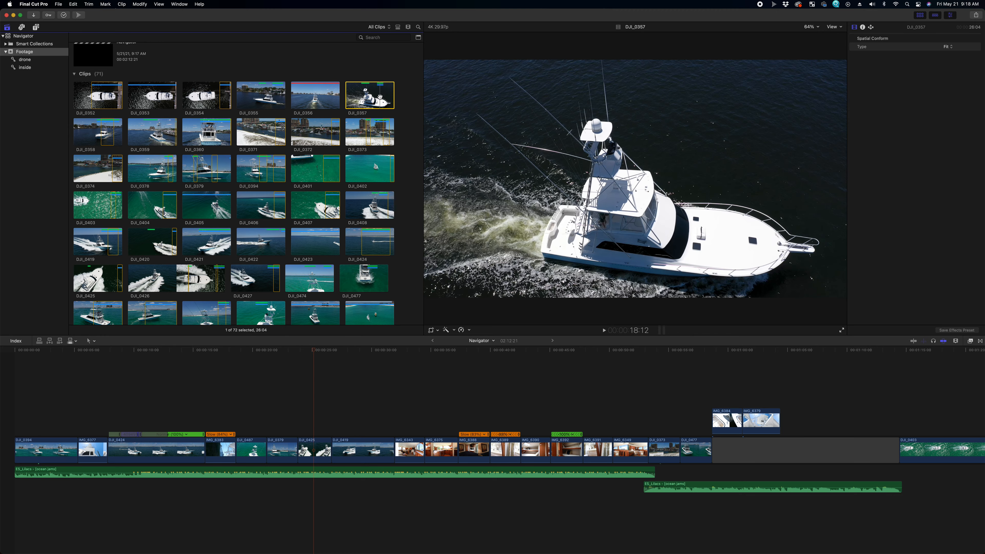
left_click(261, 91)
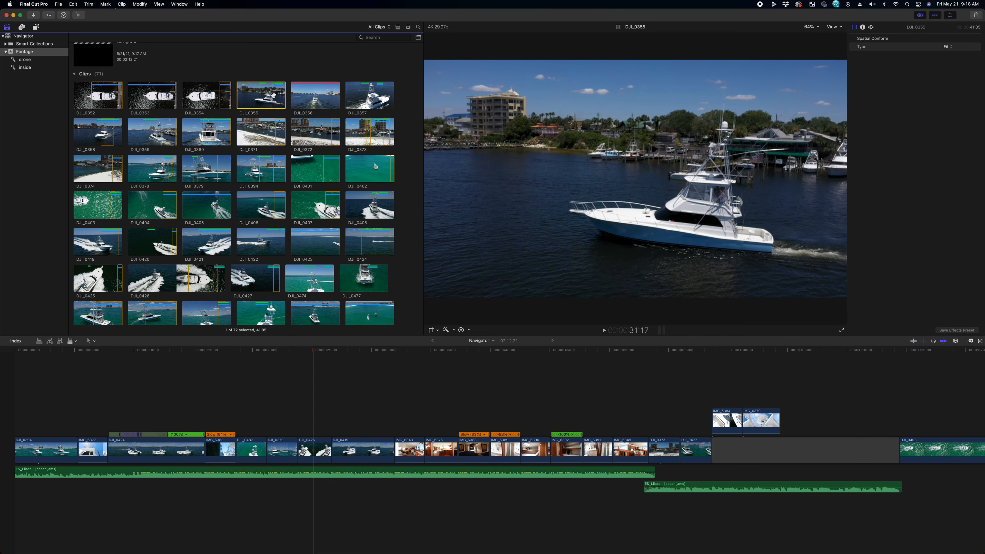
key("space")
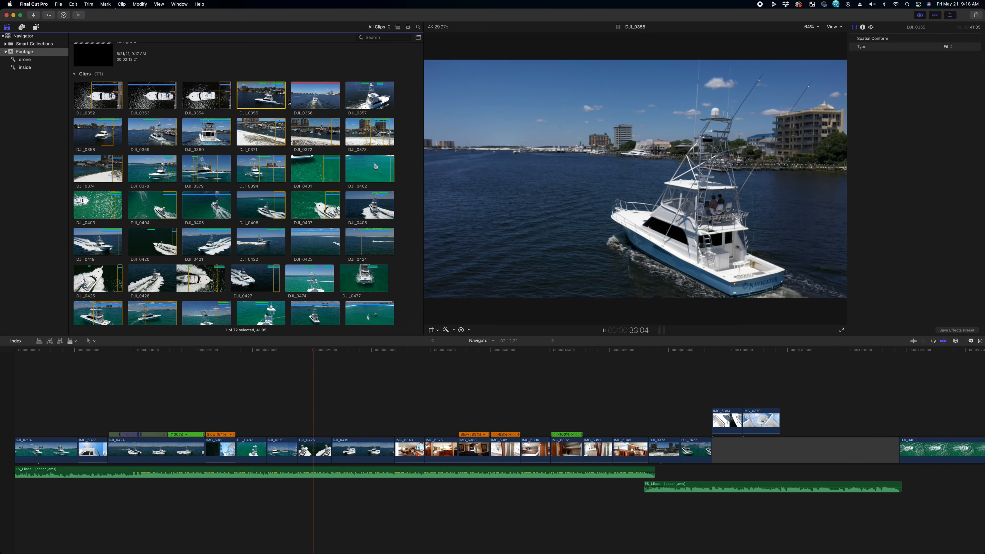
key("space")
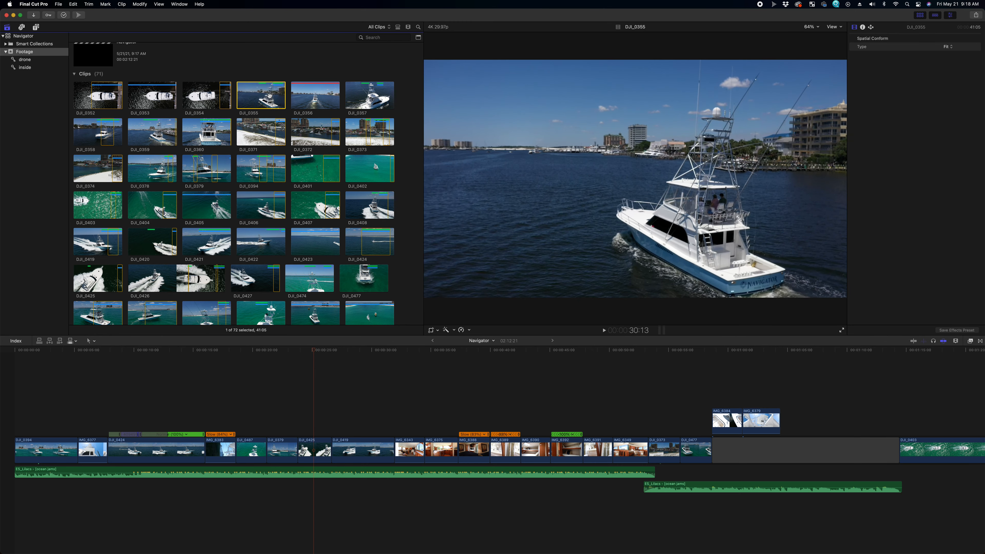
Step: Place the stern shot DJI_0360 above IMG_6379, starting at IMG_6384's end, and trim it to IMG_6379's length
left_click(149, 137)
left_click(195, 131)
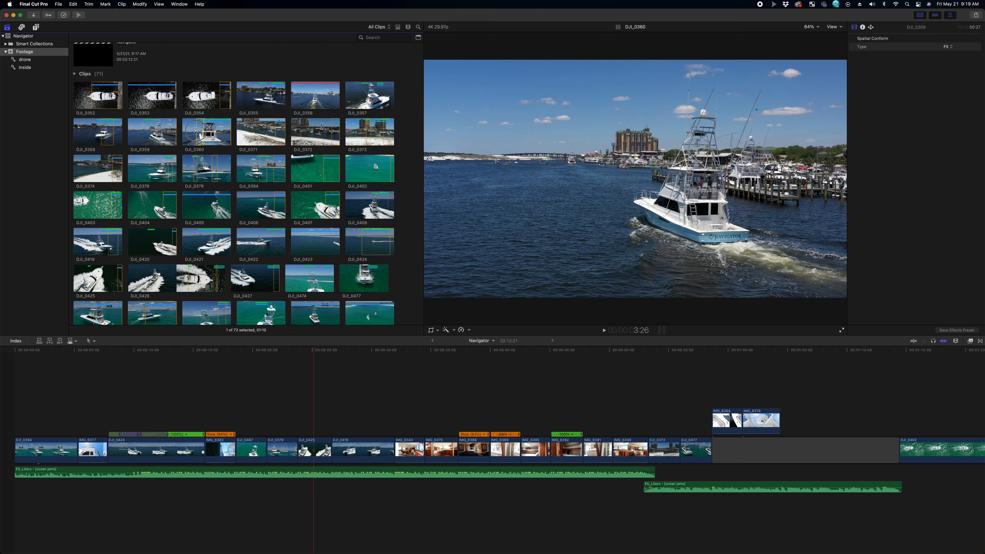
left_click_drag(196, 132, 766, 398)
key("space")
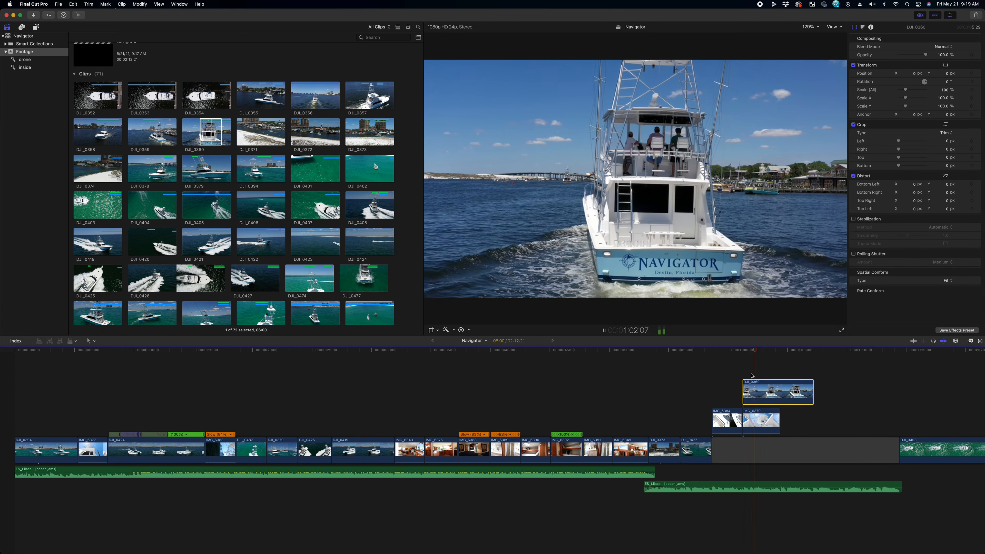
left_click_drag(807, 388, 780, 390)
Step: Move IMG_6379 directly after DJI_0360 and place DJI_0403 directly after IMG_6379 above the gap
left_click_drag(758, 422, 800, 420)
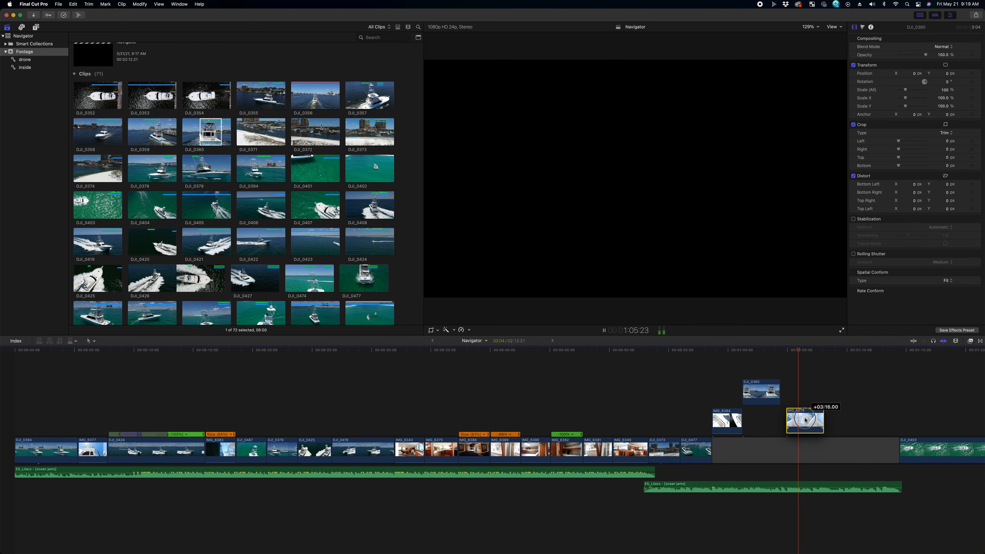
key("super+minus")
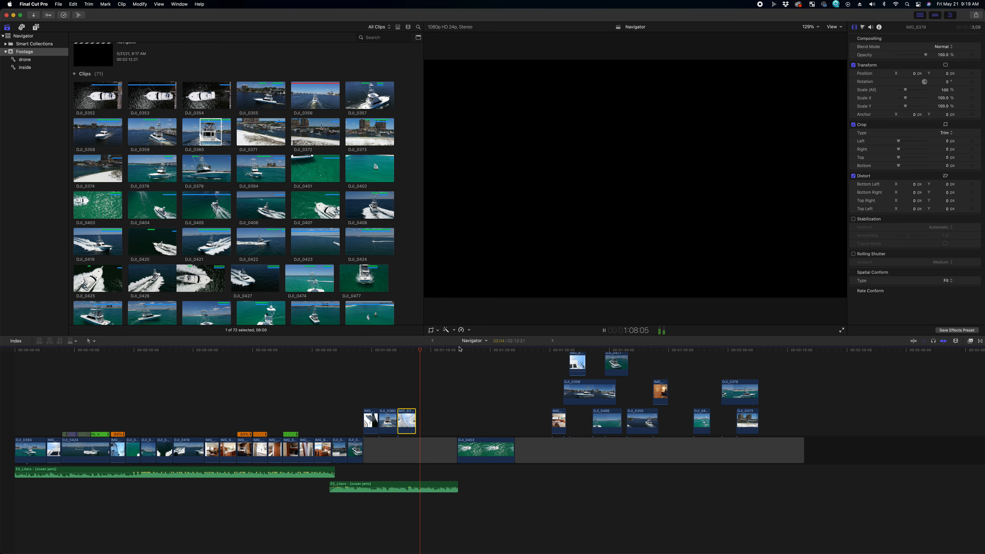
left_click_drag(479, 450, 442, 429)
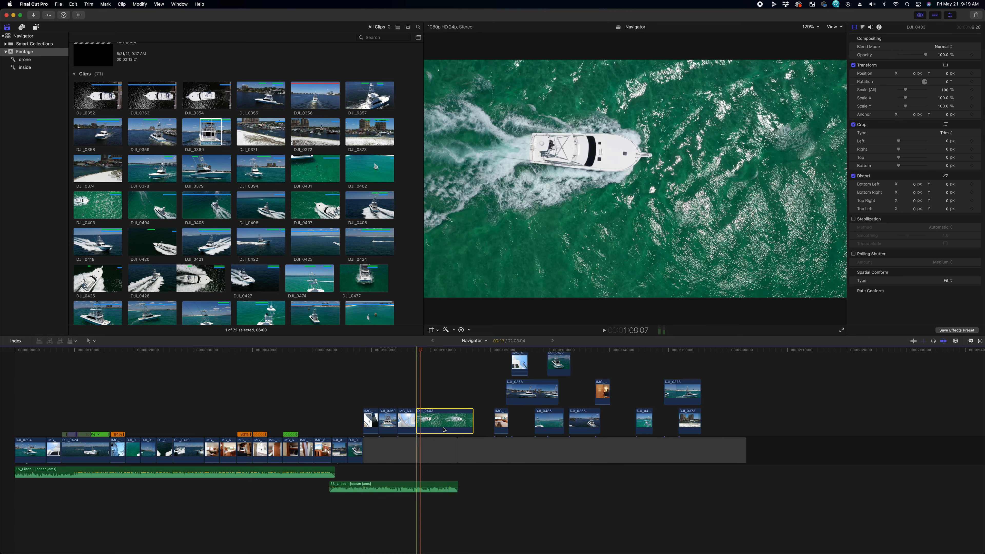
Step: Play the ending from IMG_6384 and roll the cut between DJI_0360 and IMG_6379 about 6 frames earlier
left_click(358, 362)
key("space")
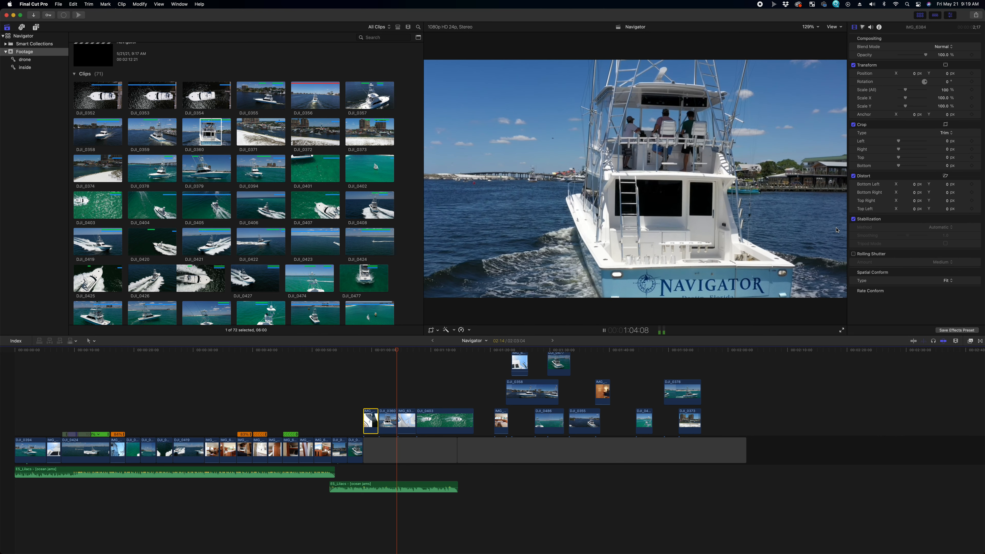
left_click(396, 419)
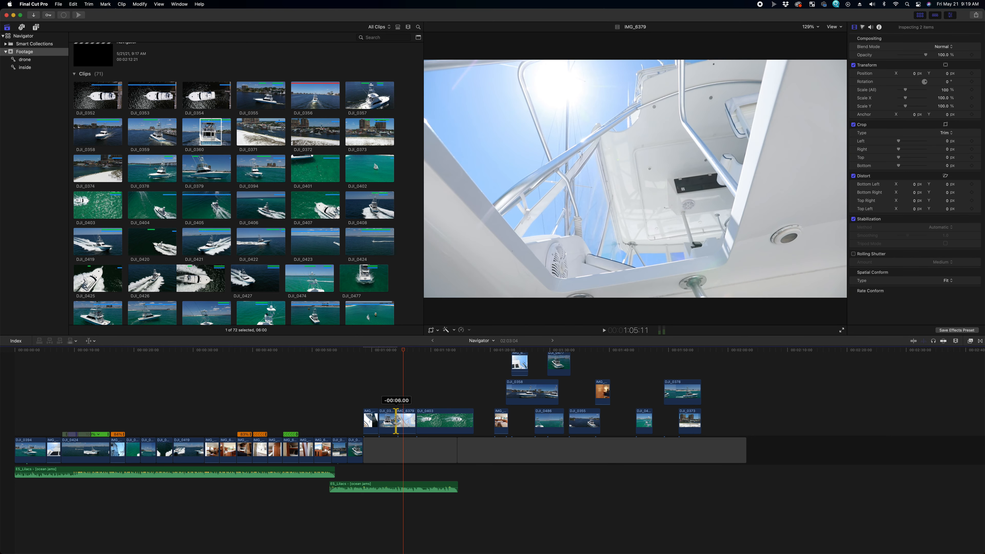
left_click(387, 386)
key("super+equal")
key("super+equal")
key("space")
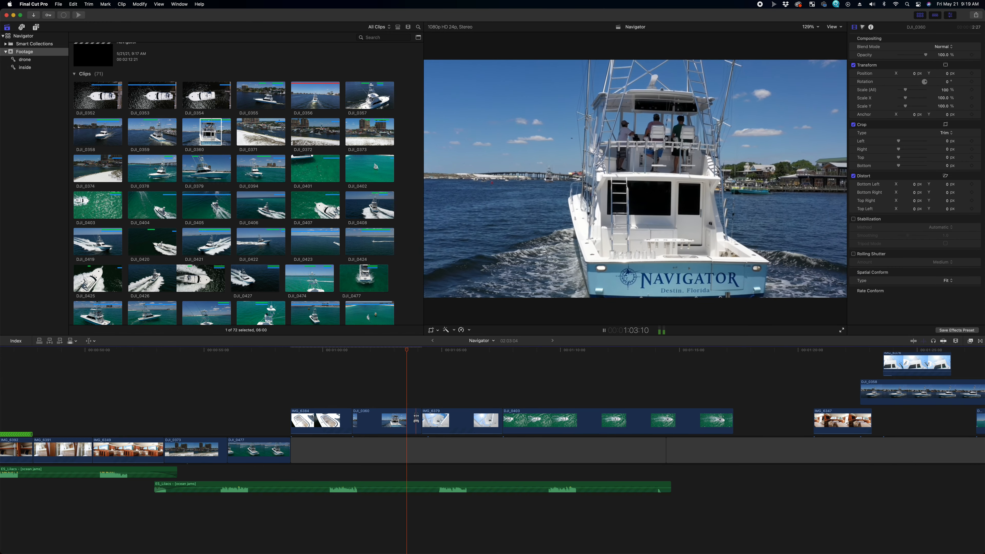
left_click(421, 423)
left_click(405, 384)
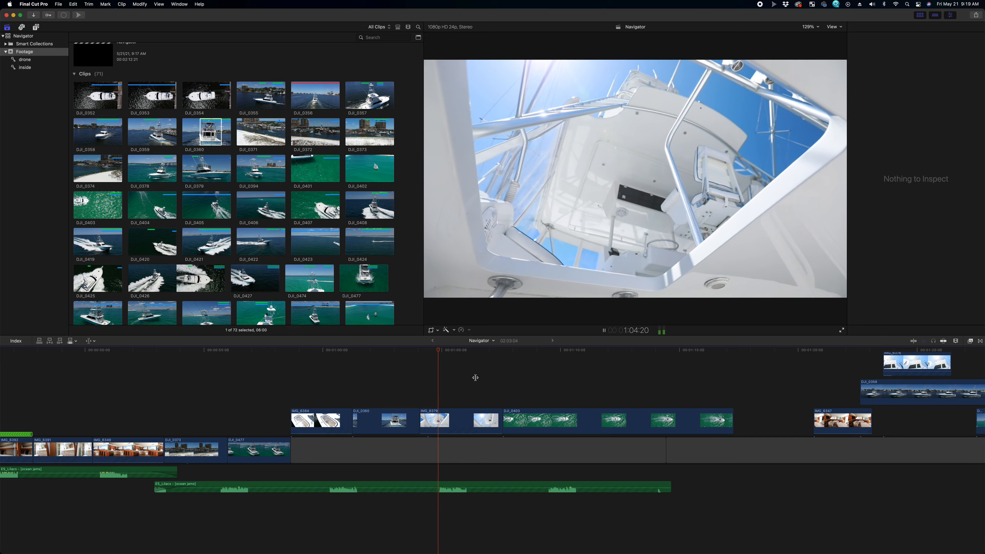
Step: Shorten IMG_6379's end and move DJI_0403 earlier to sit directly against it
left_click_drag(503, 422, 481, 424)
key("n")
left_click(668, 488)
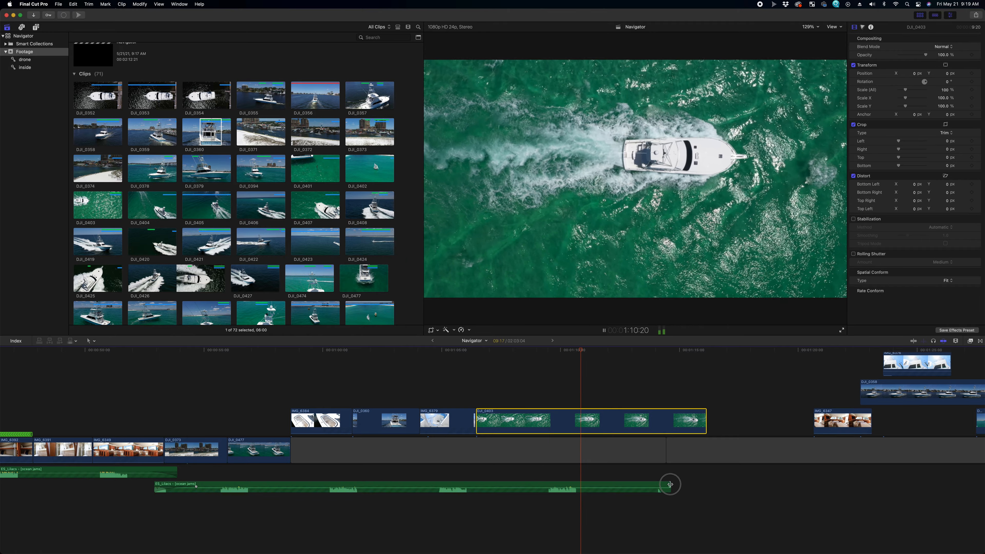
Step: Add the default transition to the end of DJI_0403 so the closing shot fades out
mouse_move(704, 415)
left_mouse_down()
mouse_move(748, 428)
mouse_move(713, 420)
left_mouse_up()
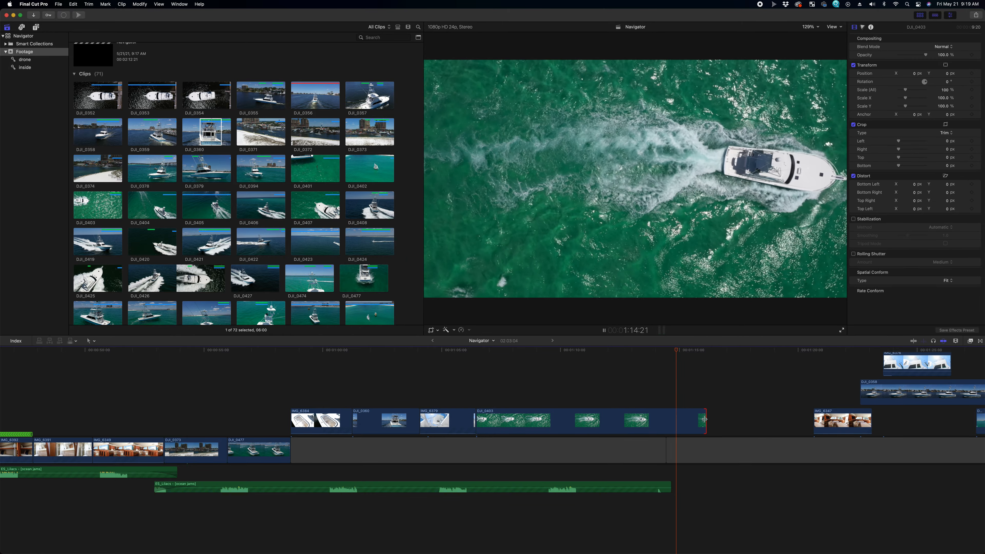
key("super+t")
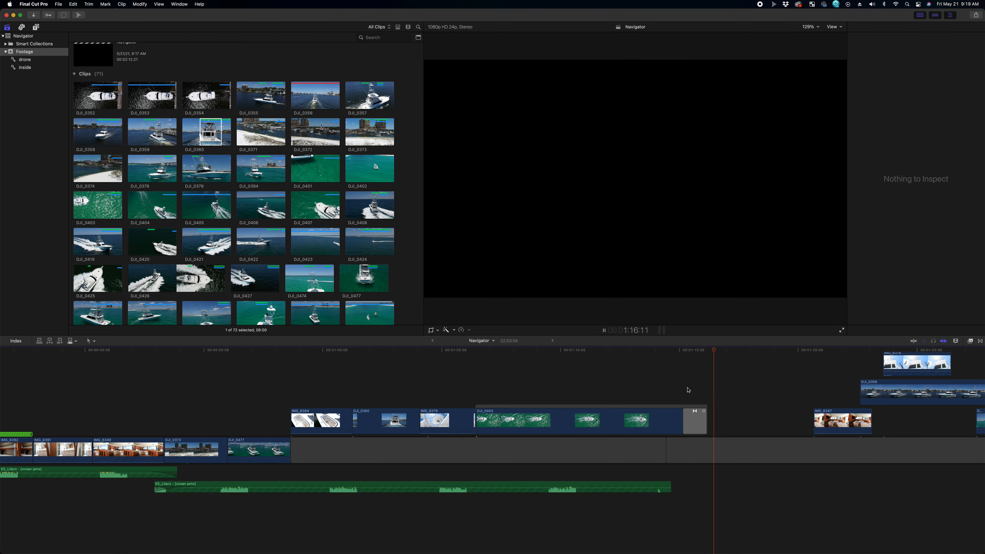
left_click(705, 350)
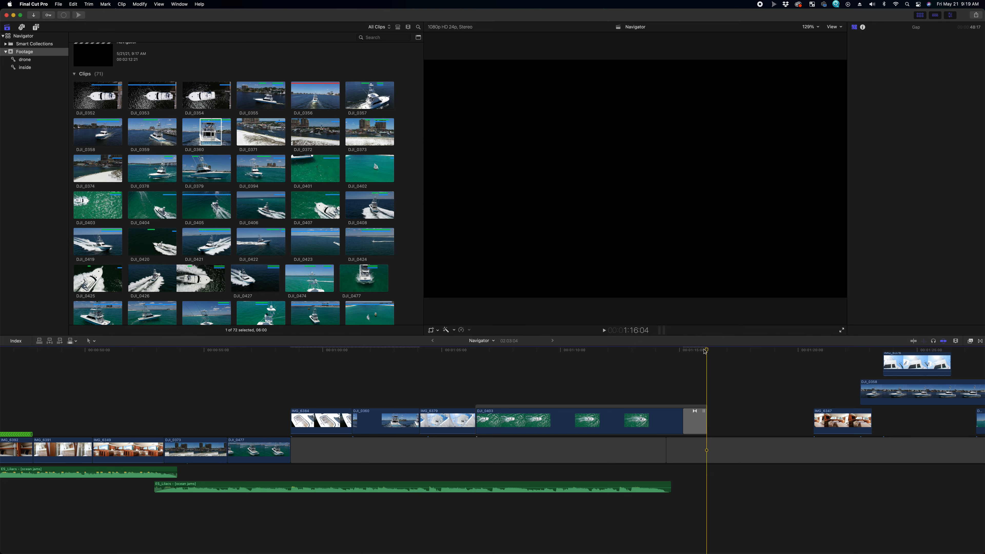
Step: Delete all the leftover unused clips and the gap after the closing shot
key("super+minus")
key("super+minus")
key("super+minus")
left_click_drag(249, 366, 457, 515)
key("Delete")
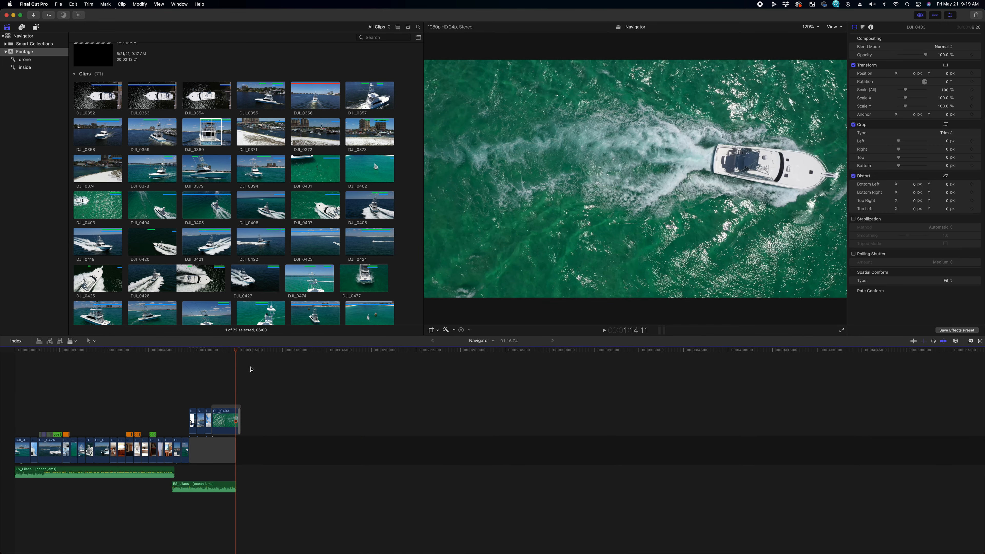
Step: Play the cut from the start with the opening clips enlarged and show the audio meters
left_click_drag(241, 350, 2, 350)
key("space")
key("super+equal")
key("super+equal")
key("super+equal")
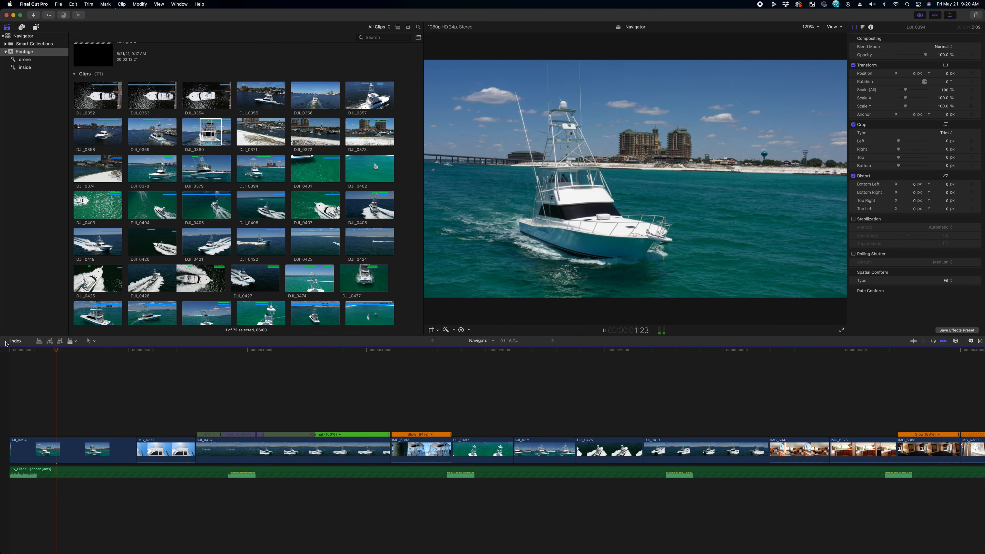
key("XF86AudioLowerVolume")
key("space")
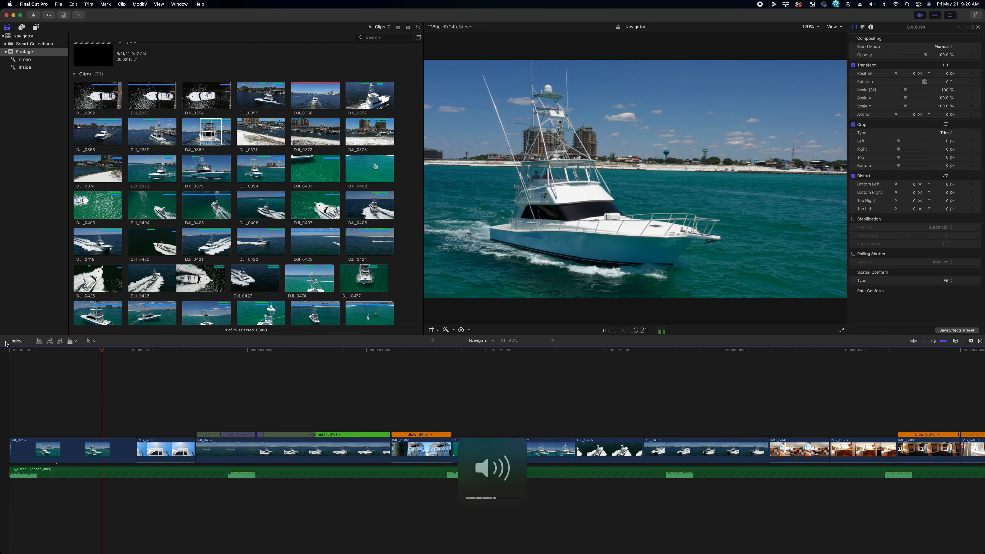
left_click(661, 330)
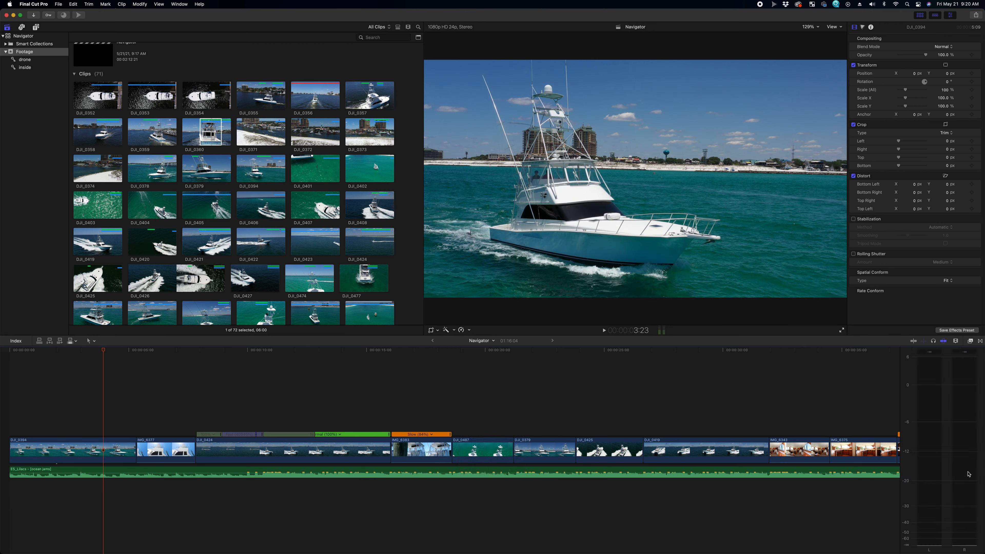
Step: Check the opening against the audio meters and lower the music after its volume keyframes to -9.0 dB
key("Home")
key("space")
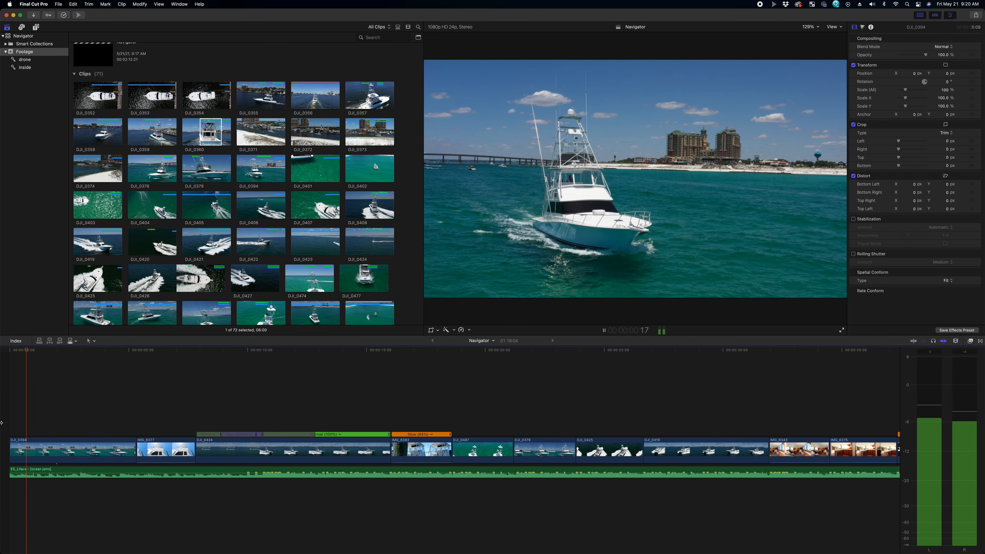
key("space")
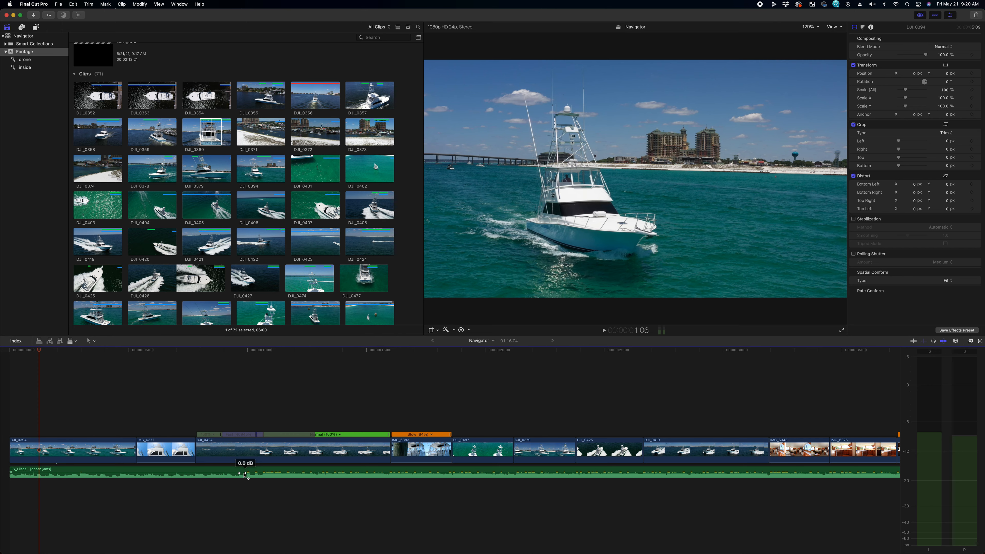
left_click_drag(253, 473, 252, 474)
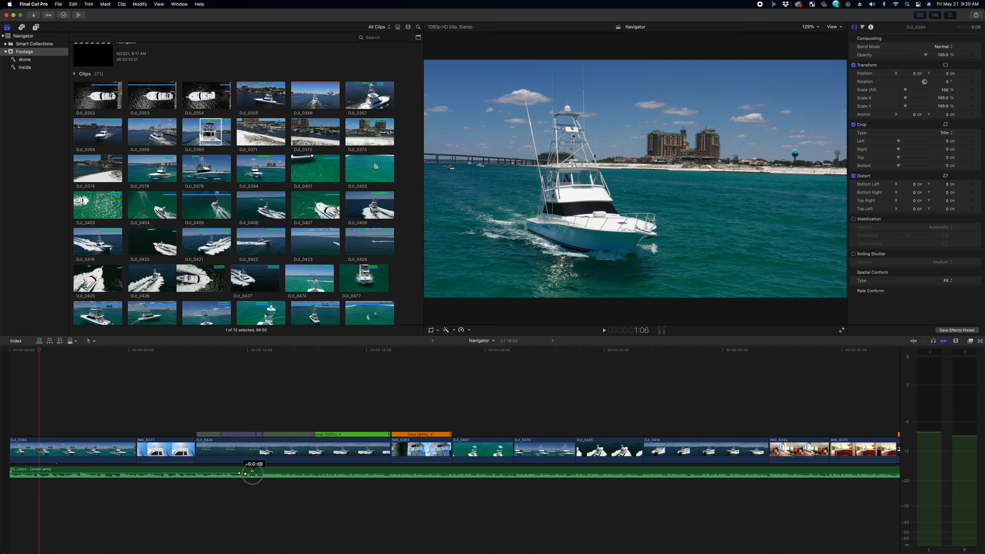
left_click(11, 407)
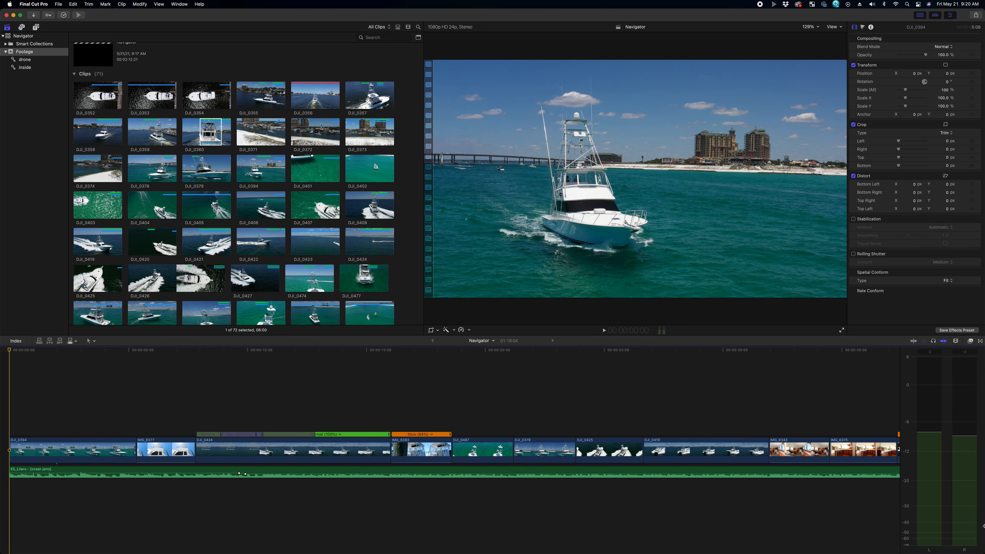
key("space")
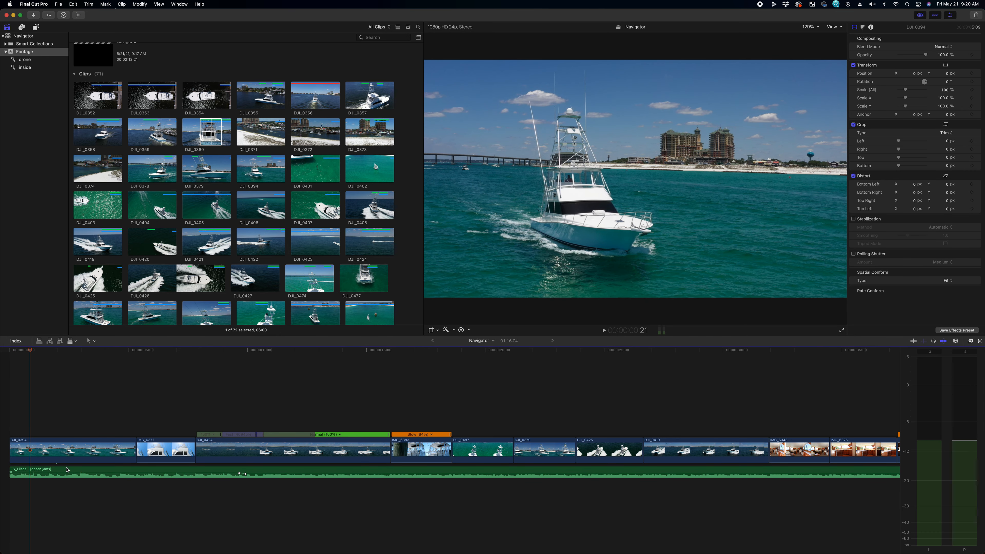
Step: Lower the music's quiet opening section before the volume keyframes and replay the cut from the start
left_click_drag(65, 472, 66, 473)
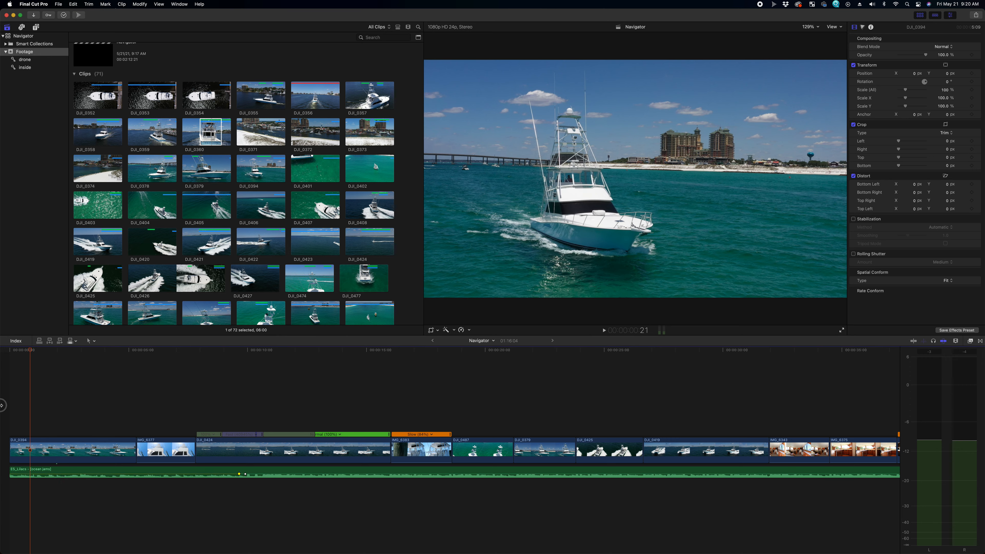
left_click(2, 404)
key("space")
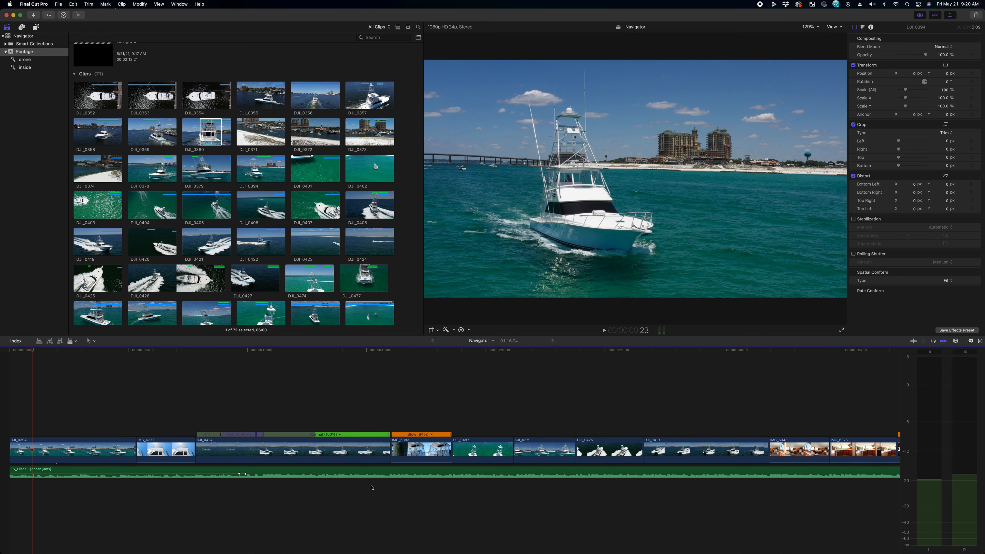
key("XF86AudioLowerVolume")
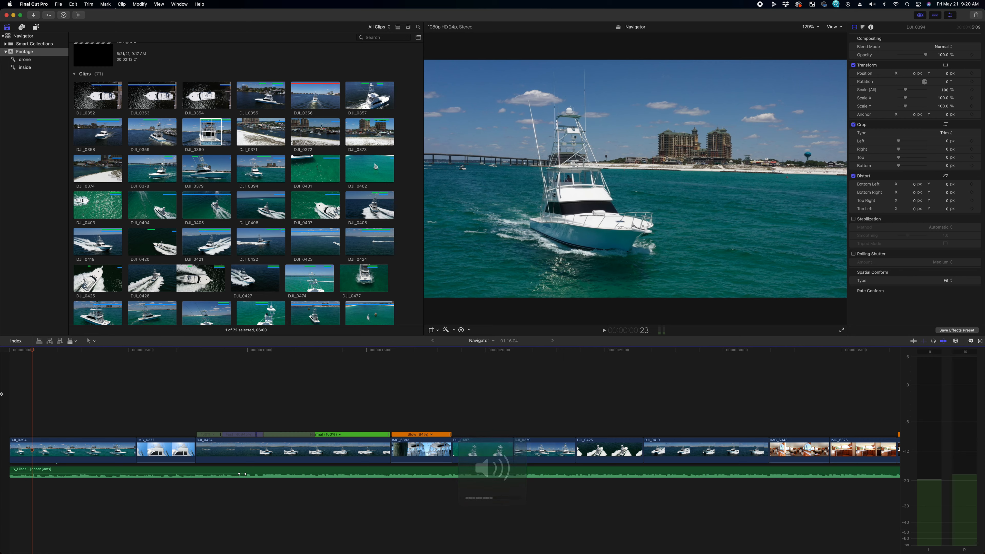
key("Home")
key("space")
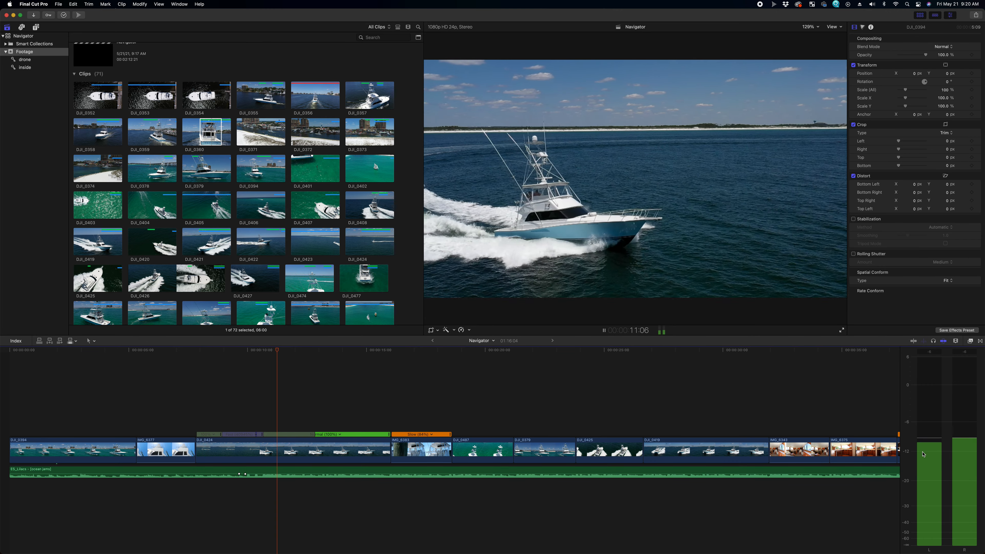
Step: Lower the music after the volume keyframes to -11.0 dB and replay the opening
key("space")
left_click_drag(247, 473, 249, 474)
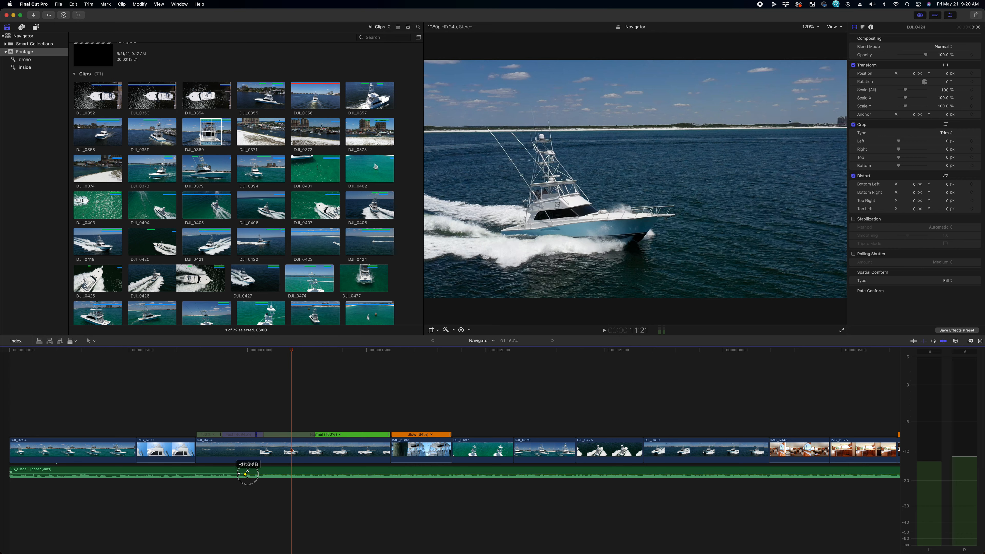
key("XF86AudioRaiseVolume")
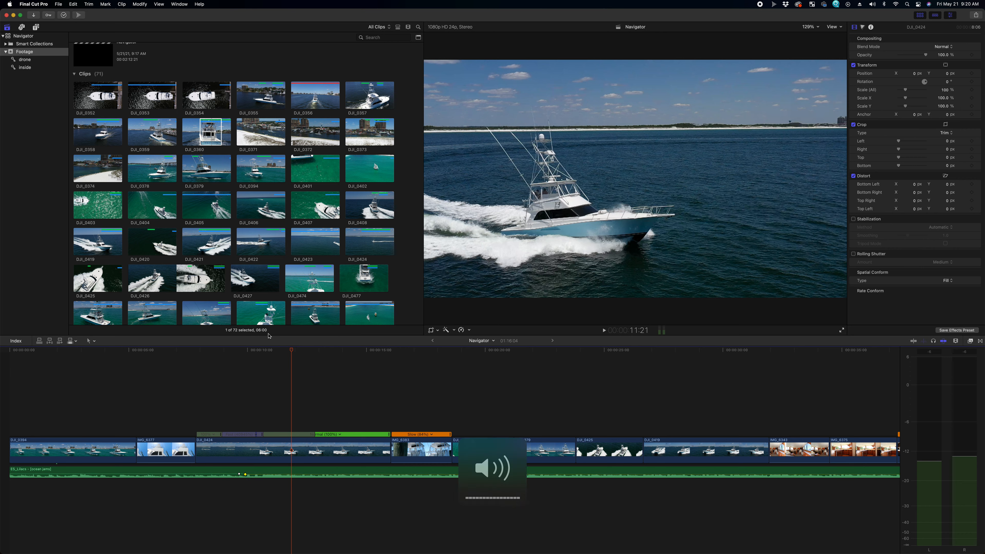
key("Home")
key("space")
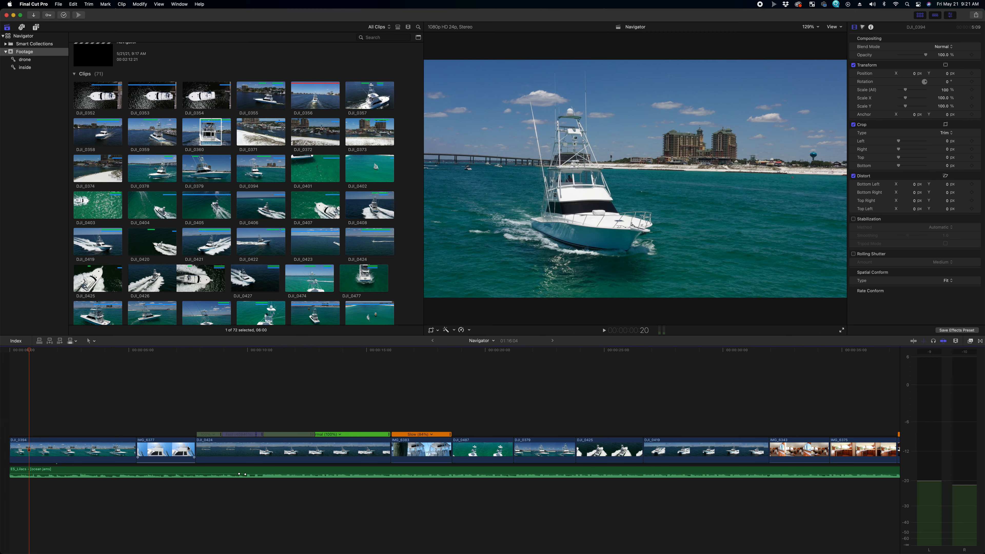
key("XF86AudioRaiseVolume")
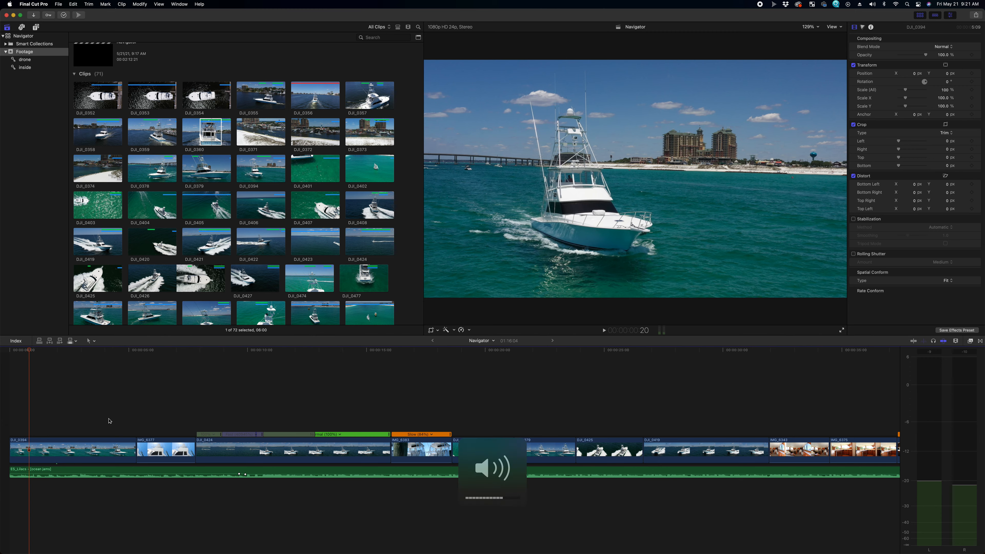
key("space")
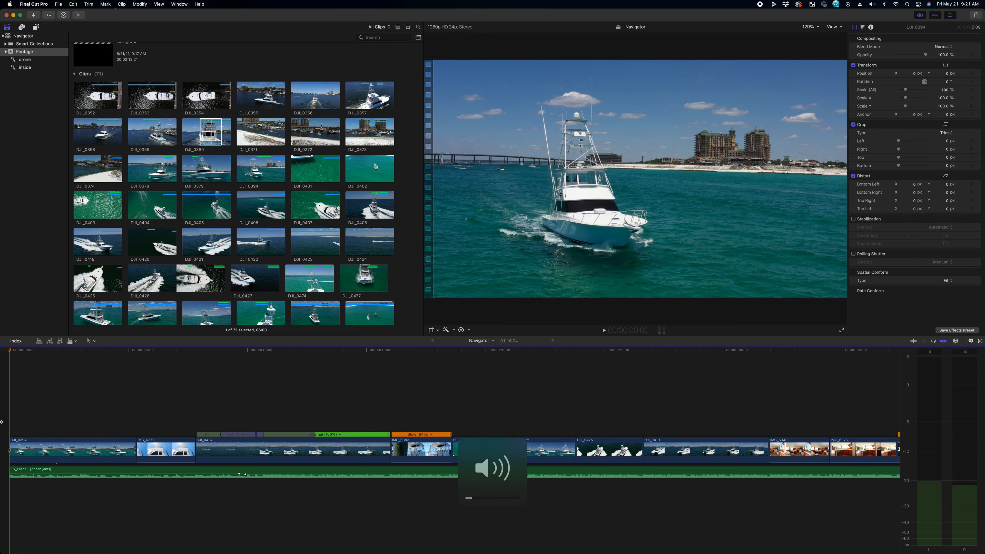
key("XF86AudioRaiseVolume")
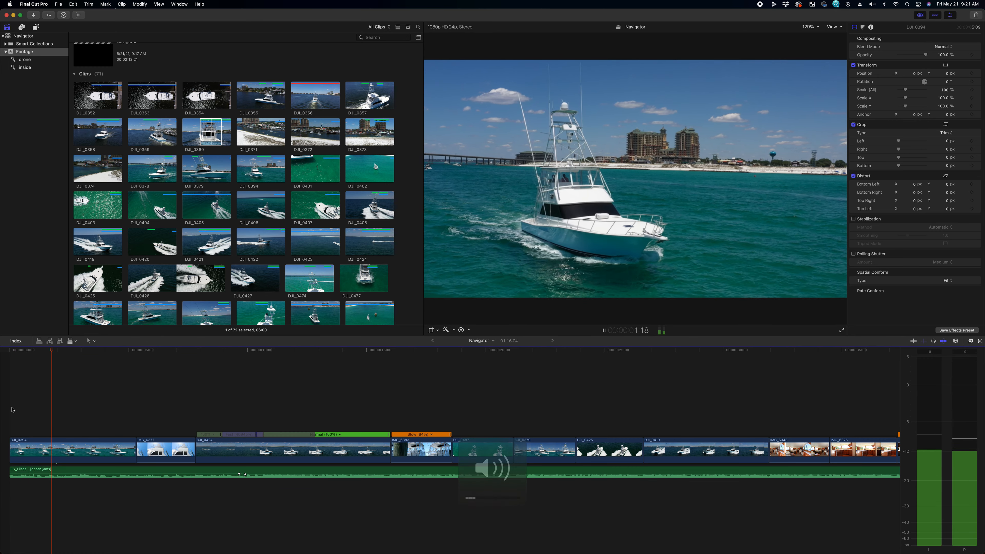
Step: Adjust the computer's output volume and listen to the music level from DJI_0394 into IMG_6377
key("XF86AudioLowerVolume")
key("XF86AudioLowerVolume")
key("XF86AudioLowerVolume")
key("XF86AudioLowerVolume")
key("XF86AudioLowerVolume")
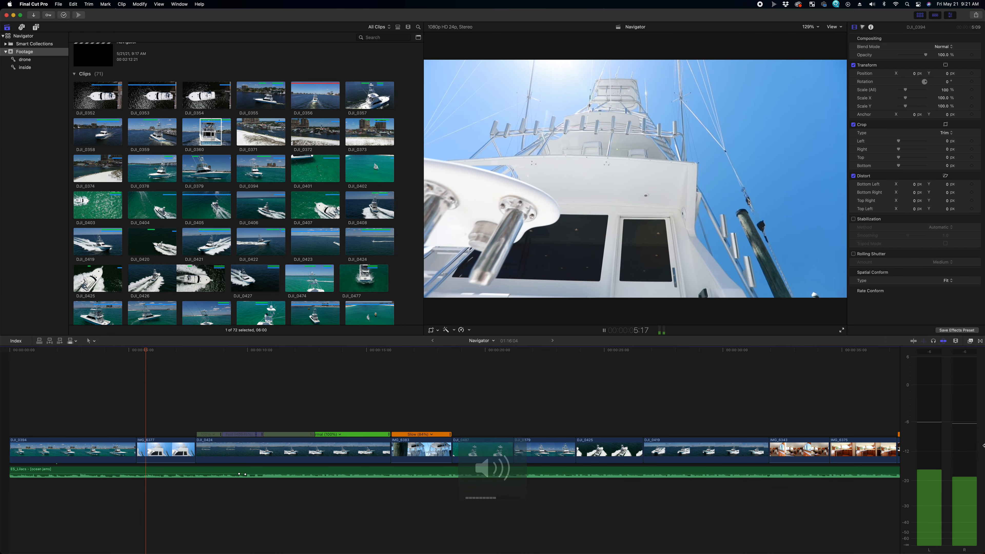
key("space")
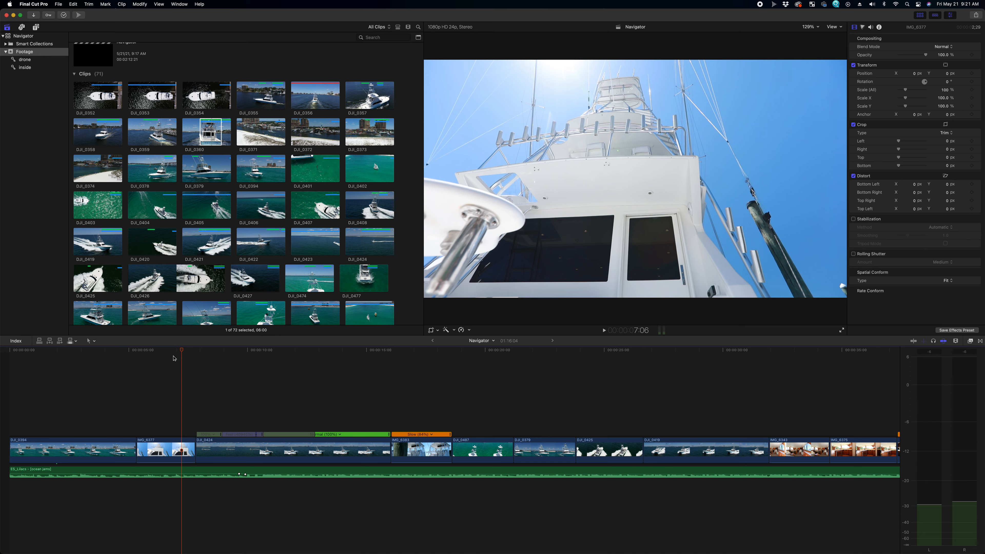
Step: Move the music's second volume keyframe later to about 11 seconds for a longer rise, and replay it
key("space")
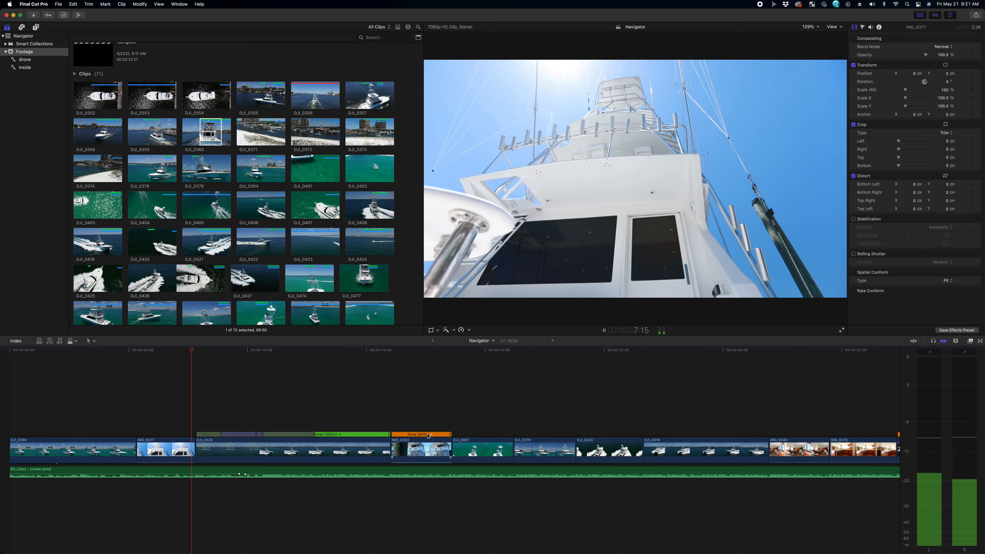
mouse_move(245, 476)
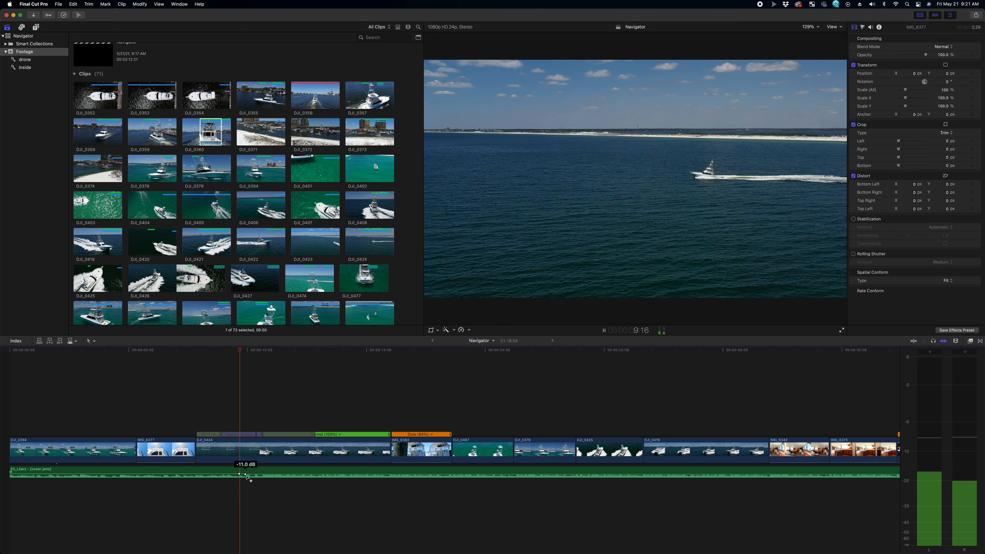
key("space")
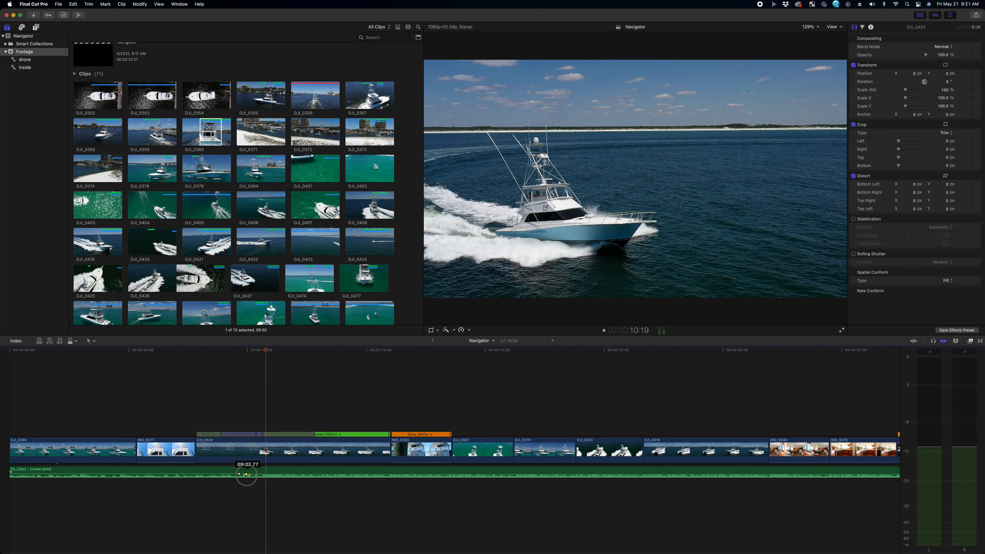
left_click(216, 373)
key("space")
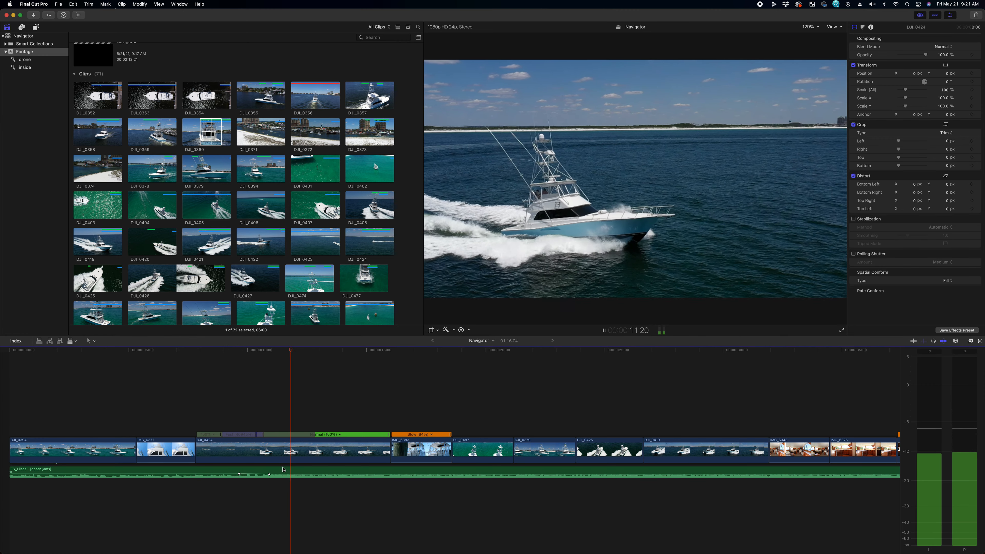
key("space")
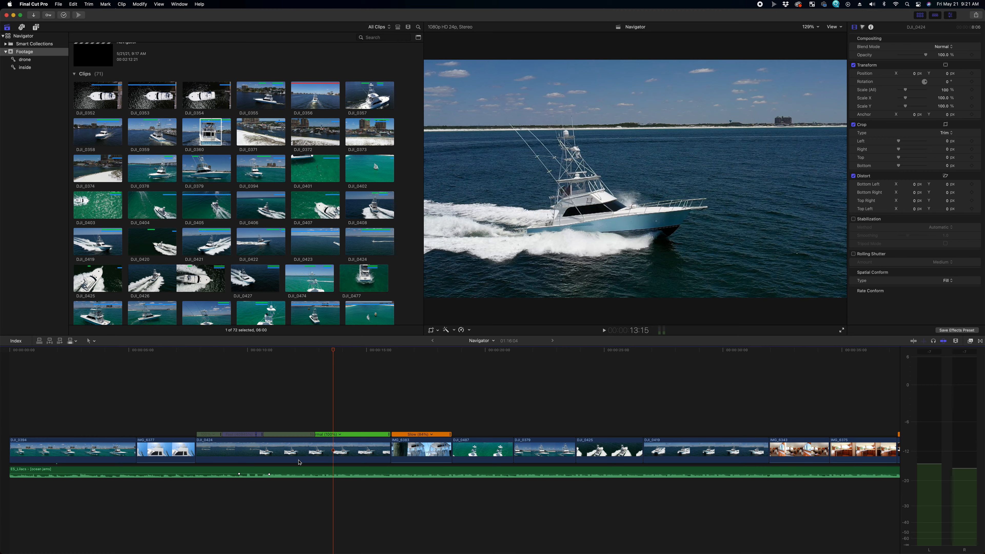
Step: Play the cut from the start of DJI_0424 through the interior shots, with the whole timeline in view
left_click(202, 360)
key("space")
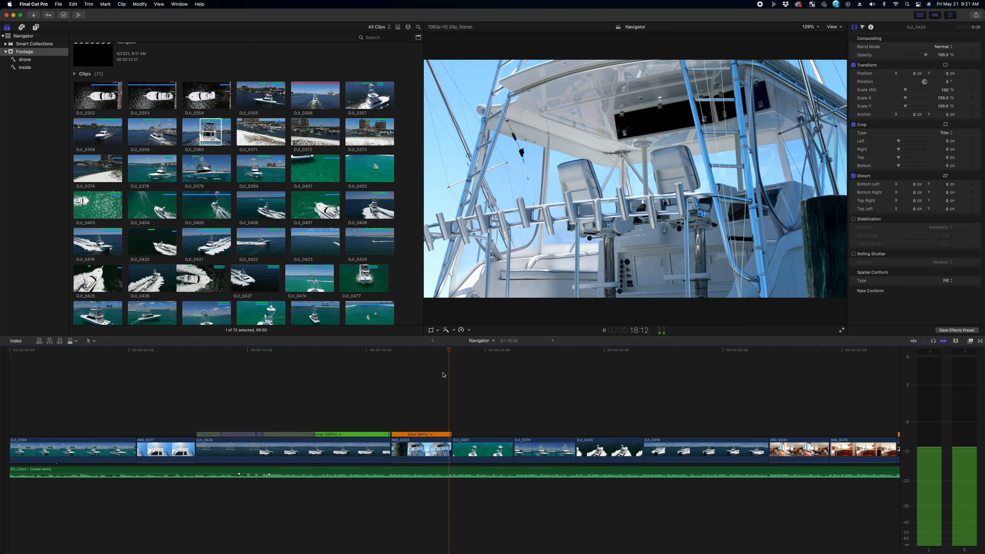
key("shift+z")
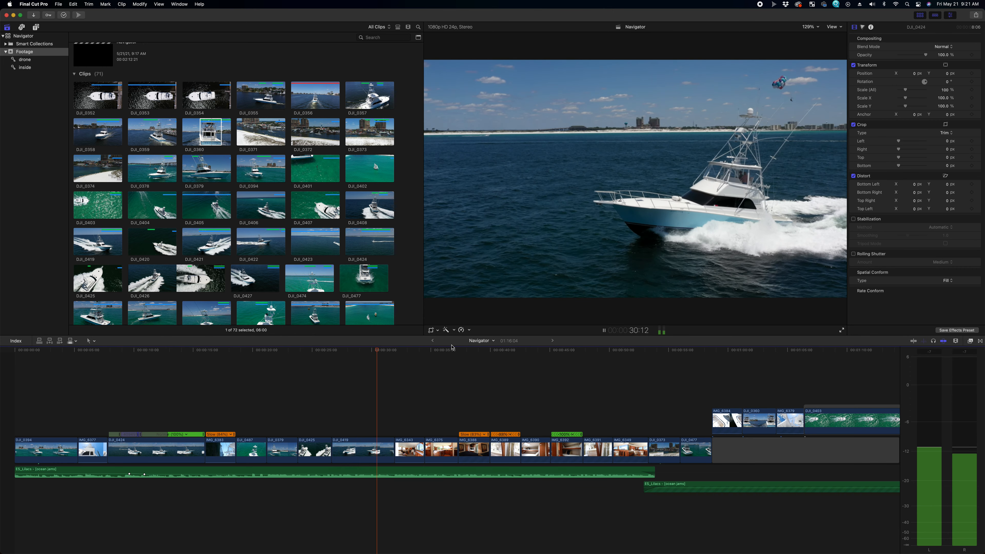
key("super+minus")
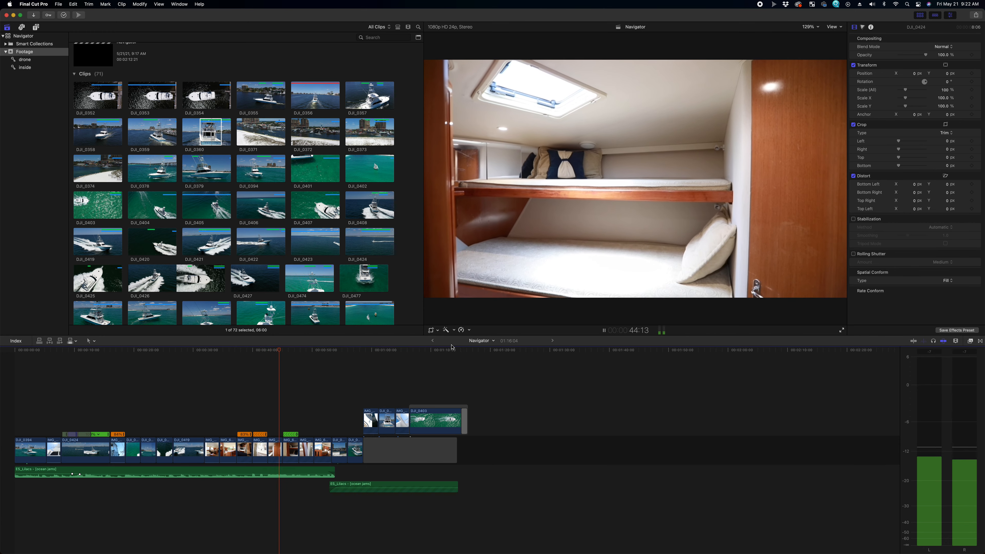
Step: Enable Stabilization on the interior clips IMG_6390, IMG_6392 and IMG_6391
left_click(277, 459)
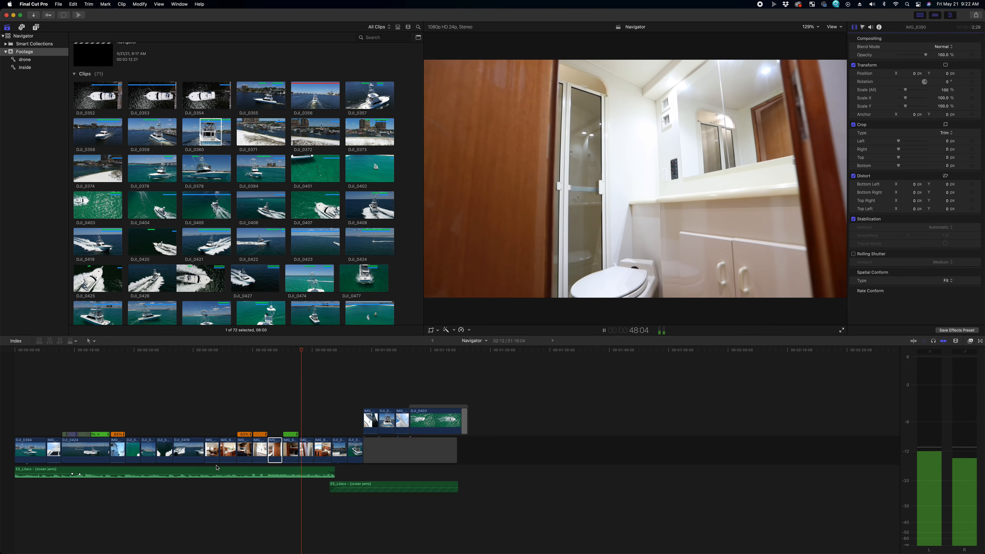
left_click(293, 448)
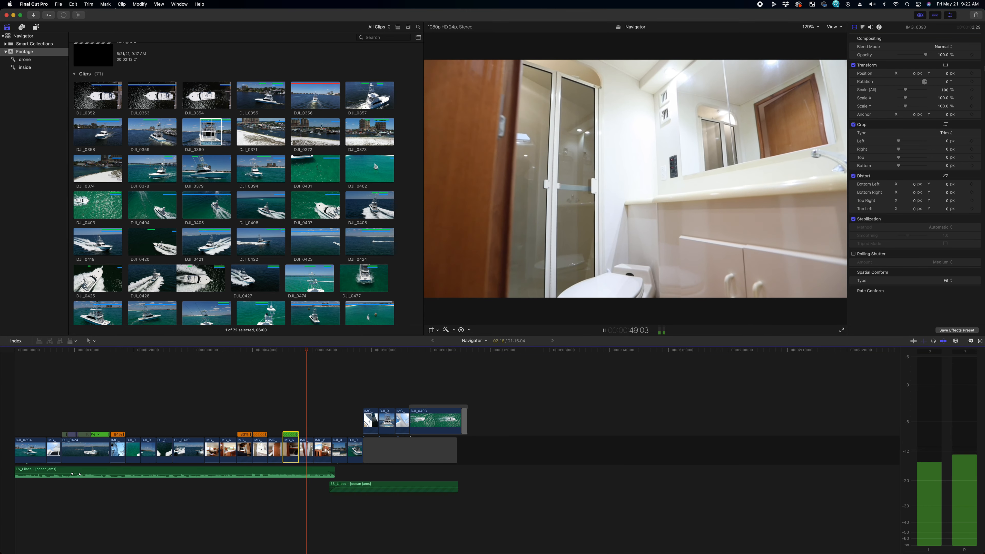
left_click(853, 220)
left_click(306, 450)
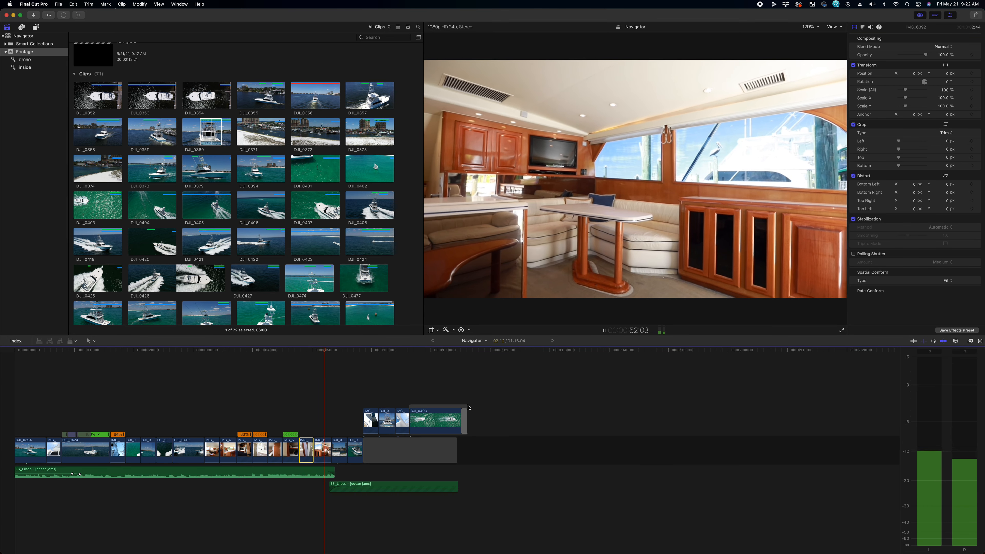
left_click(853, 219)
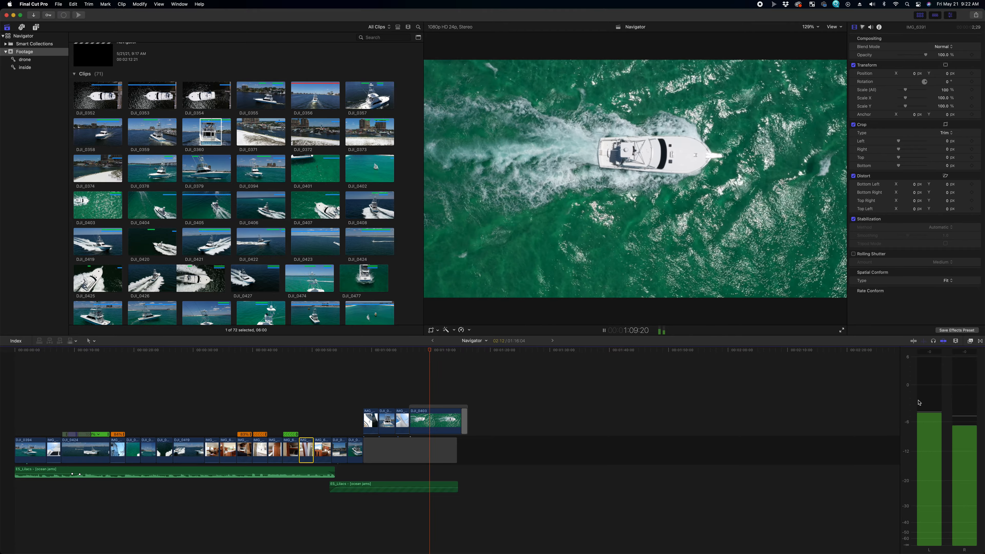
Step: Split the closing DJI_0403 shot at 1:10:14 and add the default transition only at the new cut
key("space")
key("b")
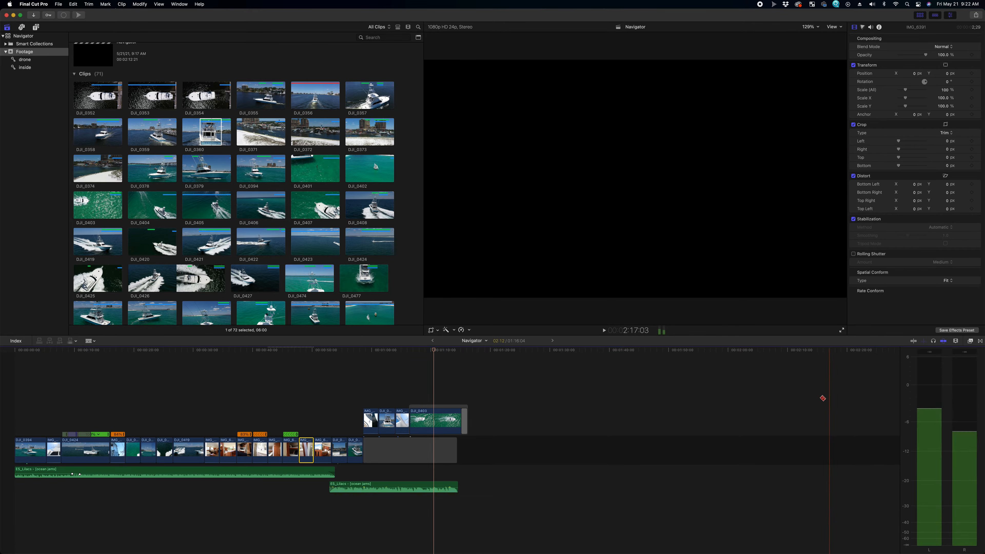
left_click(434, 418)
key("a")
left_click(430, 419)
key("Delete")
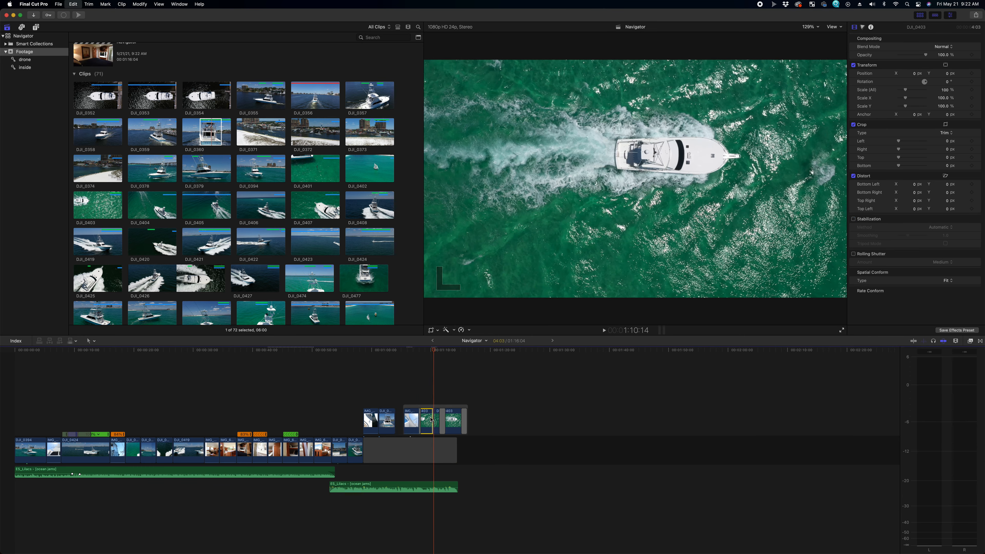
left_click(410, 422)
key("Delete")
left_click(434, 419)
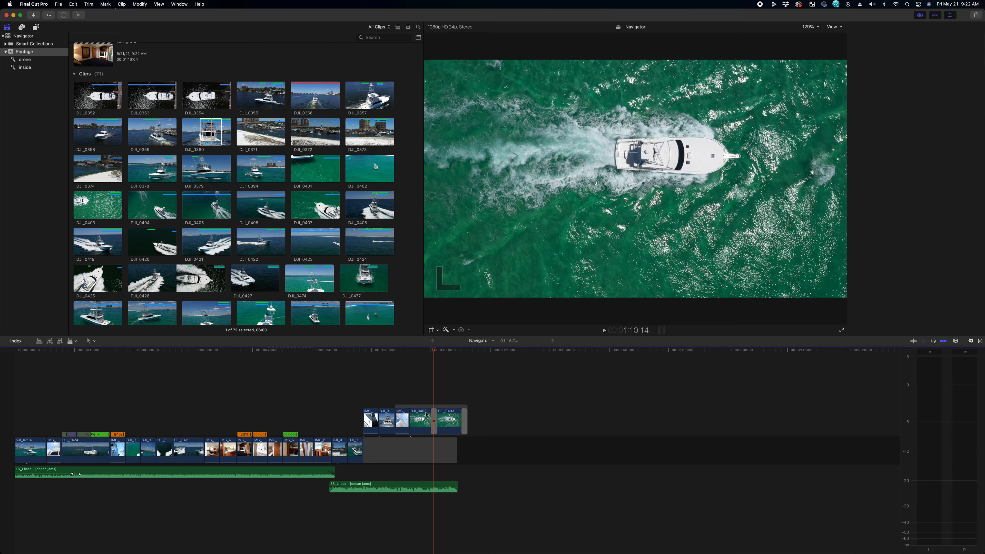
Step: Roll the cut and its cross dissolve between the two closing DJI_0403 clips slightly earlier
key("t")
left_click(434, 419)
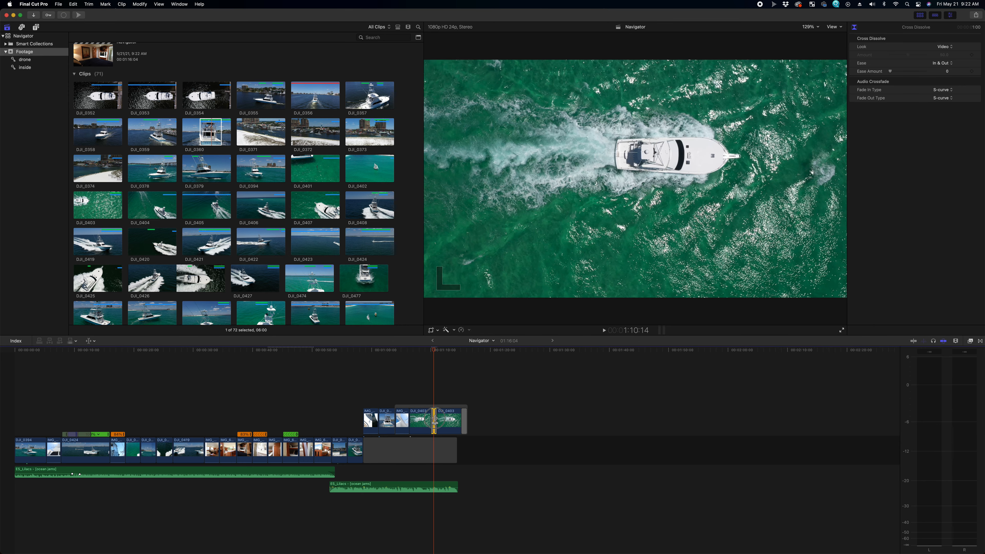
left_click_drag(434, 418, 432, 418)
key("a")
Step: Apply the Gaussian blur effect to the final DJI_0403 clip
left_click(437, 419)
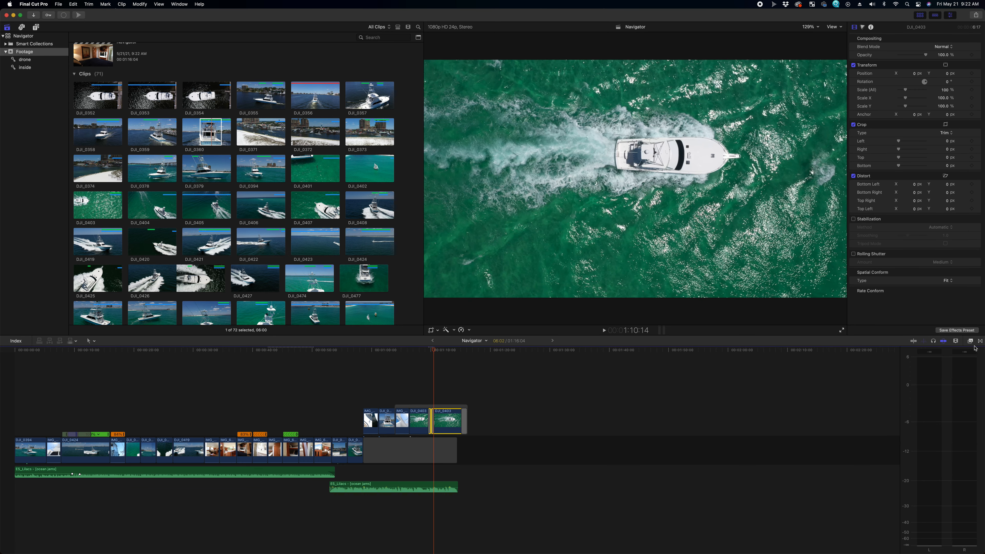
left_click(970, 341)
left_click(772, 414)
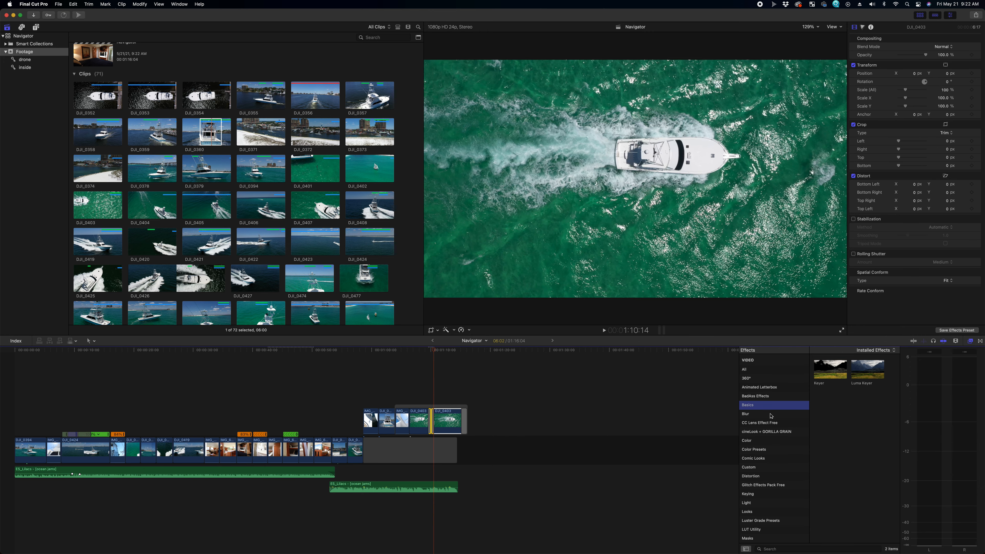
left_click(827, 398)
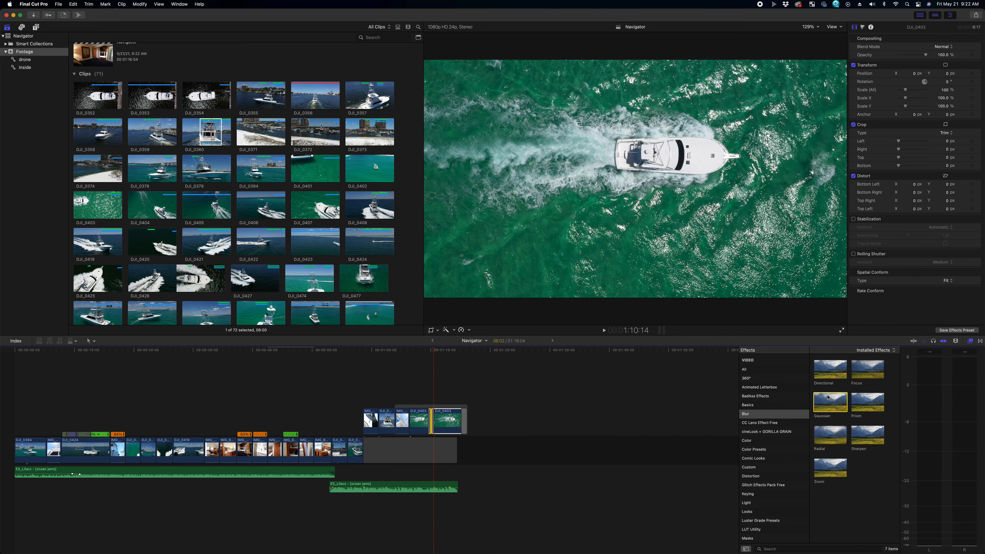
left_click_drag(831, 398, 447, 418)
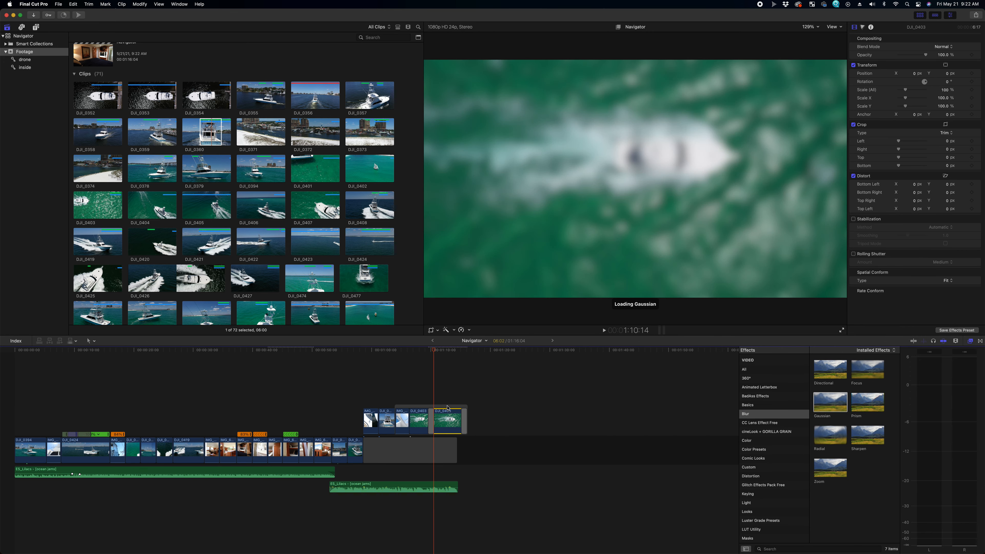
Step: Reduce the final clip's Gaussian blur Amount to 4.28 and play across the transition to check it
left_click(444, 391)
left_click(444, 419)
left_click(901, 57)
left_click_drag(900, 58, 899, 61)
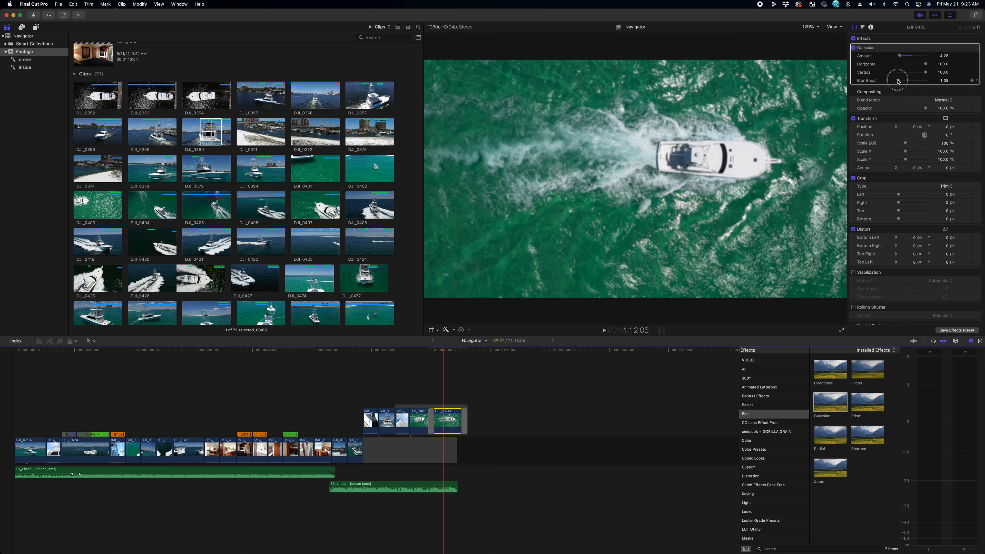
left_click(425, 387)
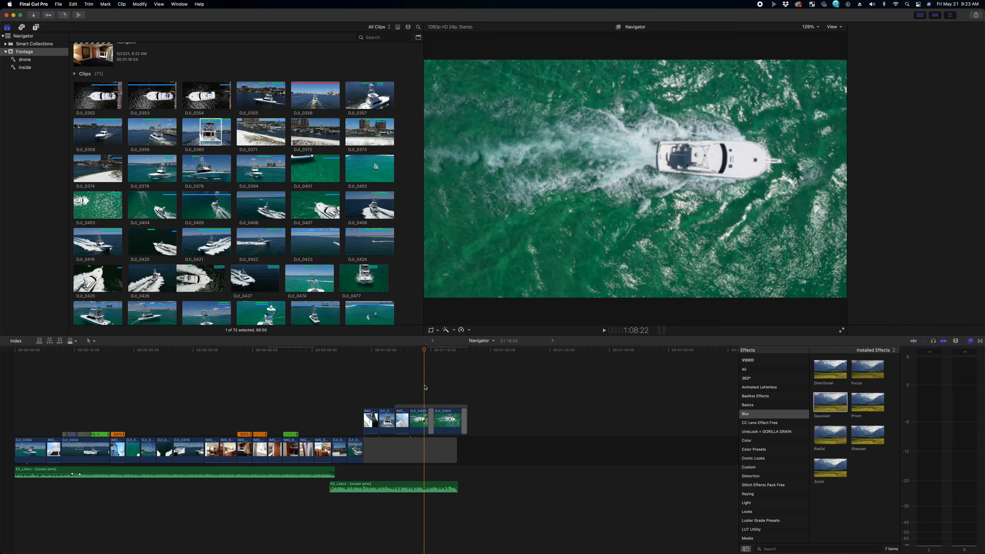
key("space")
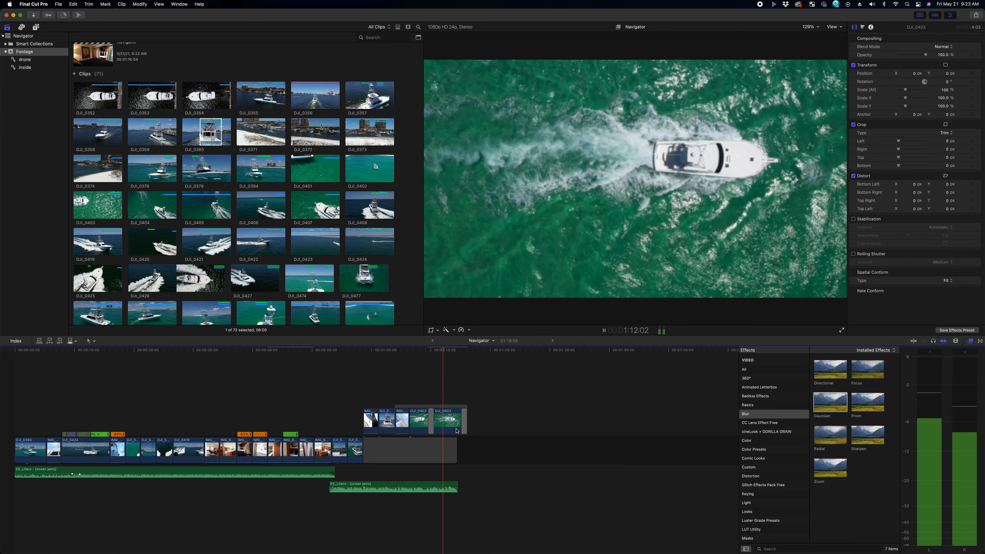
Step: Set the final DJI_0403 clip's Gaussian blur Amount to 5.28 and replay the closing section
left_click(451, 419)
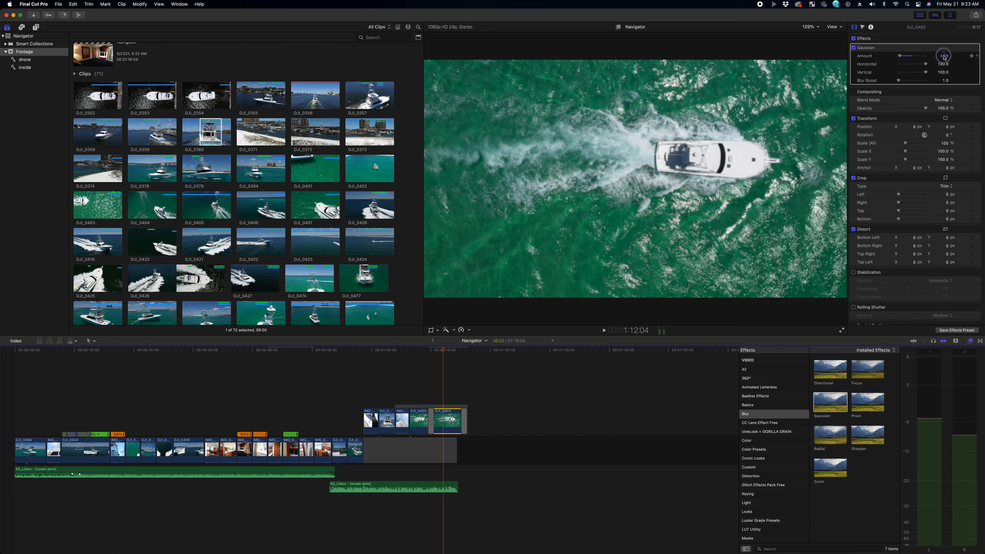
mouse_move(944, 56)
left_mouse_down()
mouse_move(943, 32)
mouse_move(944, 56)
left_mouse_up()
left_click(411, 351)
key("space")
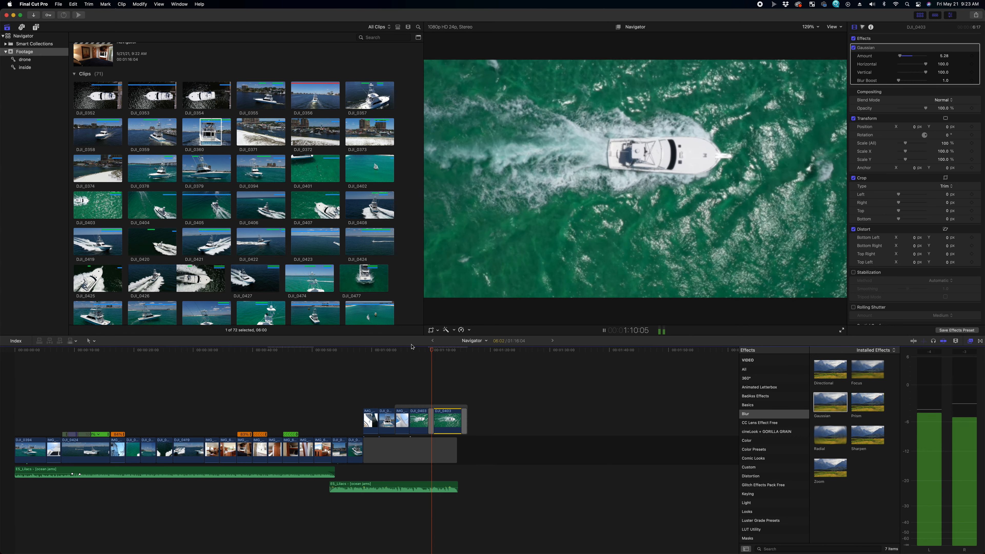
key("space")
Step: Roll the transition between the two closing DJI_0403 clips about 15 frames earlier so the blur starts sooner
key("t")
left_click_drag(432, 421, 425, 421)
key("a")
Step: Darken the final blurred clip with Color Board exposure, setting Midtones to -31% and Shadows to -17%
left_click(443, 421)
key("super+6")
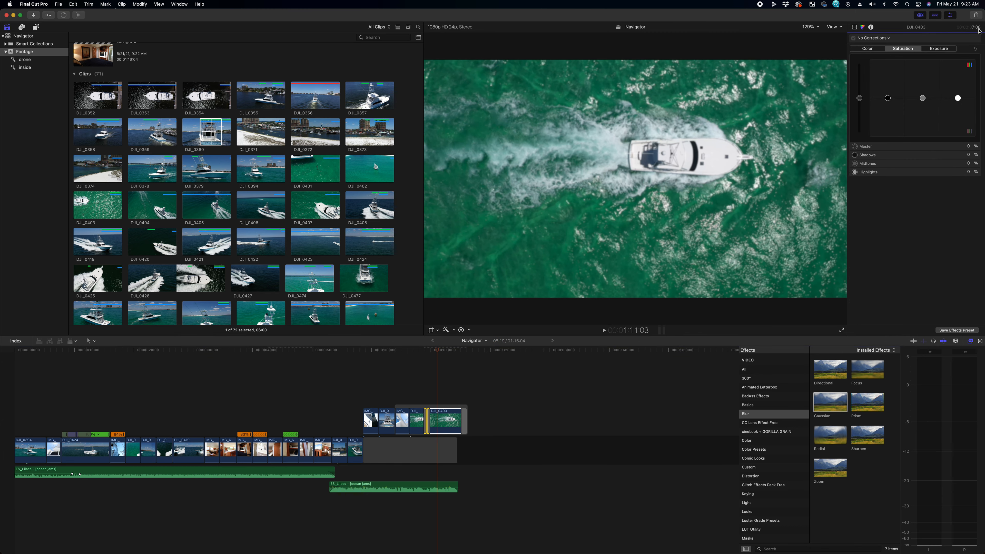
left_click(938, 48)
left_click_drag(923, 98, 865, 121)
left_click(888, 104)
Step: Play the closing shot through its darkened, blurred ending, and return the playhead to the start of the timeline
left_click(417, 385)
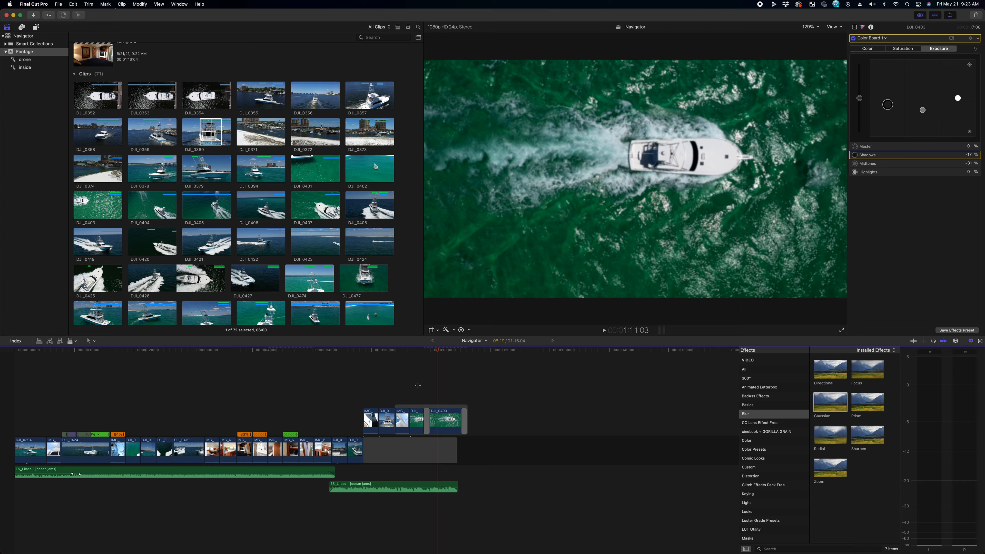
key("space")
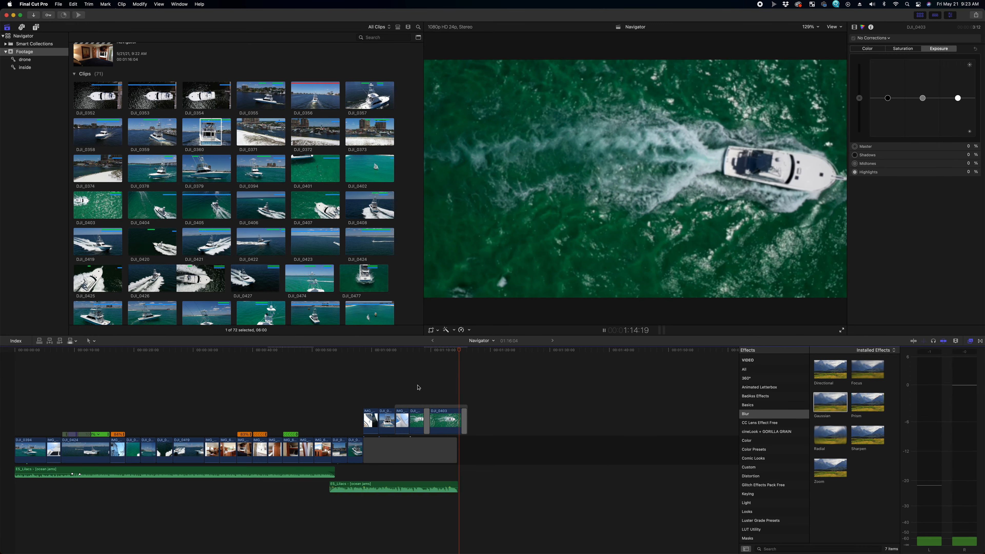
key("space")
key("space")
left_click(453, 349)
left_click_drag(453, 350, 2, 361)
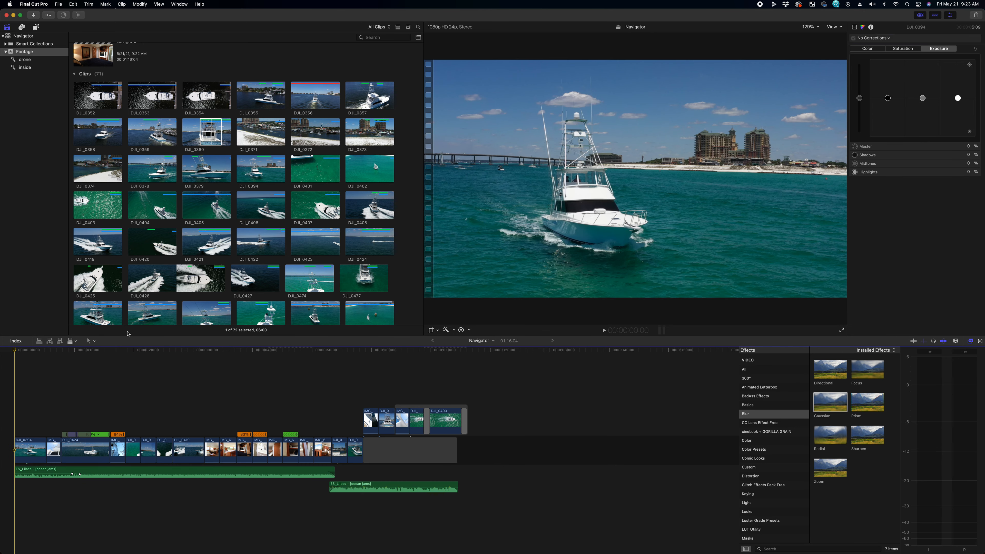